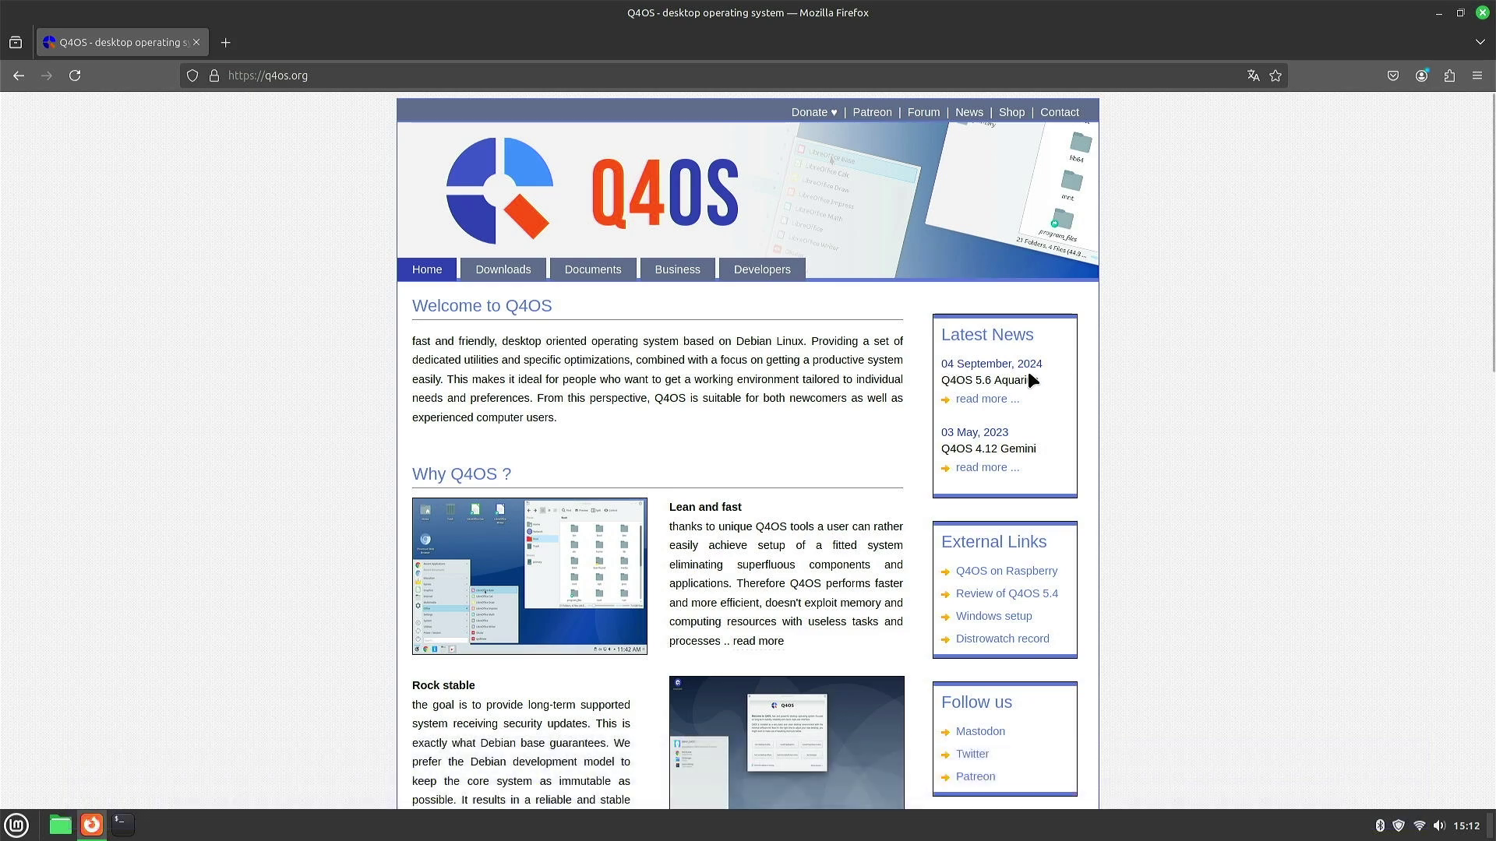
Step: Check the date in the system calendar and review the feature overview on the Q4OS home page
left_click(1466, 826)
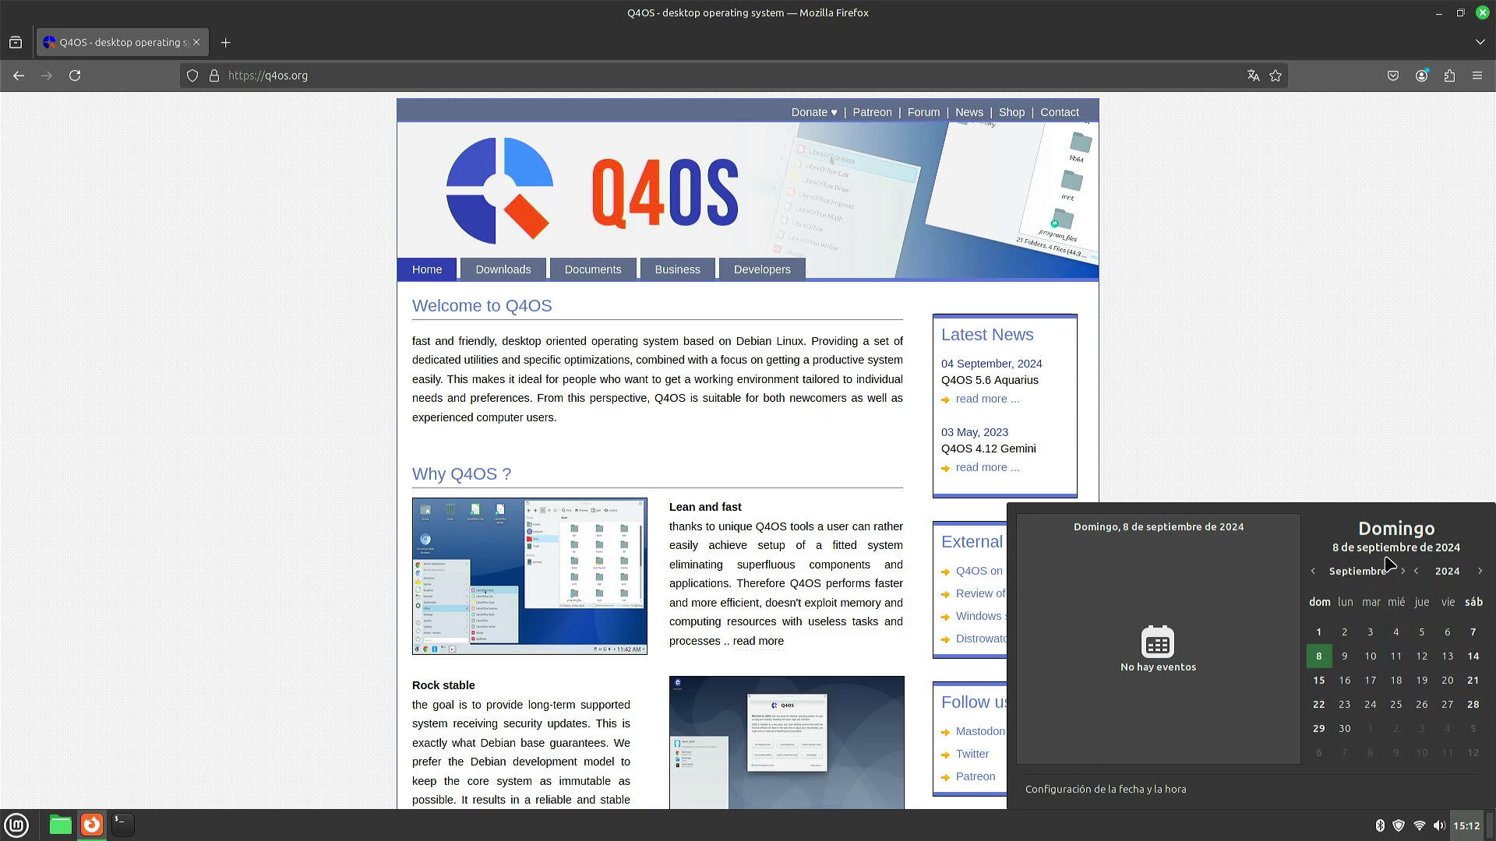
left_click(1289, 410)
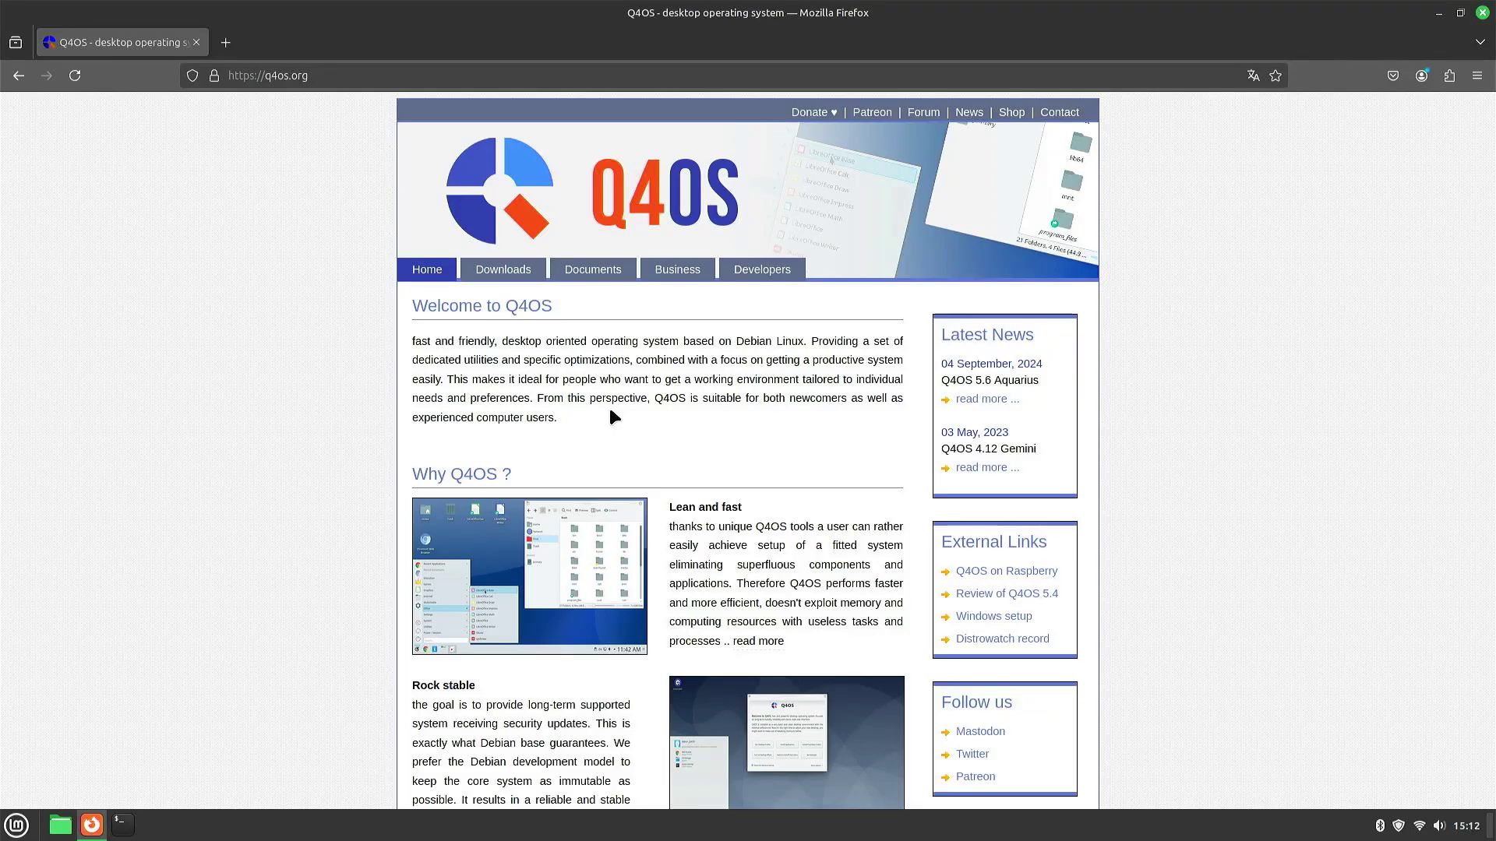
scroll(610, 413, "down", 3)
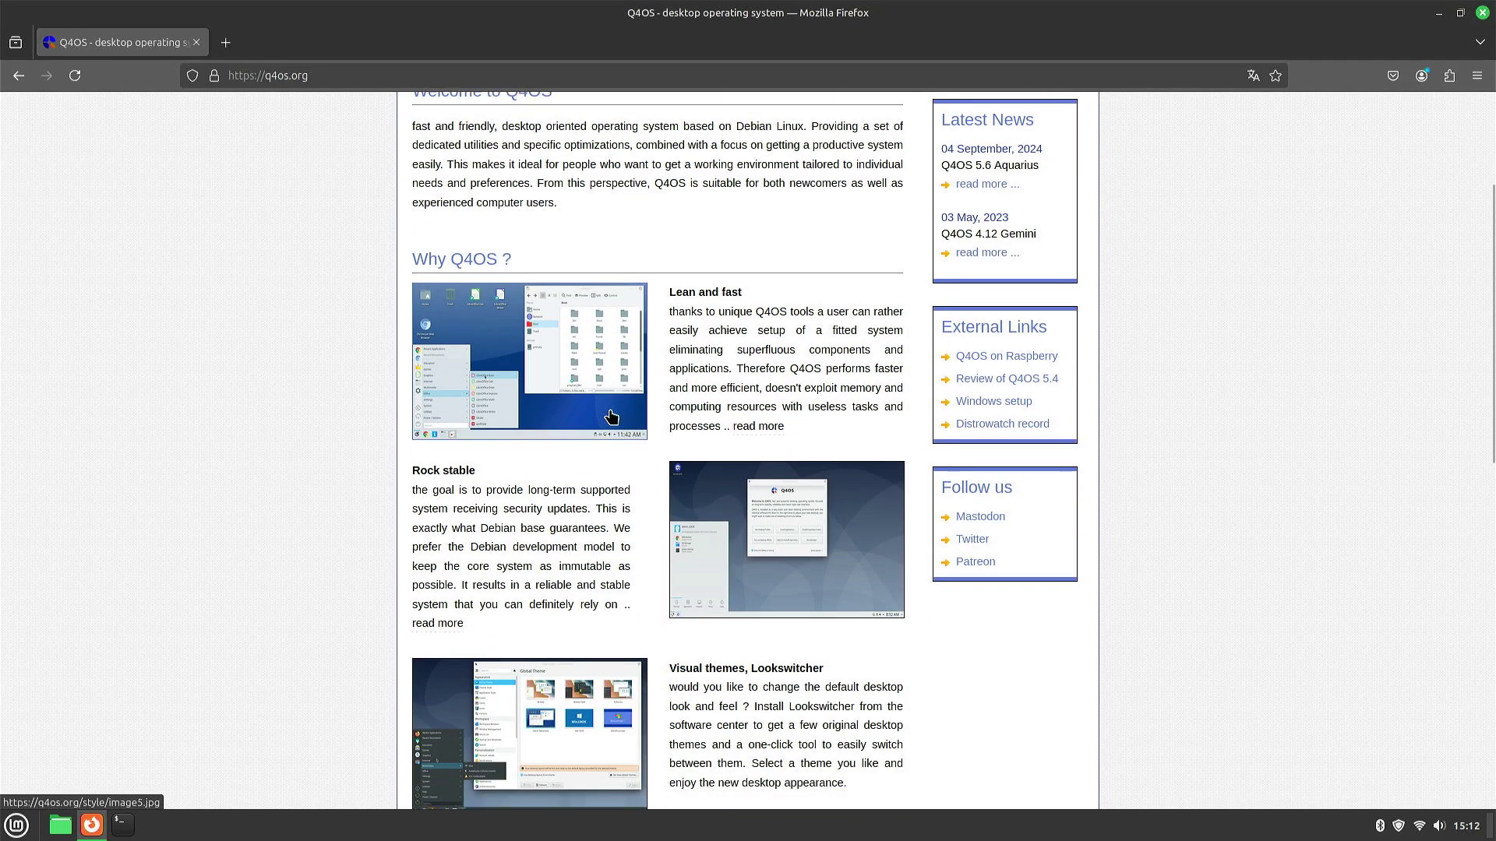
scroll(611, 418, "down", 3)
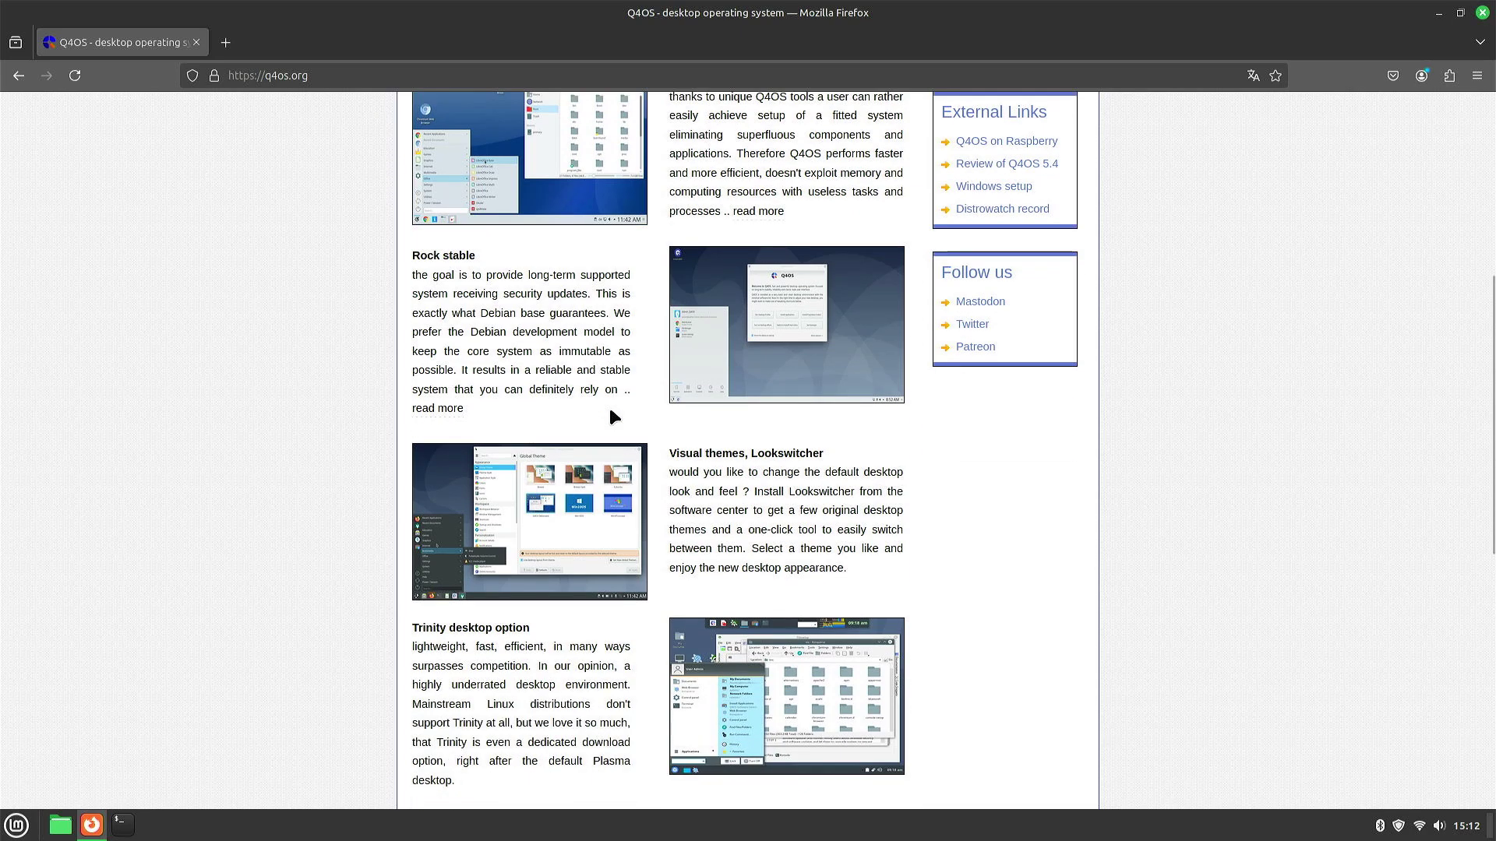
scroll(611, 417, "down", 3)
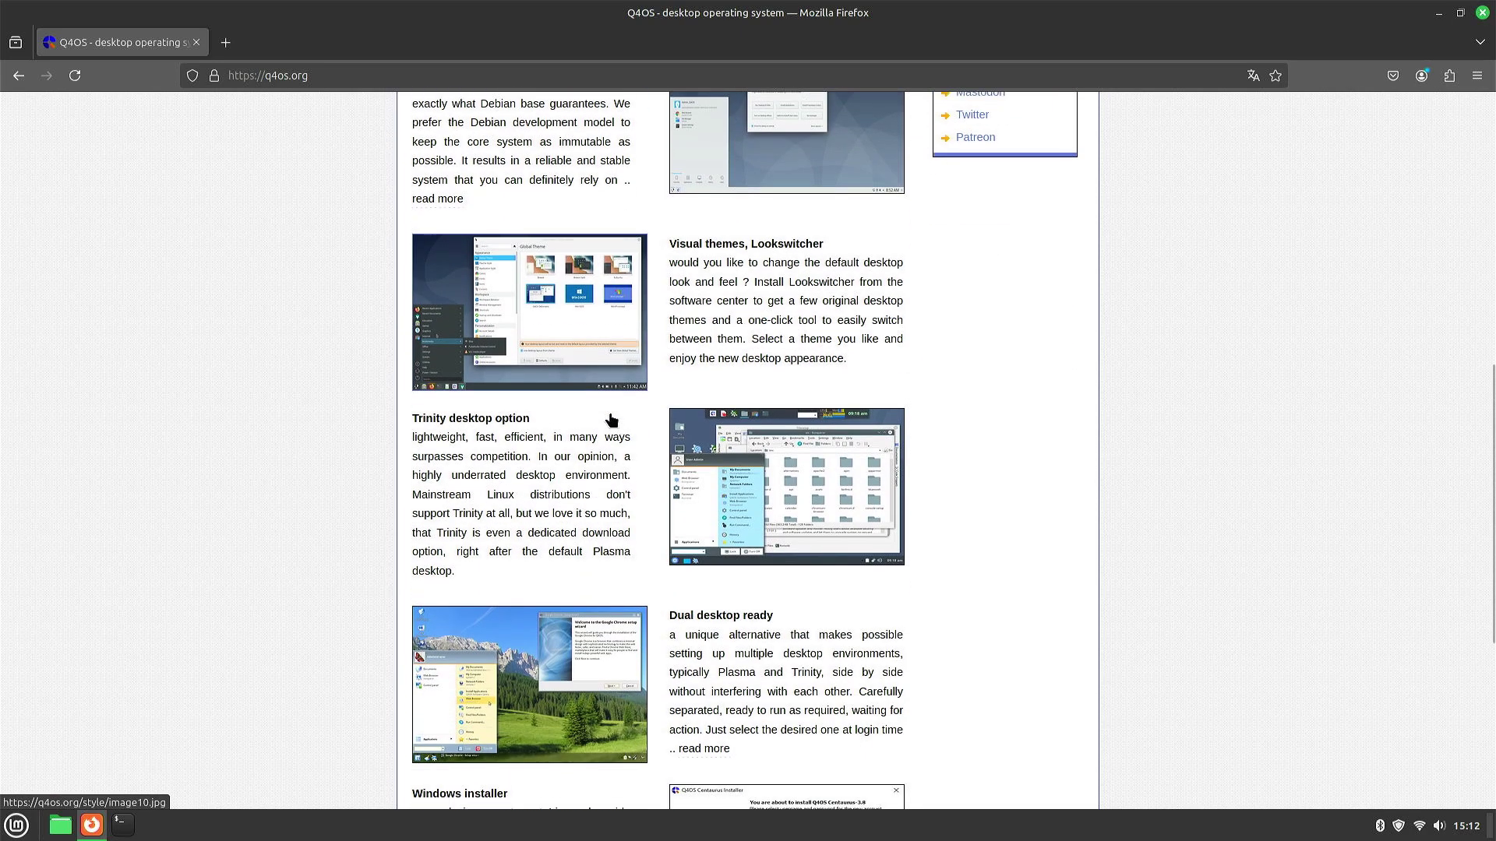
scroll(611, 420, "down", 2)
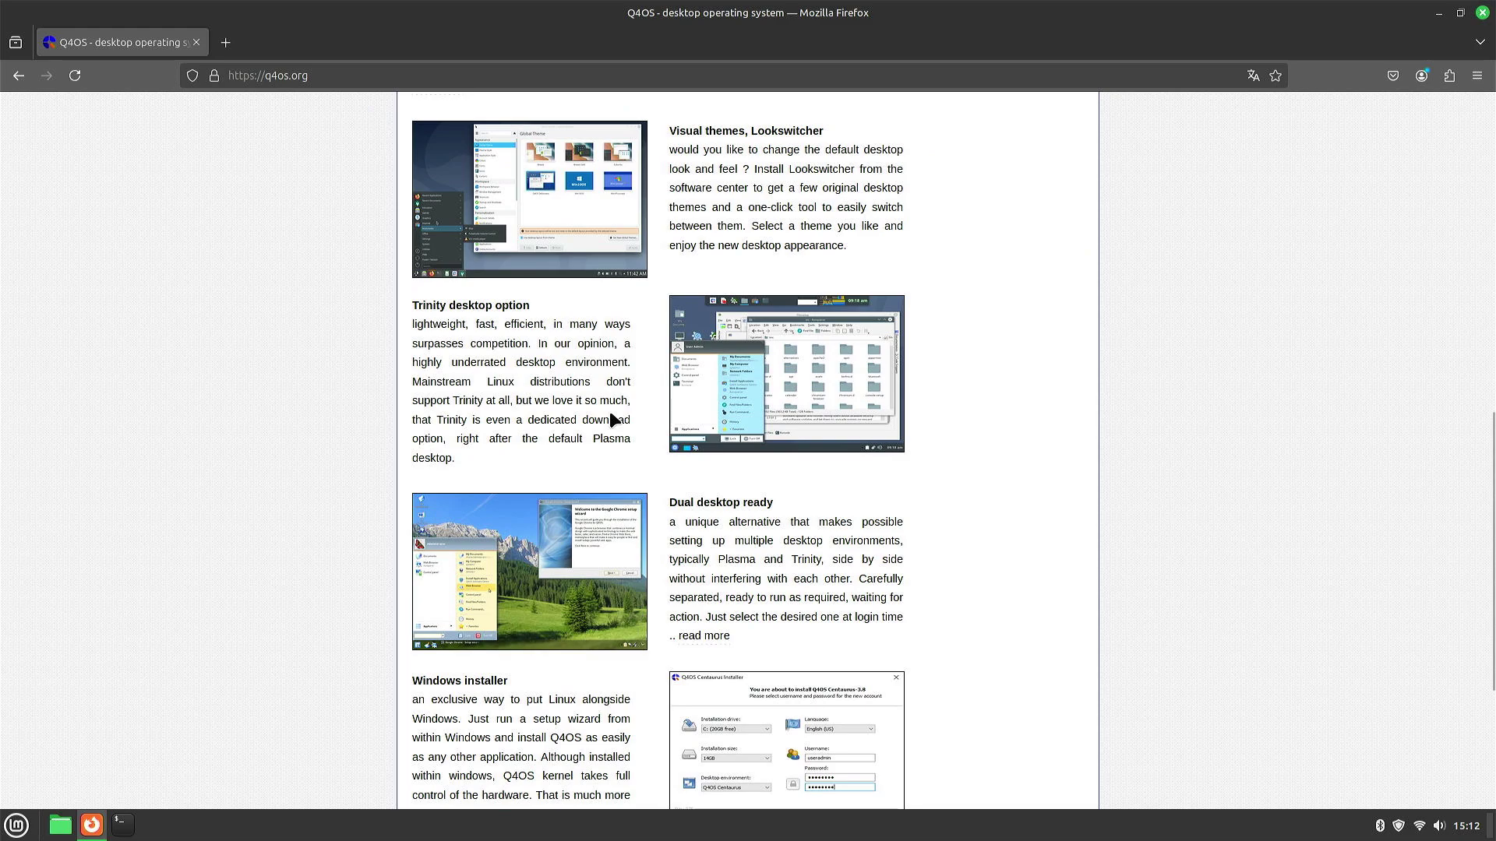
scroll(611, 419, "up", 6)
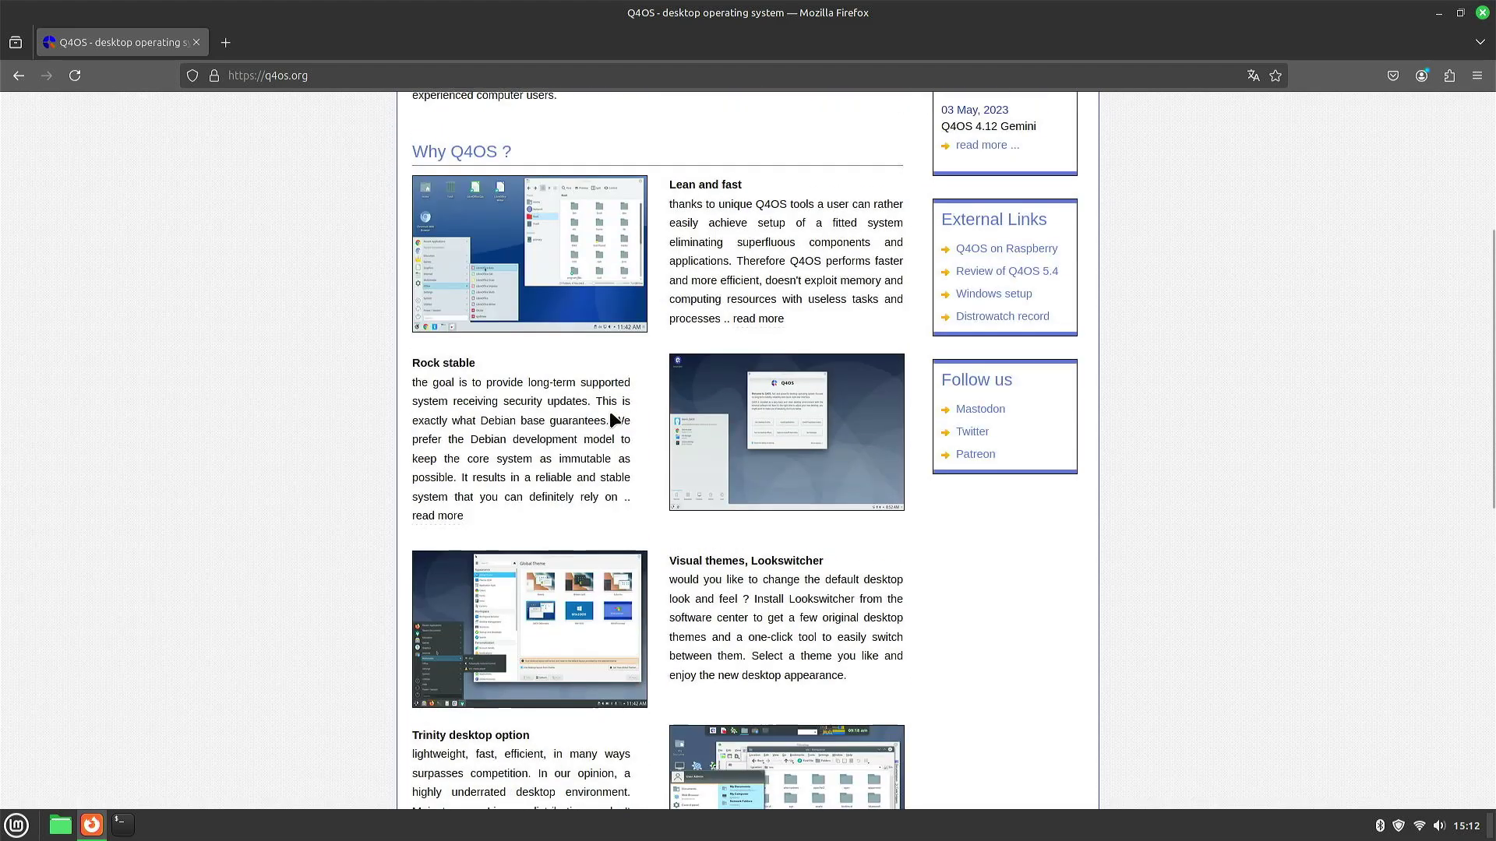
scroll(609, 410, "up", 5)
Step: Open the Q4OS Downloads page and review its installation media, Windows installer and file details sections
left_click(522, 274)
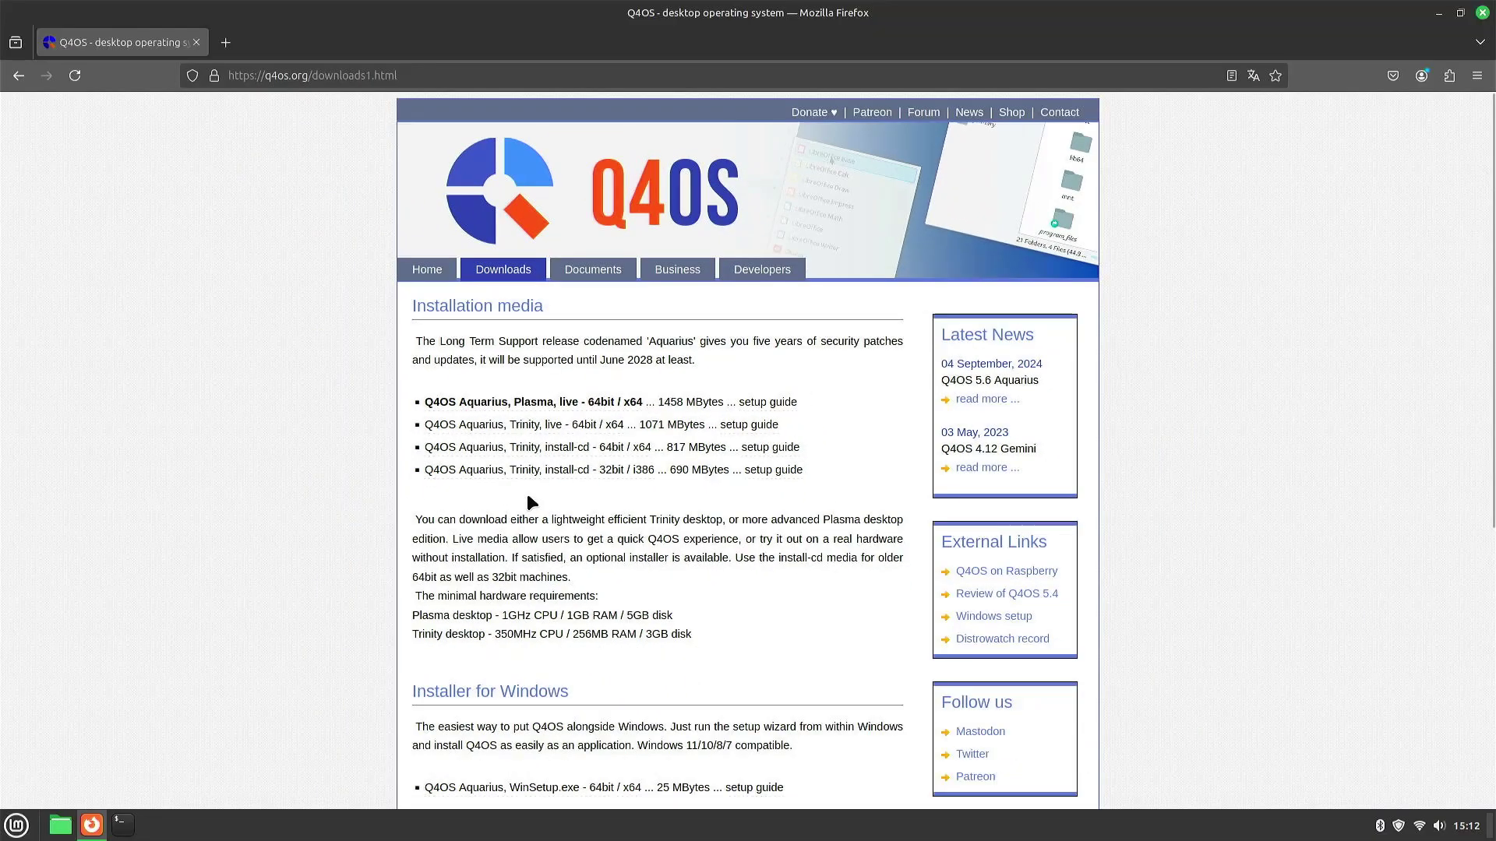
scroll(366, 594, "down", 5)
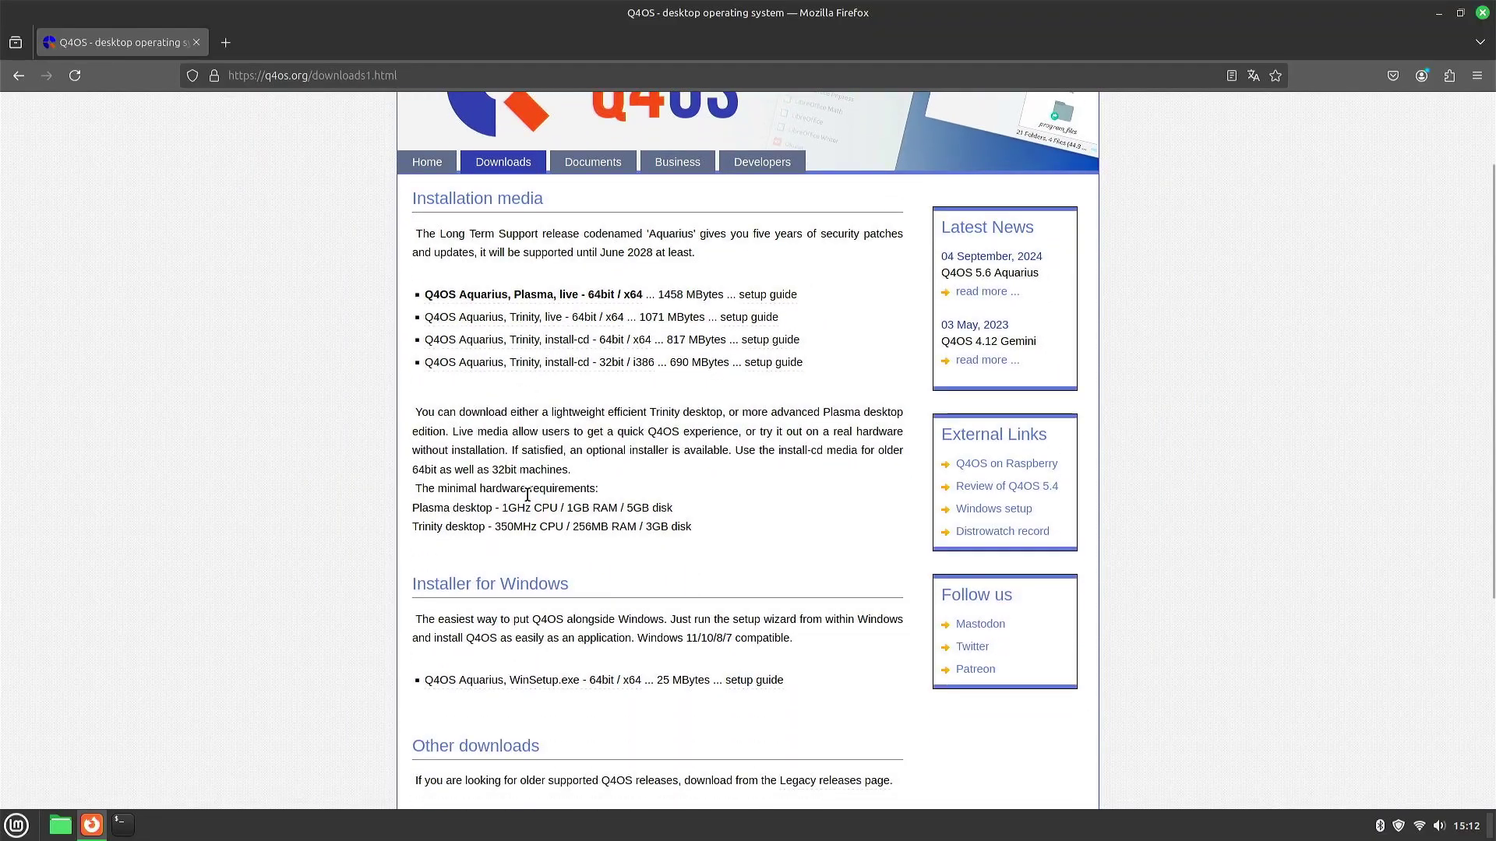
scroll(528, 497, "down", 2)
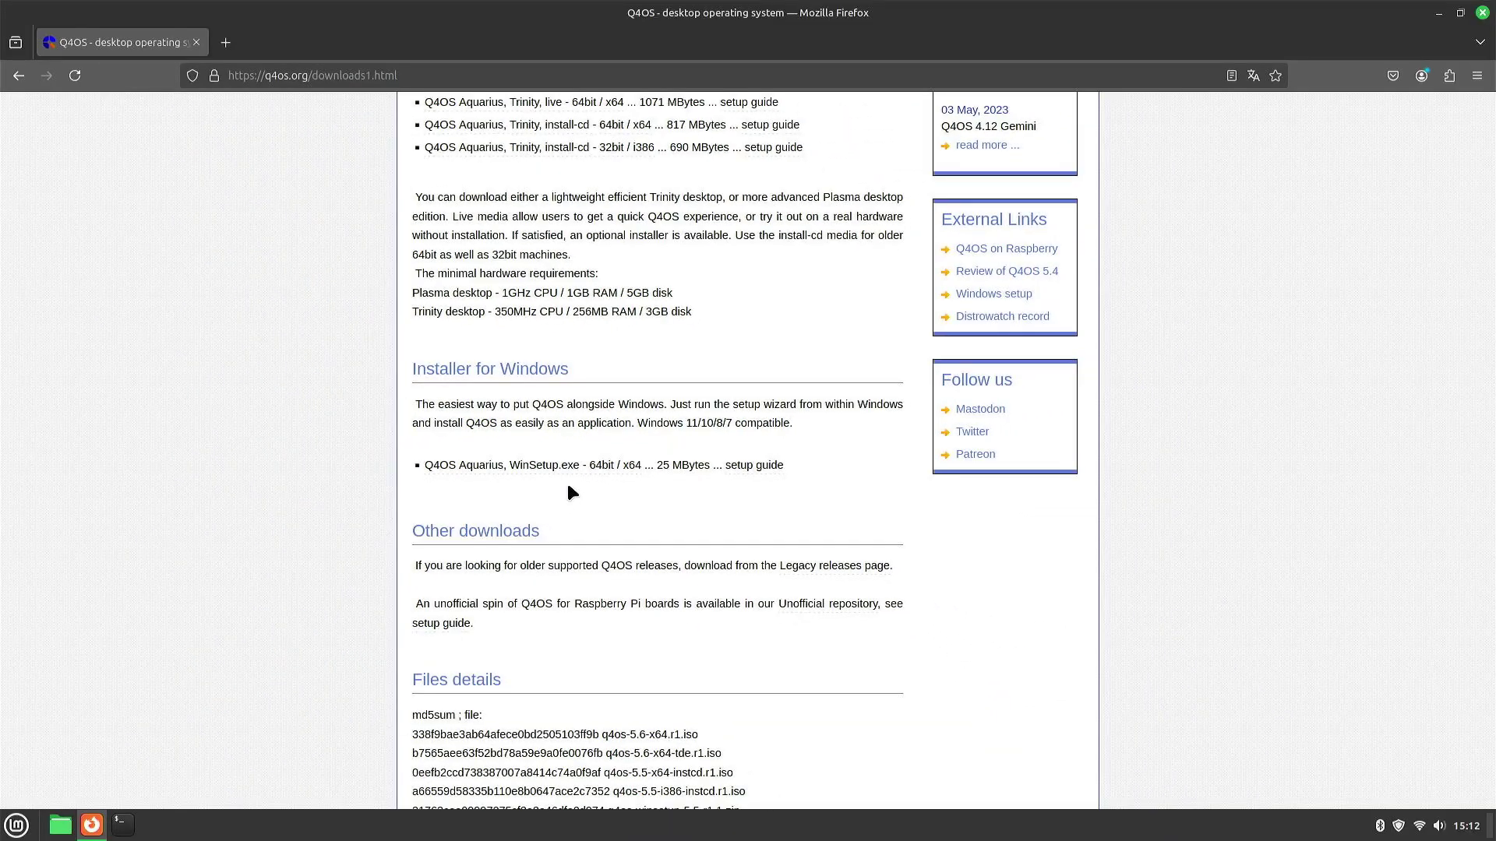
scroll(569, 491, "down", 3)
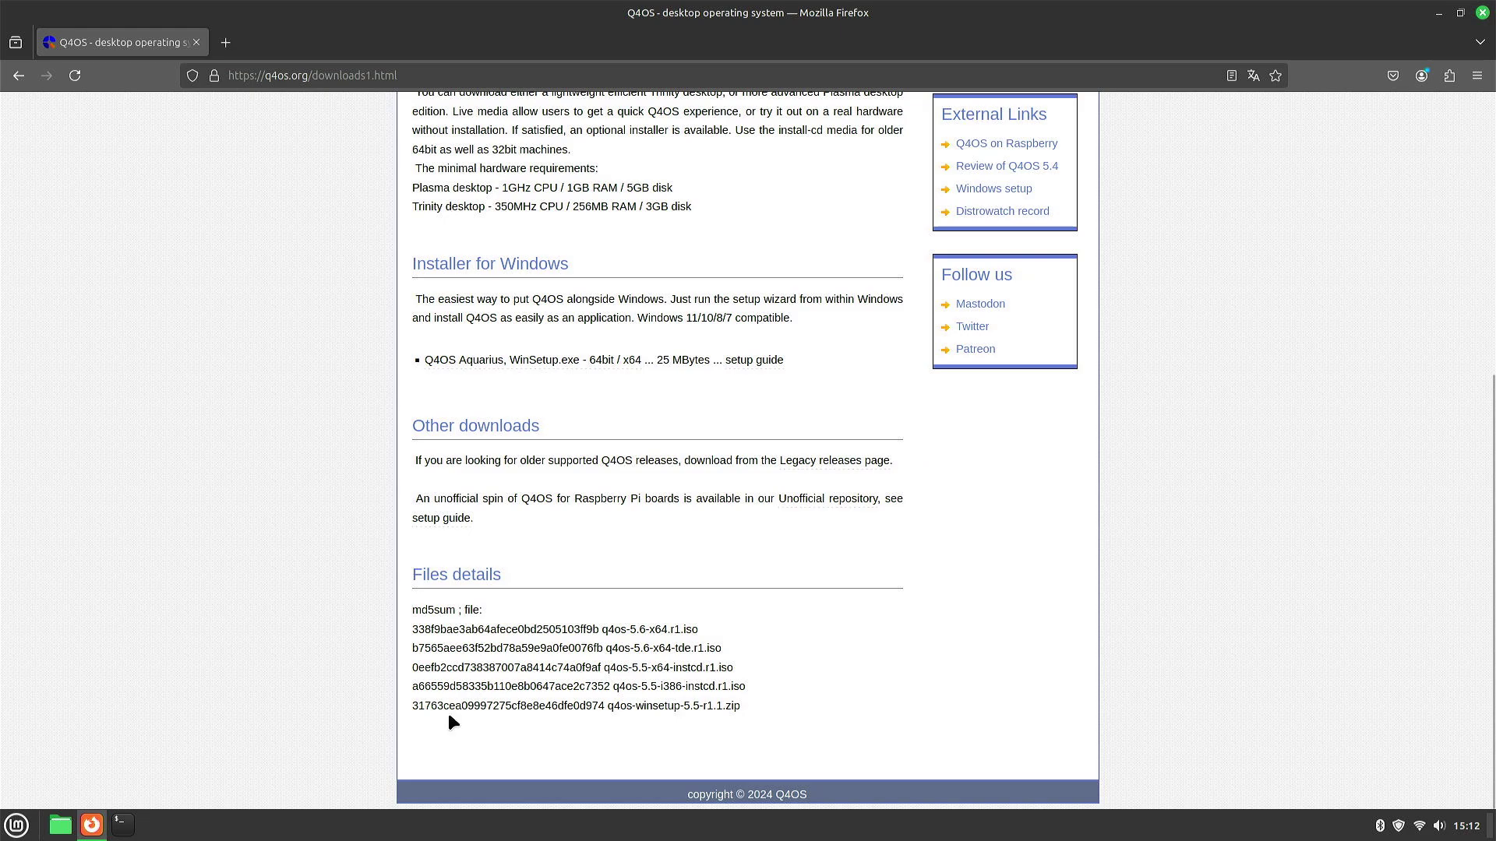
scroll(451, 719, "up", 4)
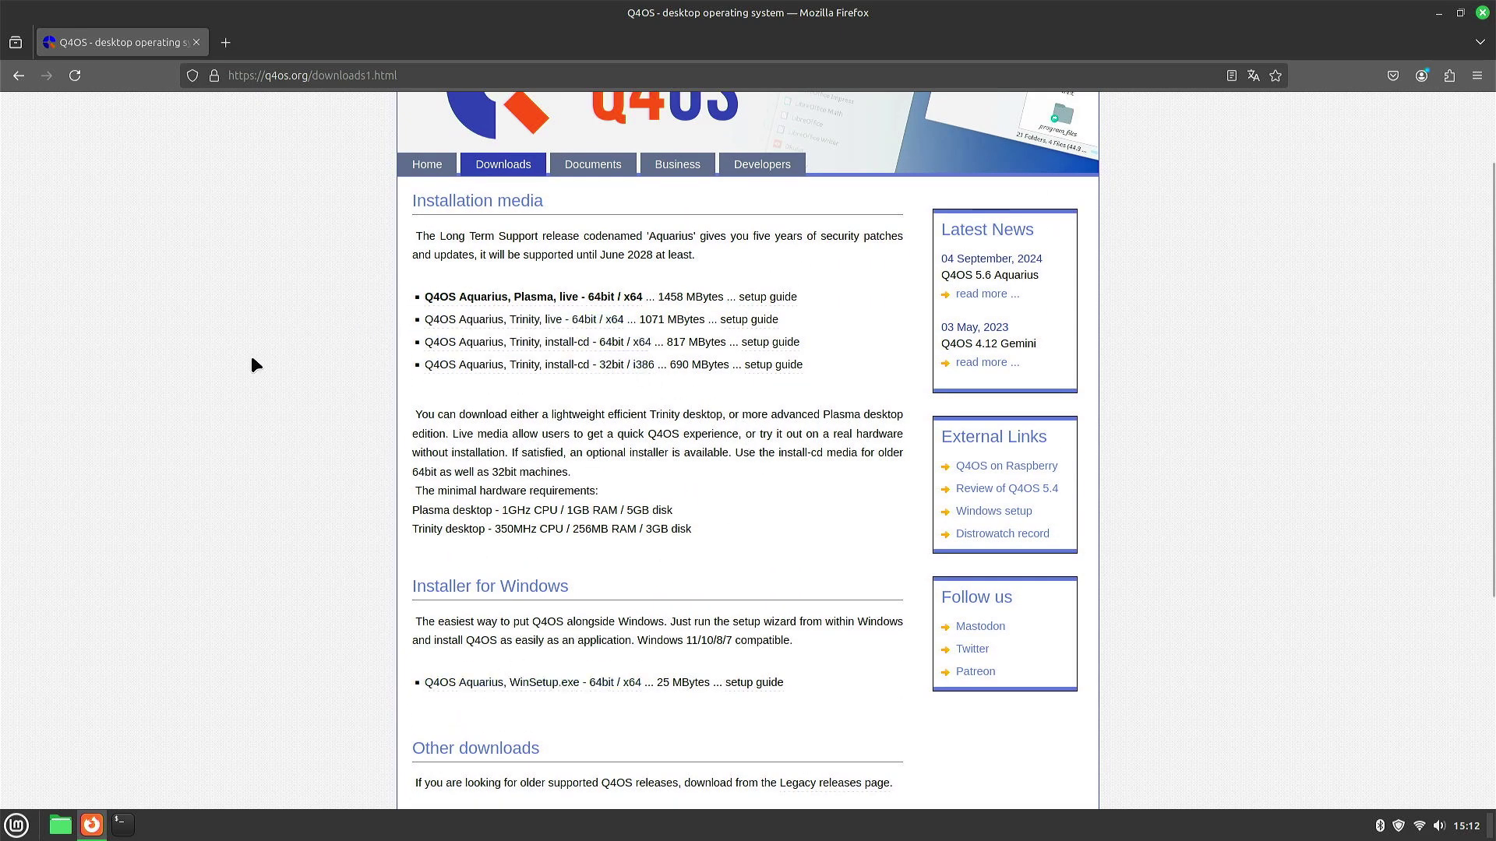
Step: Download the Q4OS Aquarius, Trinity, live 64bit image through a separate tab, skipping the donation, and close that tab
right_click(470, 325)
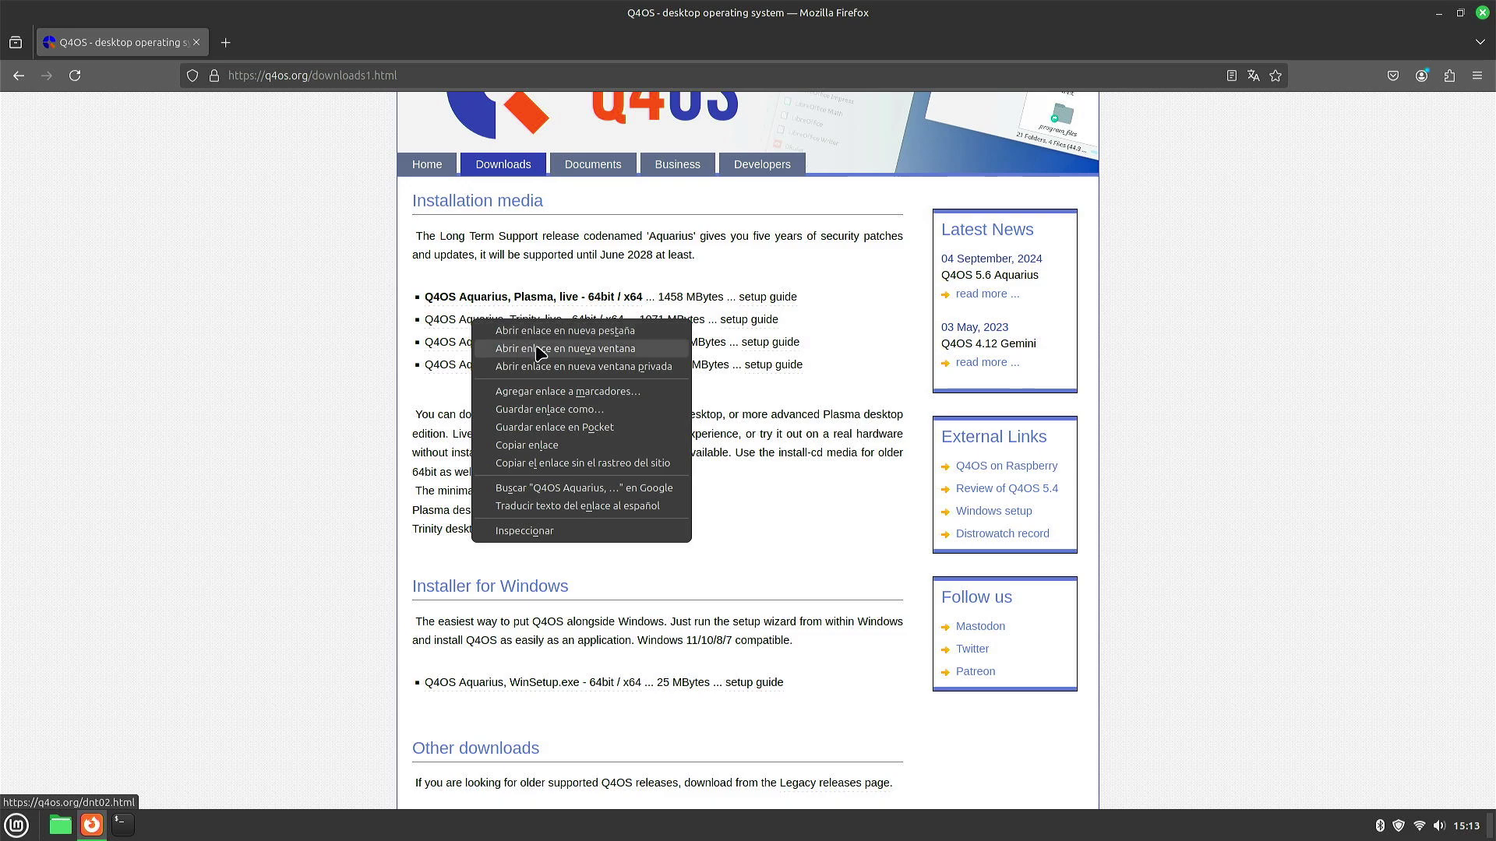
left_click(538, 332)
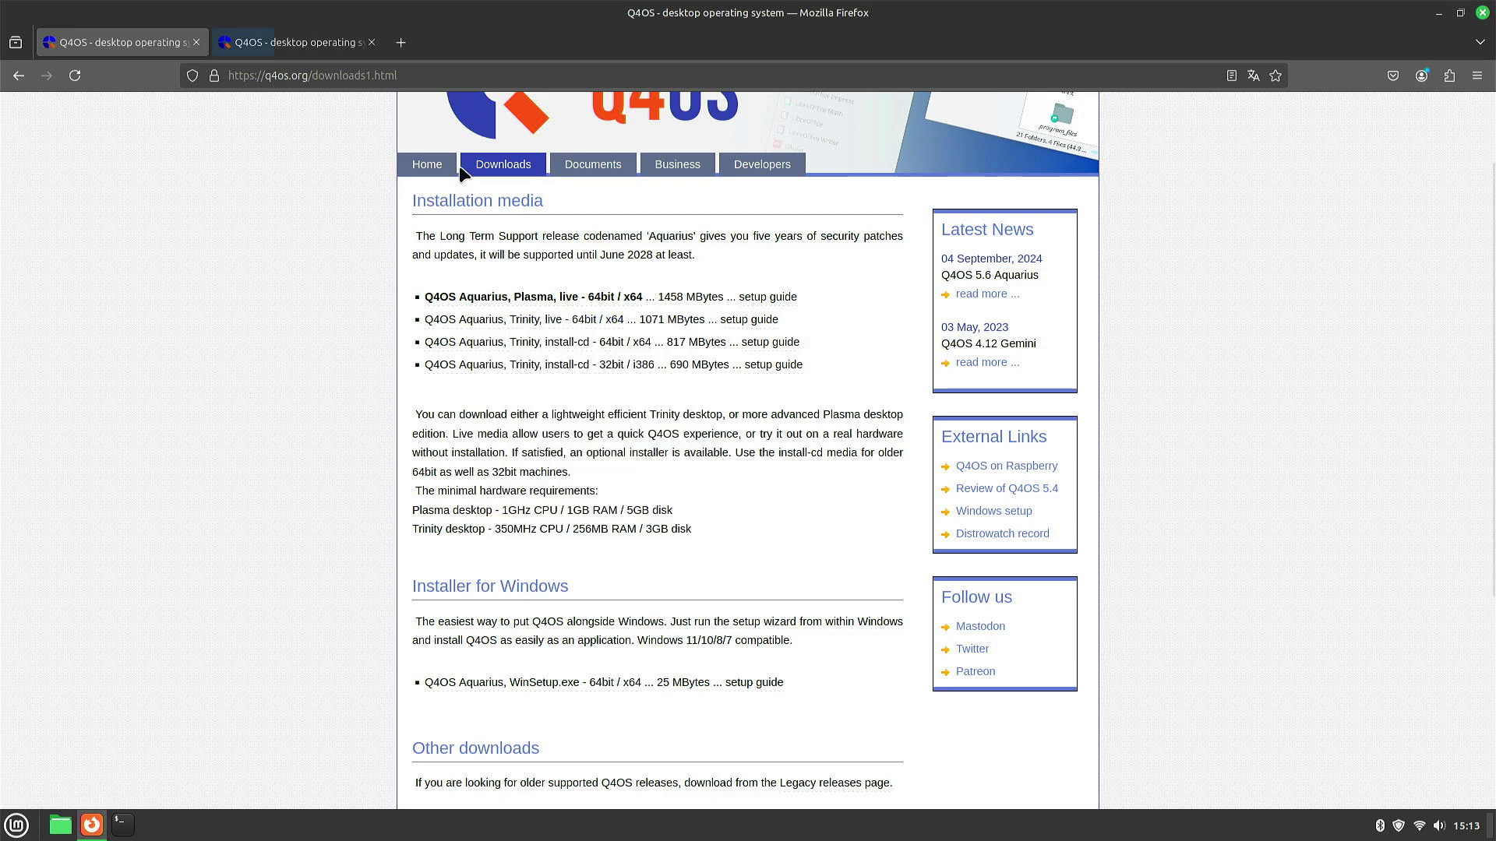
left_click(315, 43)
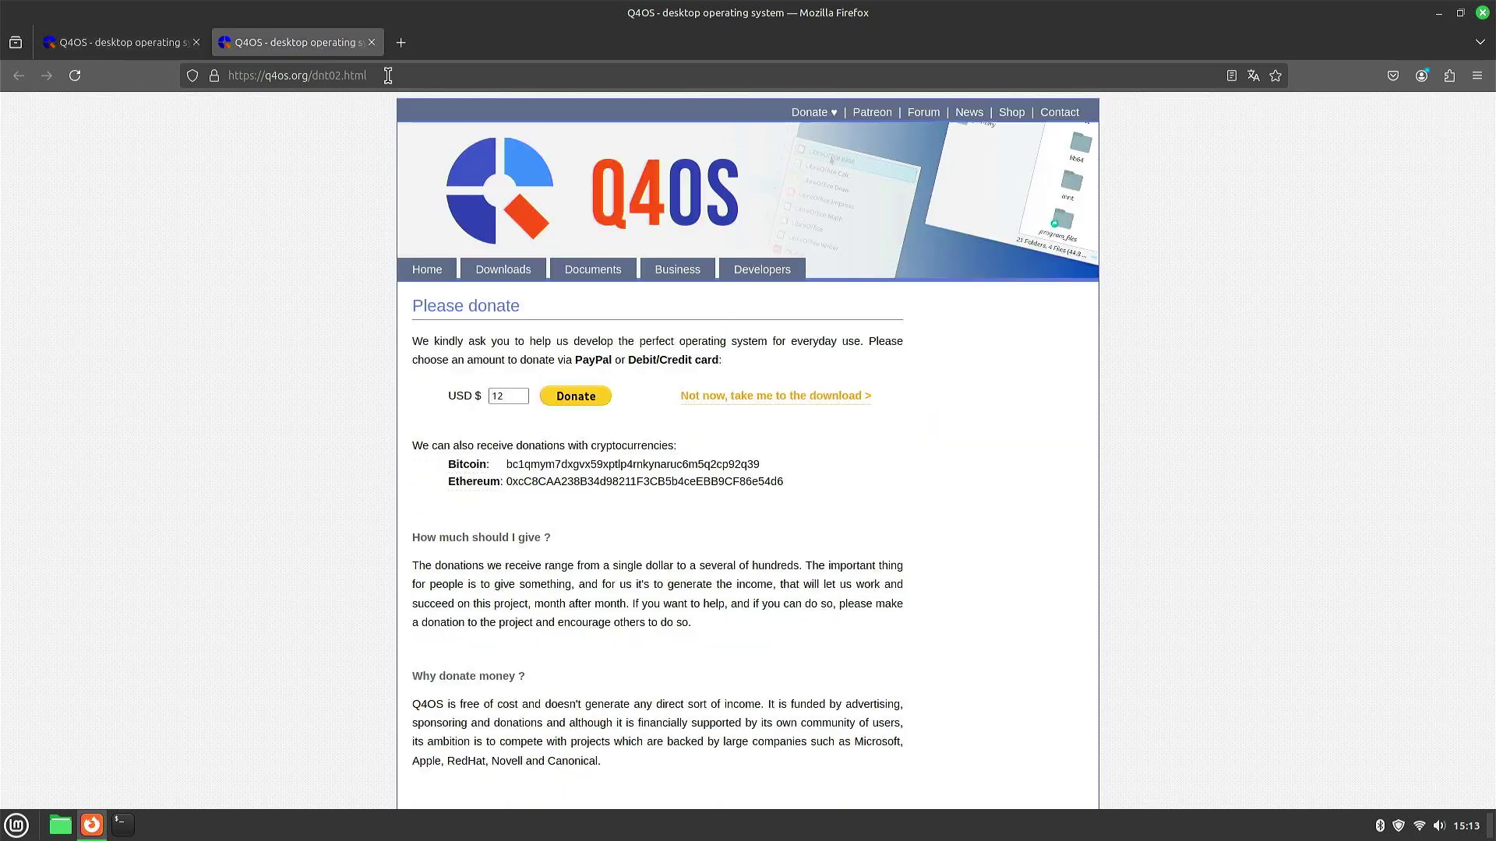
left_click(780, 398)
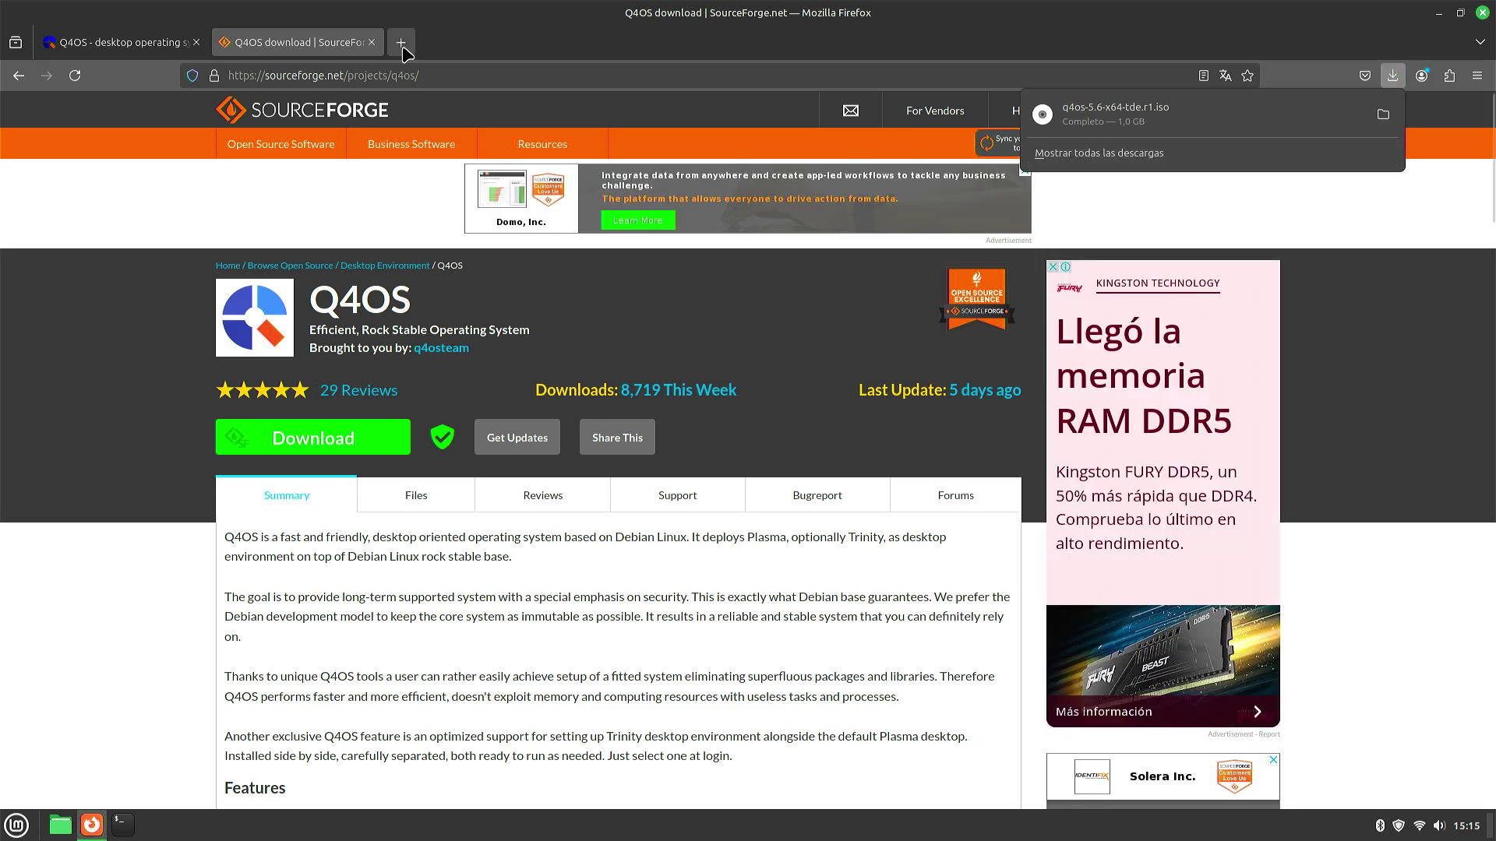
left_click(371, 43)
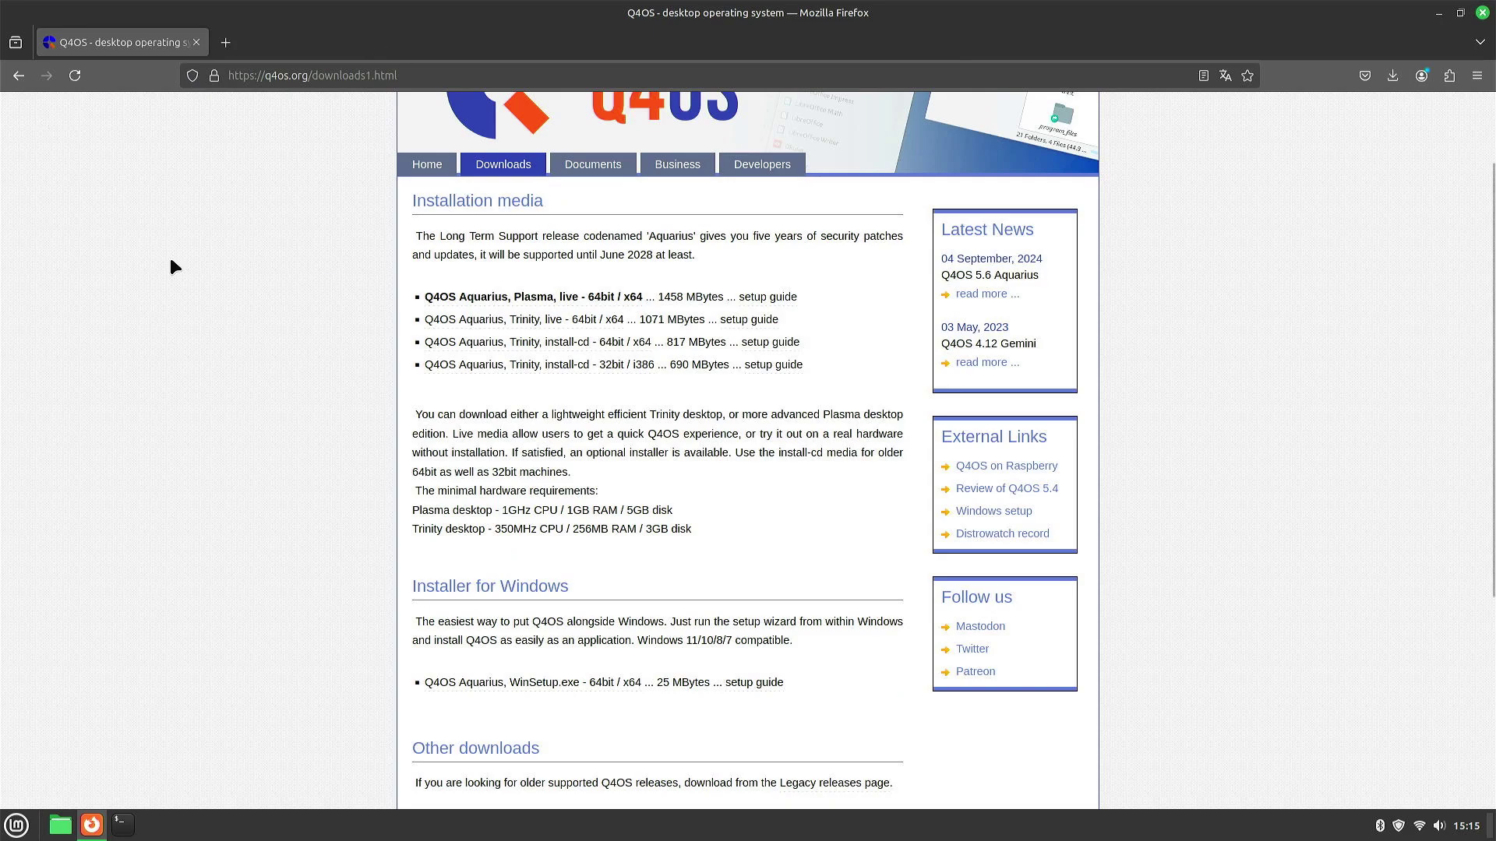
Step: Bring up the md5sum list on the downloads page and open a terminal window, moving it away from the screen corner
scroll(366, 520, "down", 5)
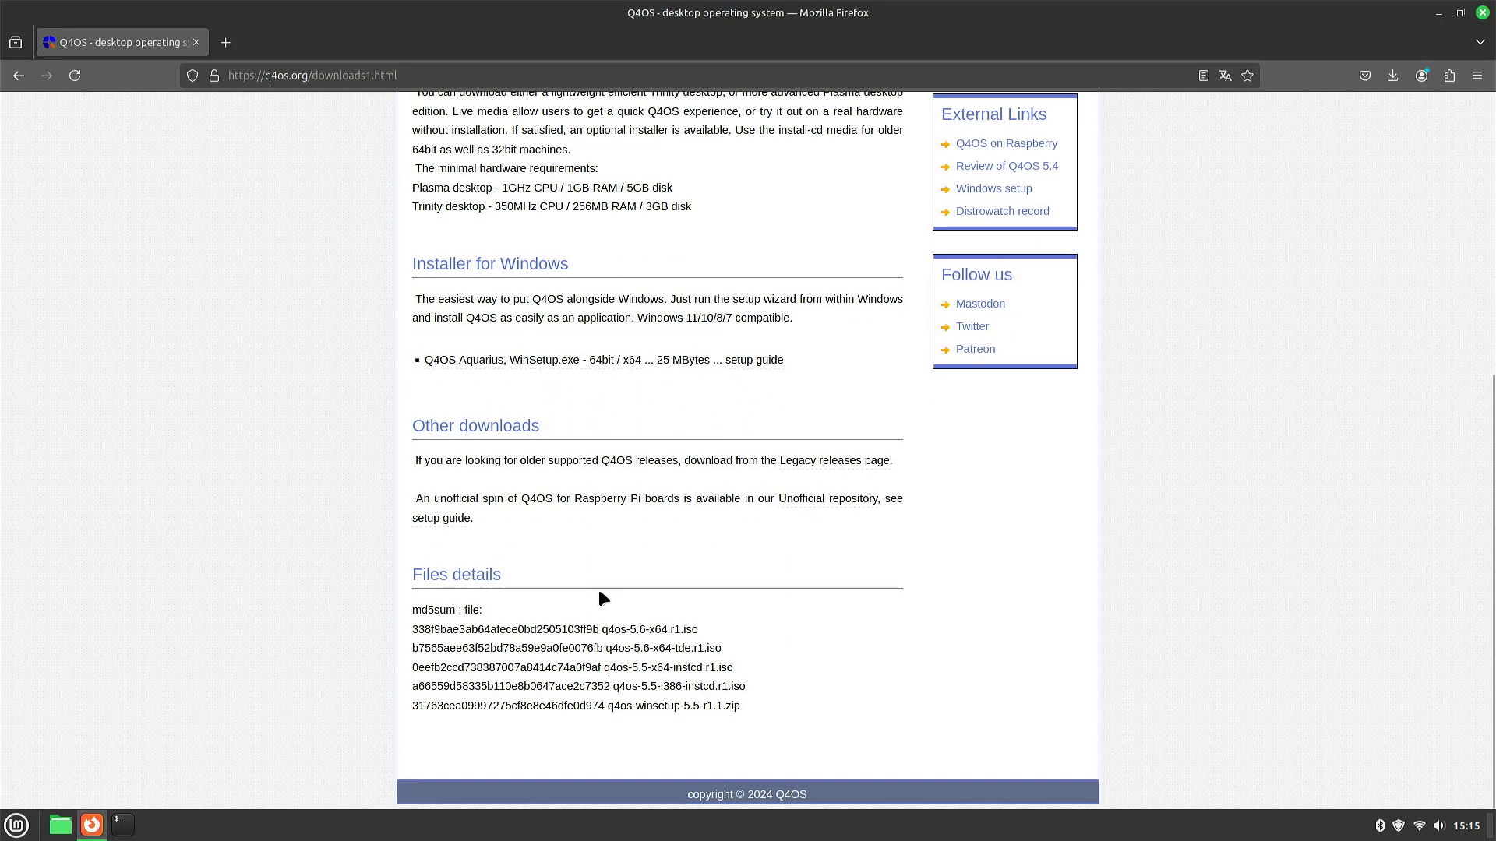
left_click(122, 825)
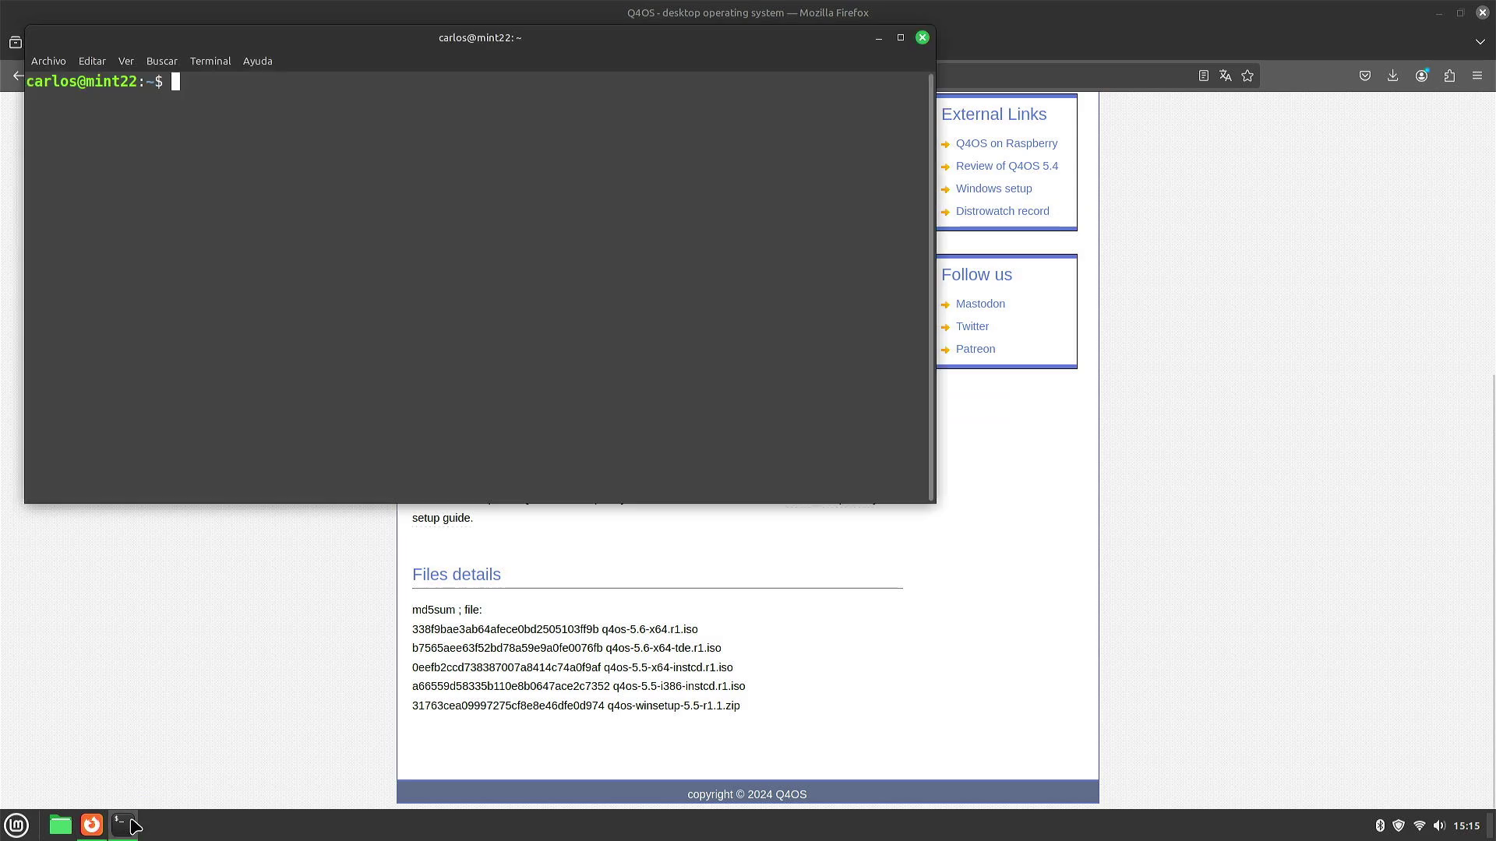
left_click_drag(307, 47, 474, 169)
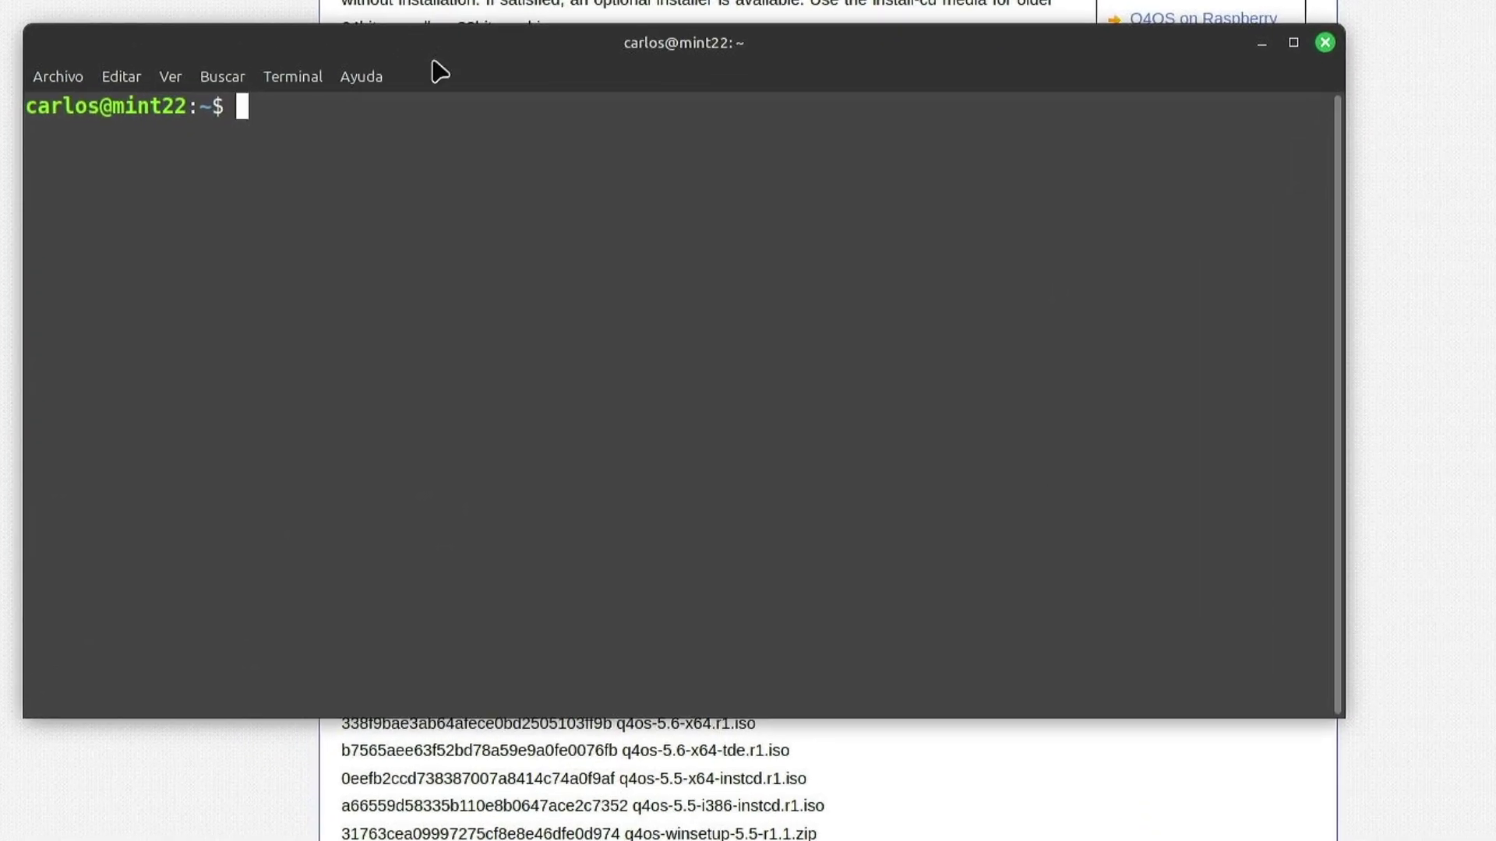
Step: Change to the Descargas folder in the terminal and list its files
type("cd De")
key("Tab")
key("Return")
type("ls")
key("Return")
Step: Compute the MD5 checksum of q4os-5.6-x64-tde.r1.iso with md5sum, and close the terminal and browser windows
type("md5")
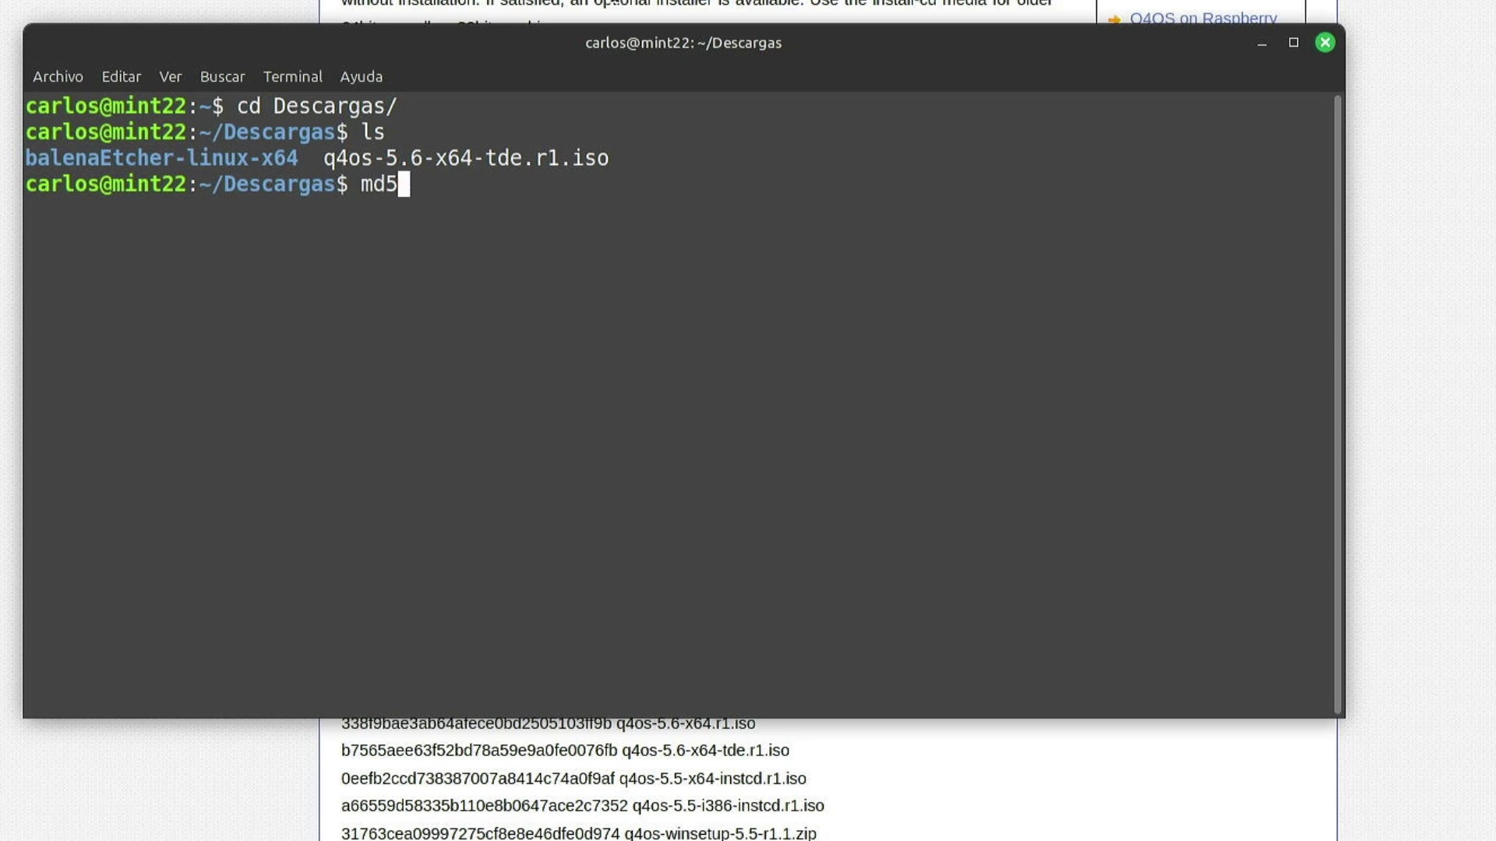
type("sum q")
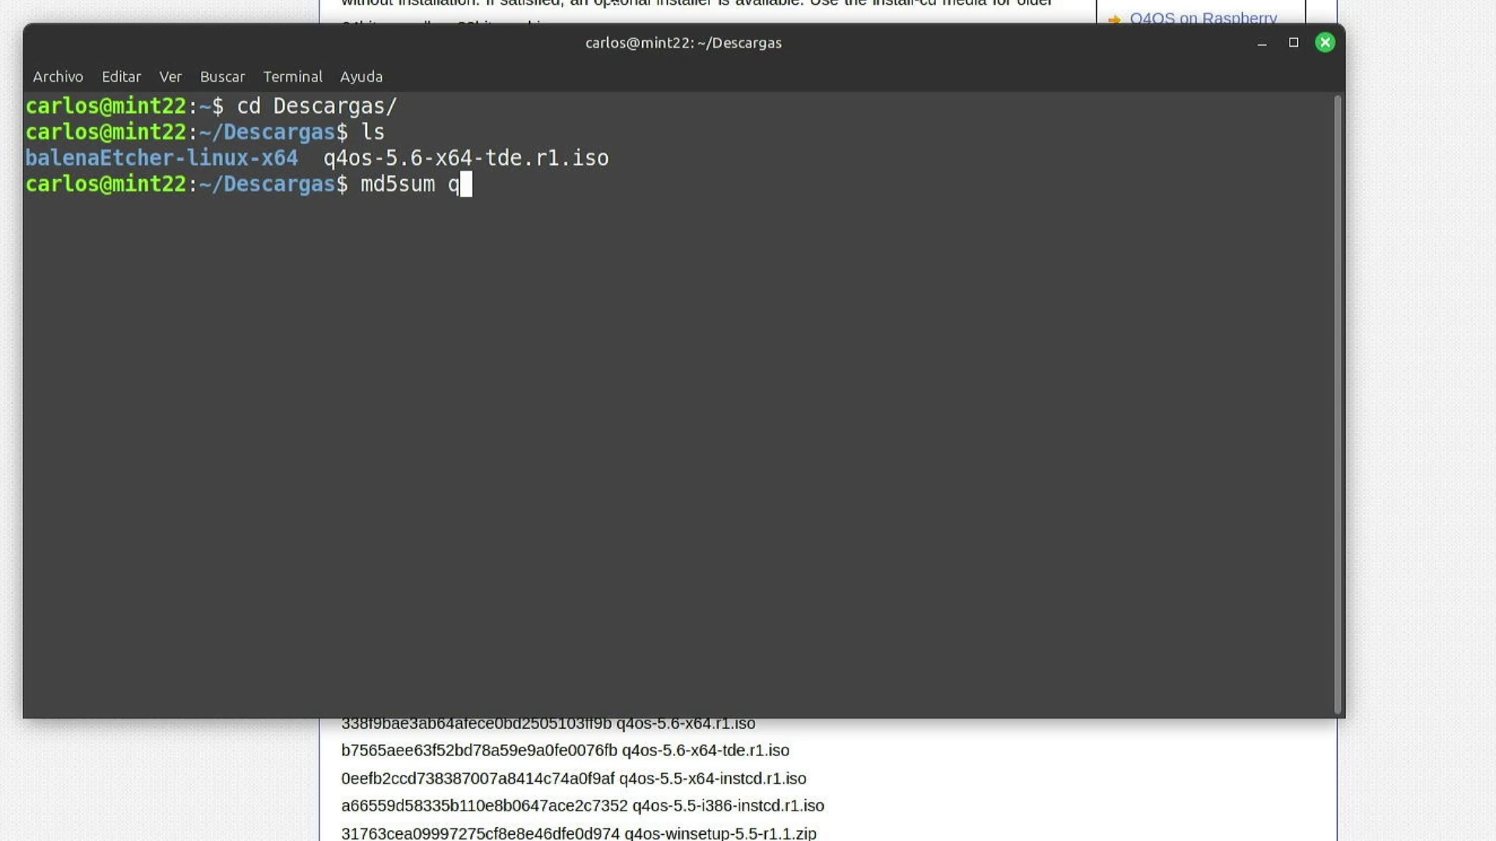
type("4")
key("Tab")
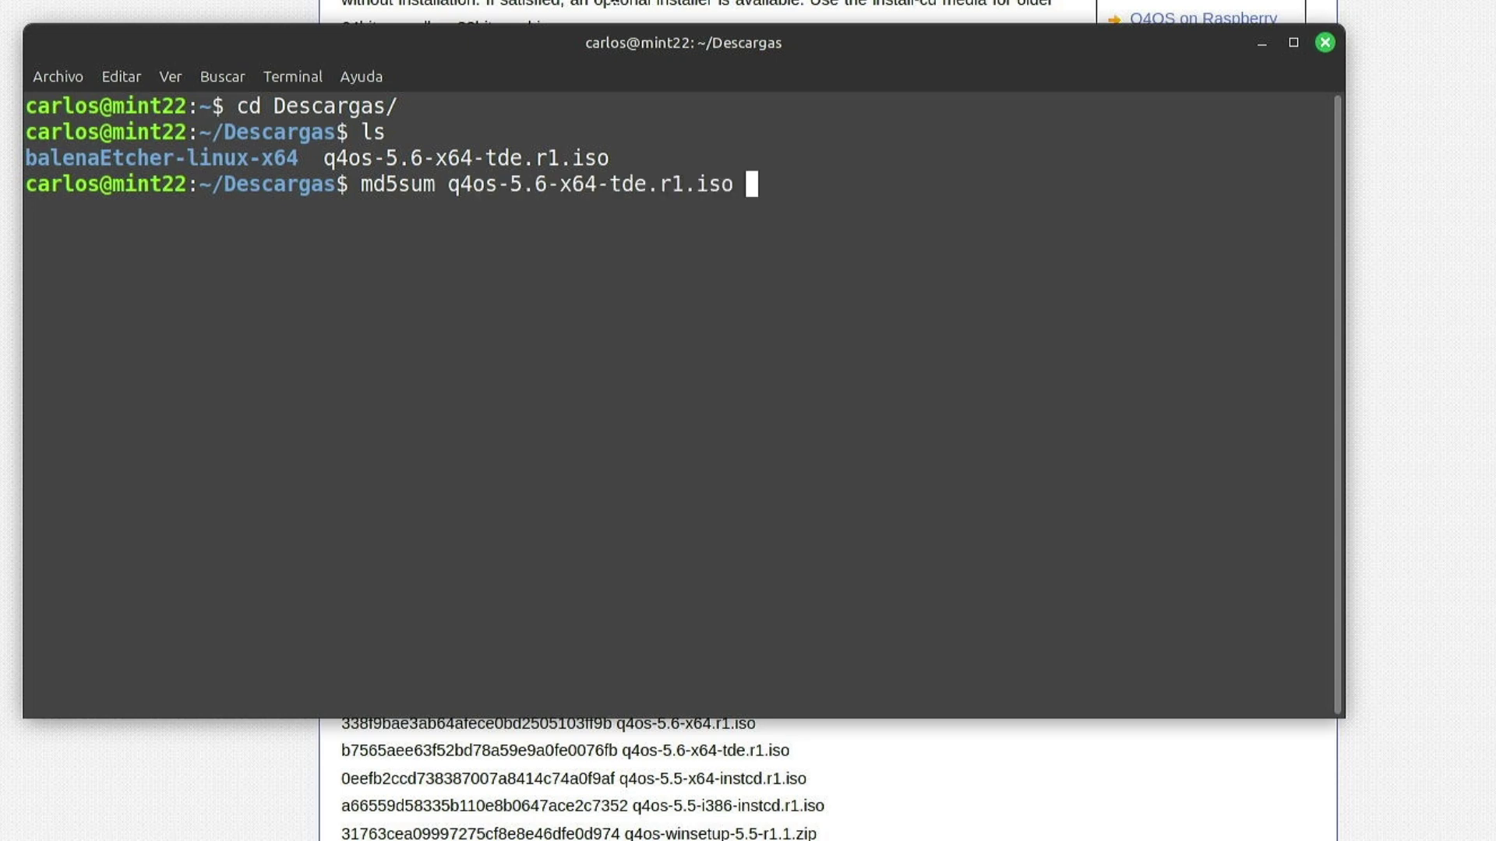
key("Return")
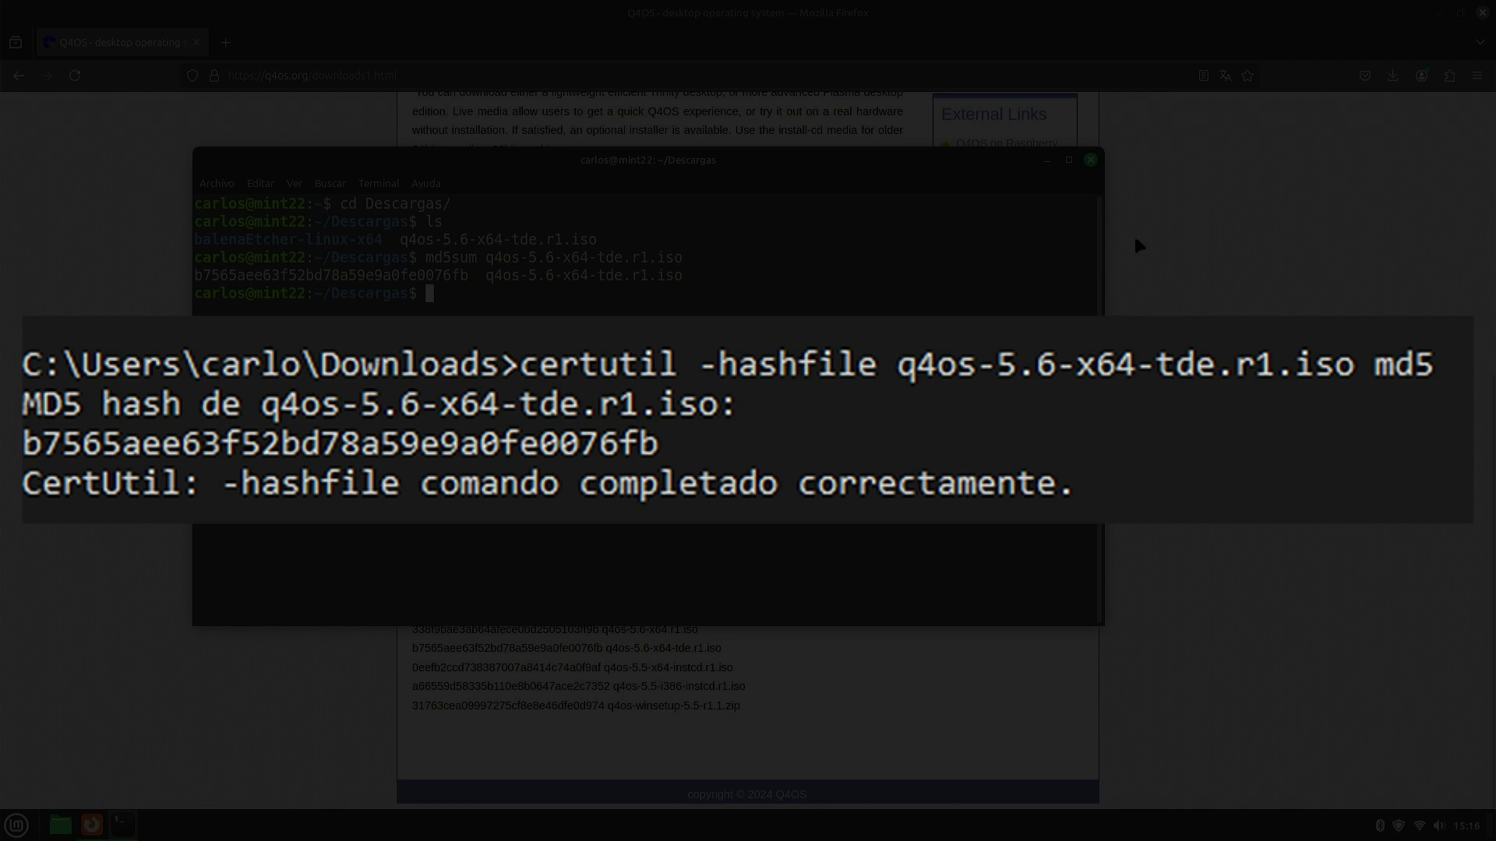
left_click(1091, 161)
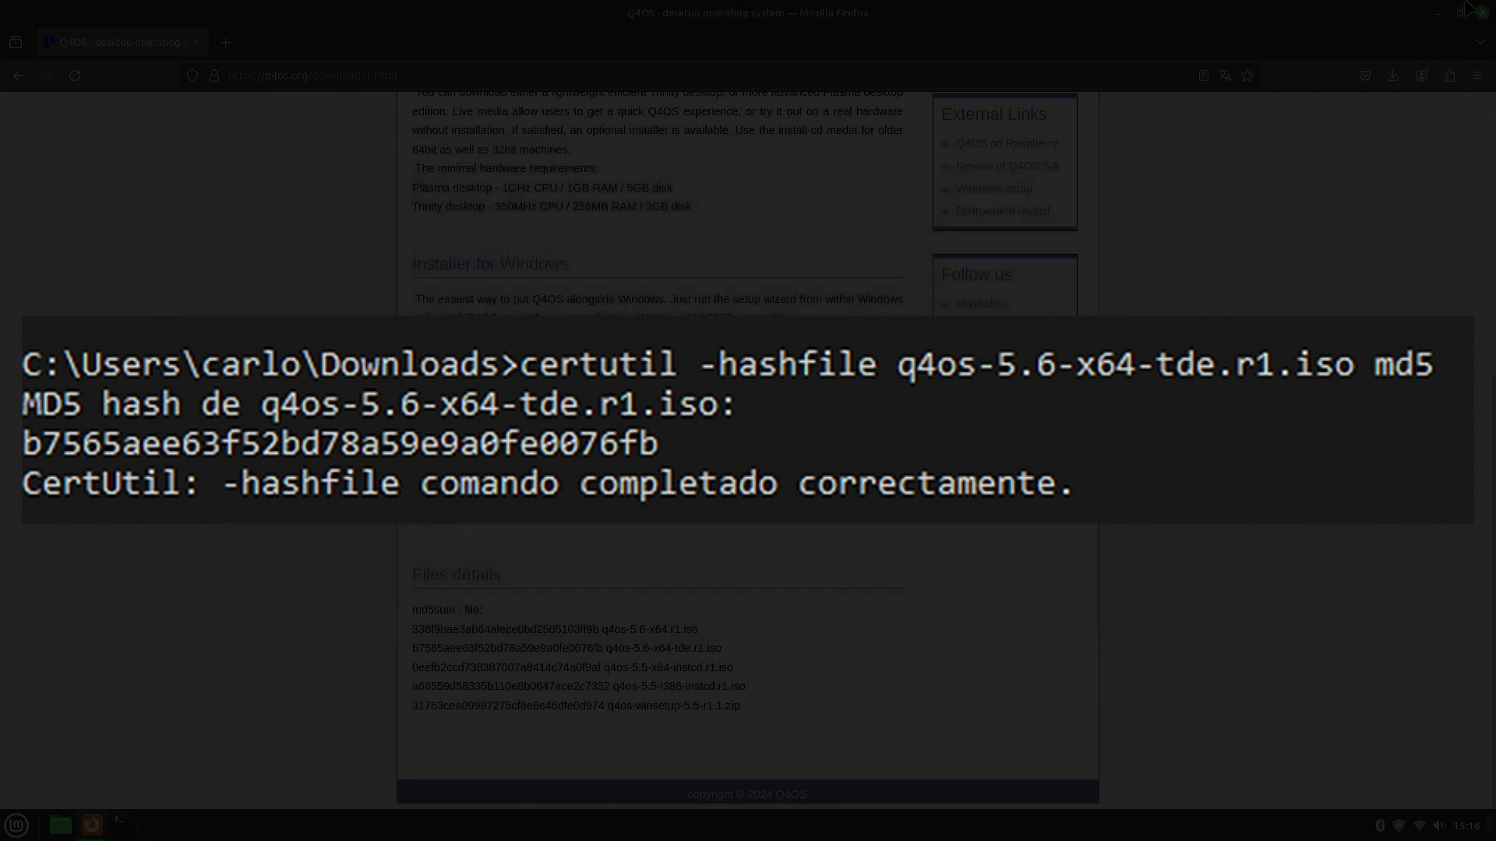
left_click(1484, 14)
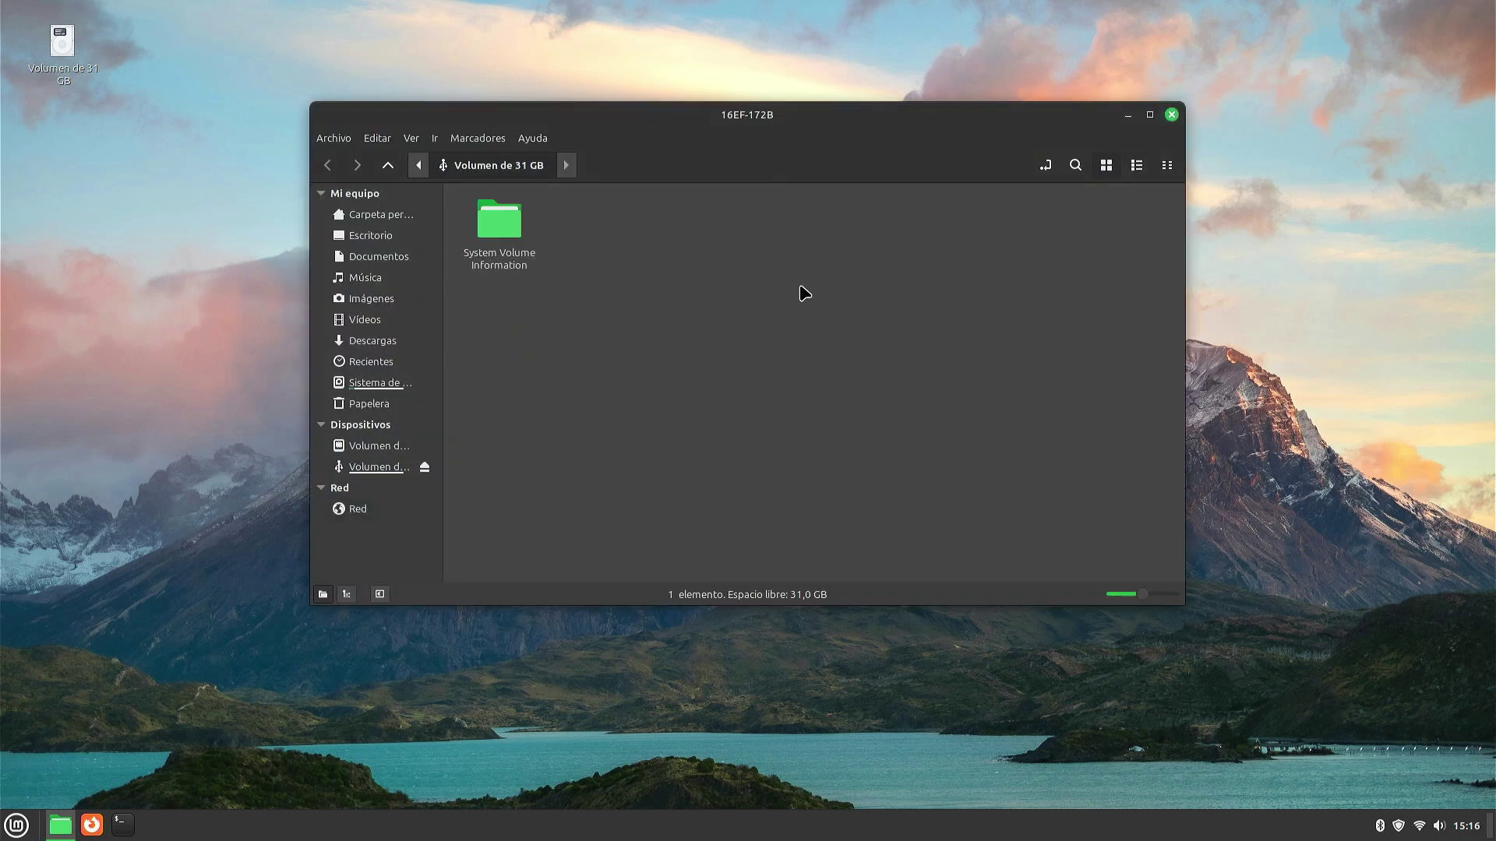
Step: Launch balena-etcher from the balenaEtcher-linux-x64 folder in Descargas and close the file manager
left_click(397, 222)
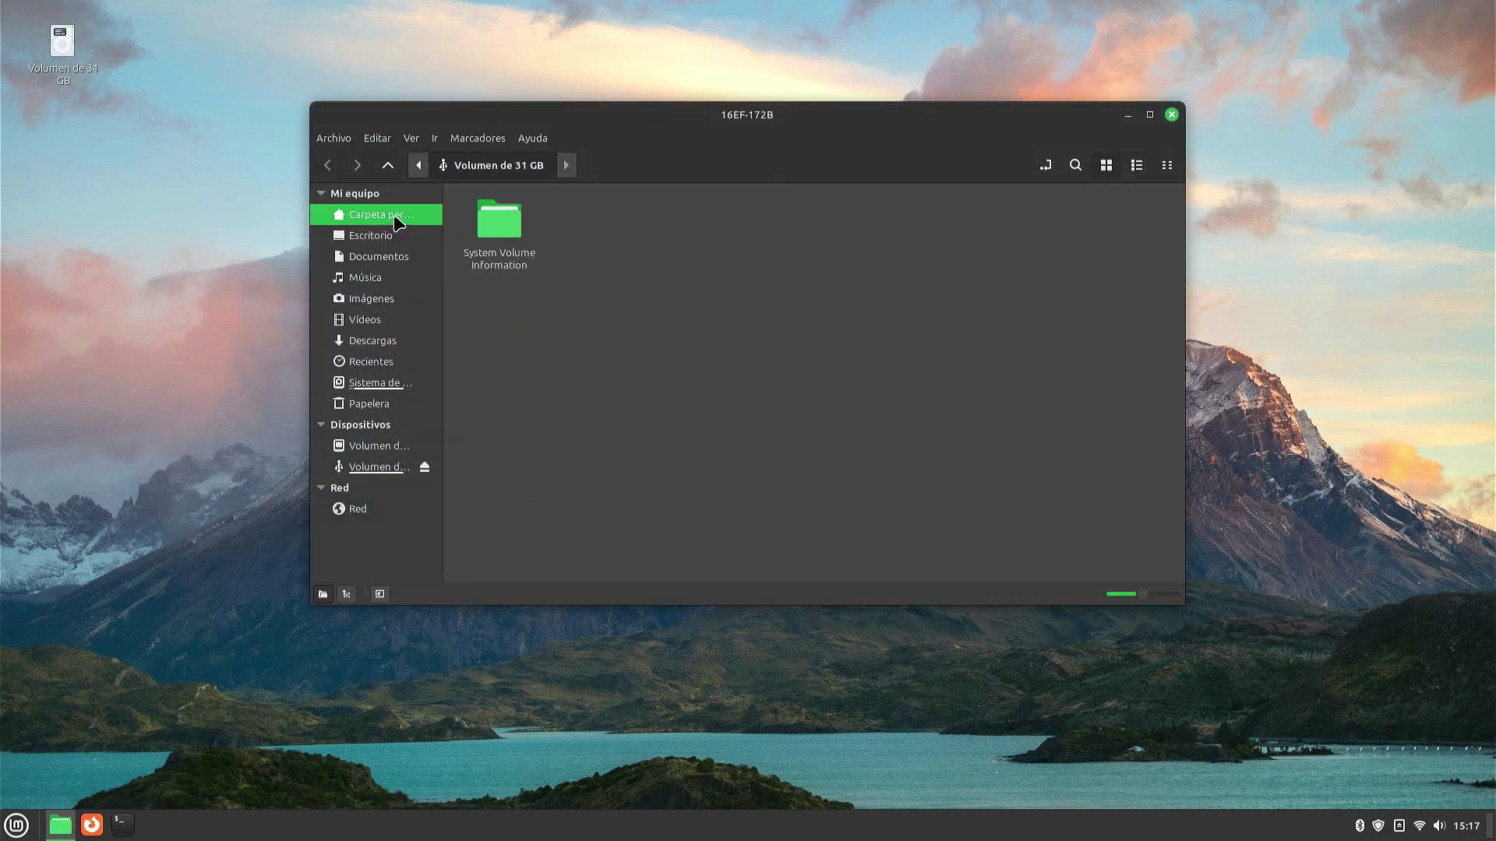
left_click(372, 341)
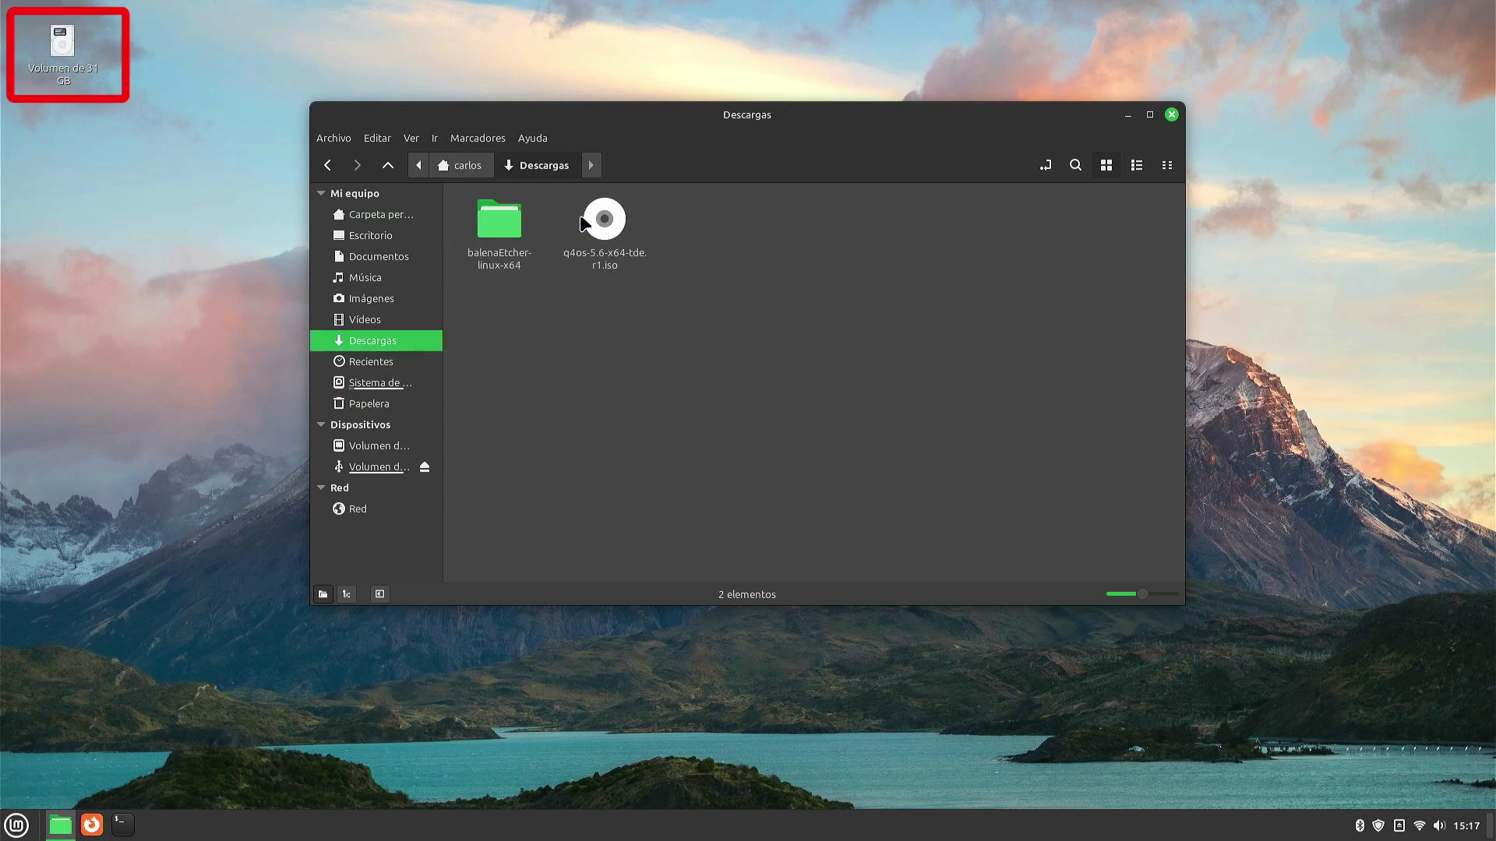
left_click(500, 233)
double_click(500, 233)
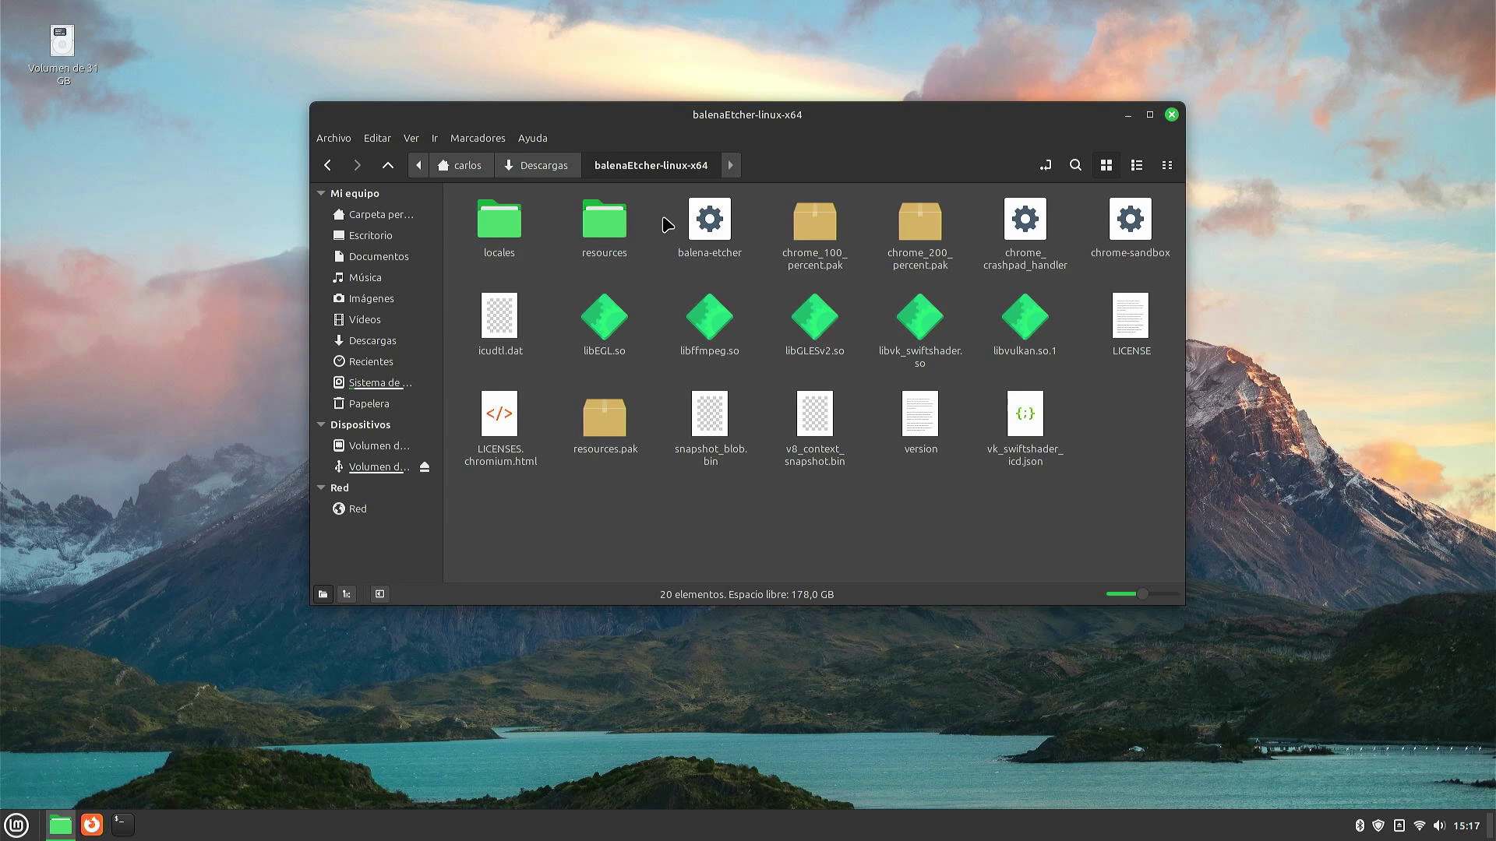
left_click(695, 216)
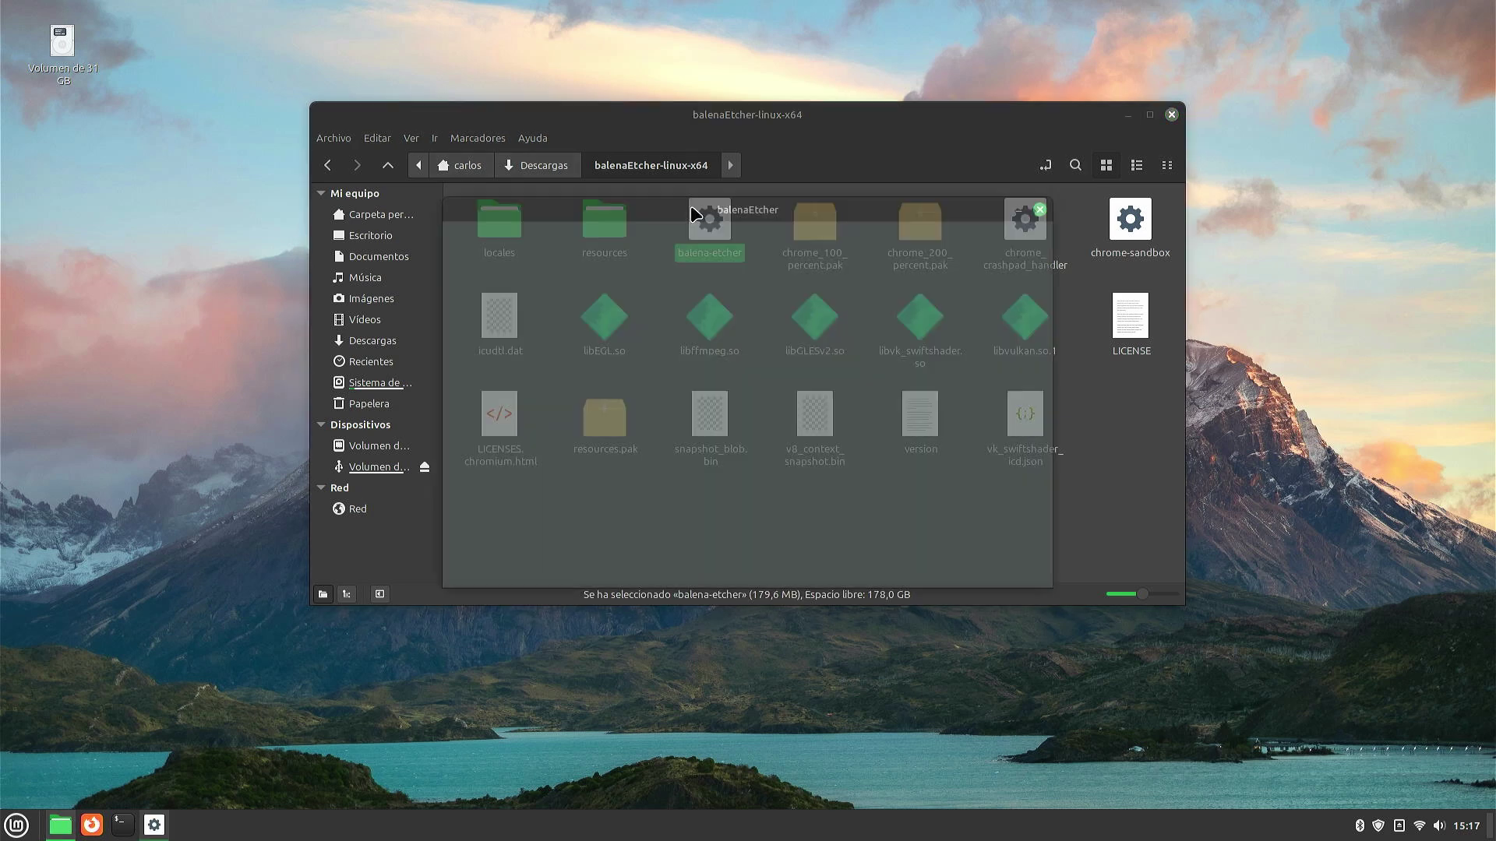
left_click(1171, 115)
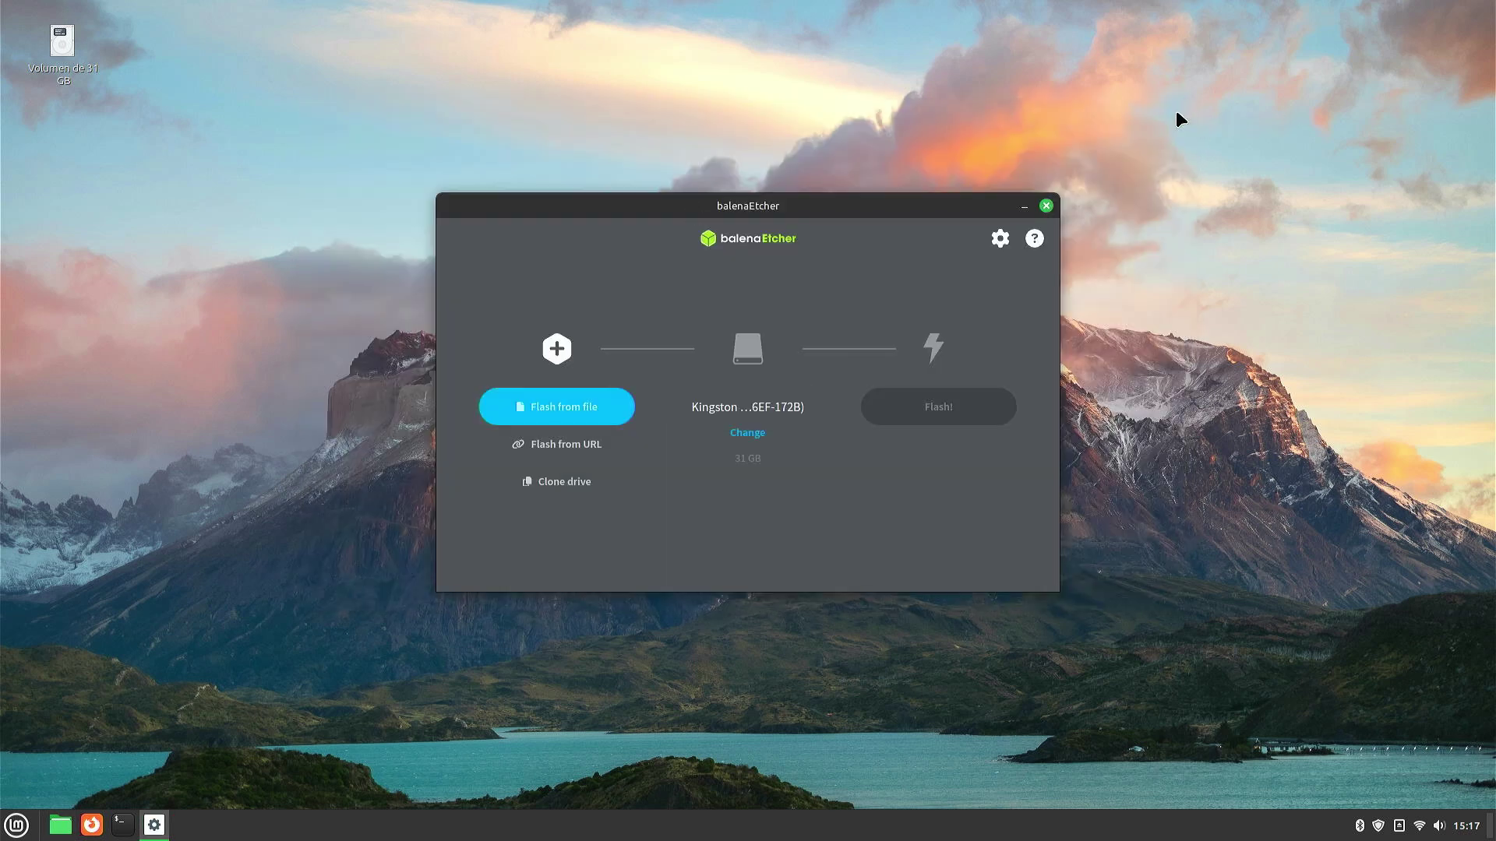
Step: Load q4os-5.6-x64-tde.r1.iso from the Descargas folder as the image to flash
left_click(572, 418)
left_click(578, 123)
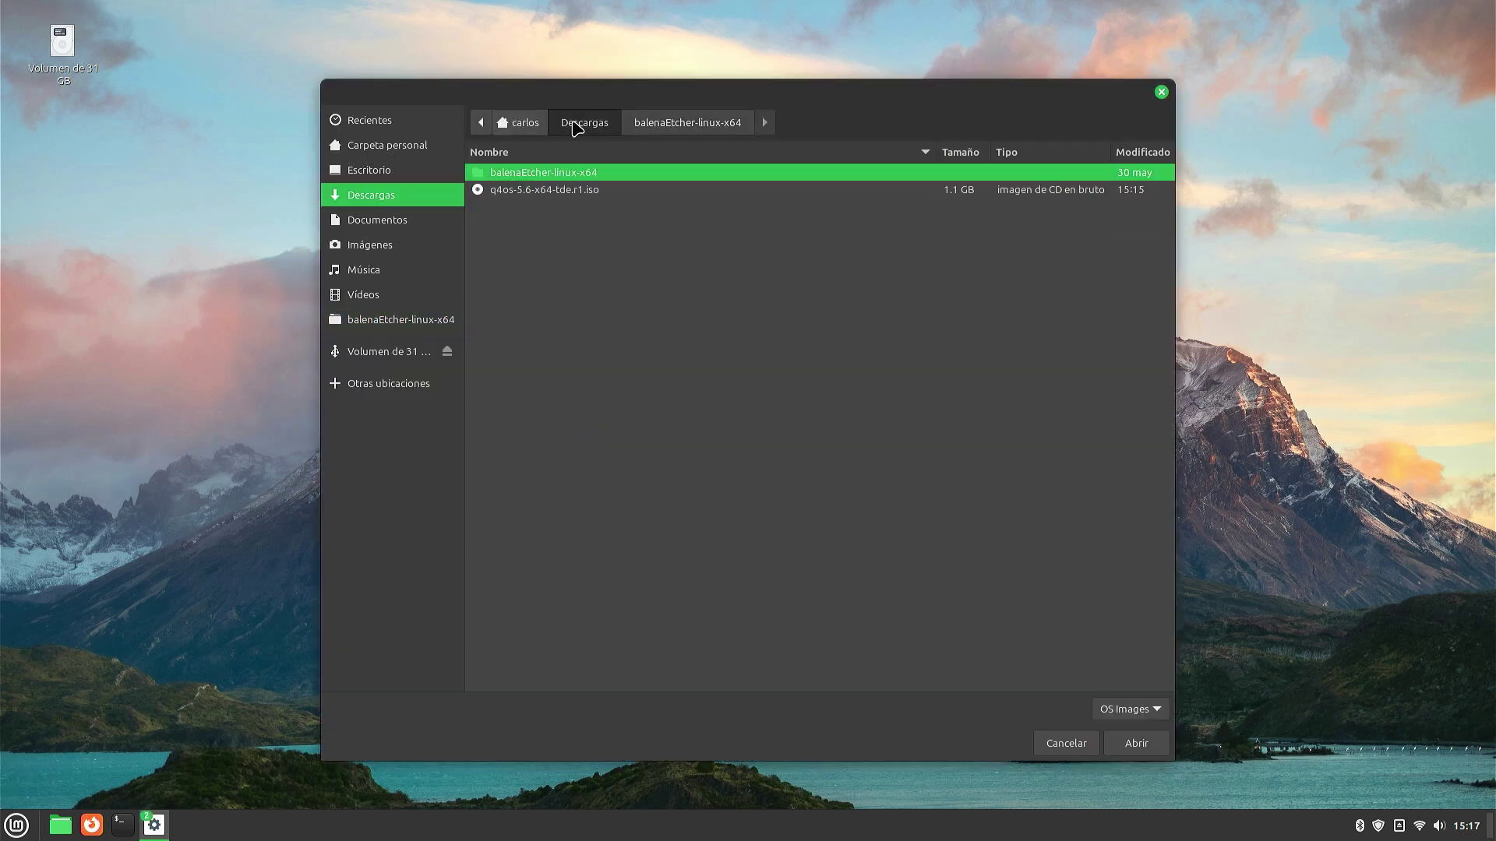
left_click(532, 192)
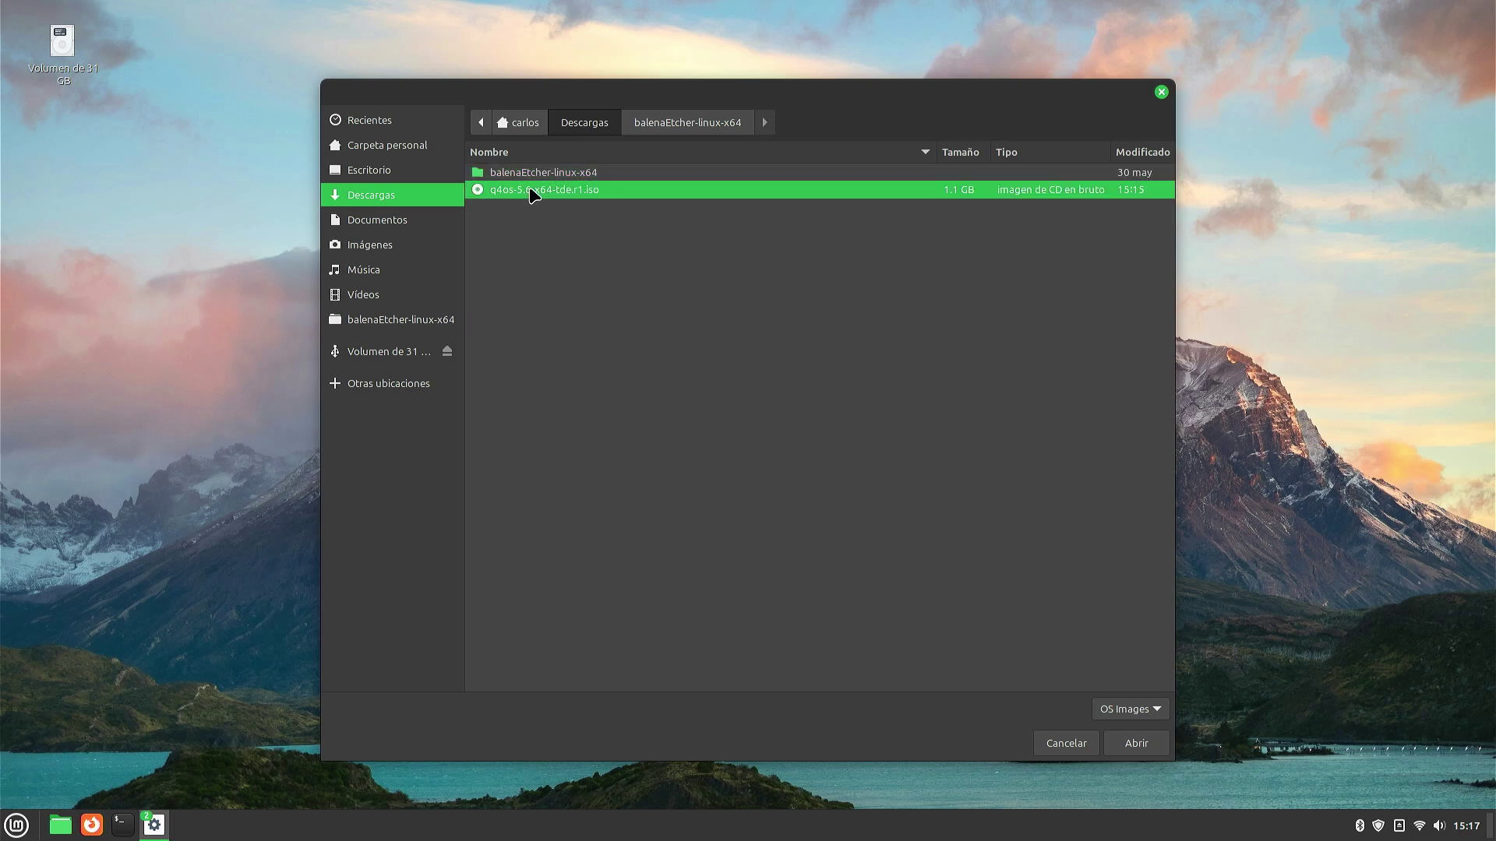
left_click(1131, 743)
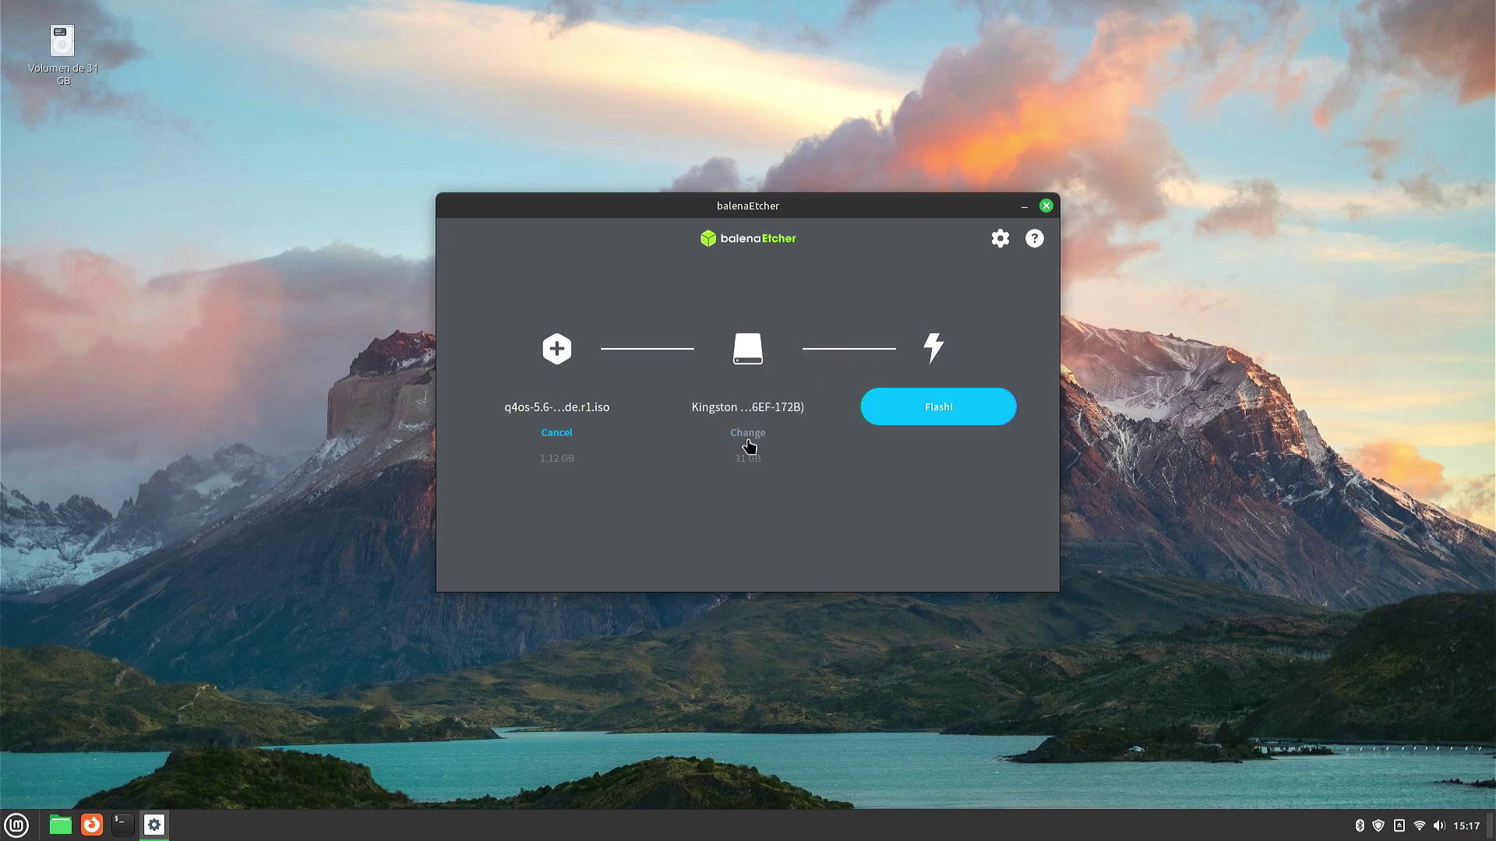
Step: Flash the image to the 31 GB Kingston drive at /dev/sda, authenticating with the account password, and close the flashing window
left_click(748, 434)
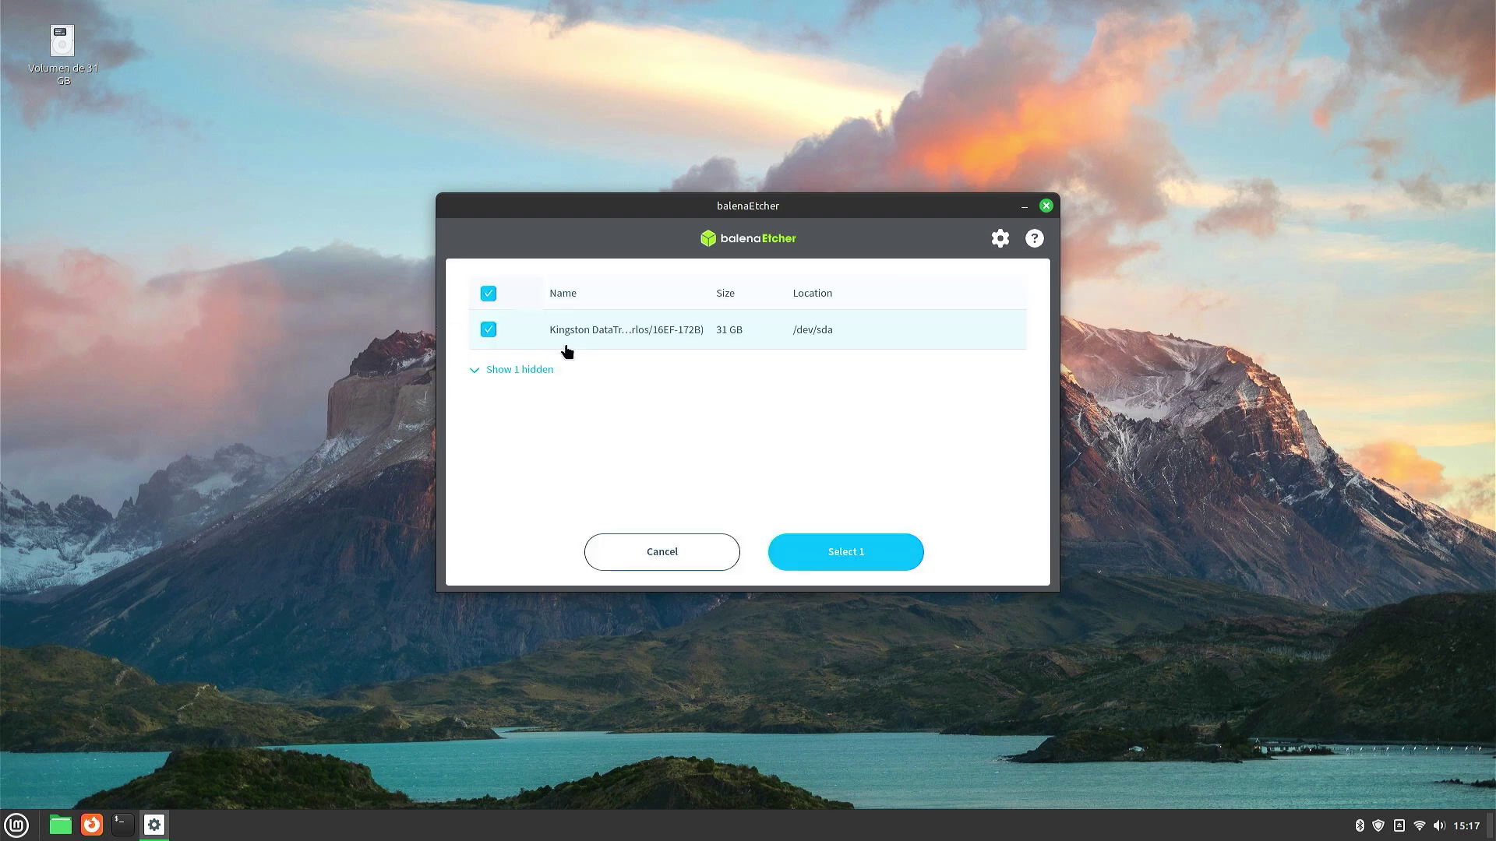
left_click(842, 549)
left_click(914, 427)
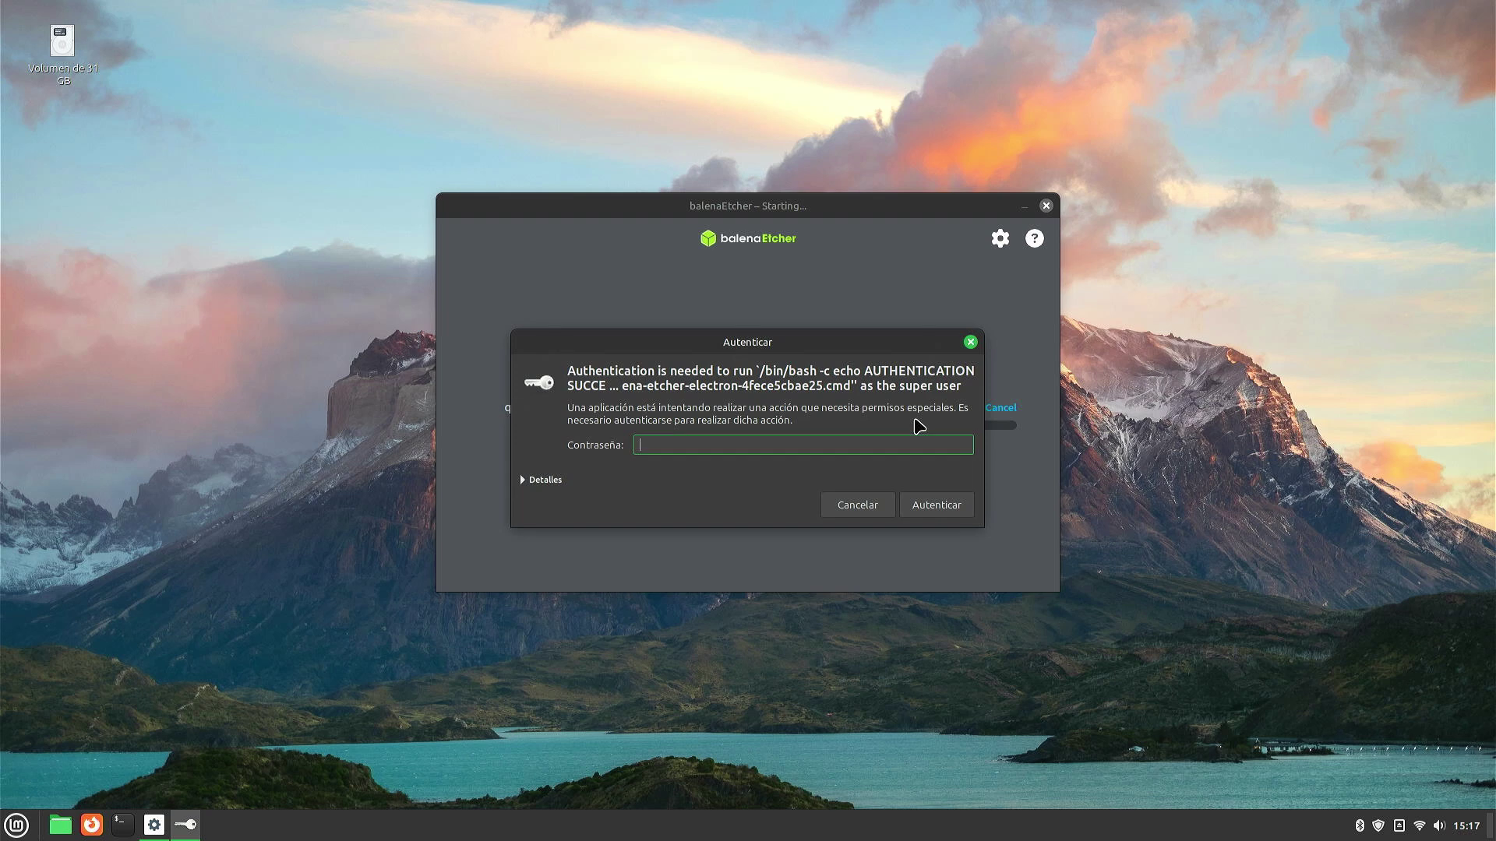
type("•")
key("Return")
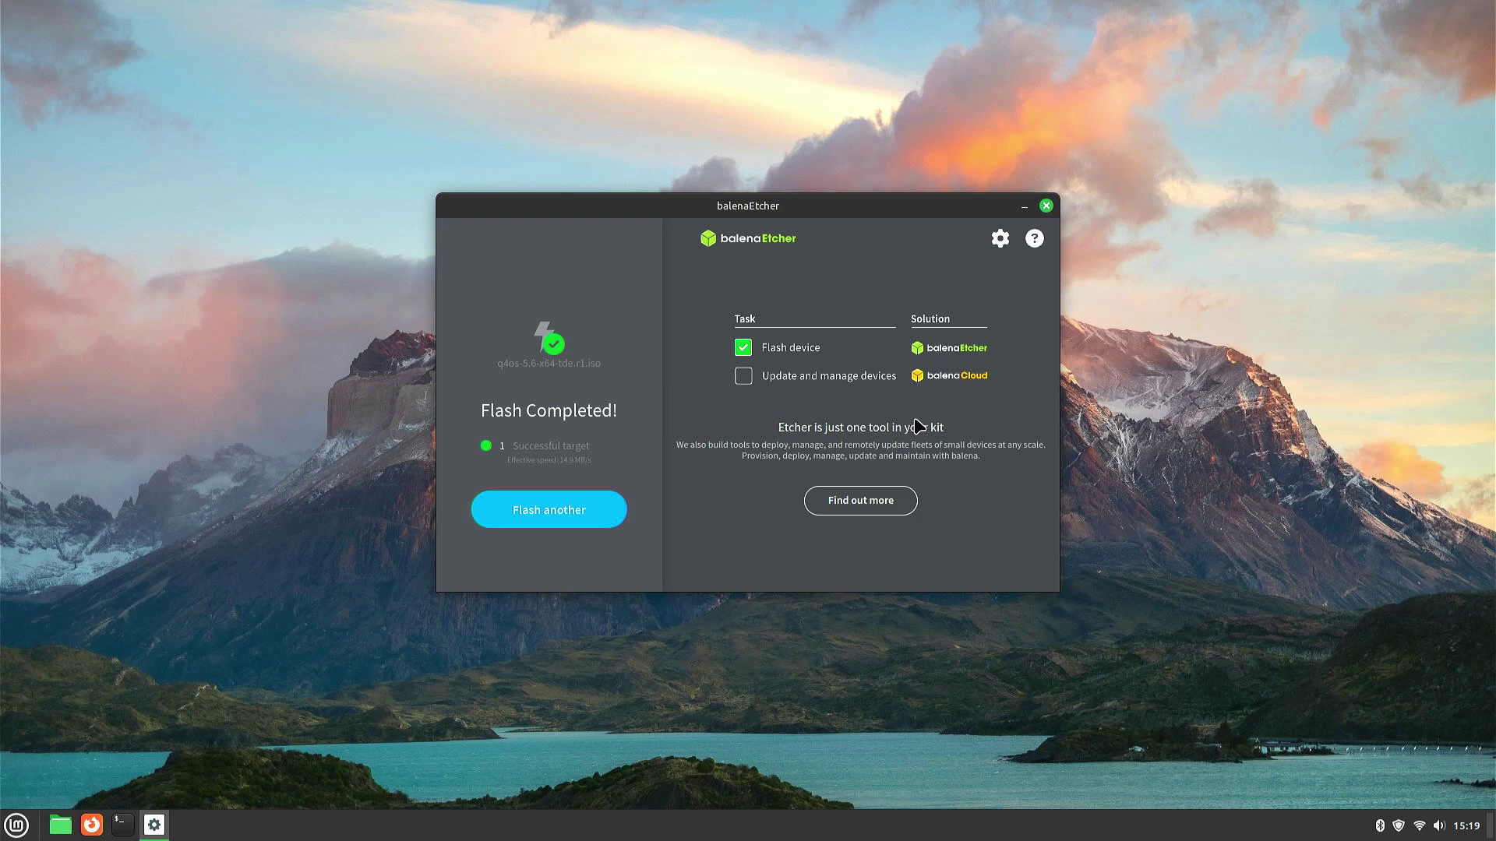
left_click(1046, 206)
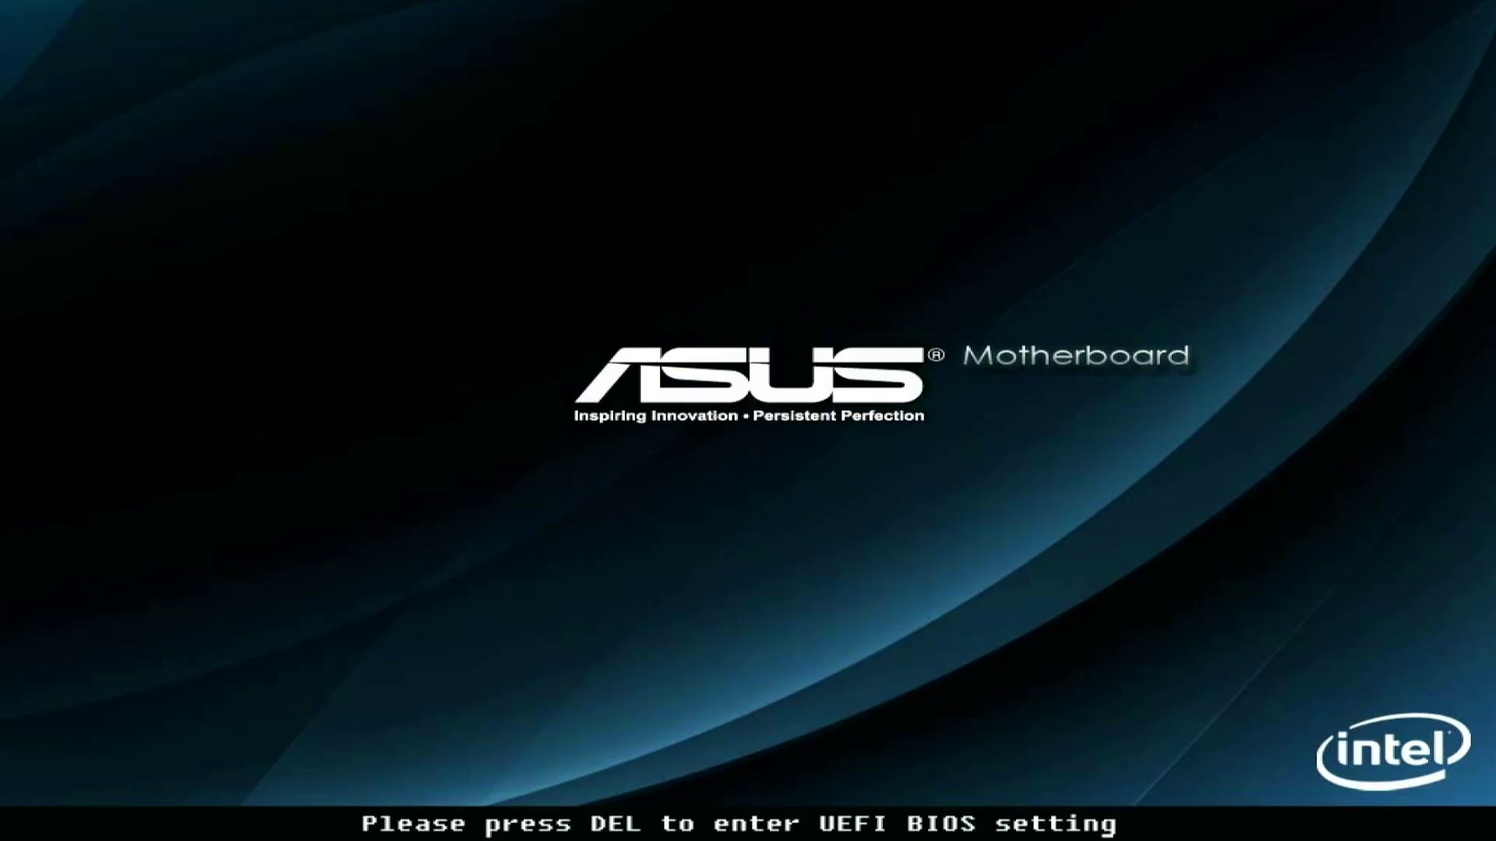
Step: Enter the UEFI BIOS setup while the computer starts up
key("Delete")
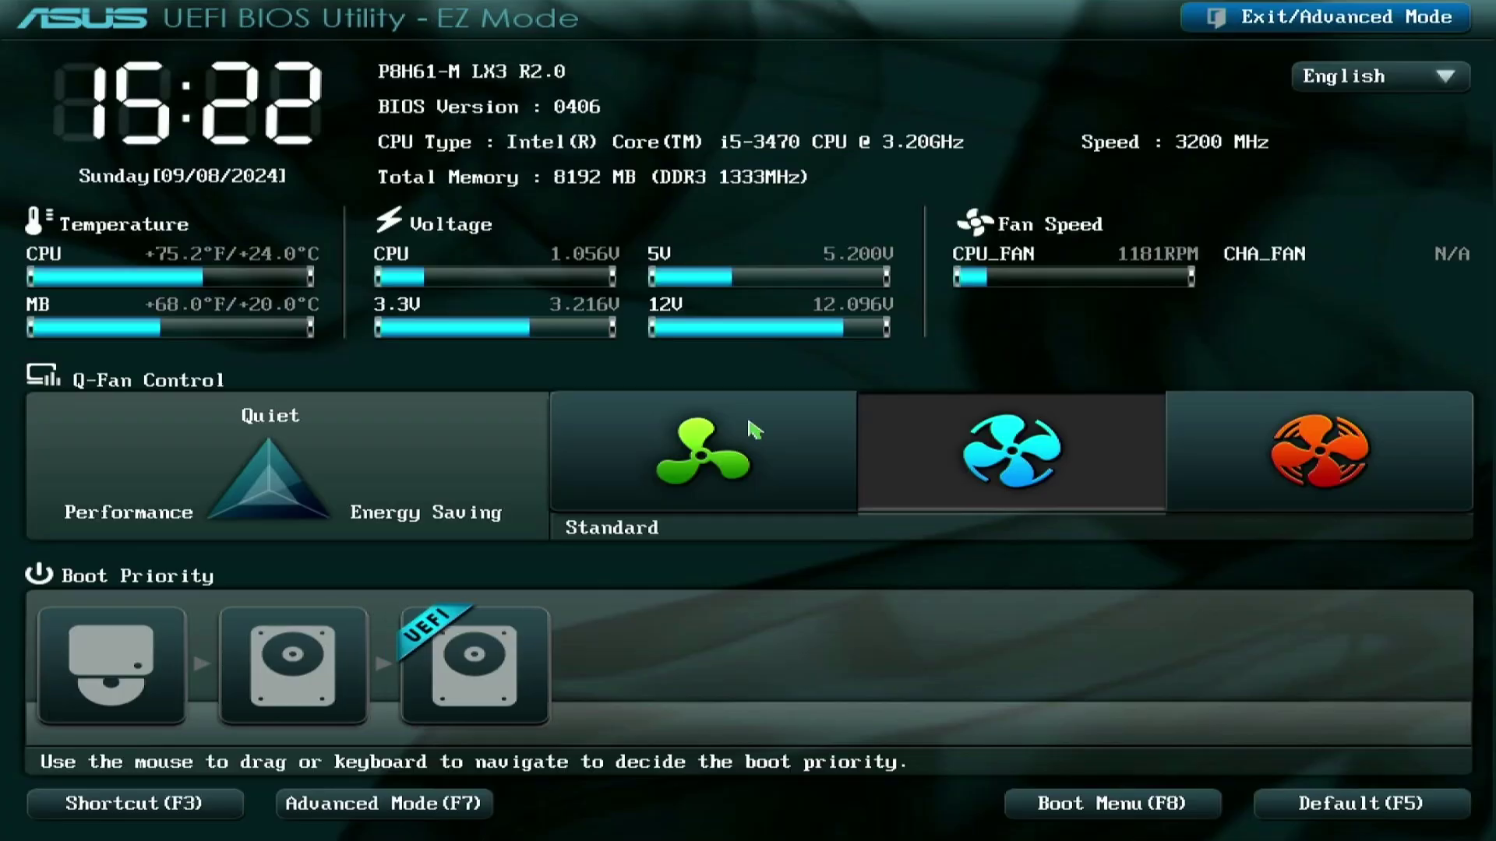
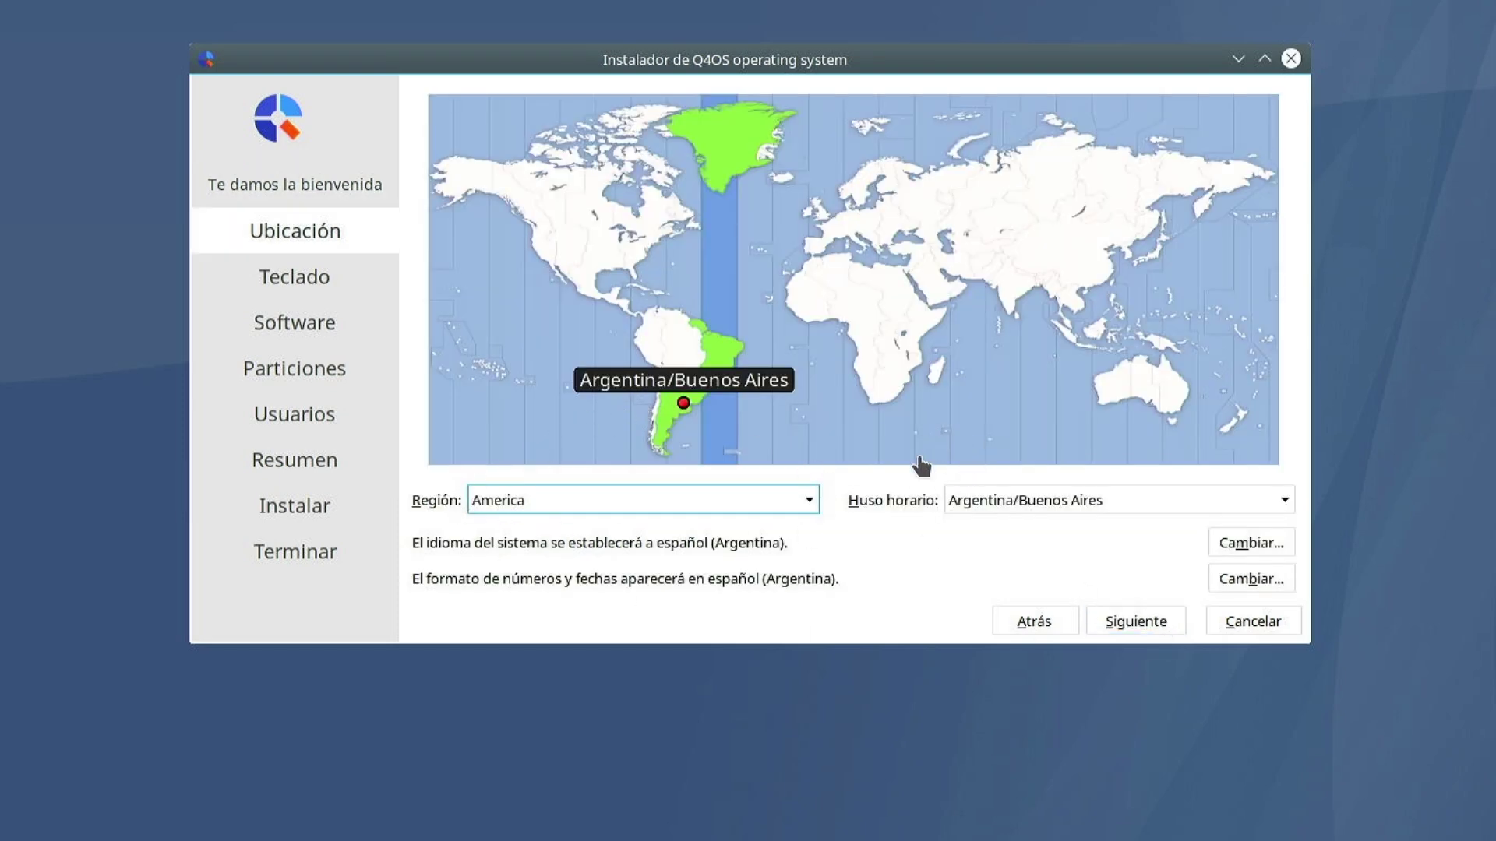
Step: Accept America and Argentina/Buenos Aires as the location and set the keyboard layout to Spanish (Latin American) with the Predeterminado variant
left_click(1128, 631)
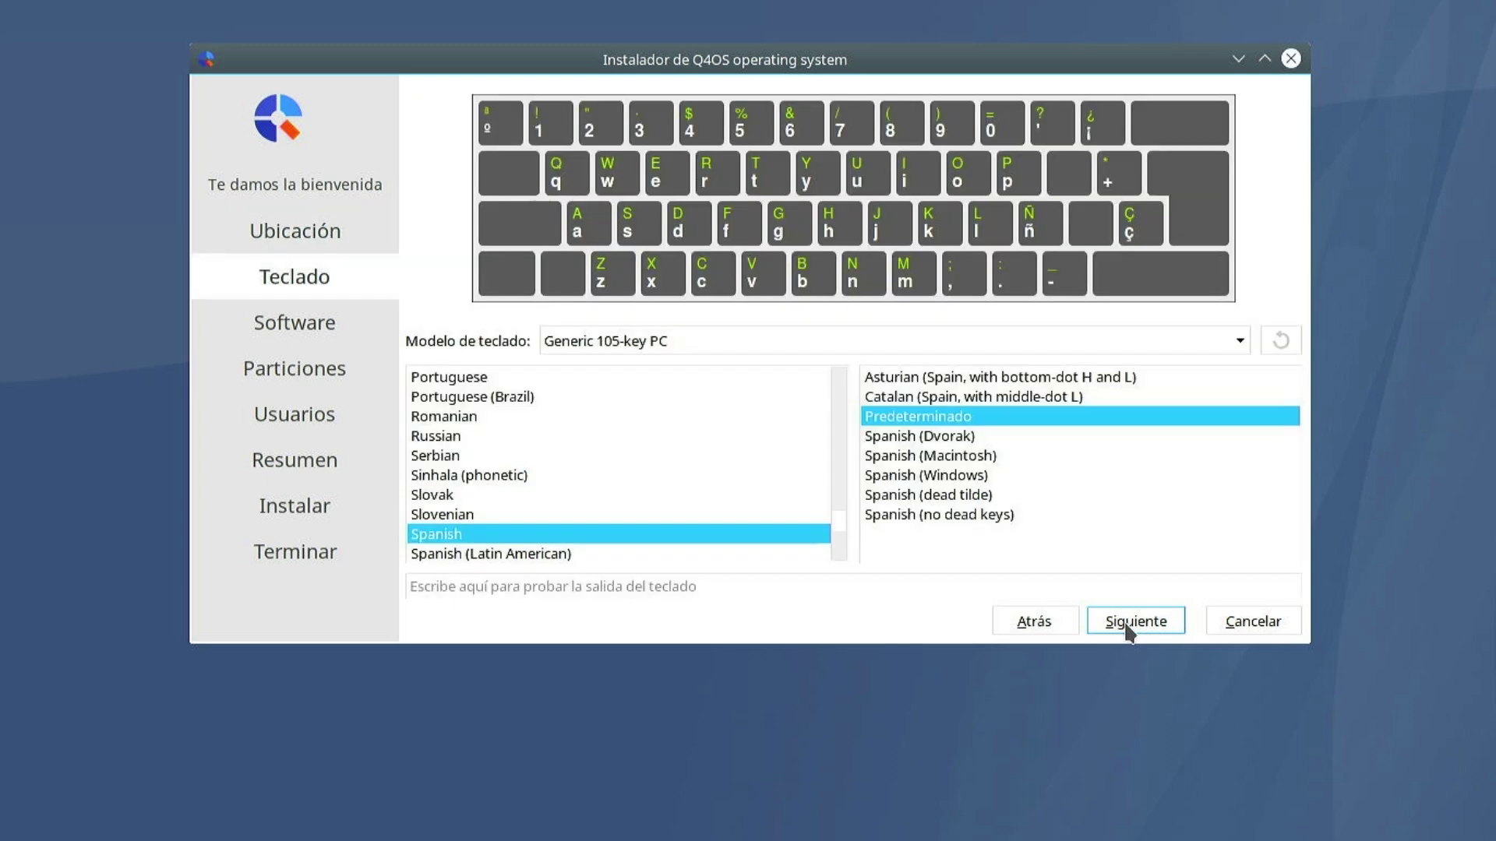
left_click(526, 547)
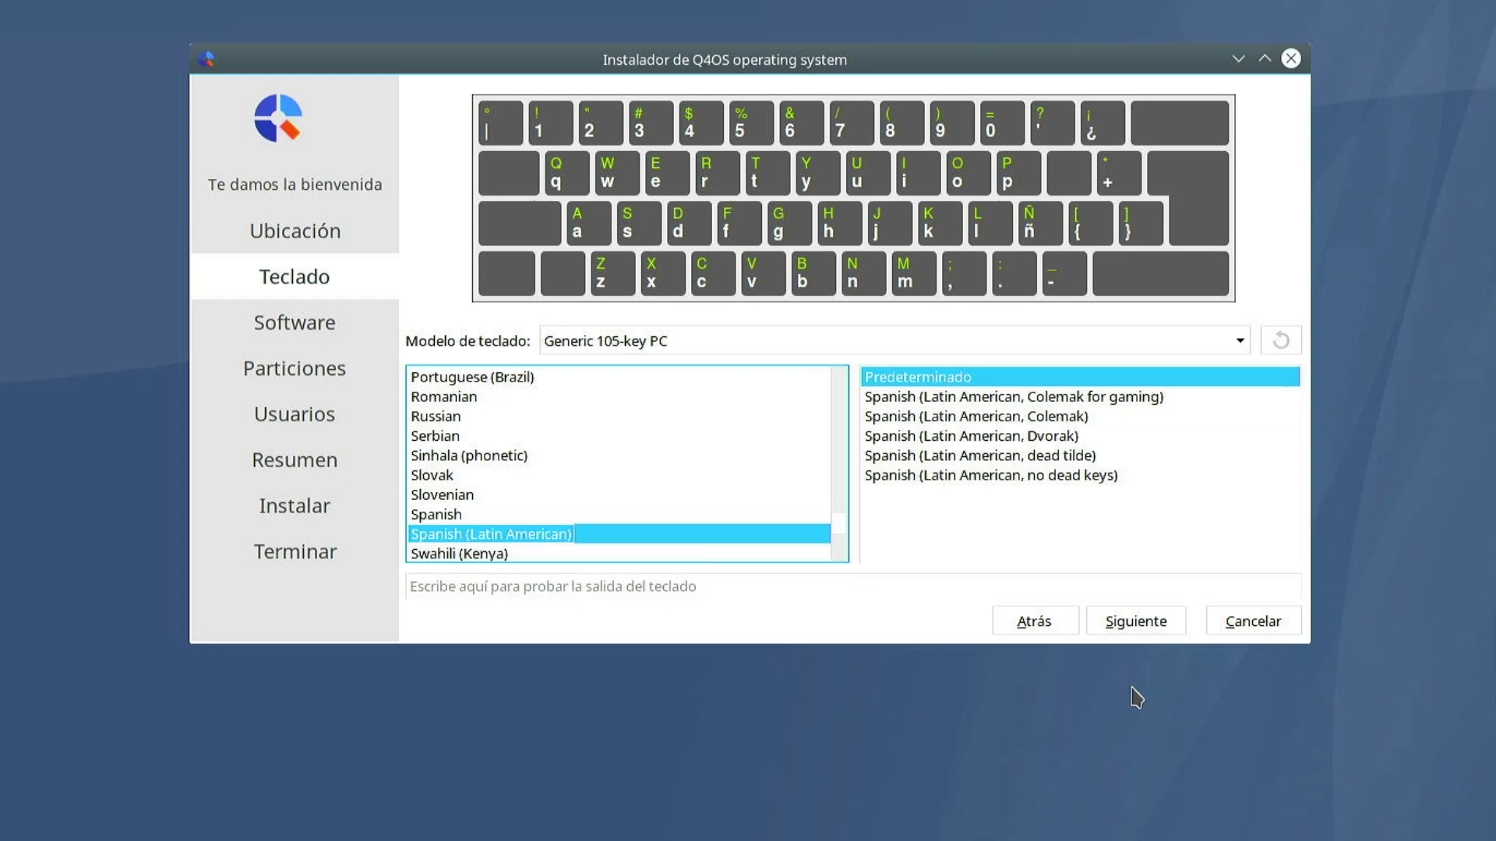
left_click(1157, 628)
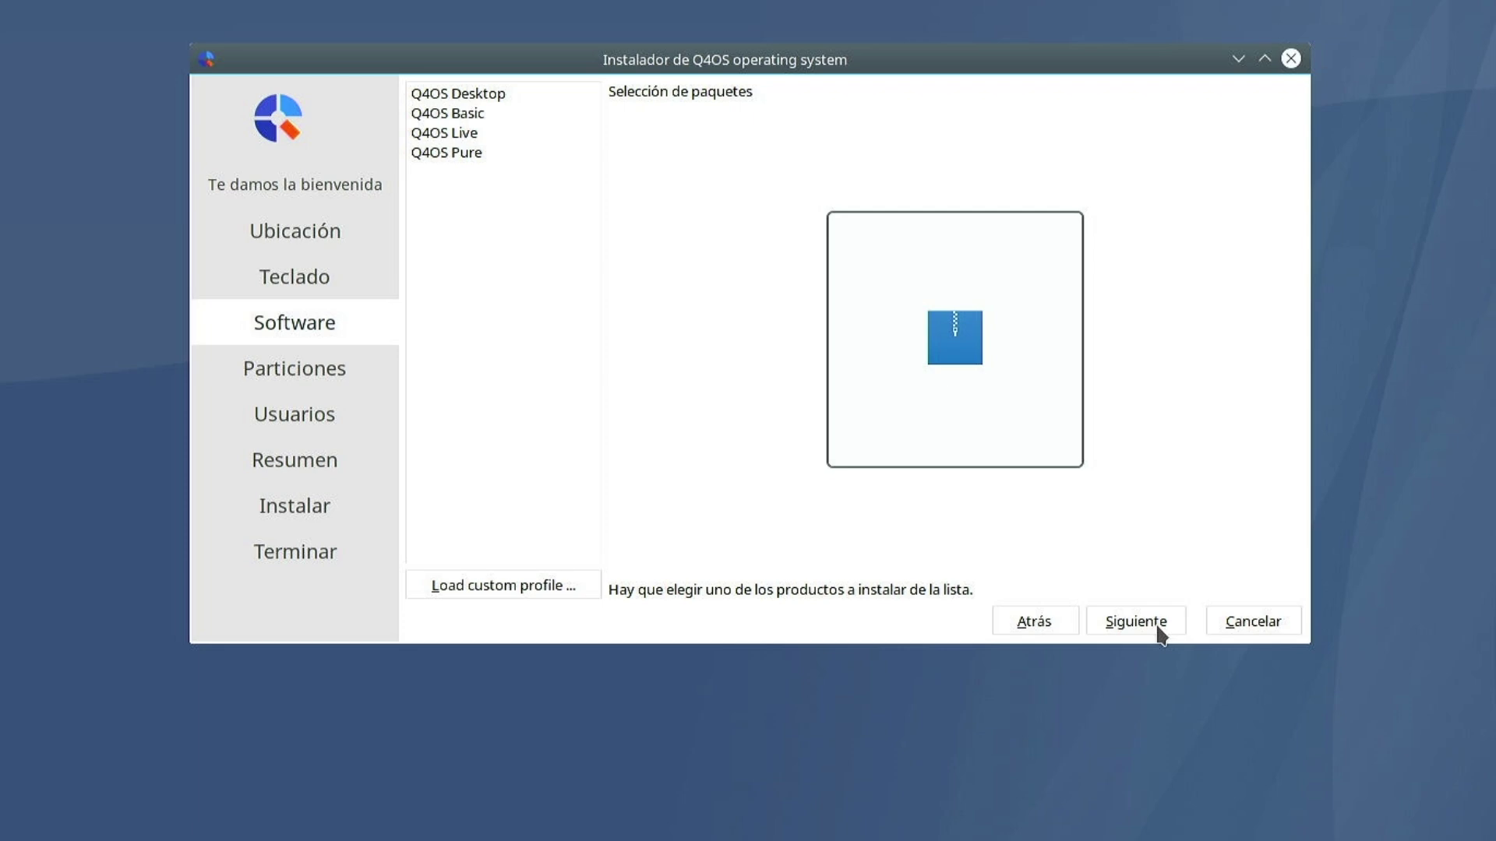
Step: Review the descriptions of the Basic, Live and Pure software profiles and choose Q4OS Desktop for the installation
left_click(508, 309)
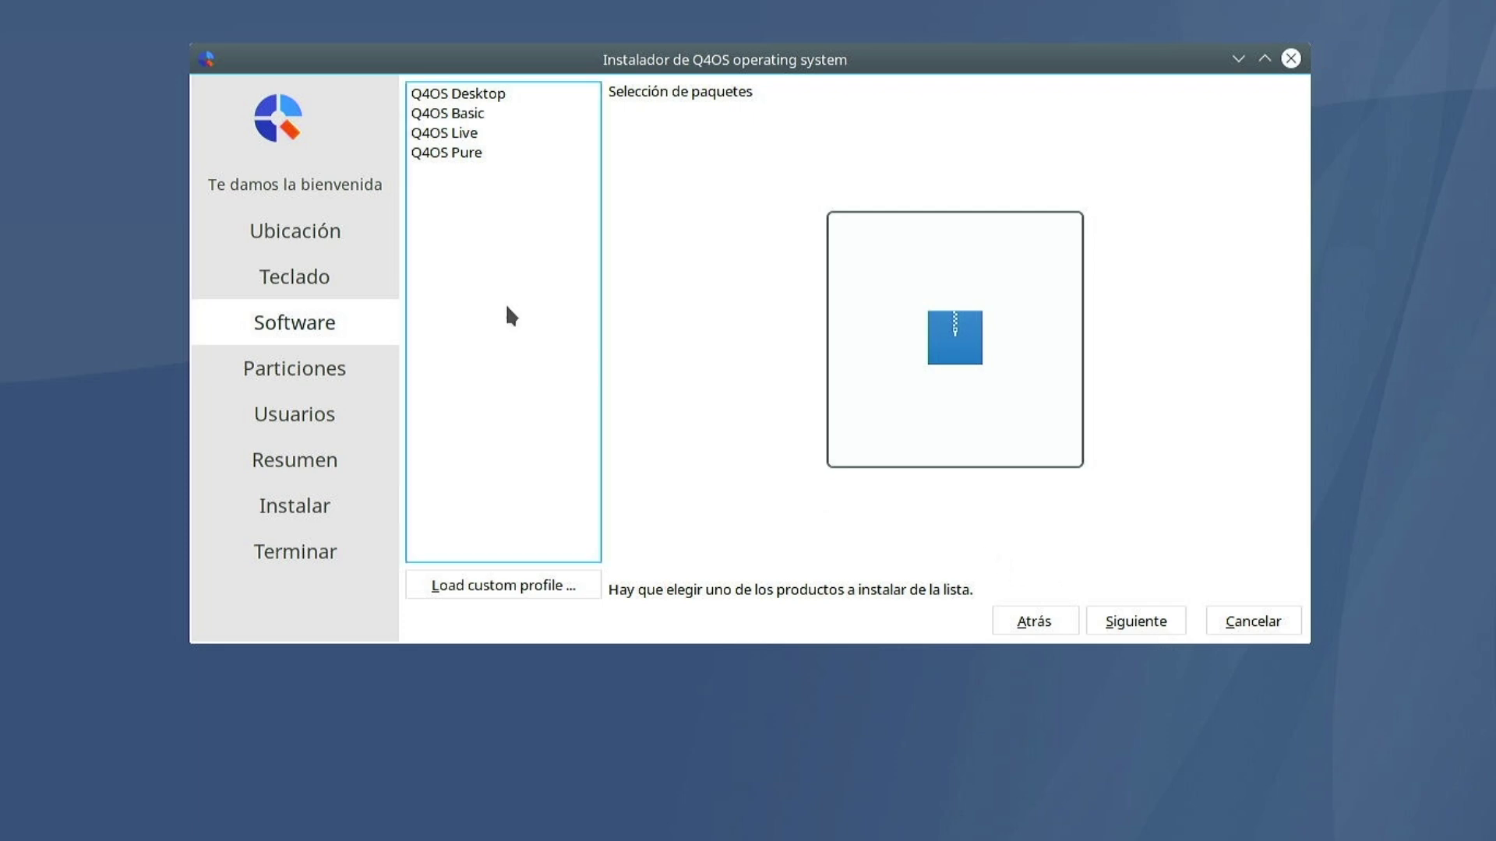
left_click(513, 93)
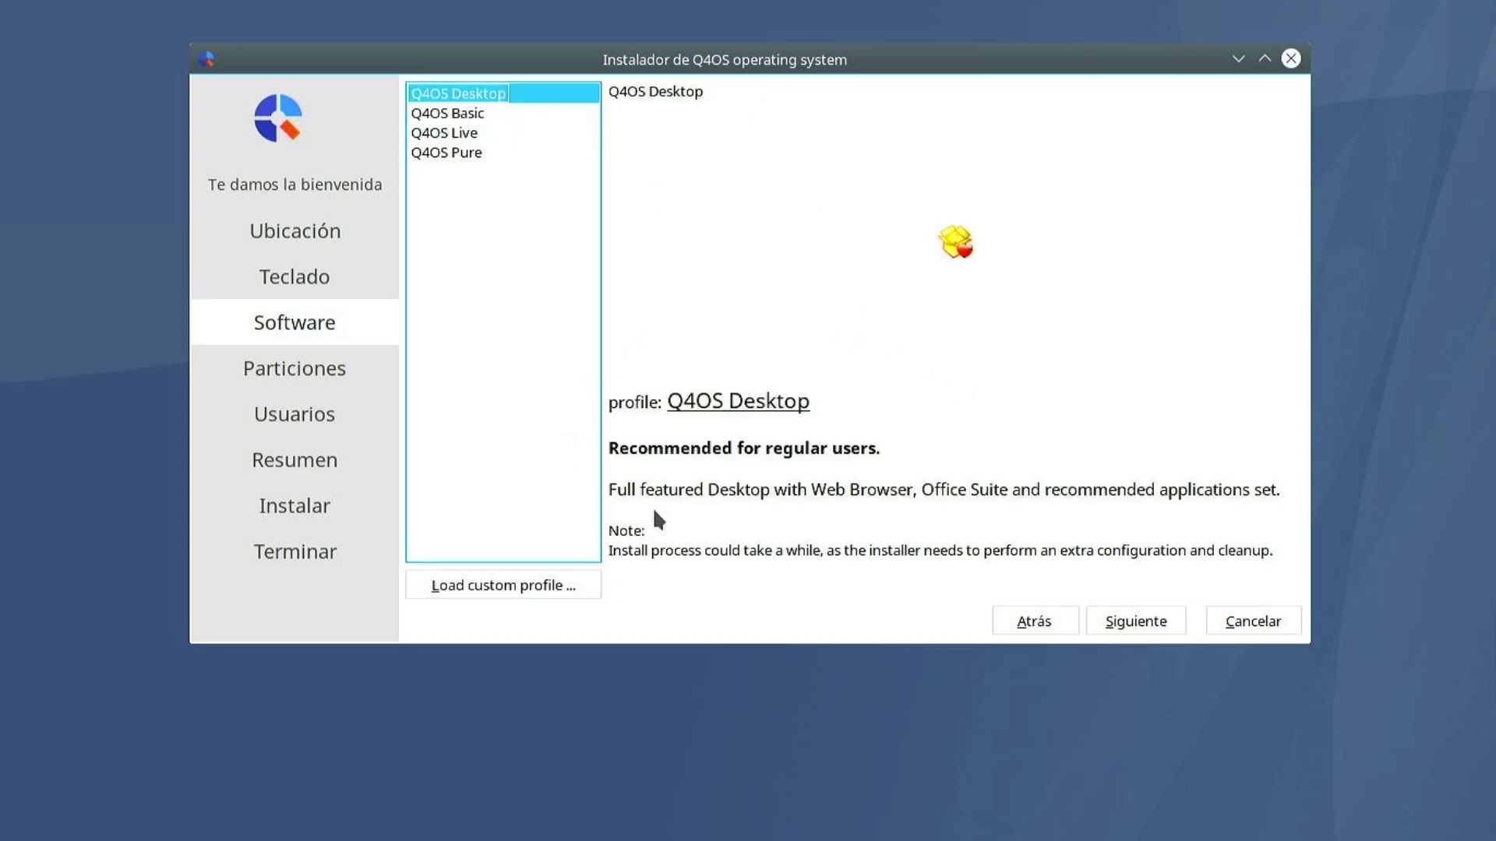
left_click(444, 115)
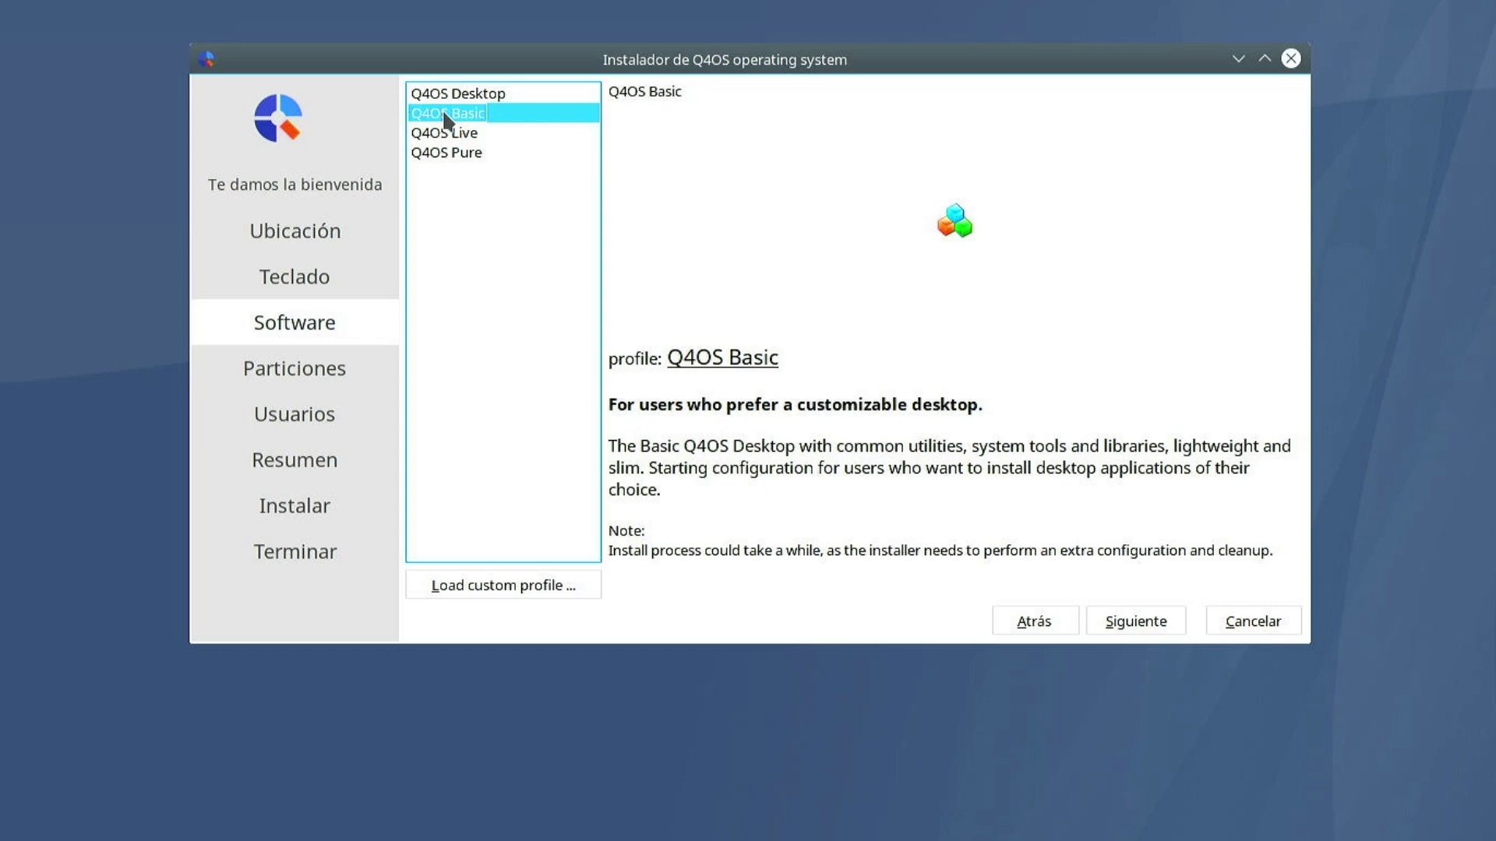
left_click(435, 135)
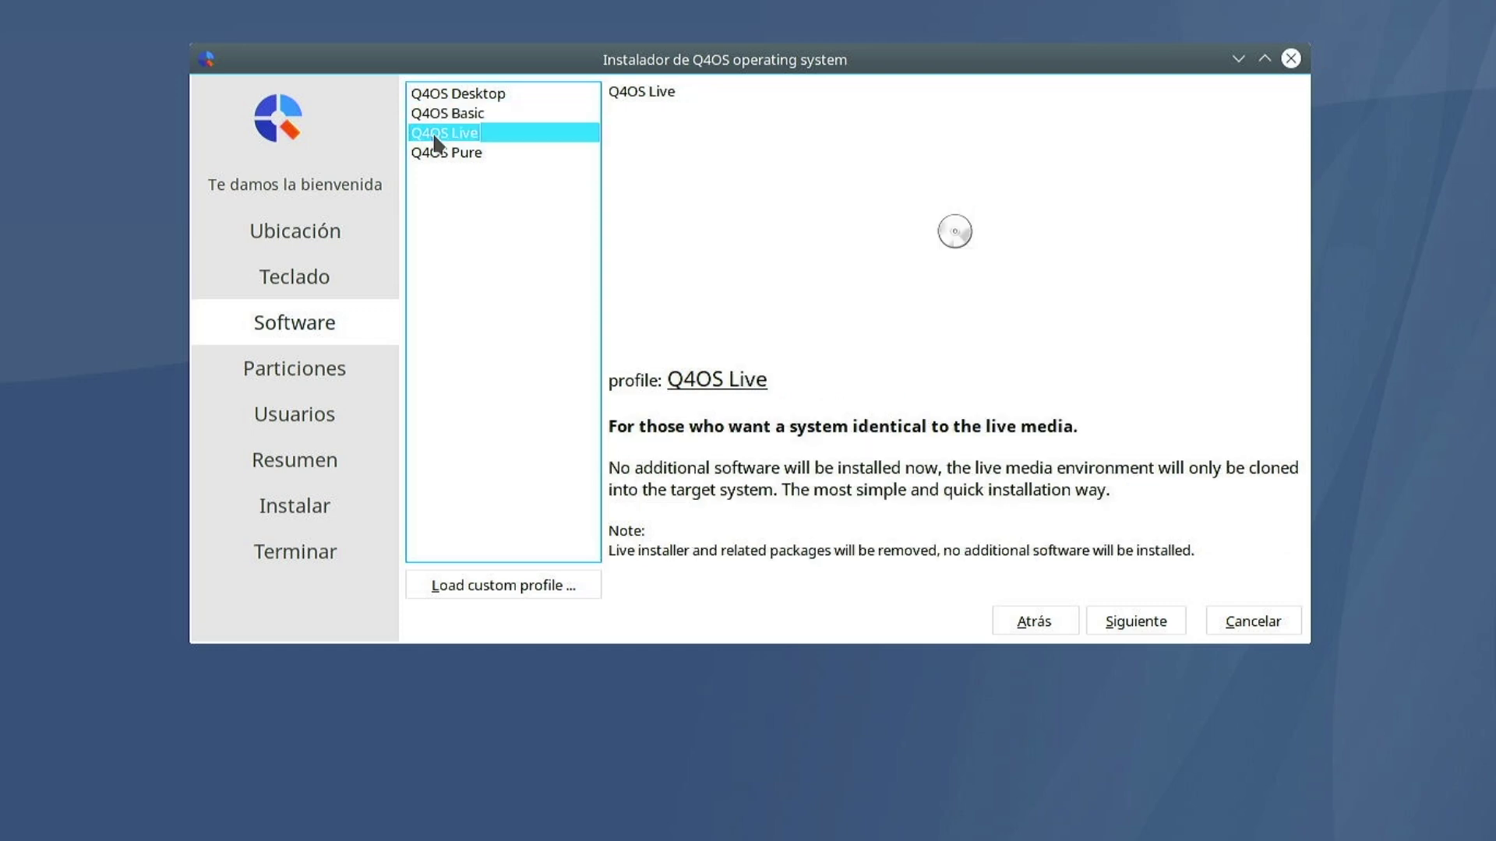
left_click(435, 158)
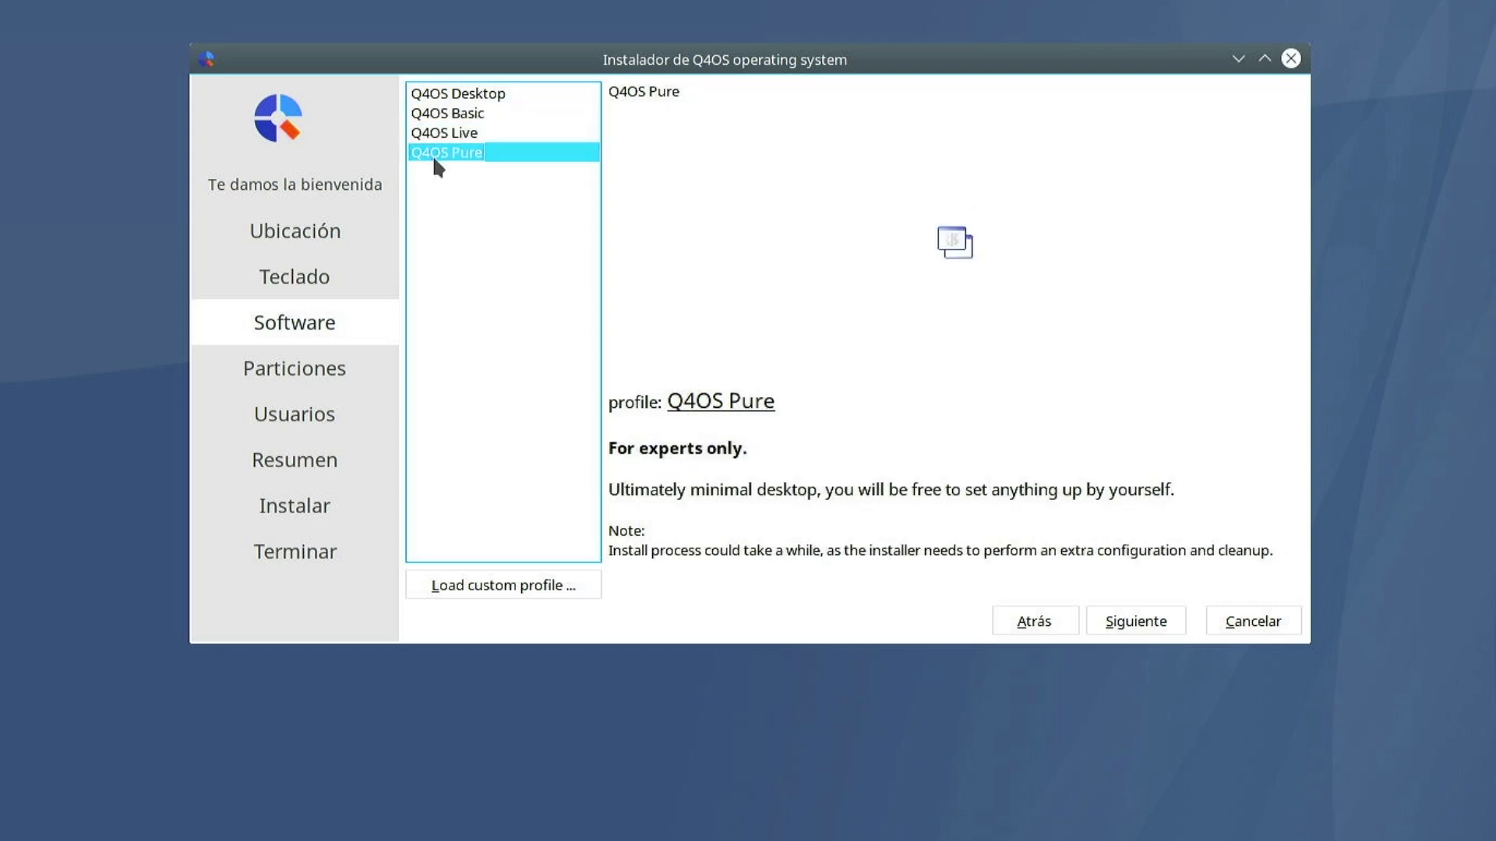
left_click(431, 96)
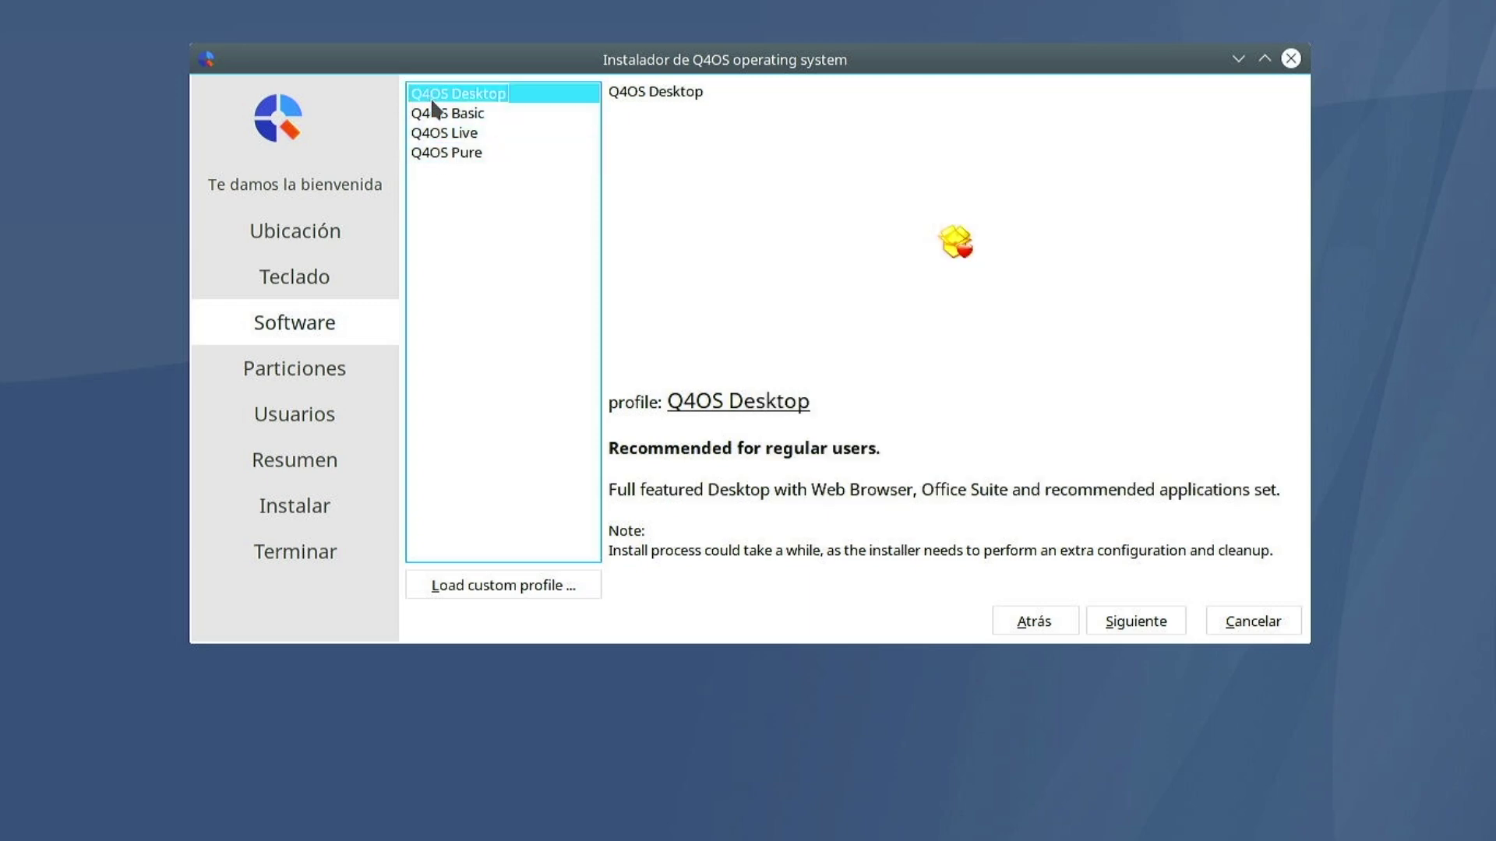
left_click(1135, 630)
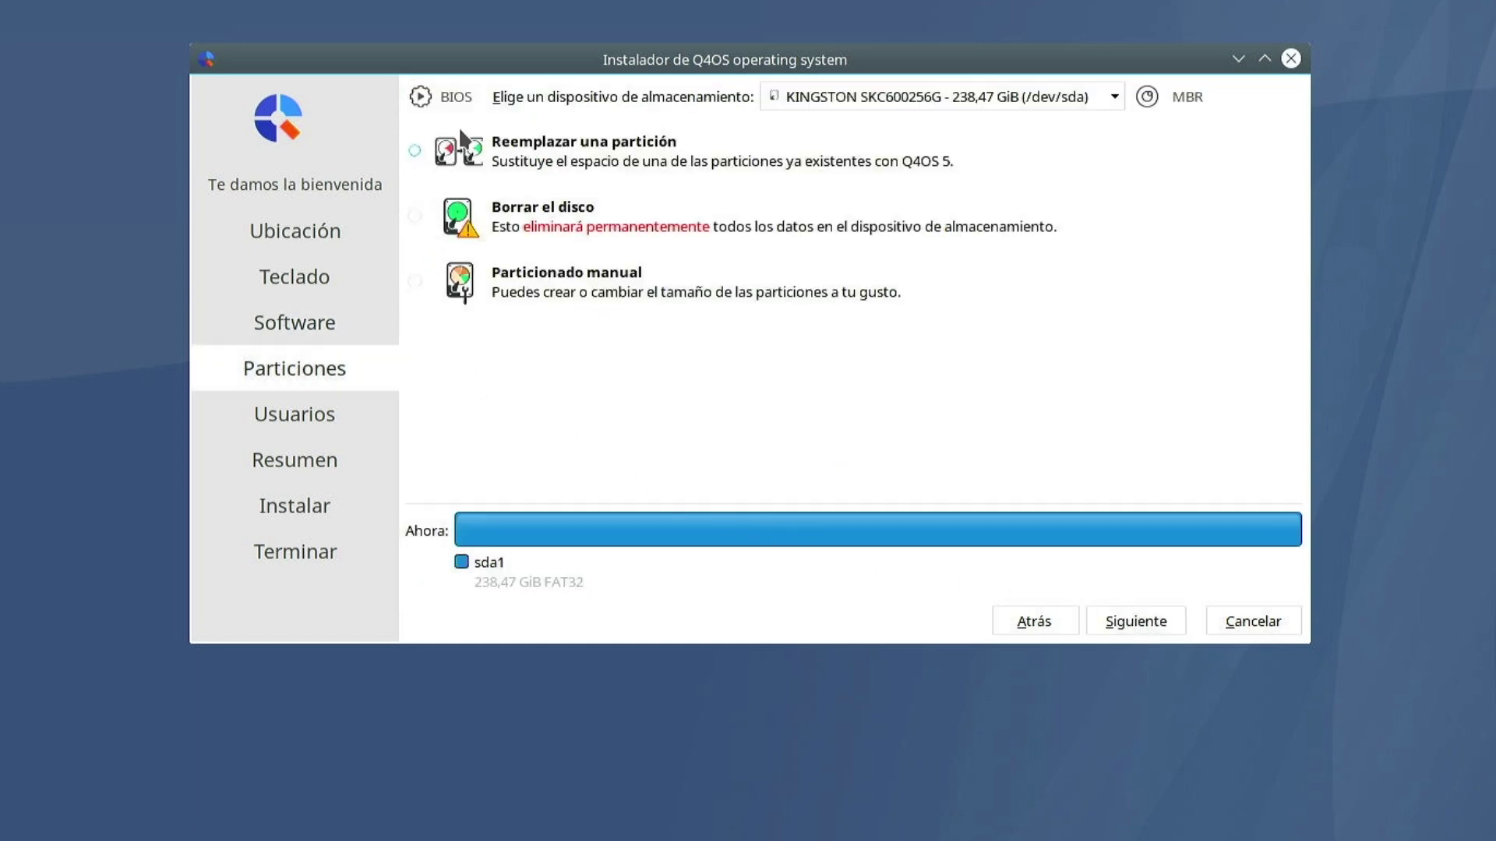
Step: Choose to erase the whole KINGSTON SKC600256G disk (/dev/sda), with swap and hibernation, and accept the partitioning
left_click(1115, 96)
left_click(417, 218)
left_click(415, 219)
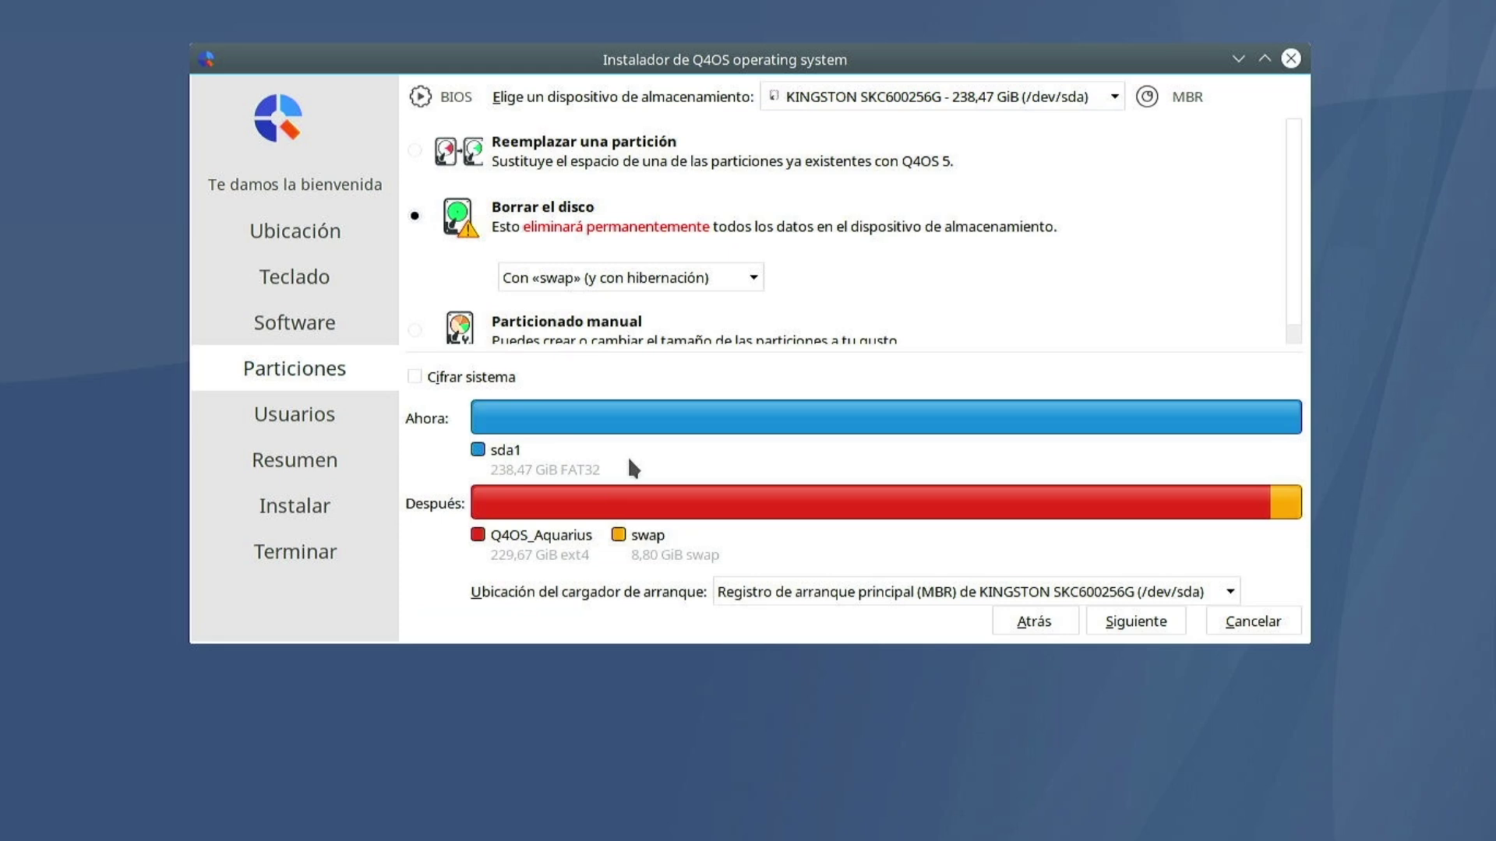
left_click(1141, 624)
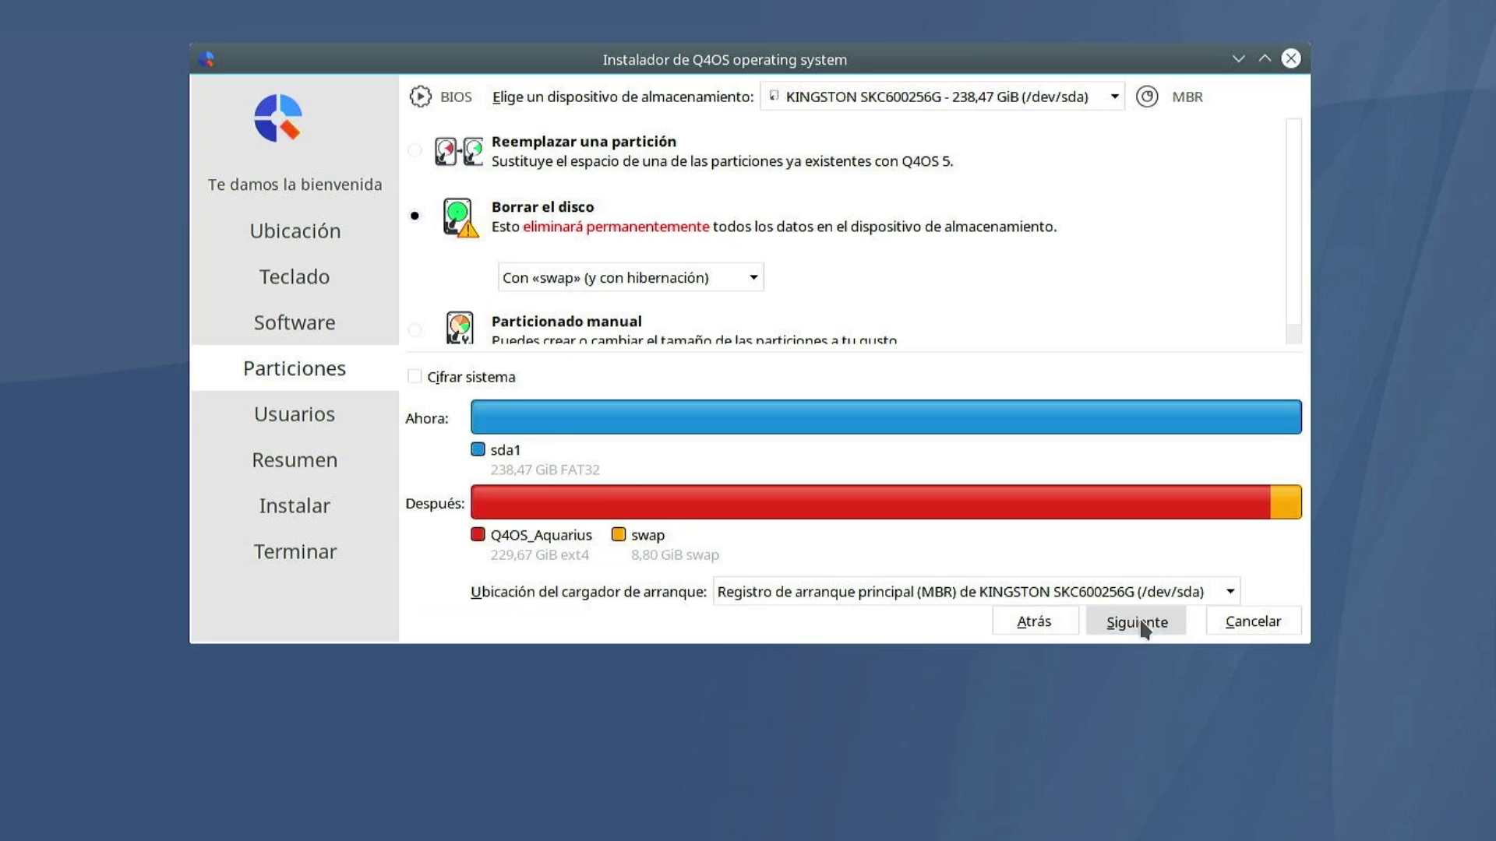
Step: Enter the user's name for the new account and set the computer name to q4os
type("carlos")
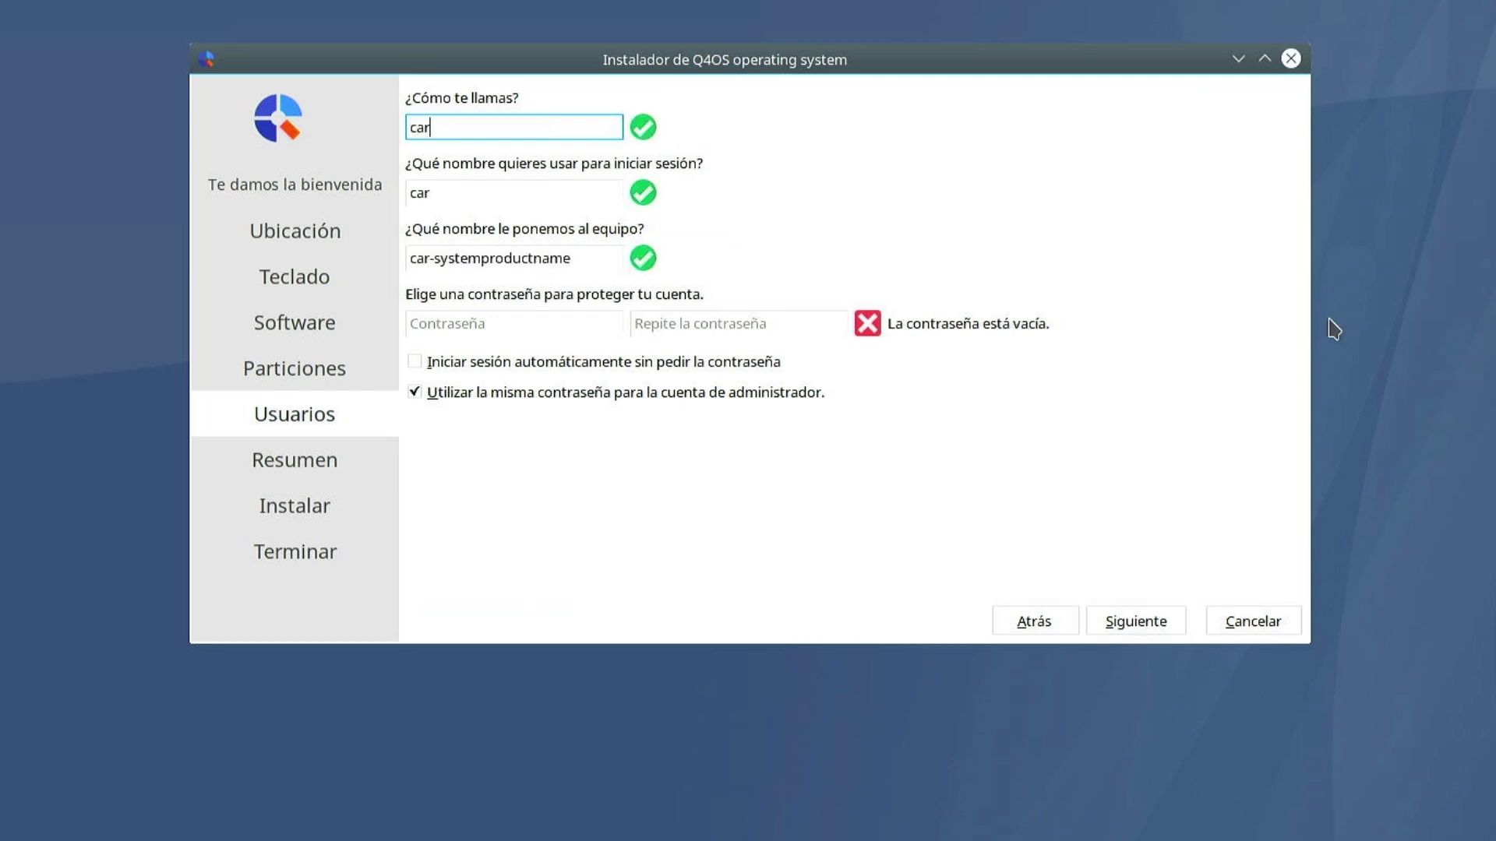
key("Tab")
key("Tab")
key("BackSpace")
type("q")
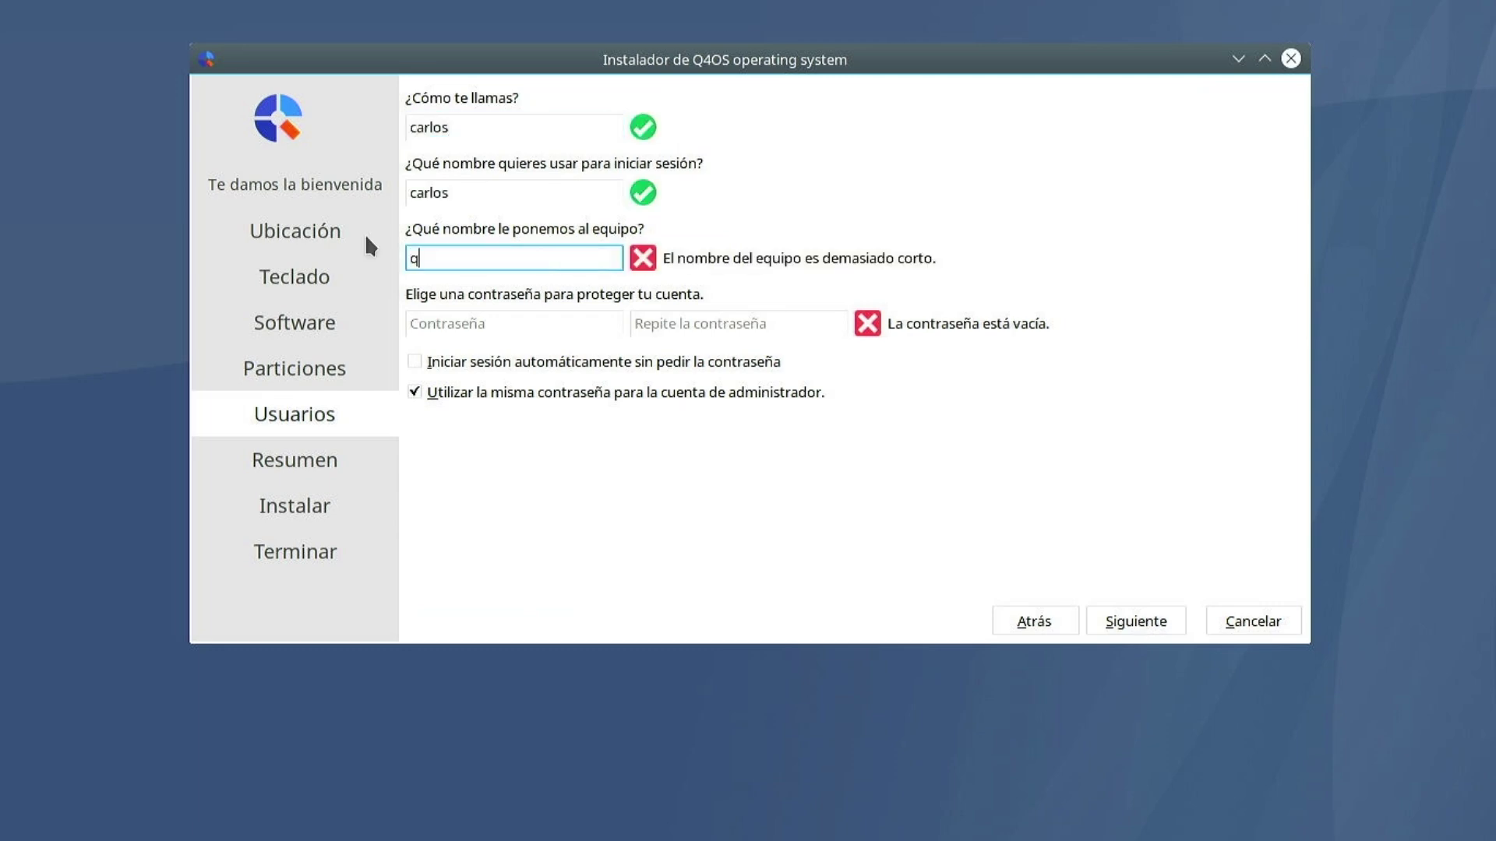
type("4os")
Step: Enter and repeat the account password, and continue to the installation summary
left_click(453, 326)
type("•••••••••")
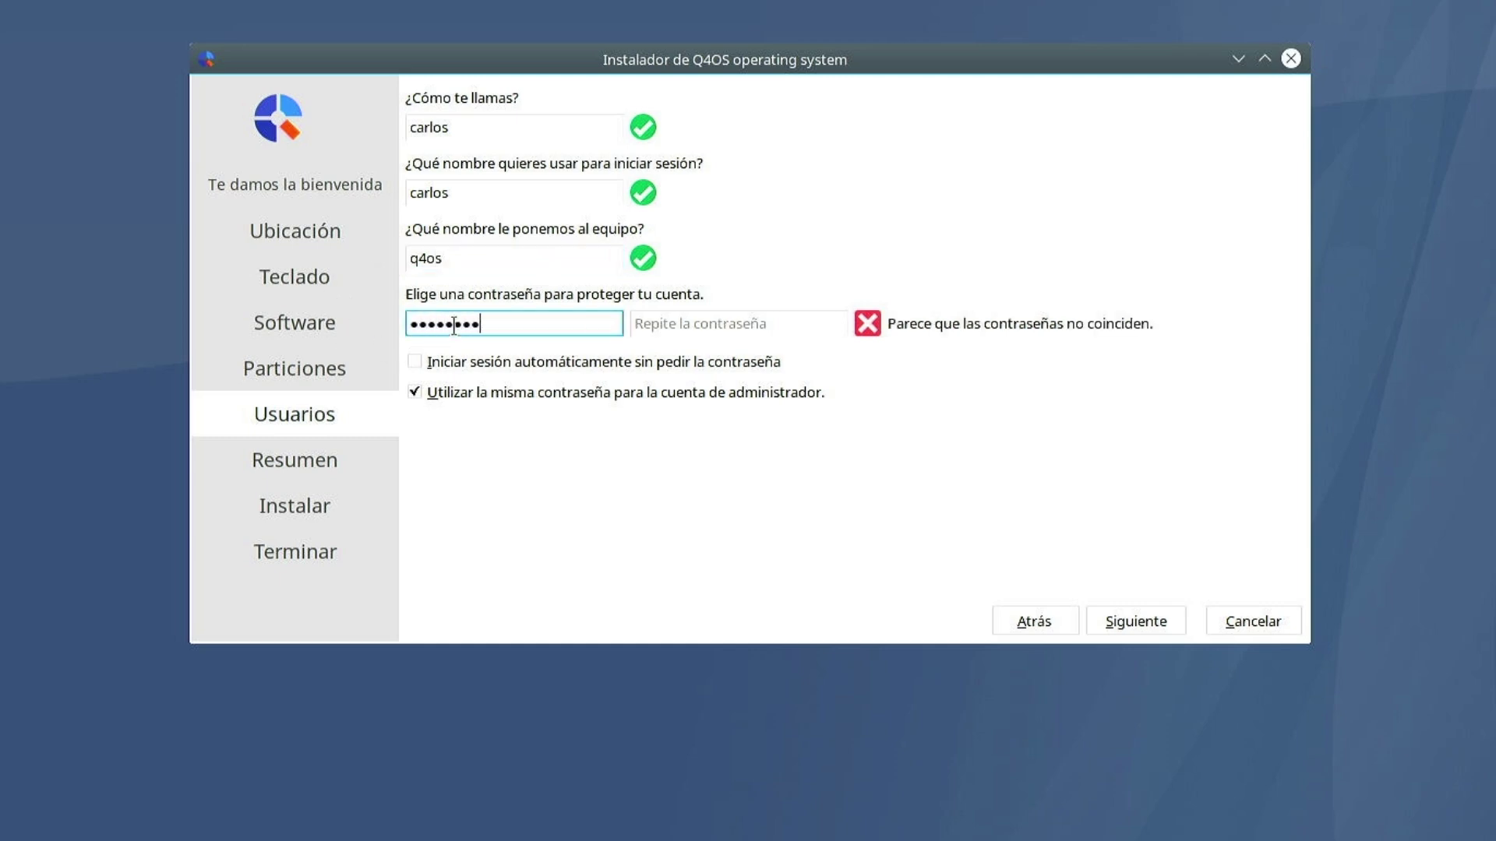
left_click(677, 331)
type("••••••")
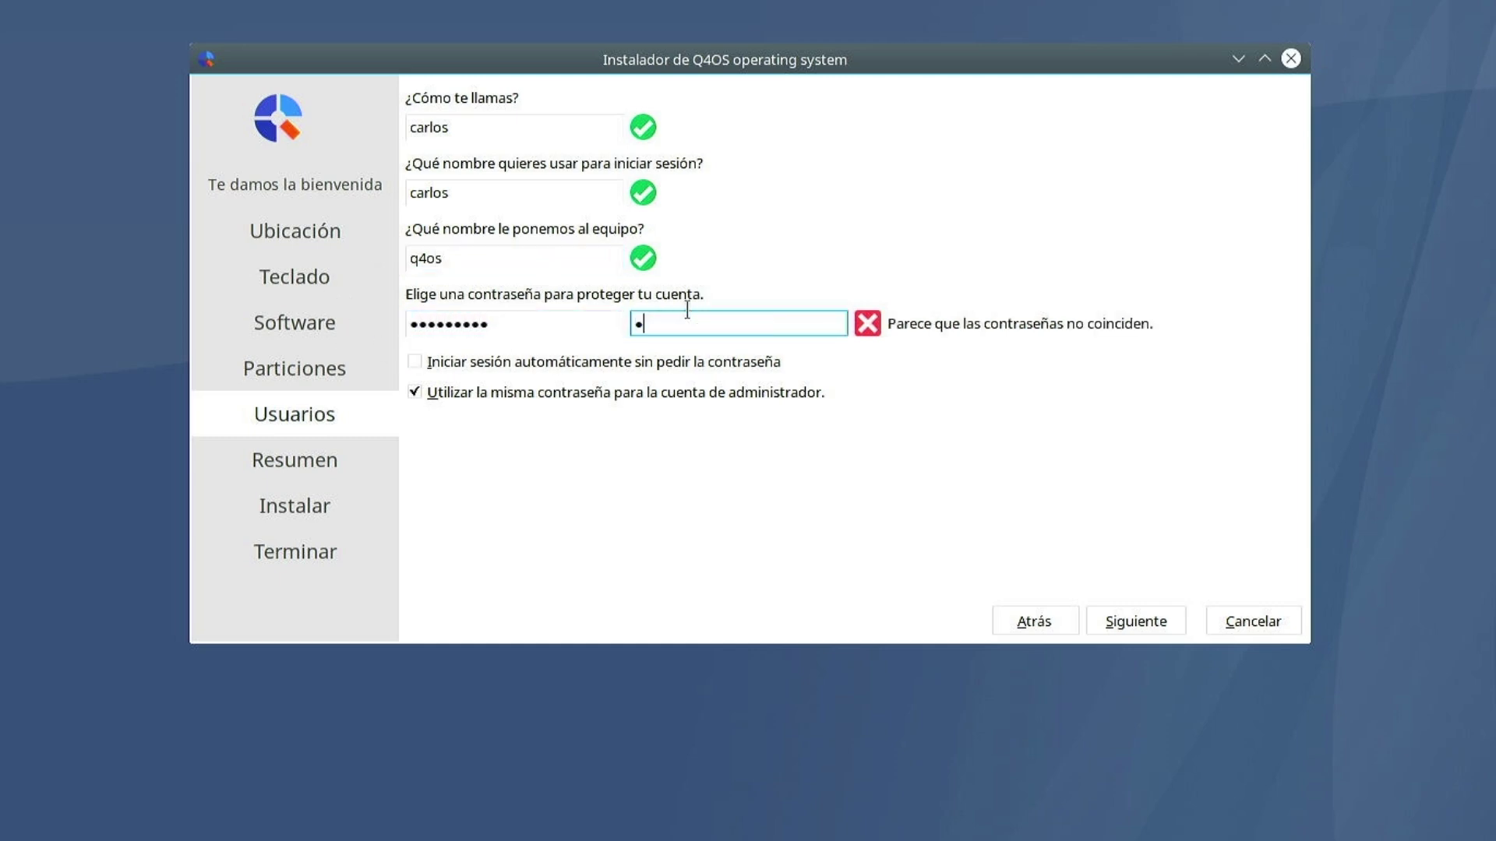
type("•••")
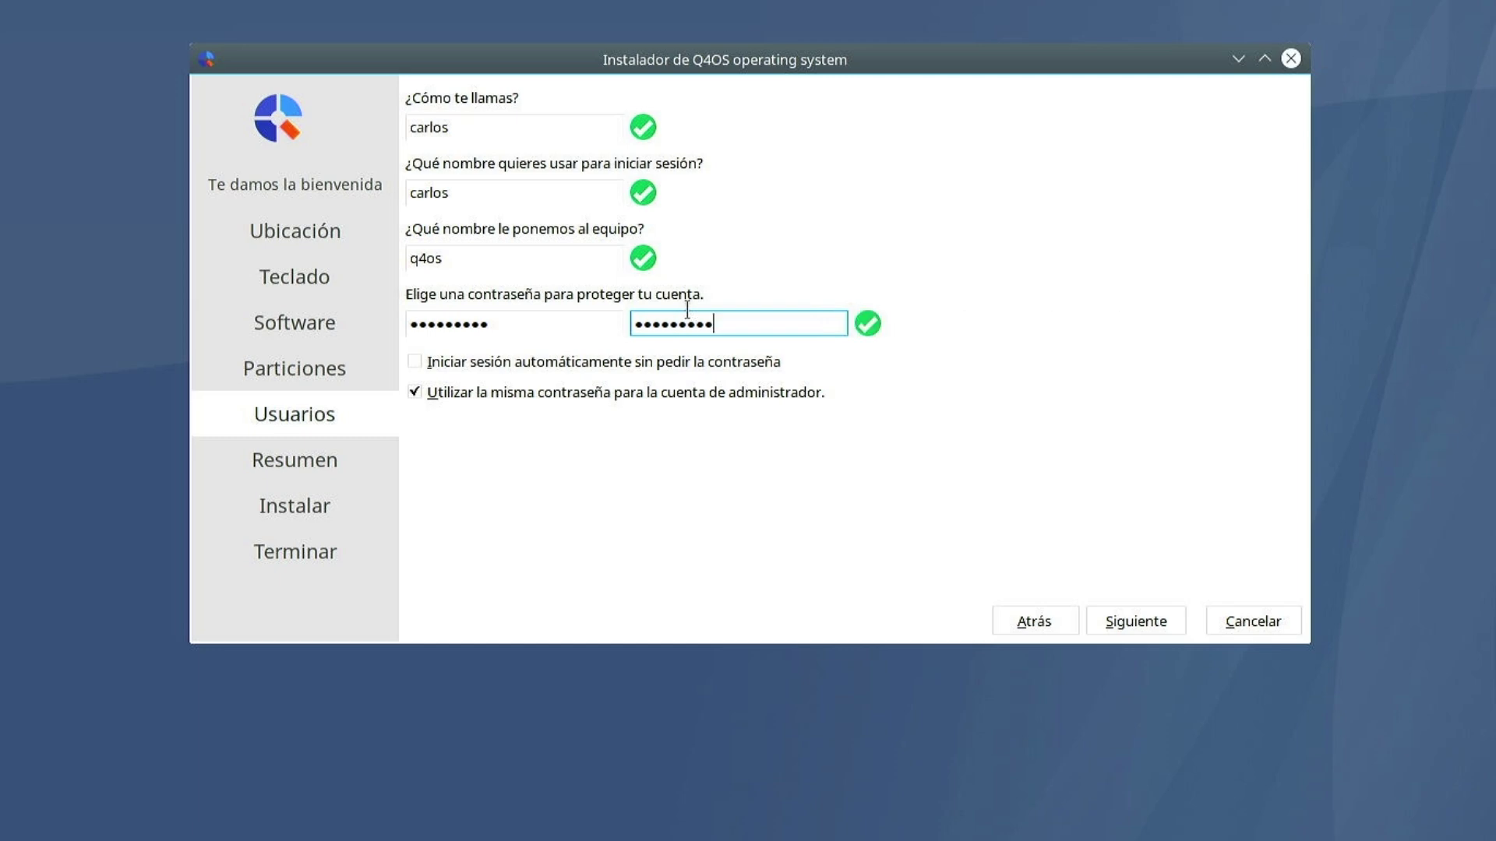
left_click(1161, 612)
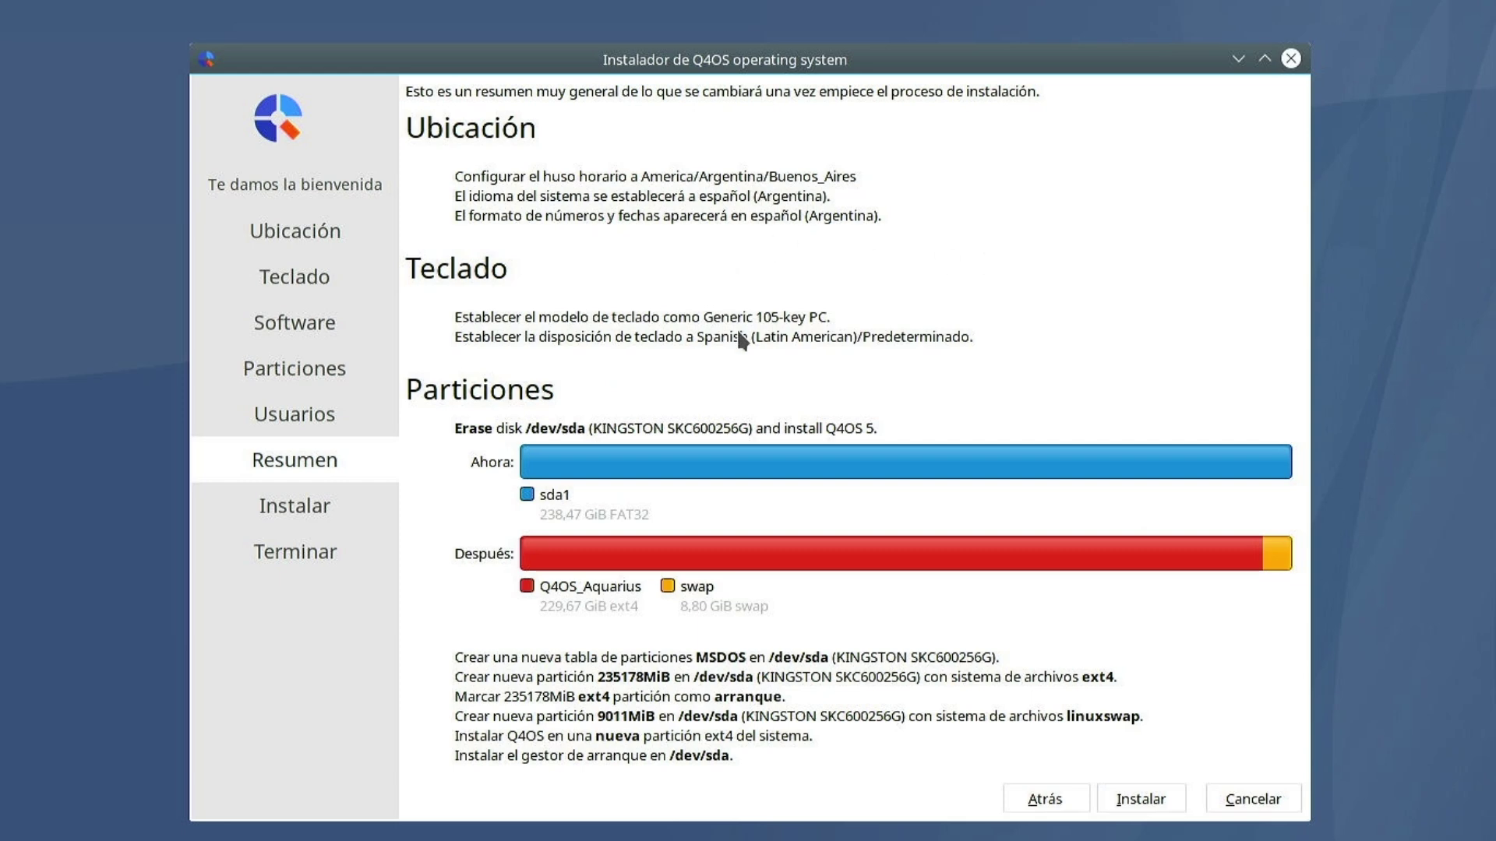
Step: Install Q4OS with the summarized settings and finish the installer with an immediate restart
left_click(1126, 791)
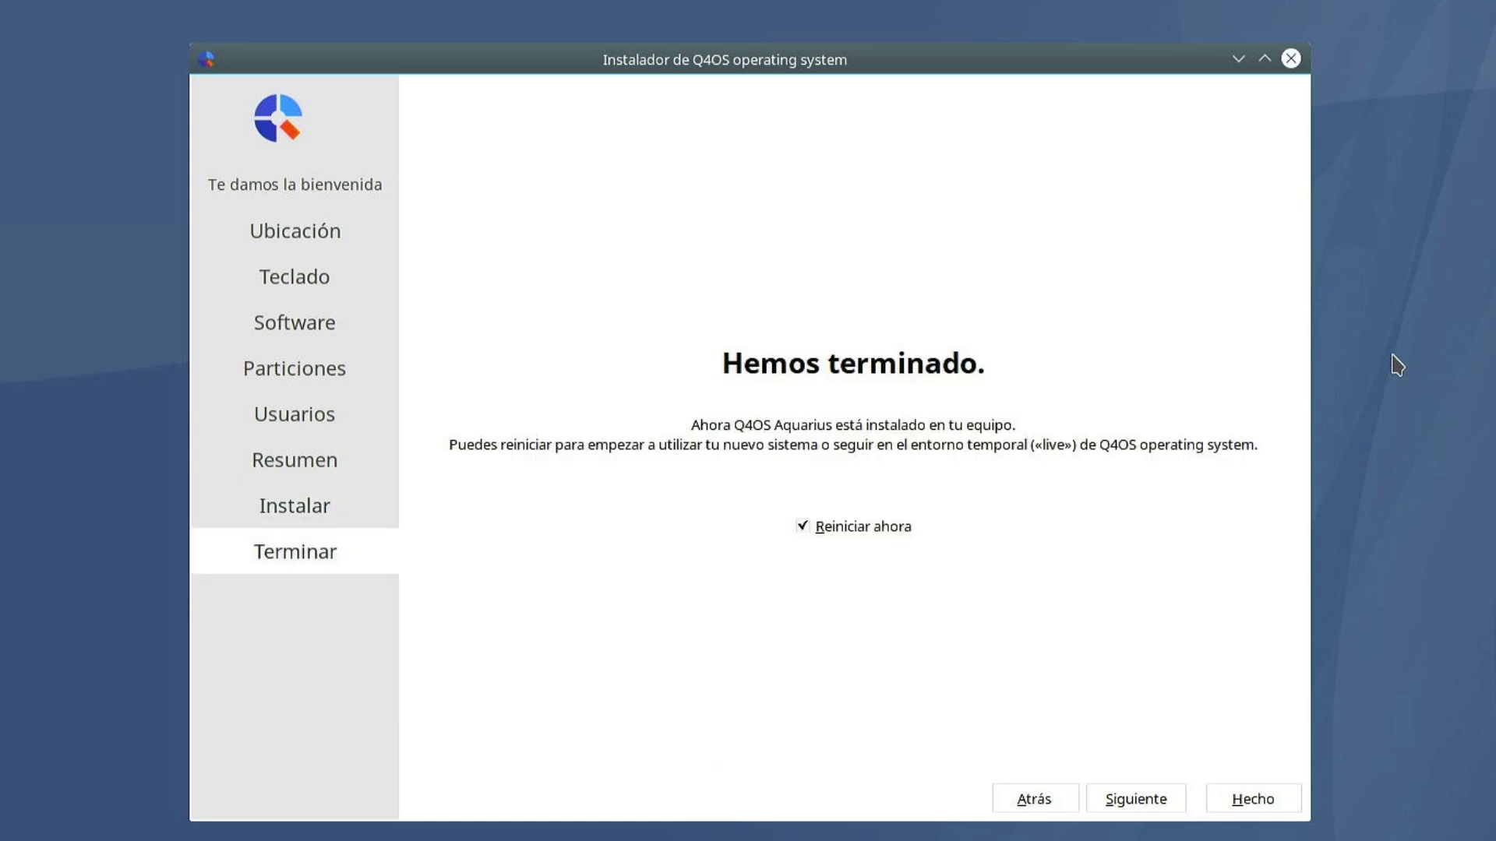
left_click(1287, 799)
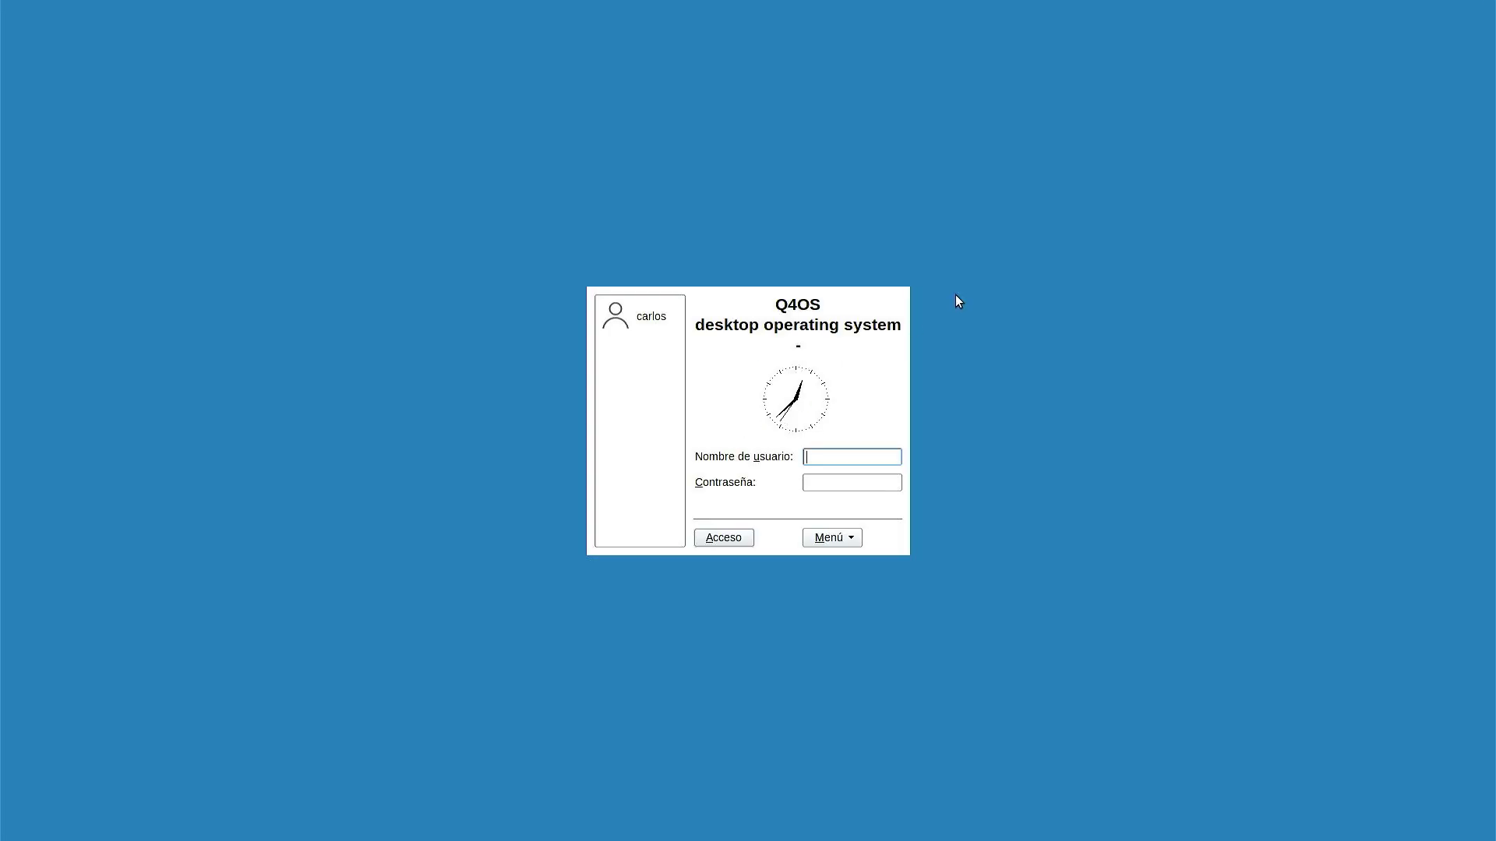
Step: Log in to the installed system as the created user with the account password
left_click(659, 319)
type("•••••••")
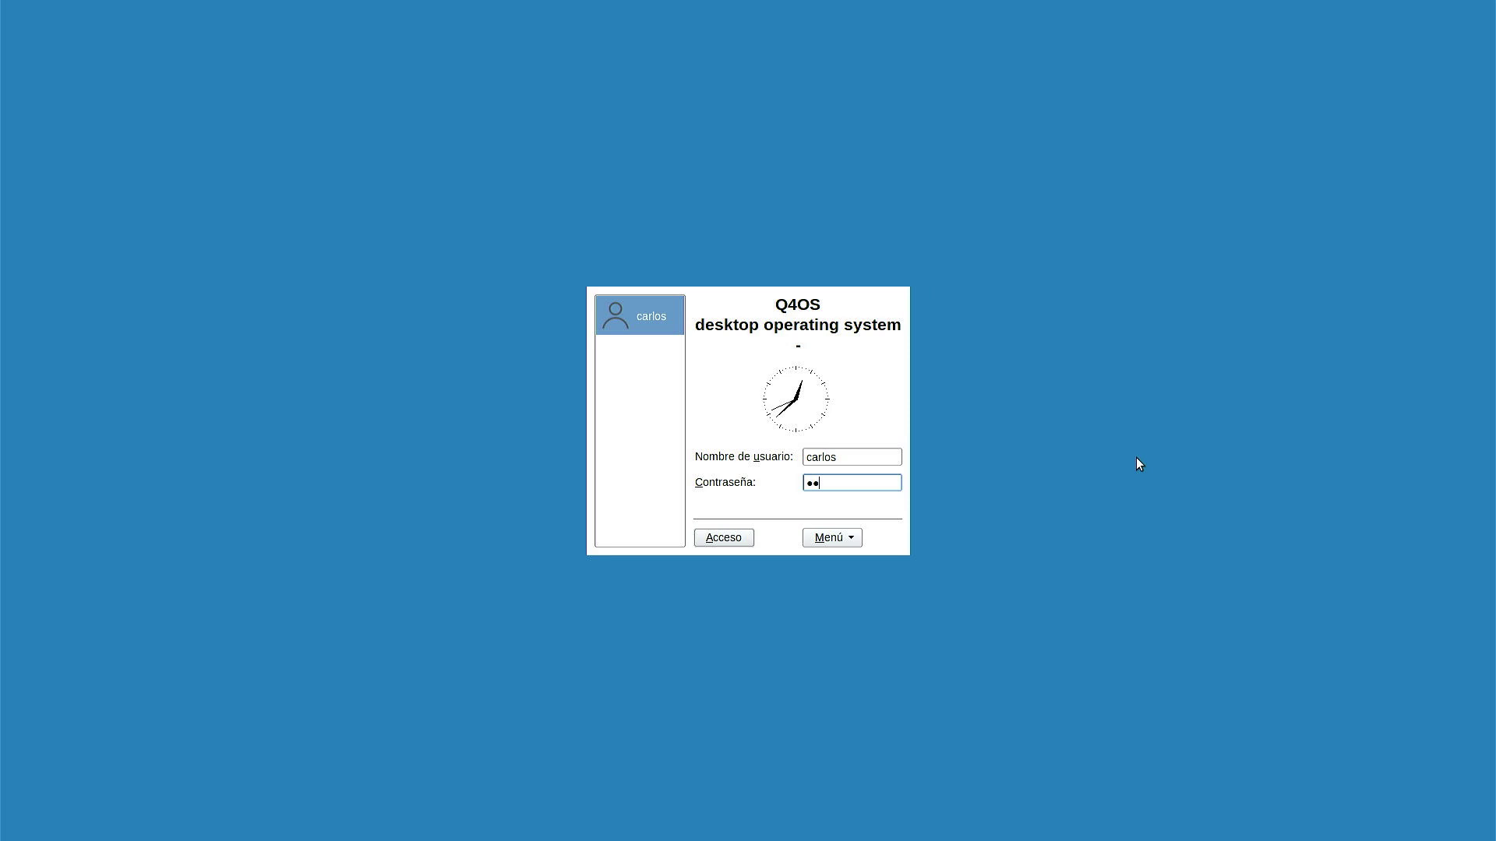
type("••")
key("Return")
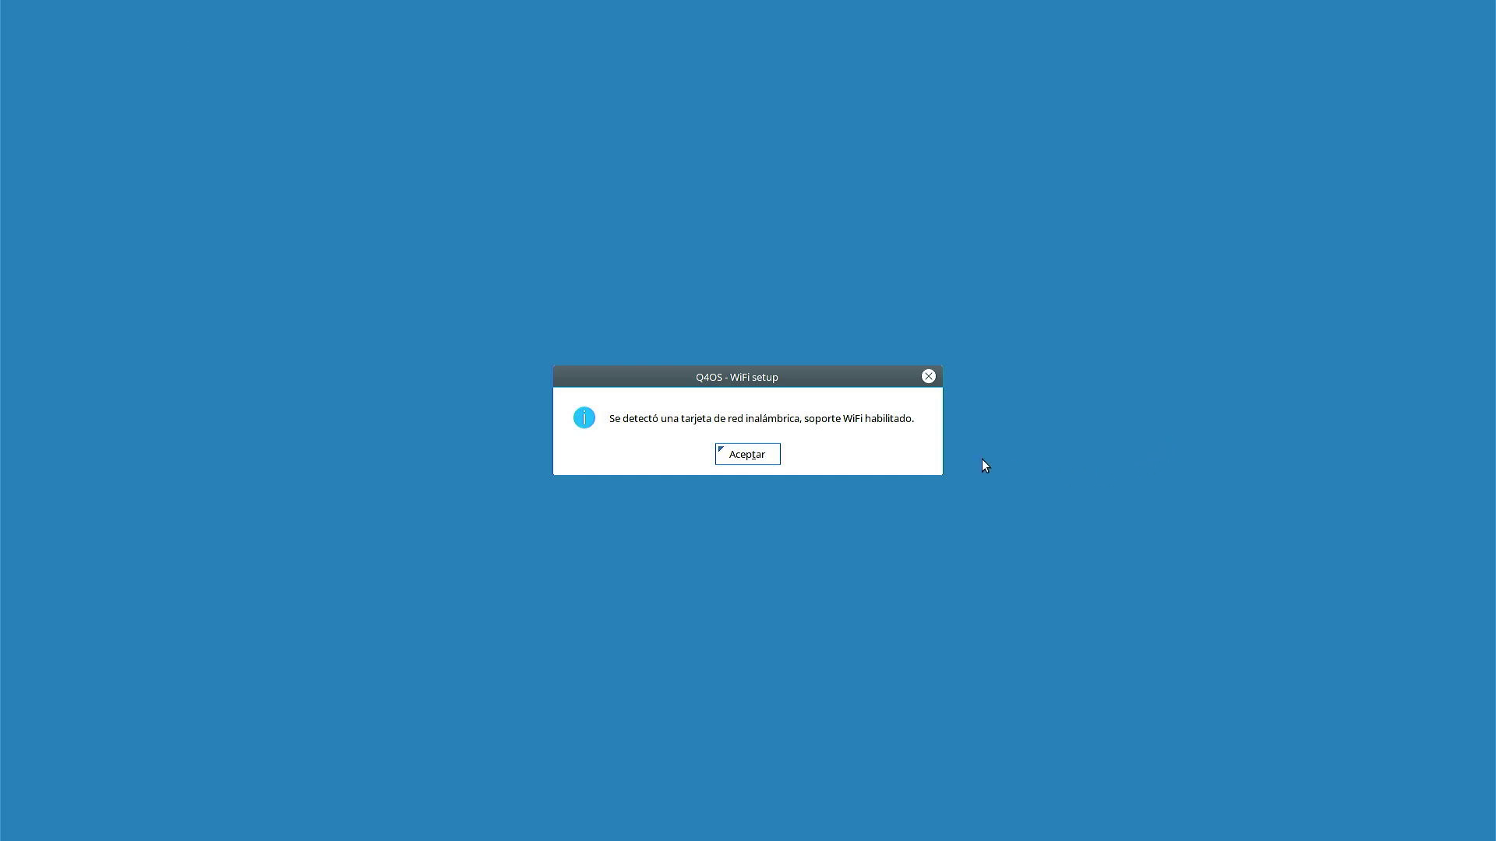
Step: Acknowledge the WiFi setup notice, install the Spanish language pack and complete the initial system setup
left_click(743, 456)
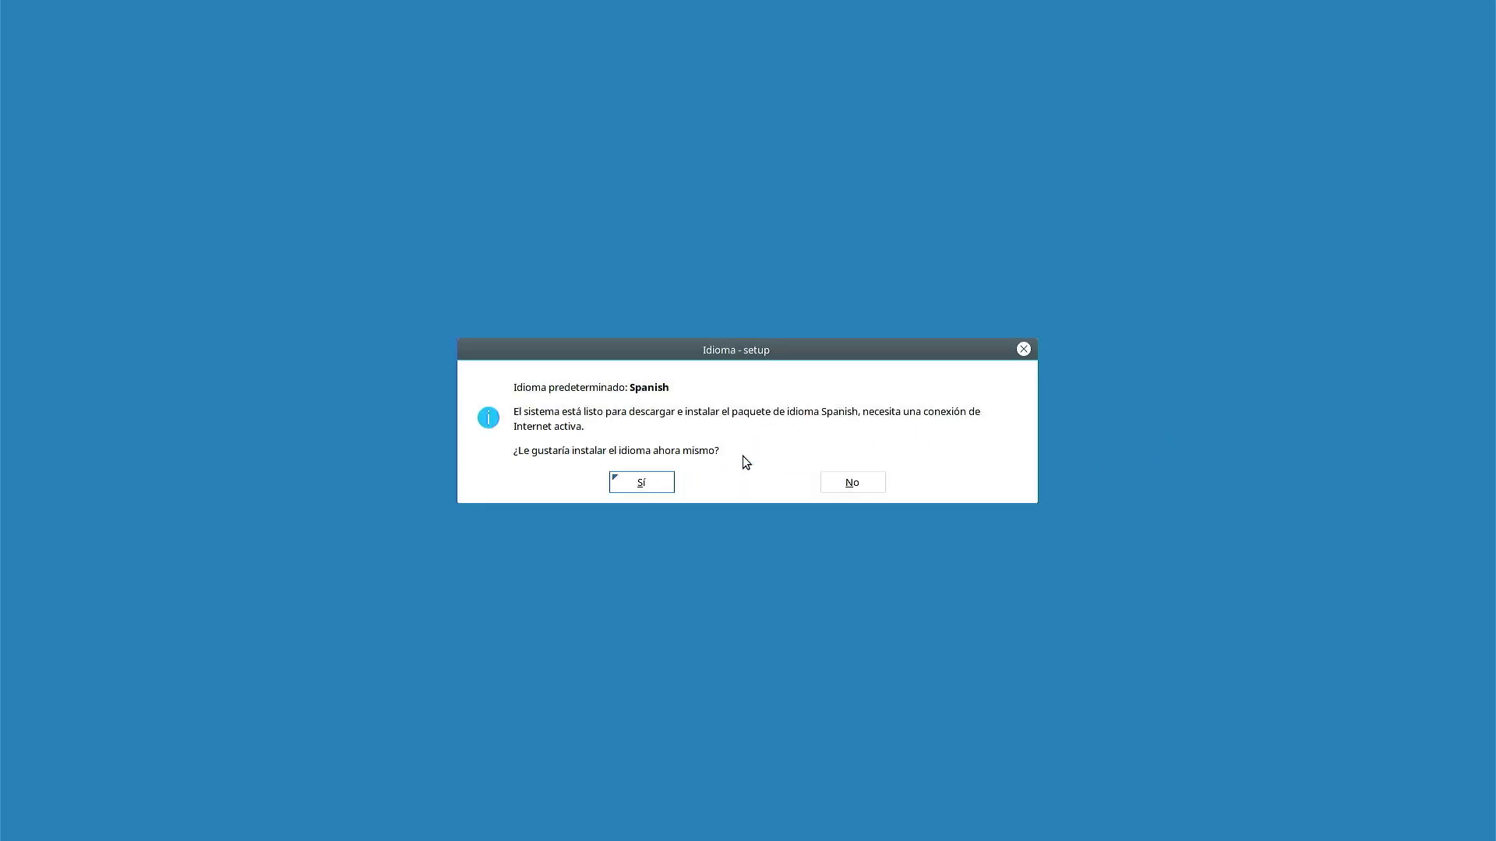
left_click(635, 477)
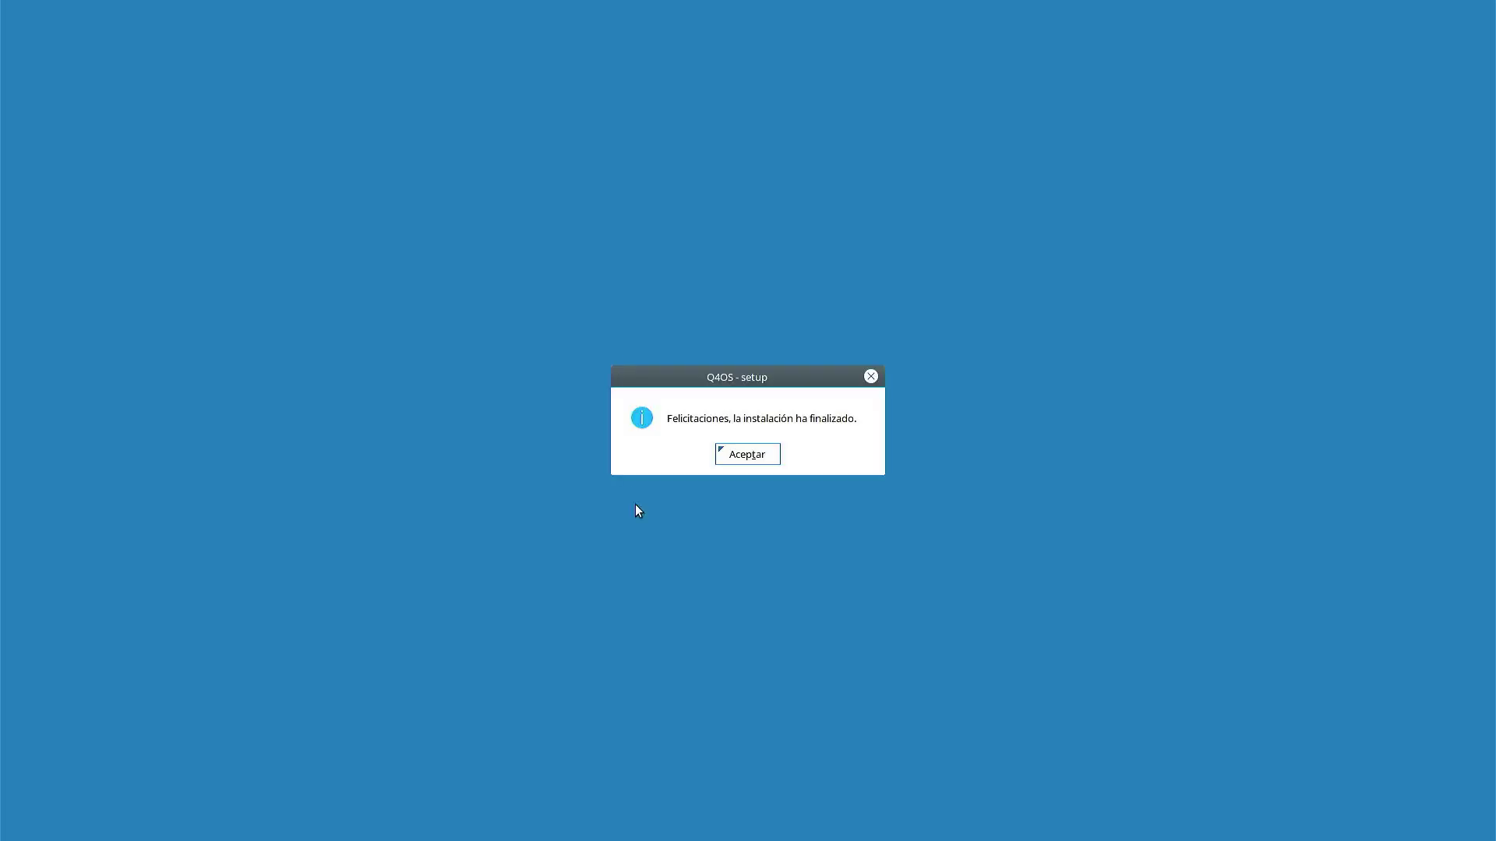
left_click(743, 459)
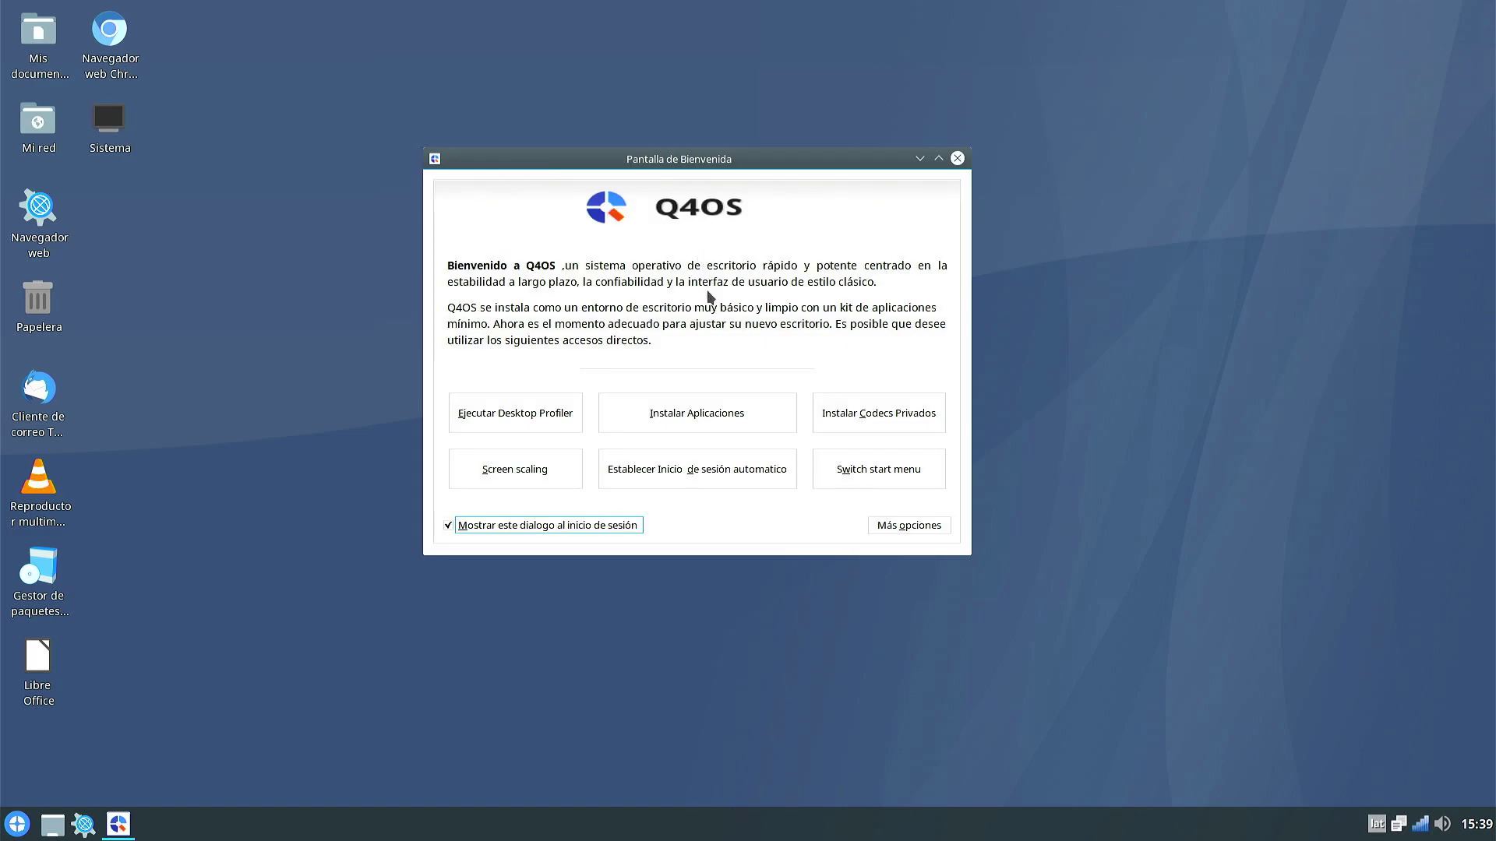
Step: Install the private multimedia codecs from the welcome screen, and close that screen with its display at session start turned off
left_click(852, 414)
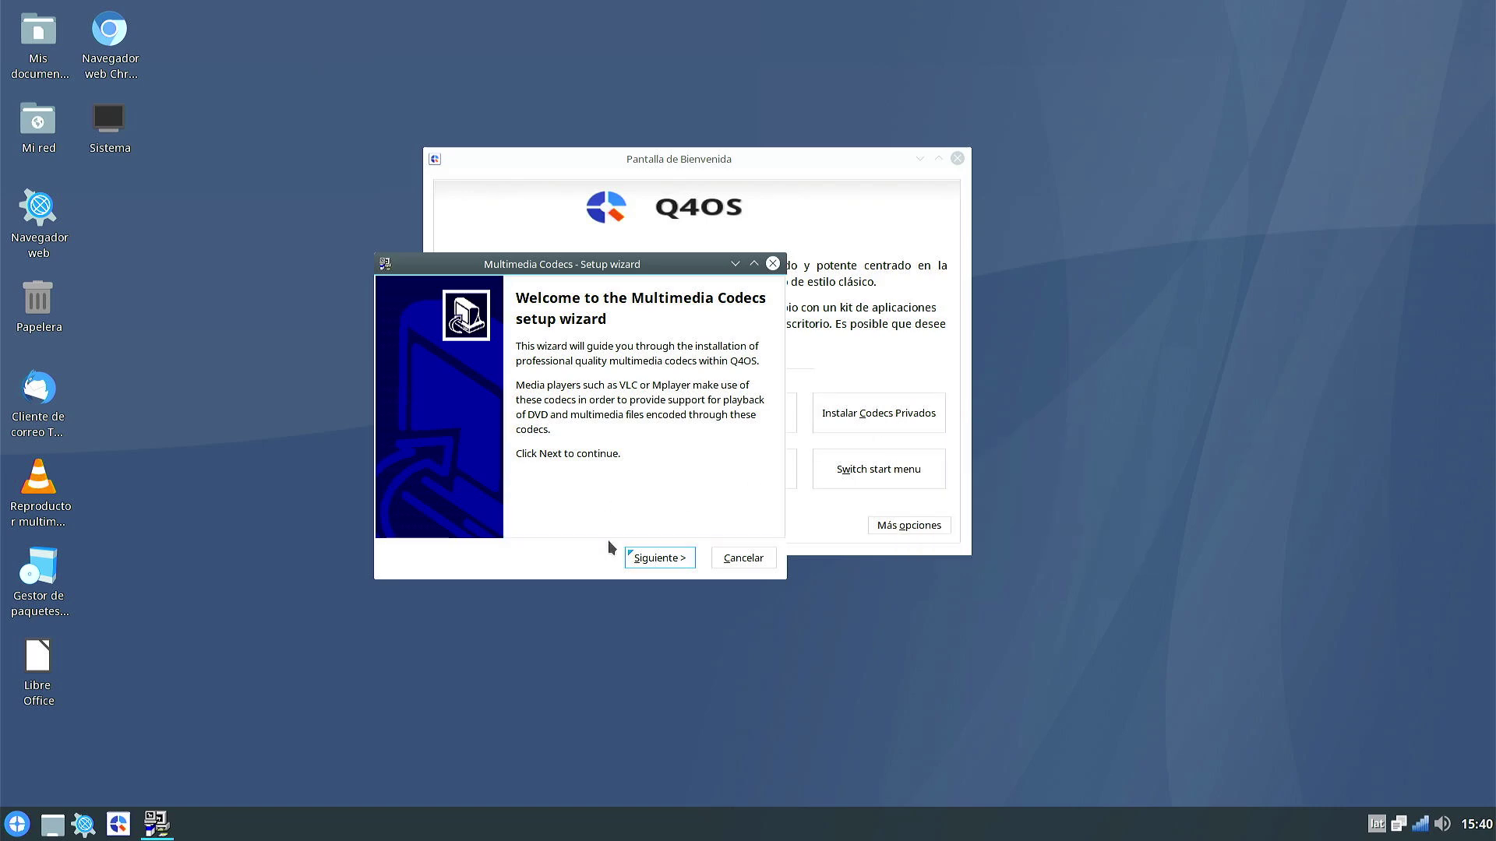
left_click(645, 560)
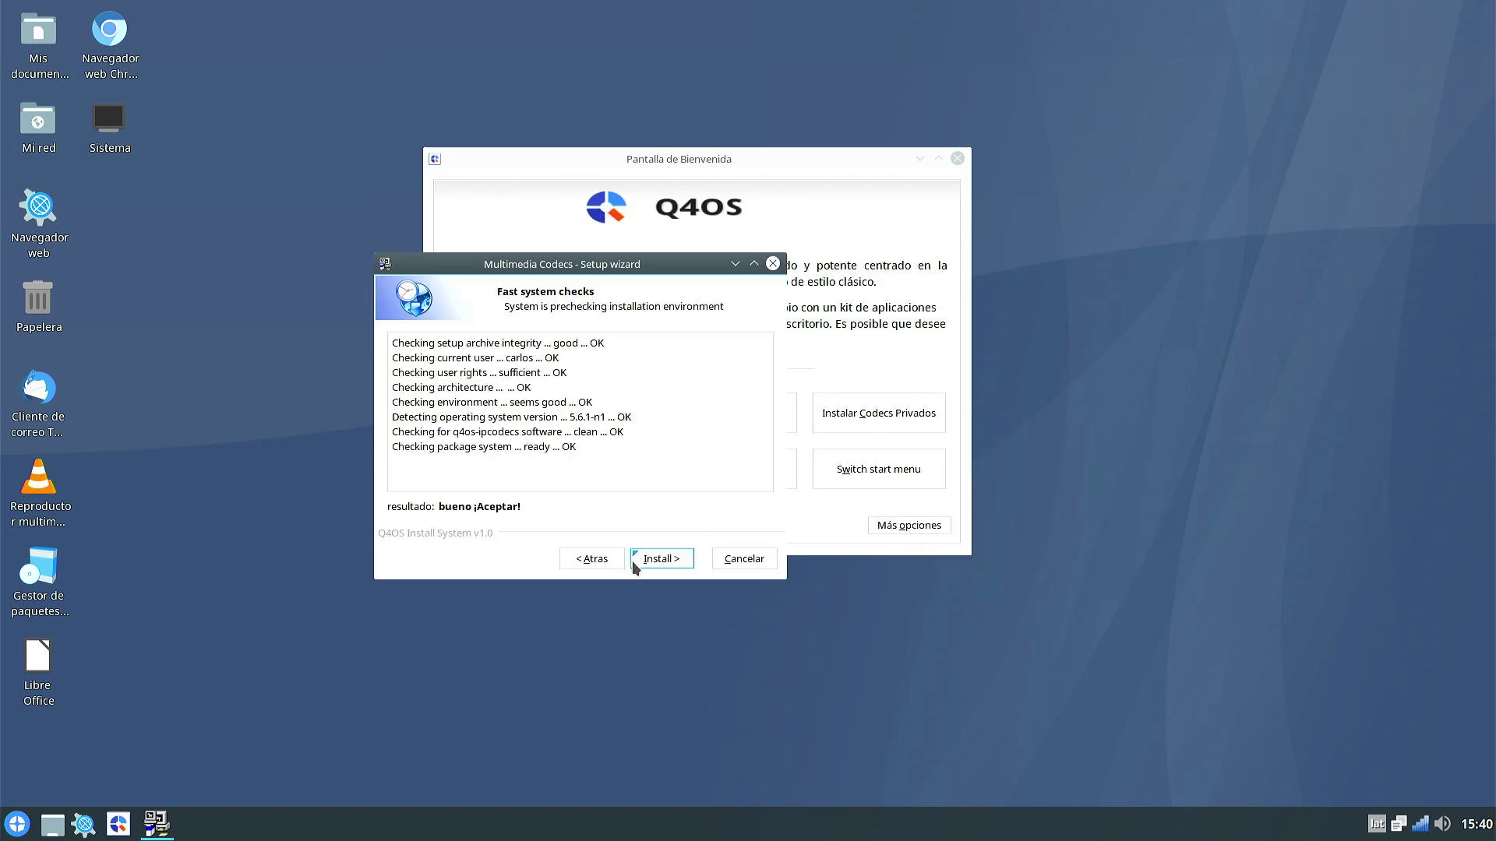
left_click(646, 560)
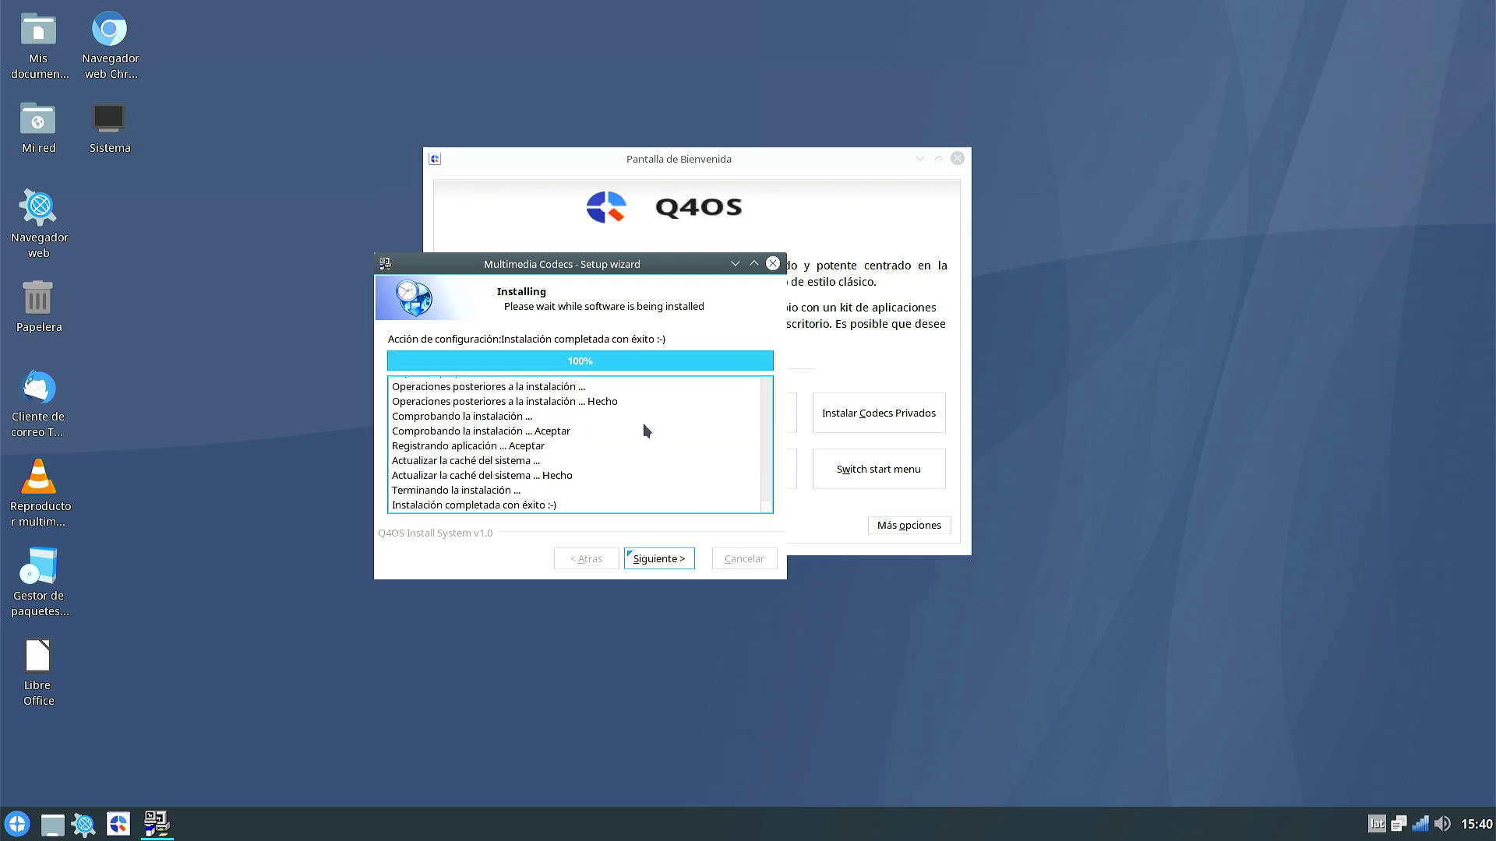
left_click(666, 560)
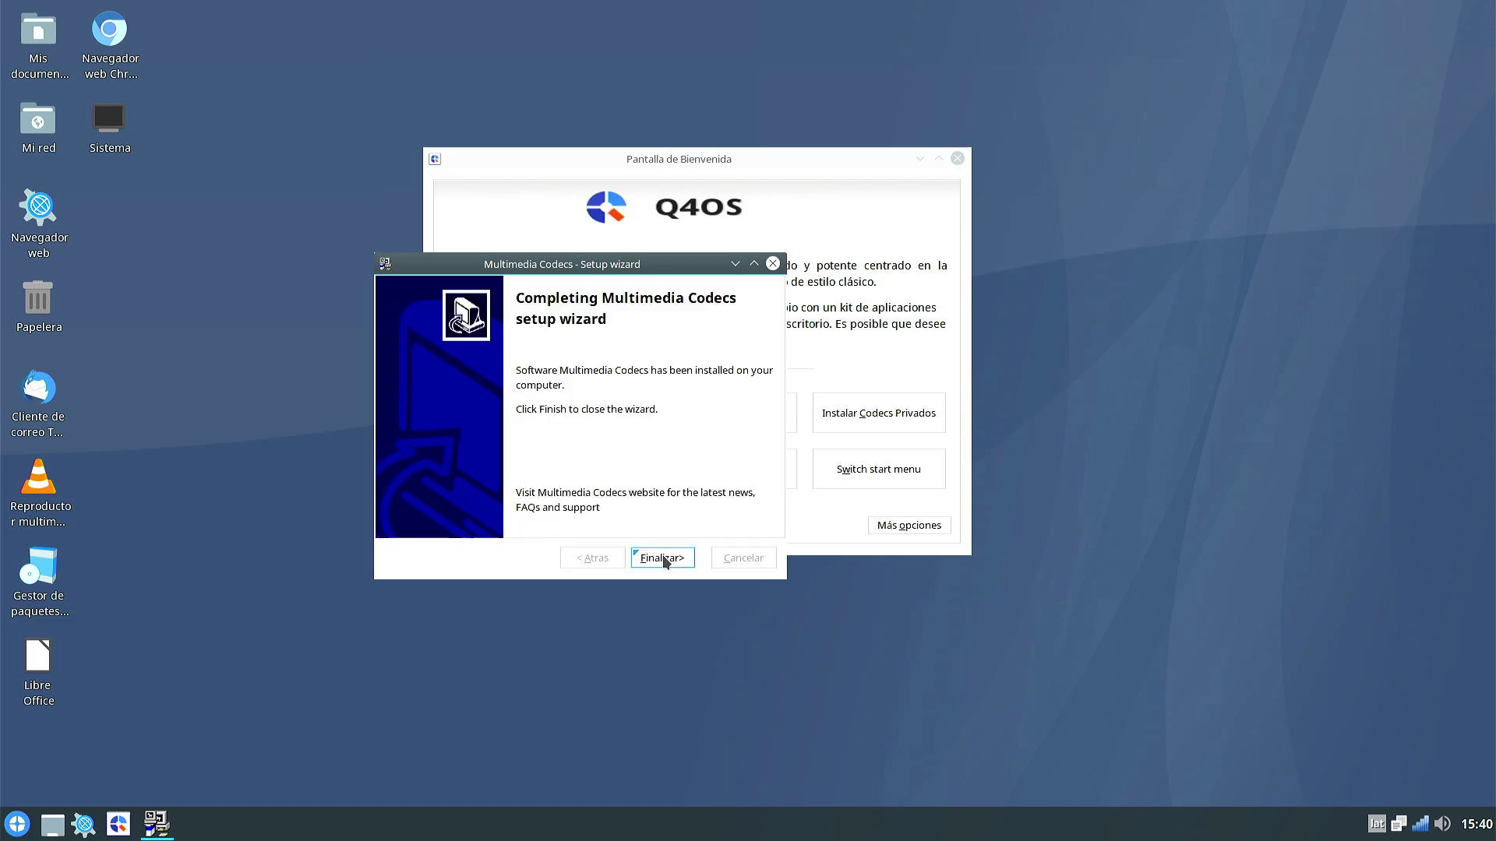
left_click(666, 558)
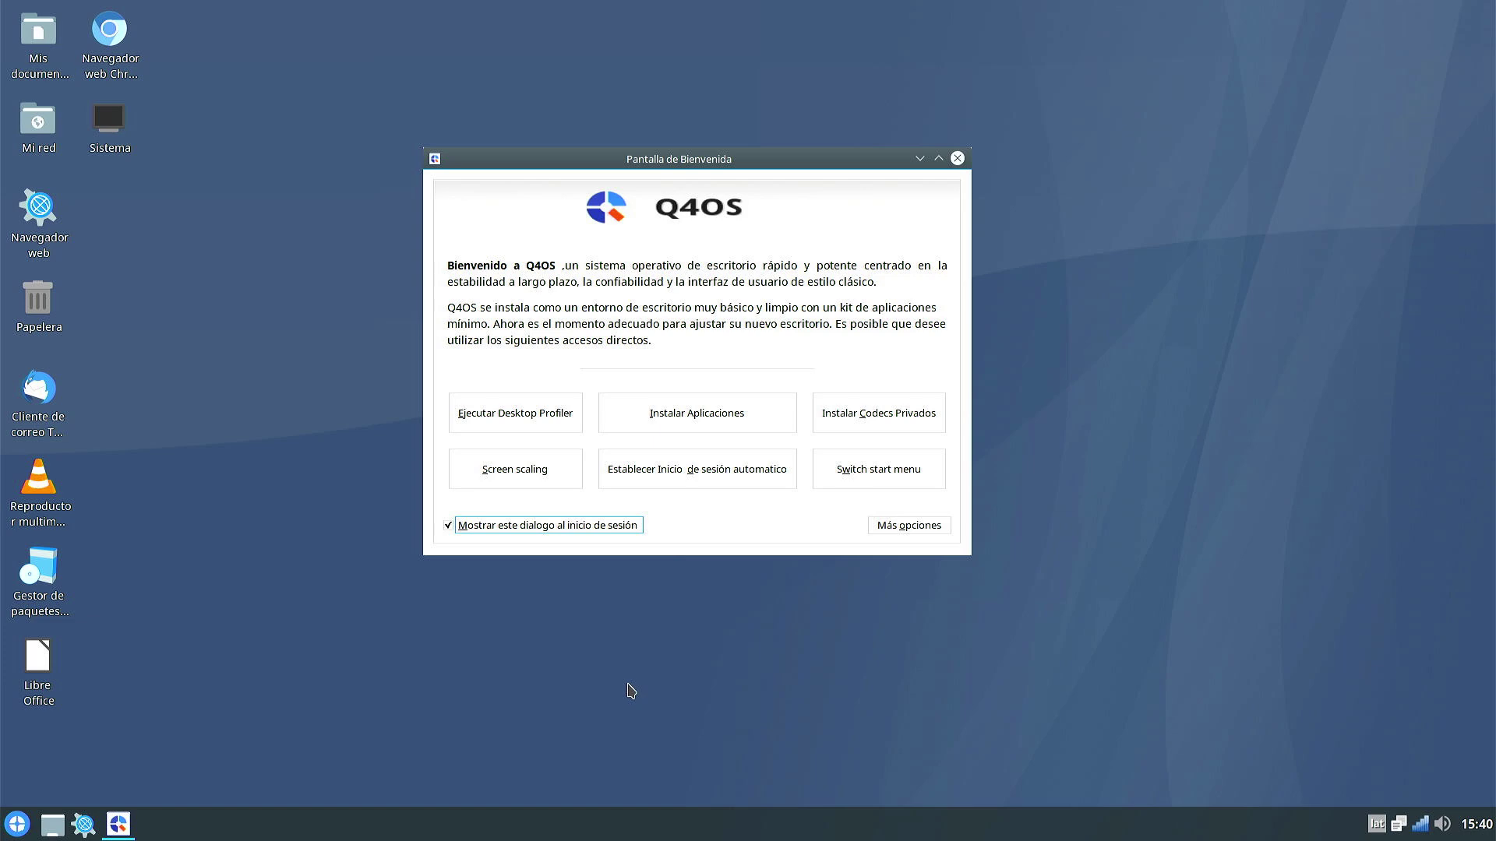
key("space")
left_click(958, 159)
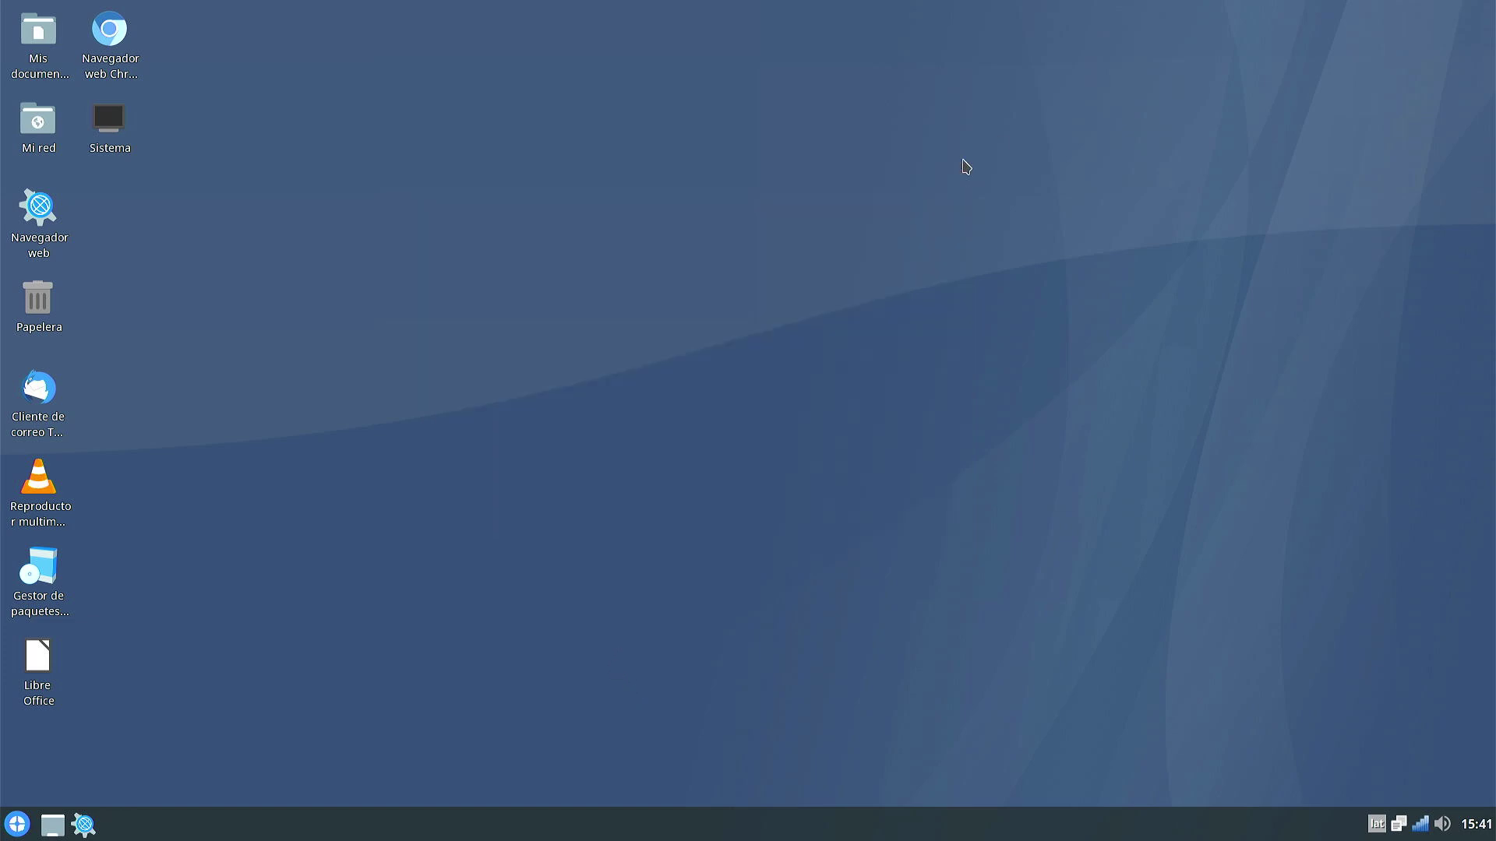
Step: Find and open the Konsole terminal, and refresh the package lists with sudo apt update
key("super")
type("ter")
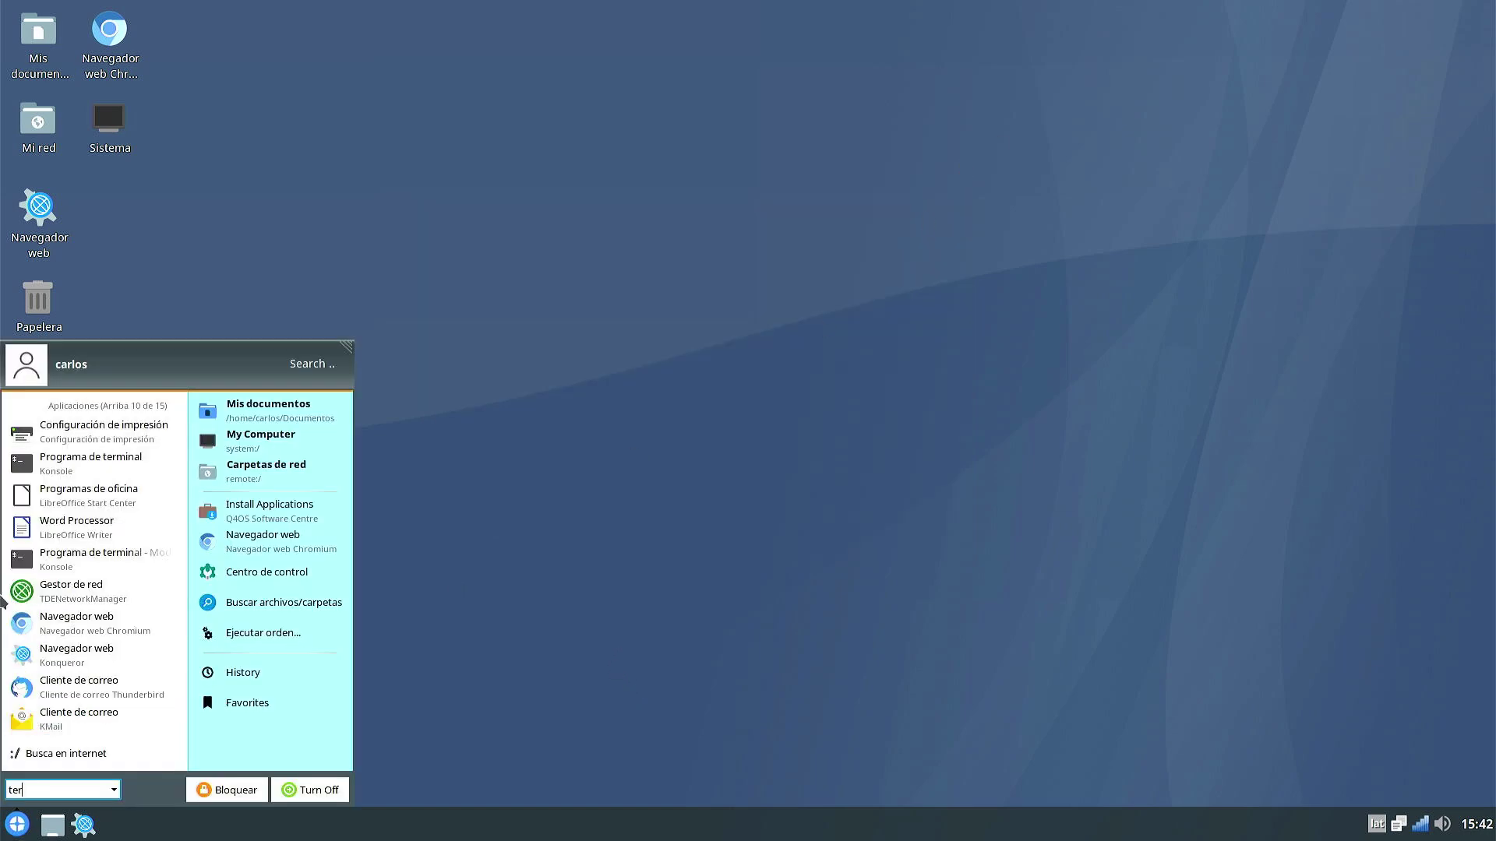
left_click(54, 464)
type("sudo a")
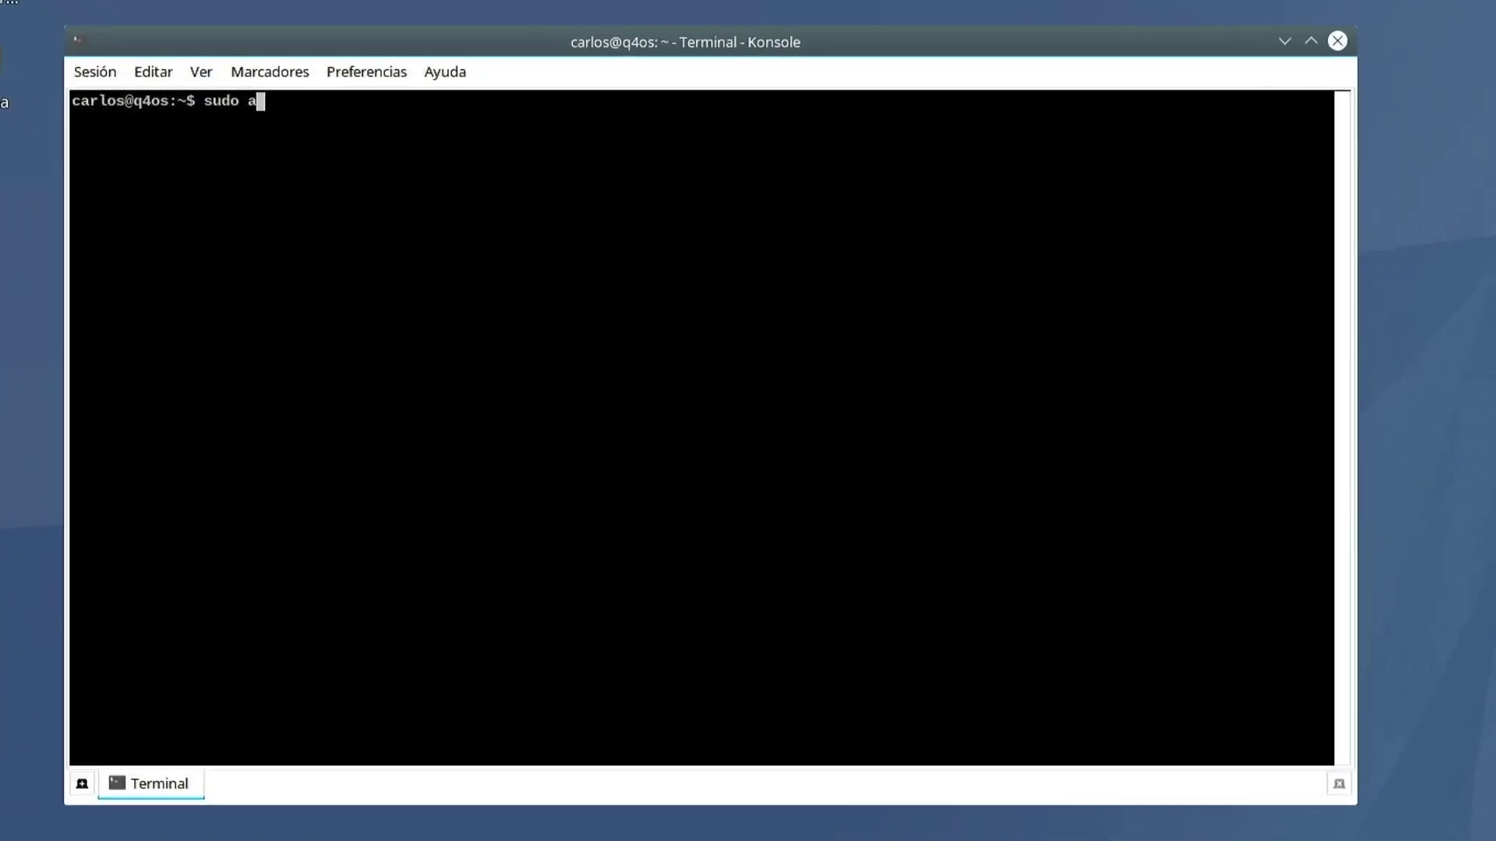
type("pt update")
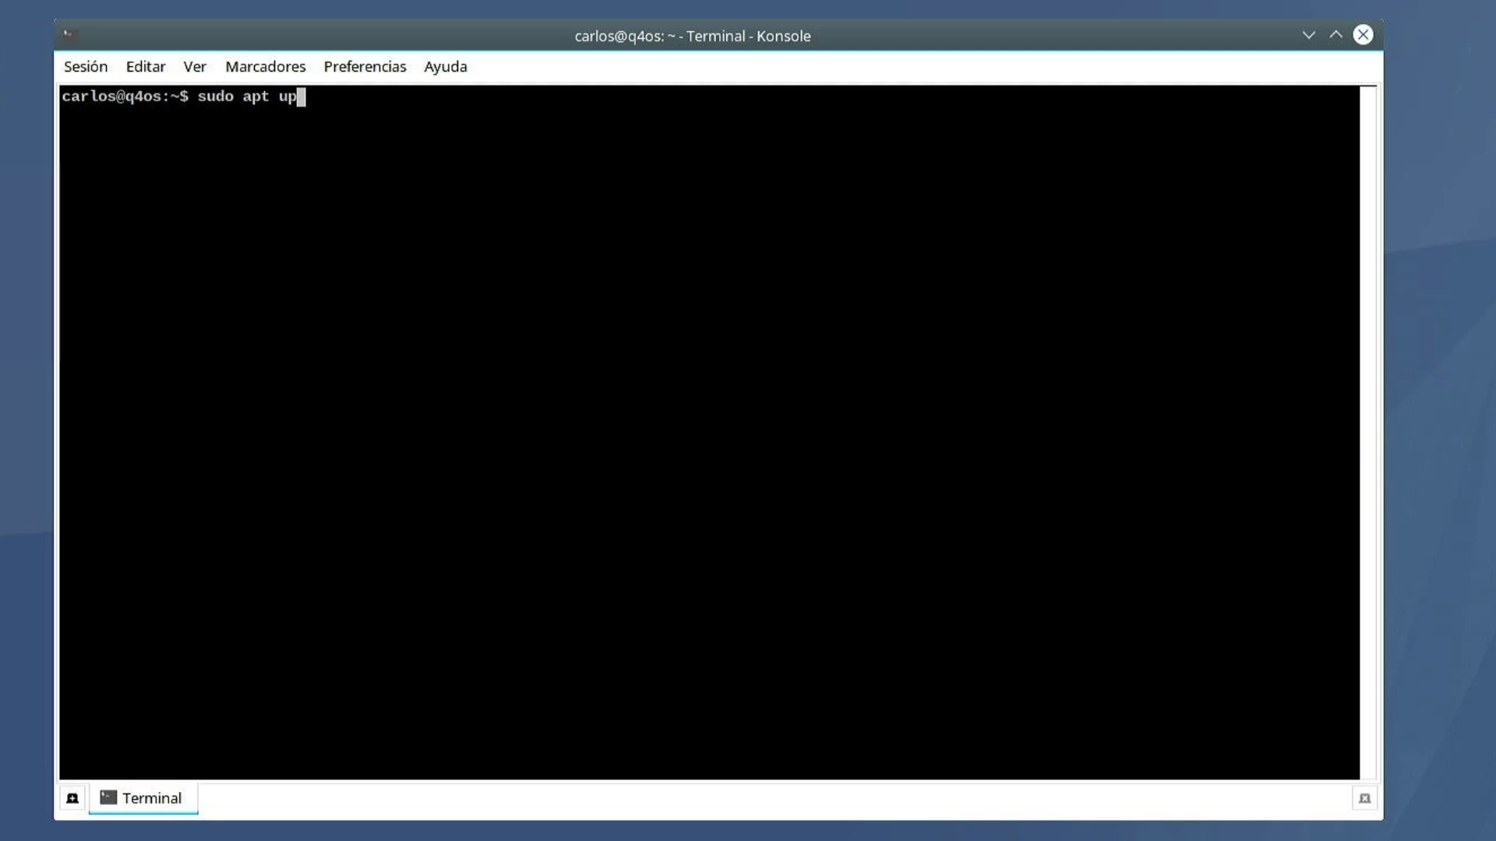
key("Return")
Step: Upgrade the installed packages with sudo apt upgrade and agree to continue
type("sudo apt upgrade")
key("Return")
type("s")
key("Return")
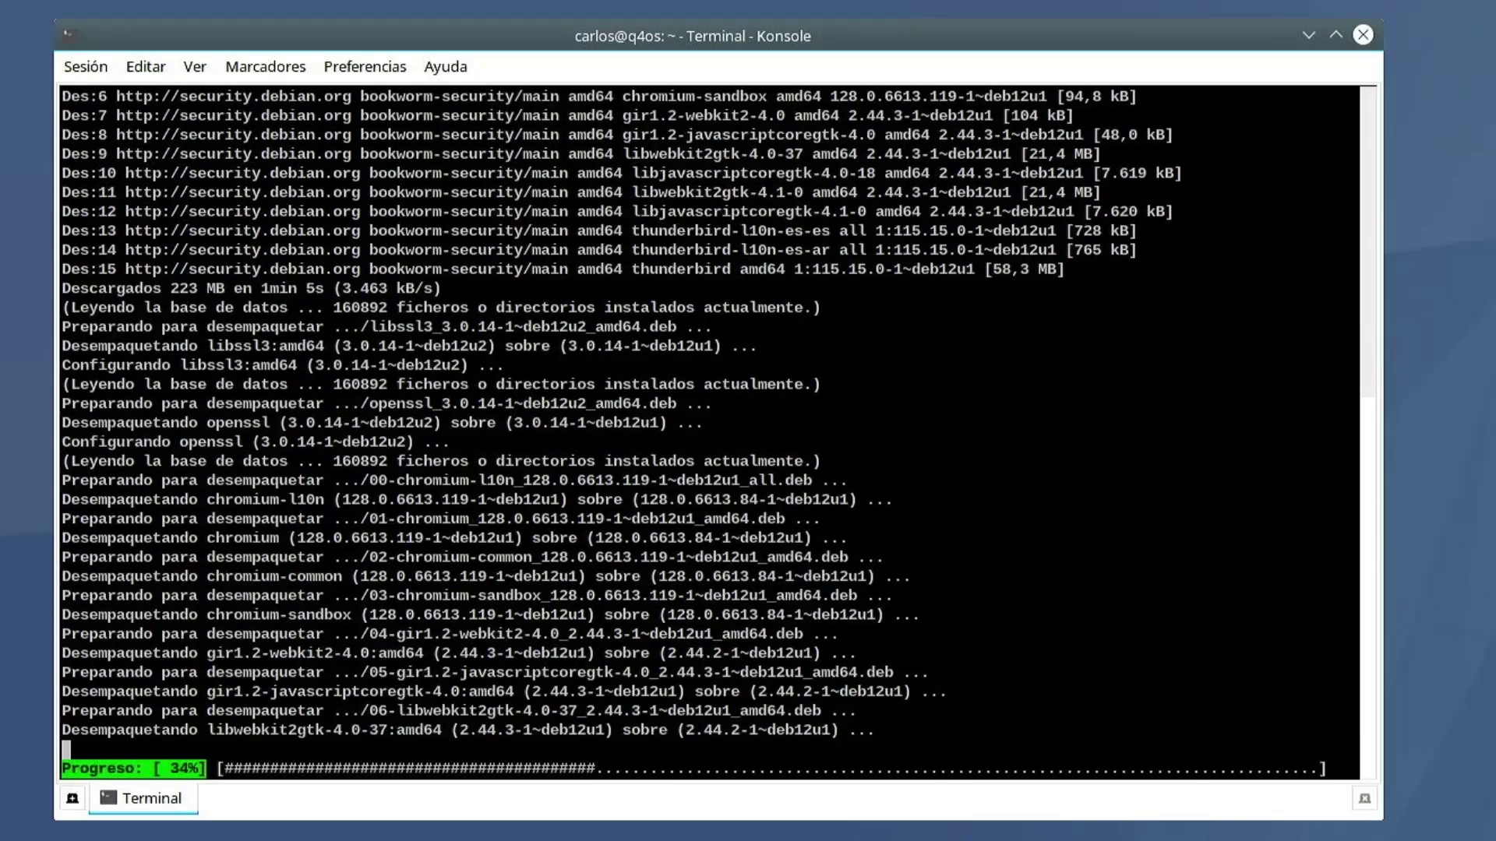
Step: Clear the terminal and install neofetch with sudo apt install neofetch, accepting its additional packages
type("clea")
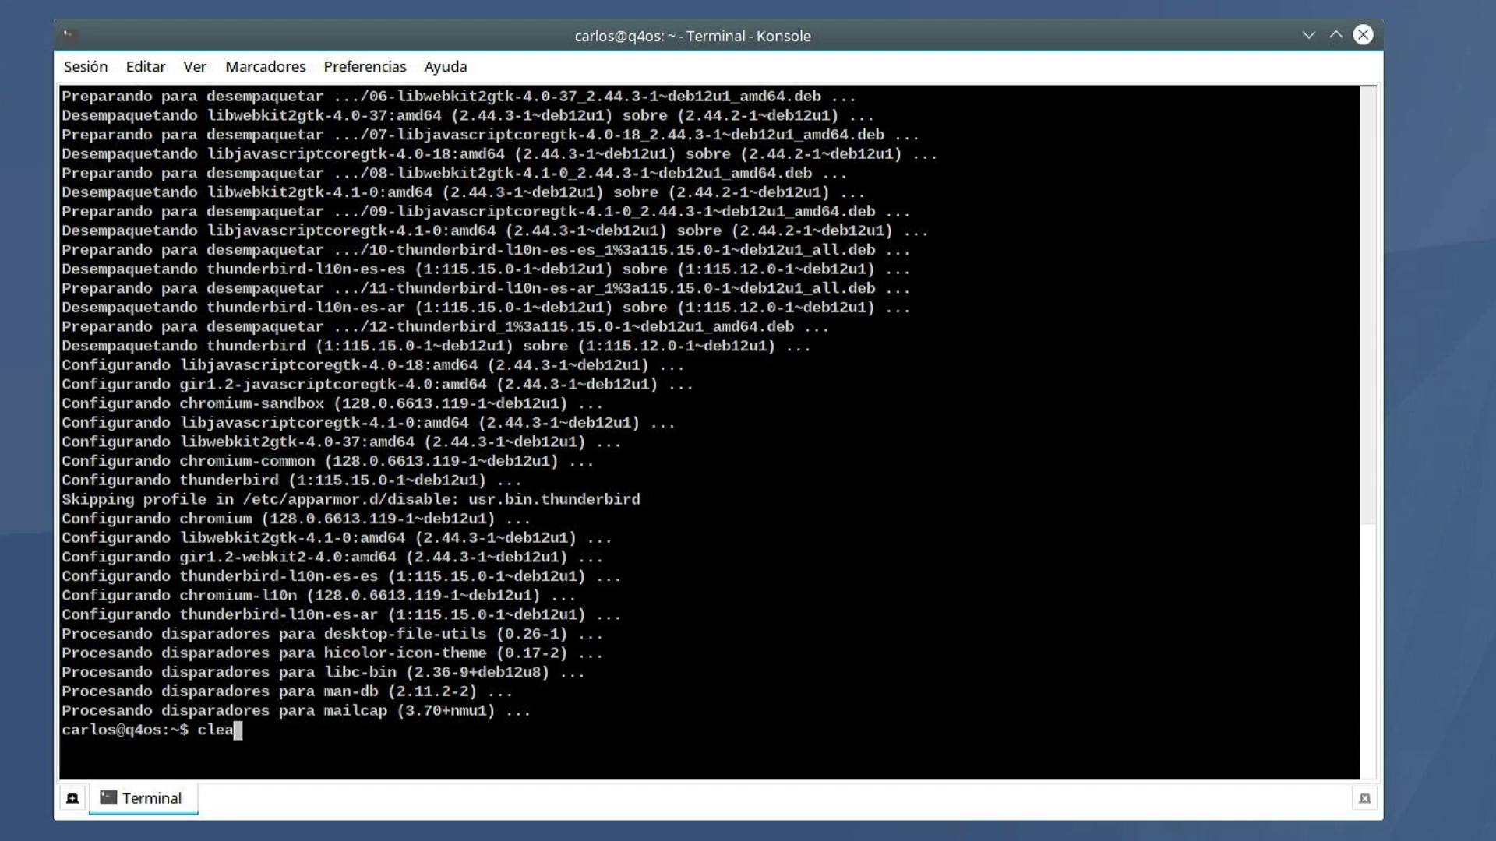
type("r")
key("Return")
type("sudo ap")
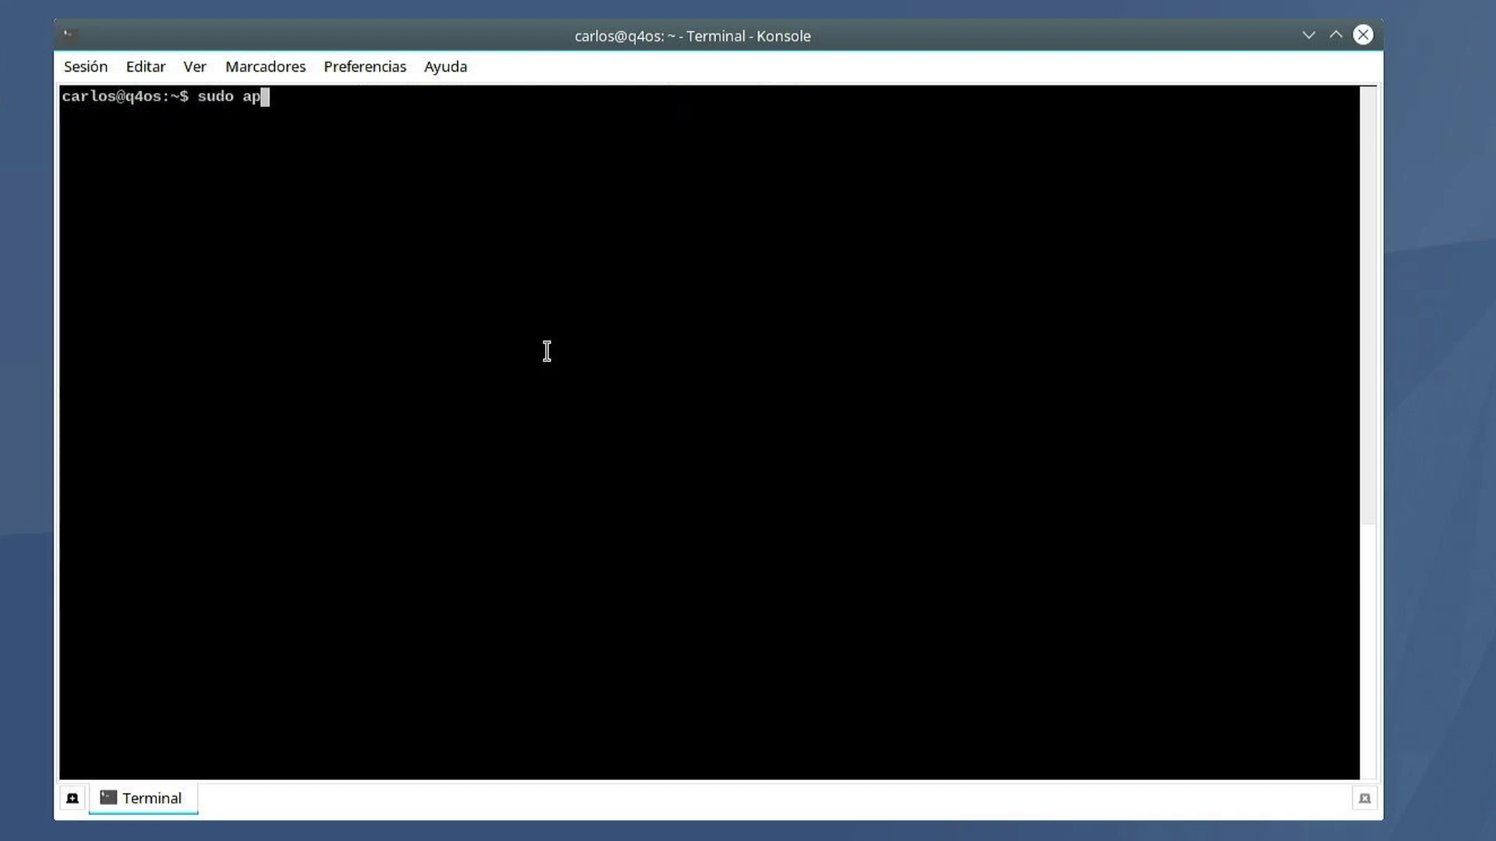
type("t install neo")
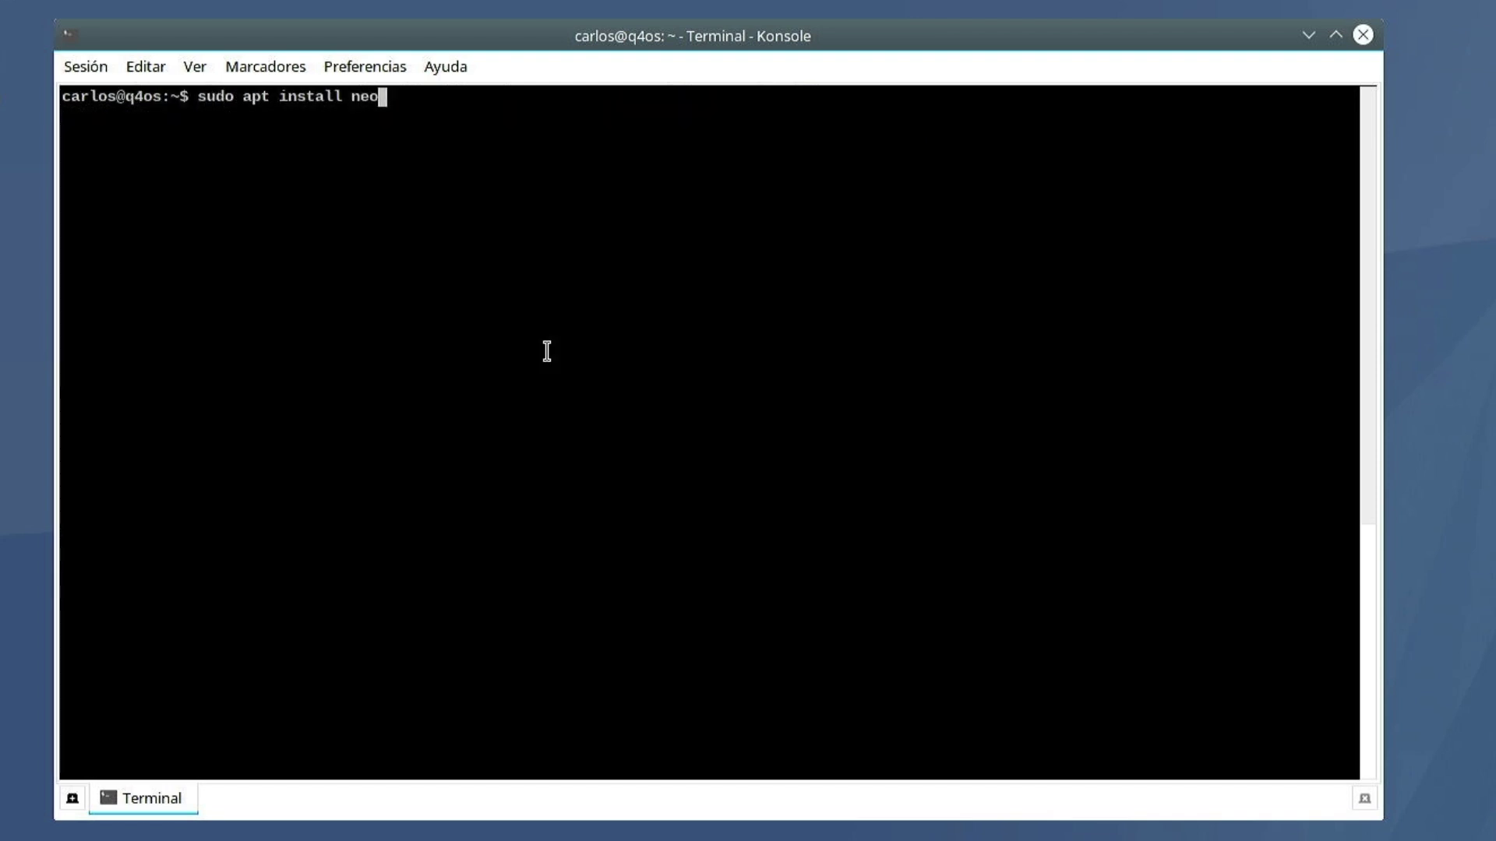
type("fetch")
key("Return")
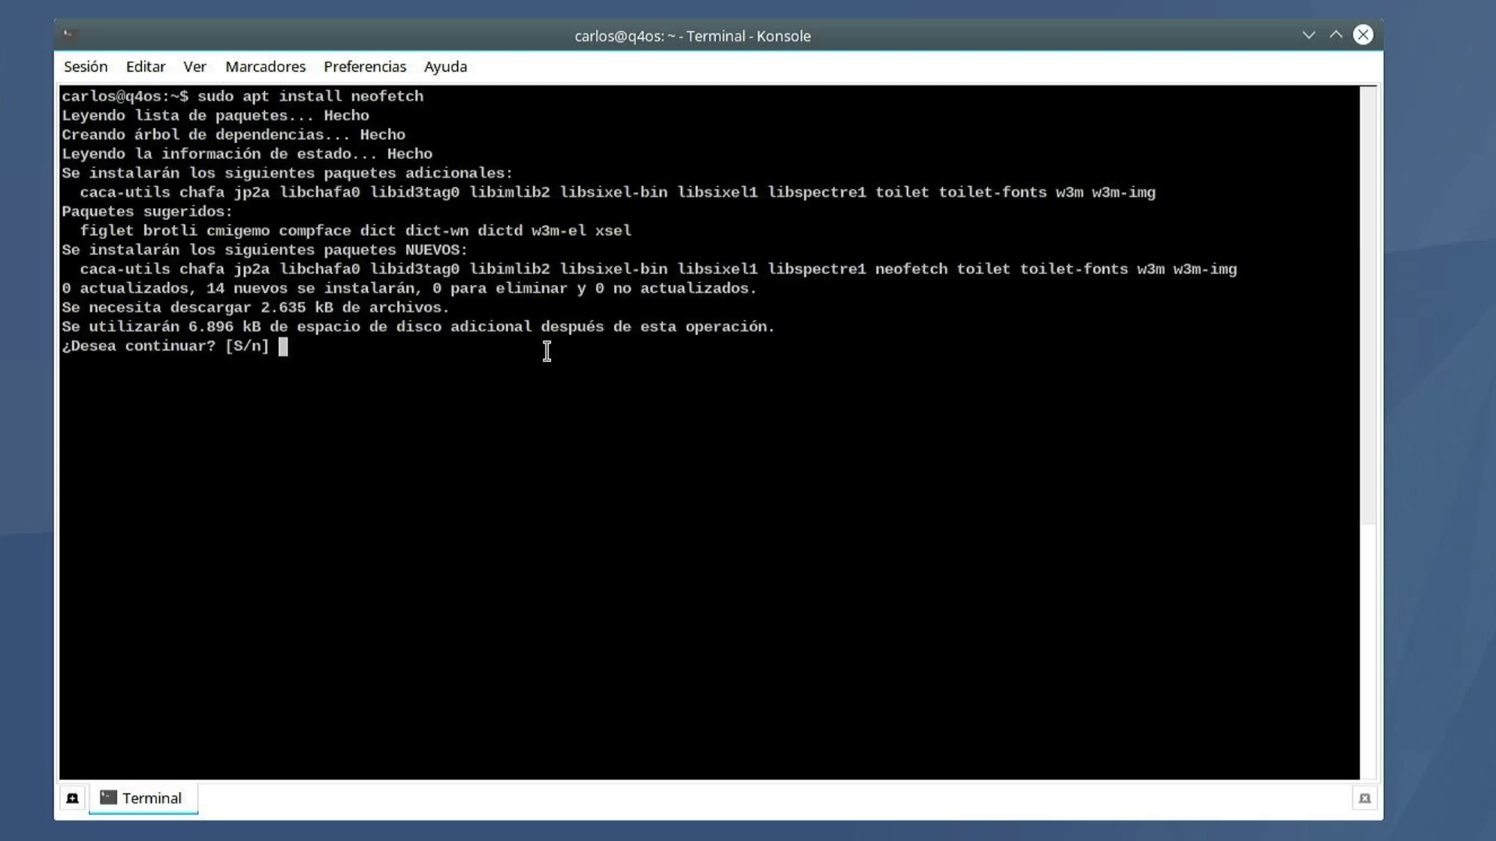
key("Return")
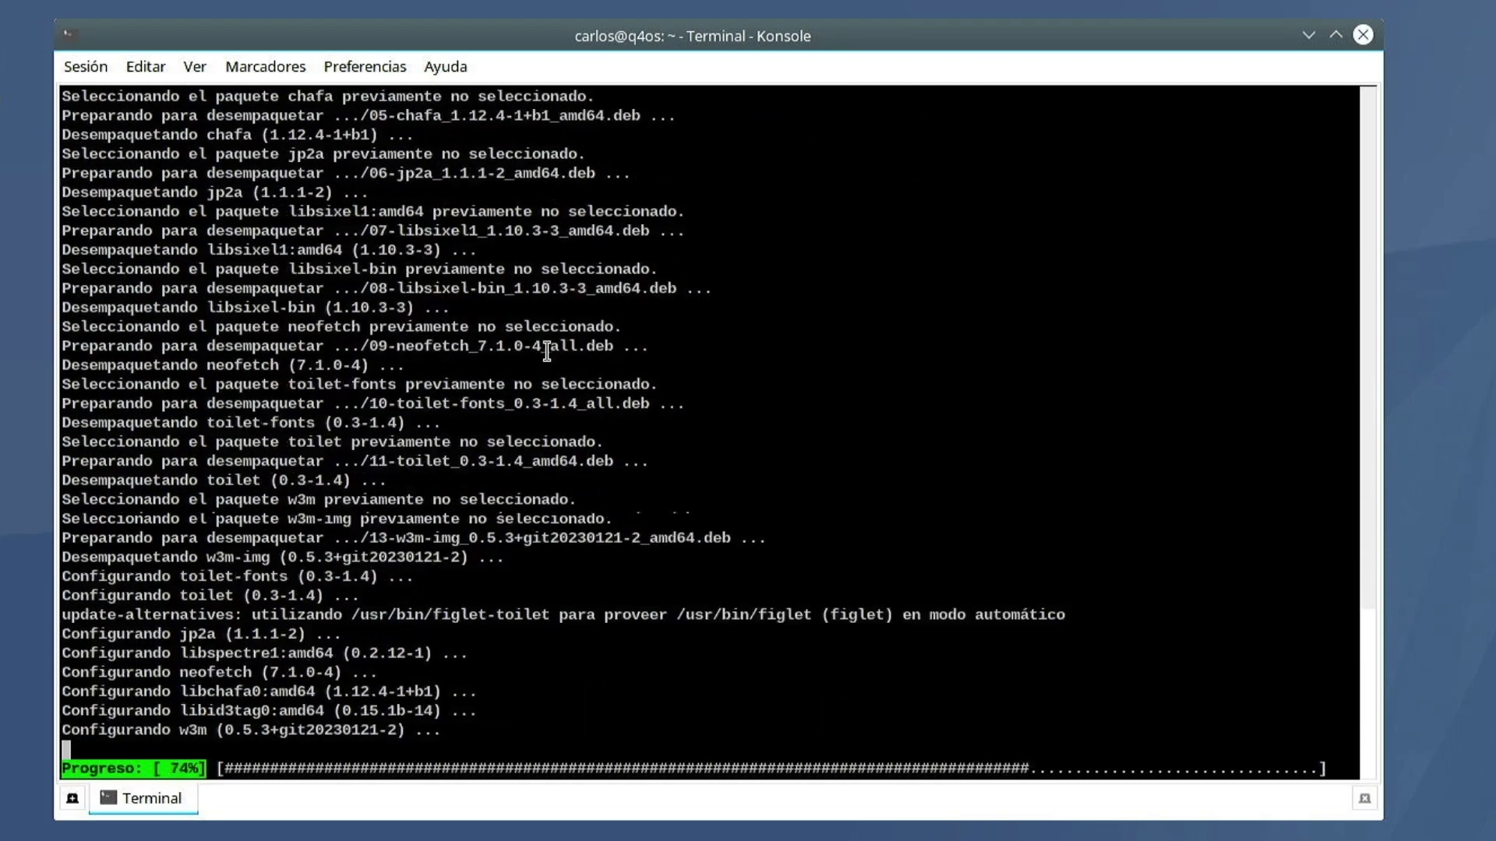
Step: From a cleared terminal, restart the computer with sudo reboot and log back in with the account password
type("clear")
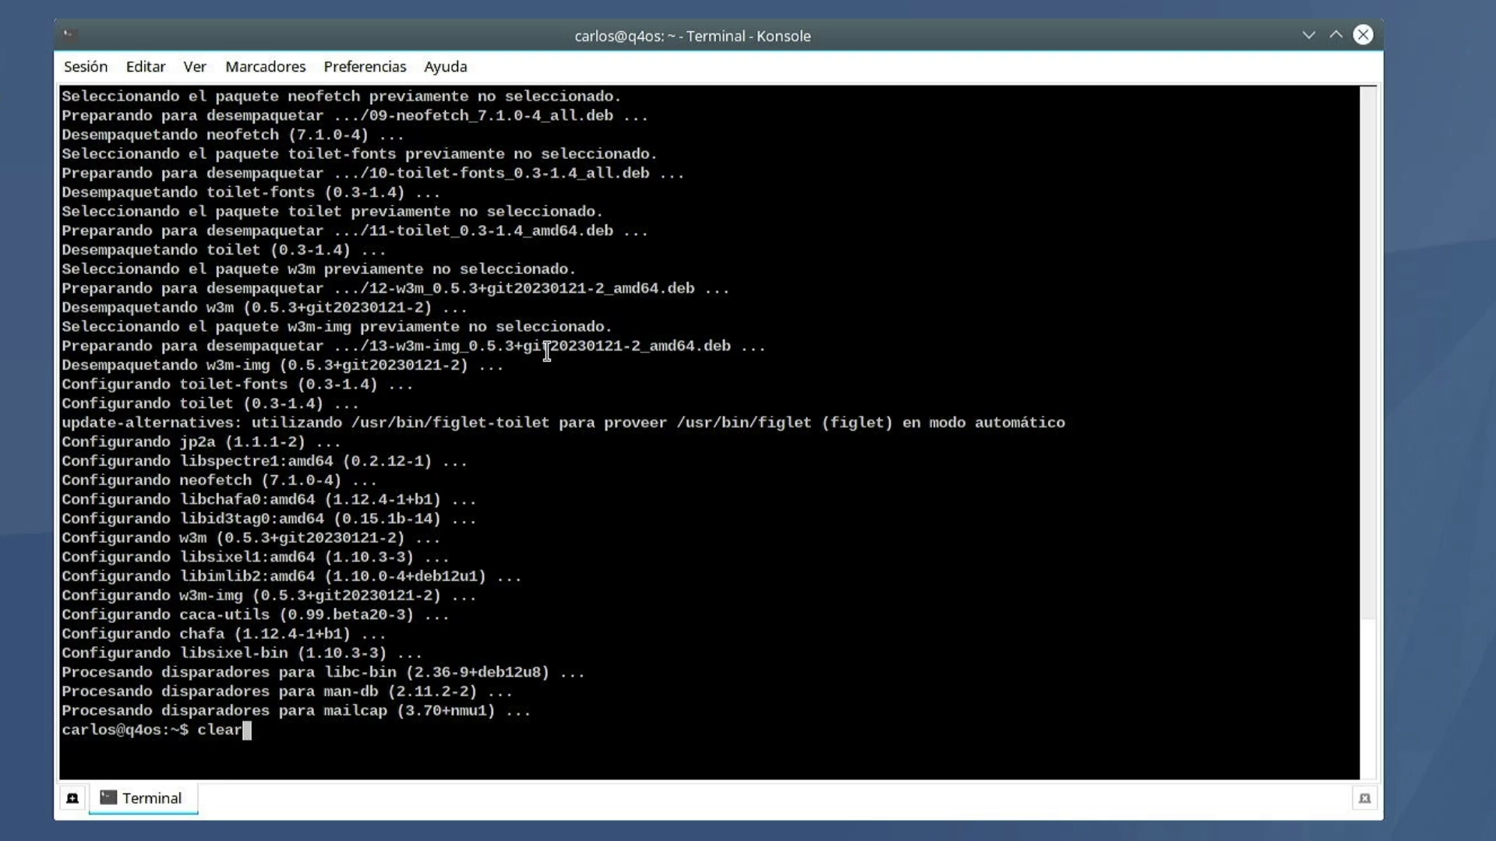
key("Return")
type("sudo ")
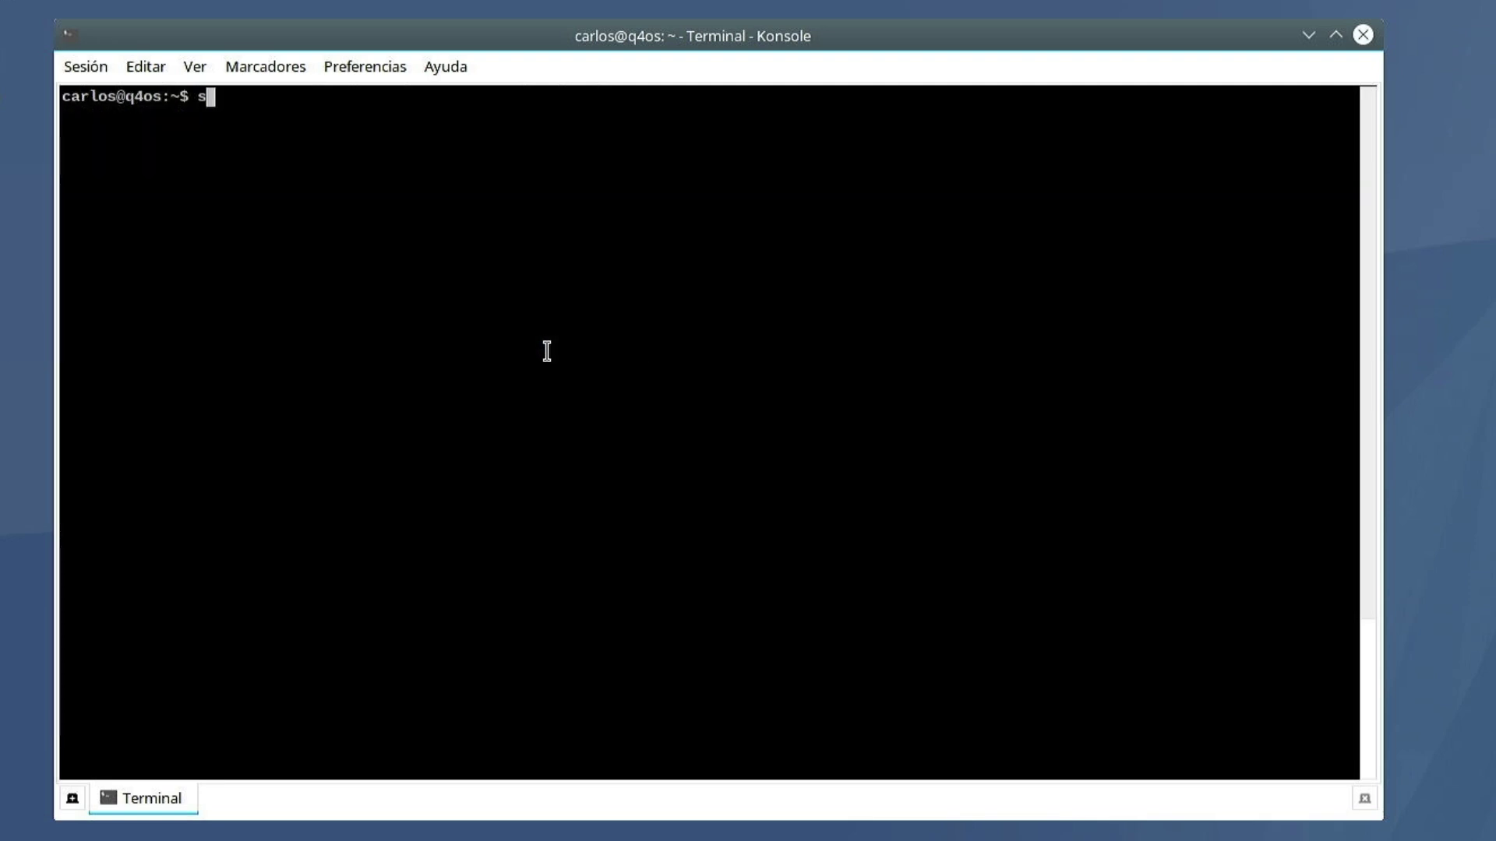
type("reboot")
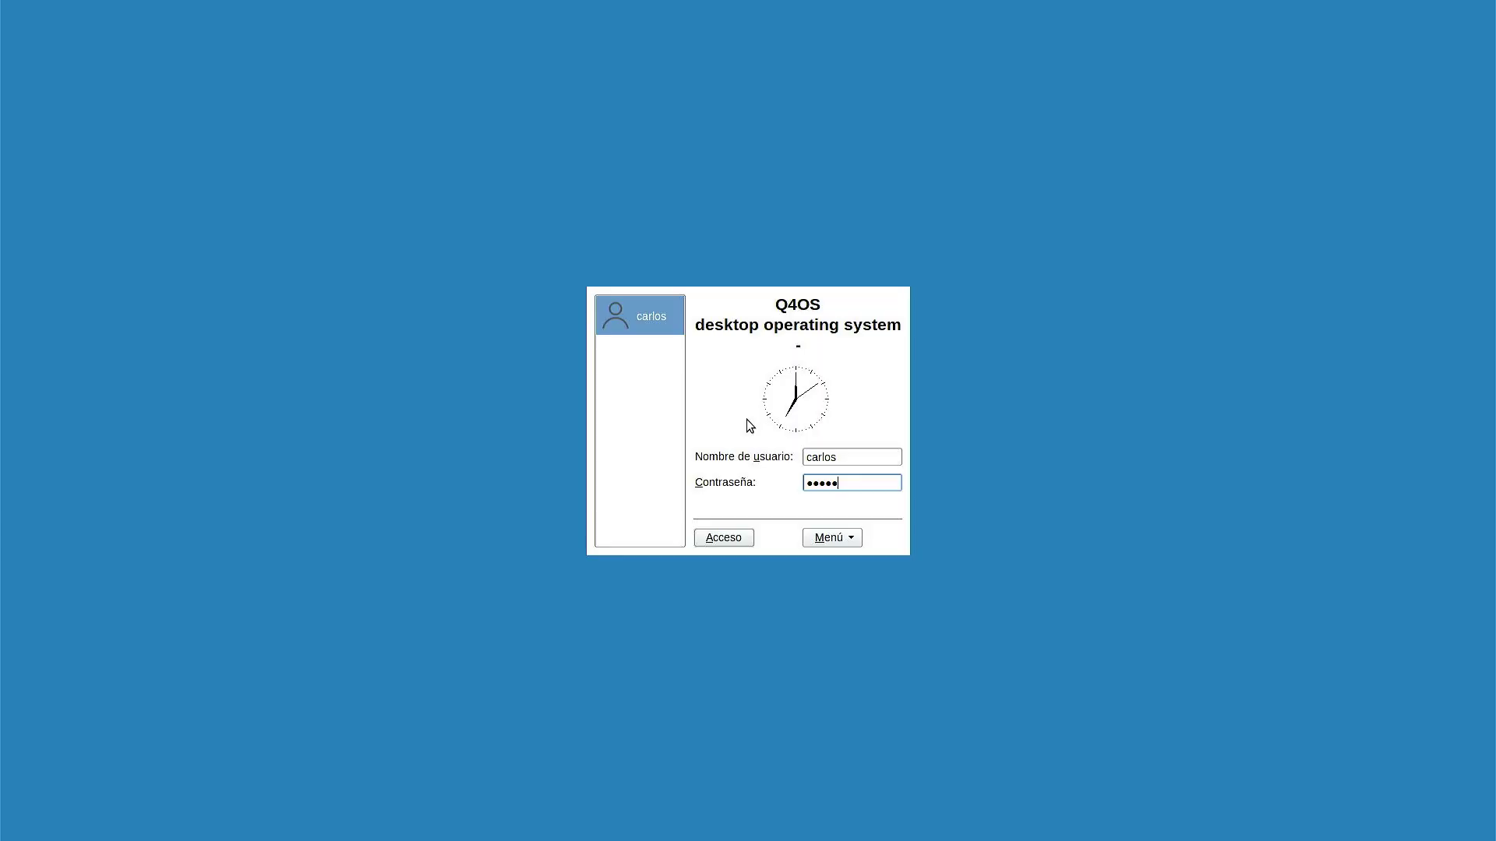
key("Return")
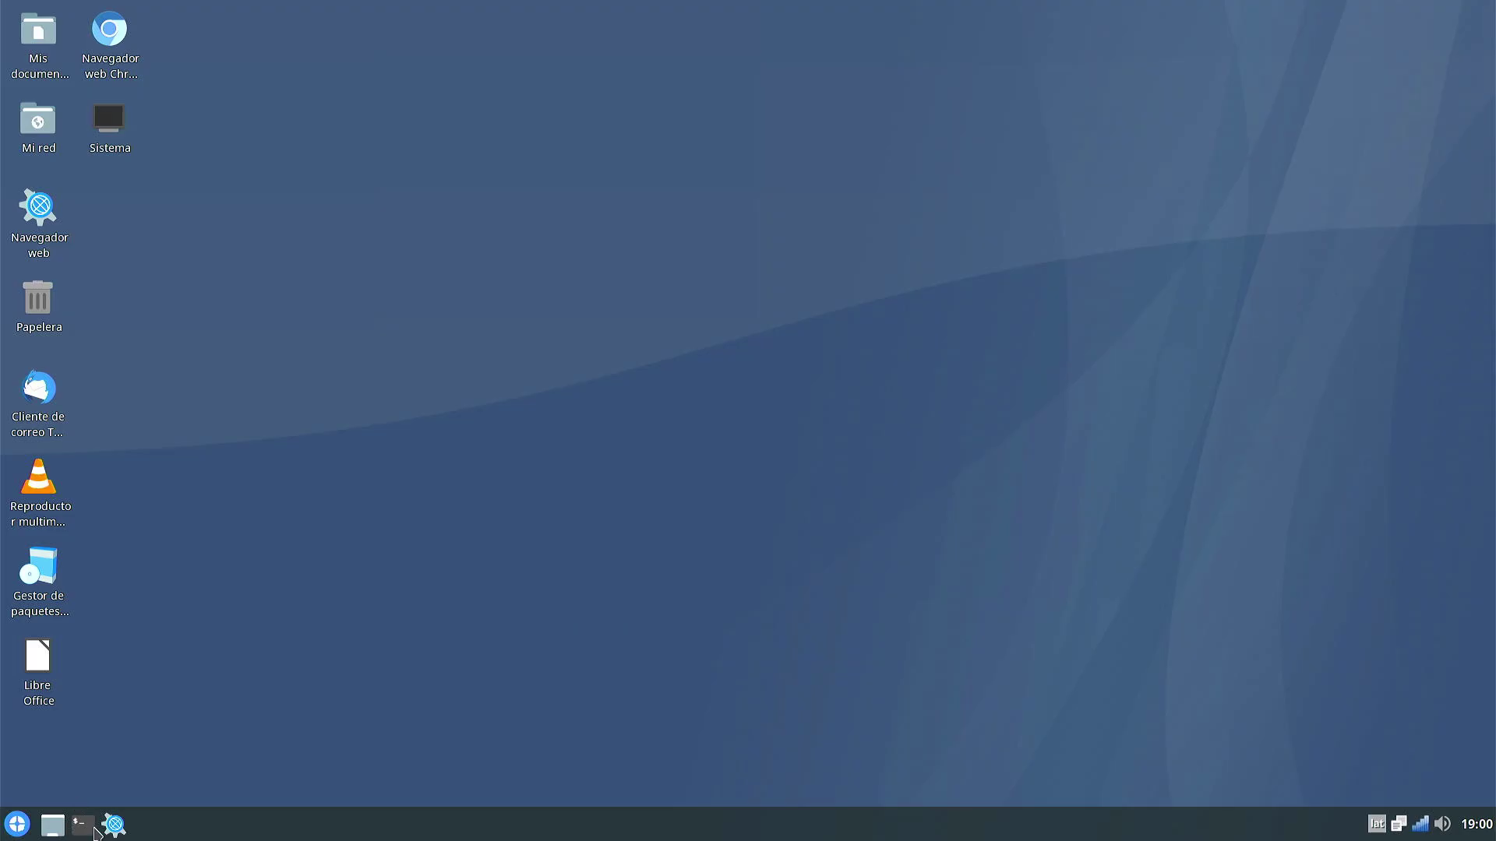
Step: Open a terminal, move its window away from the screen corner and display the system information with neofetch
left_click(82, 824)
left_click_drag(214, 6, 568, 147)
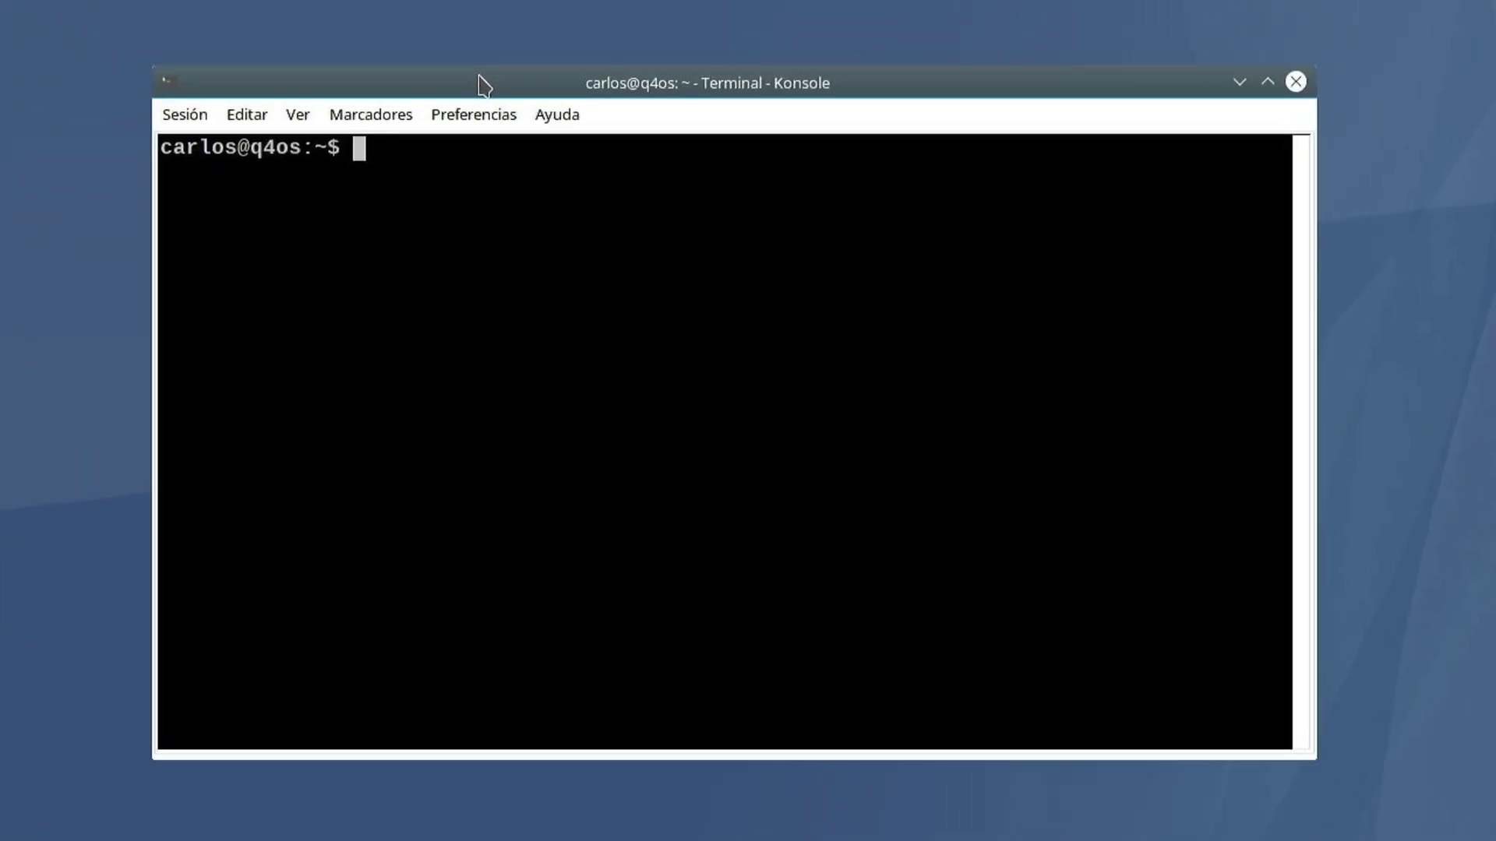
type("neofetch")
key("Return")
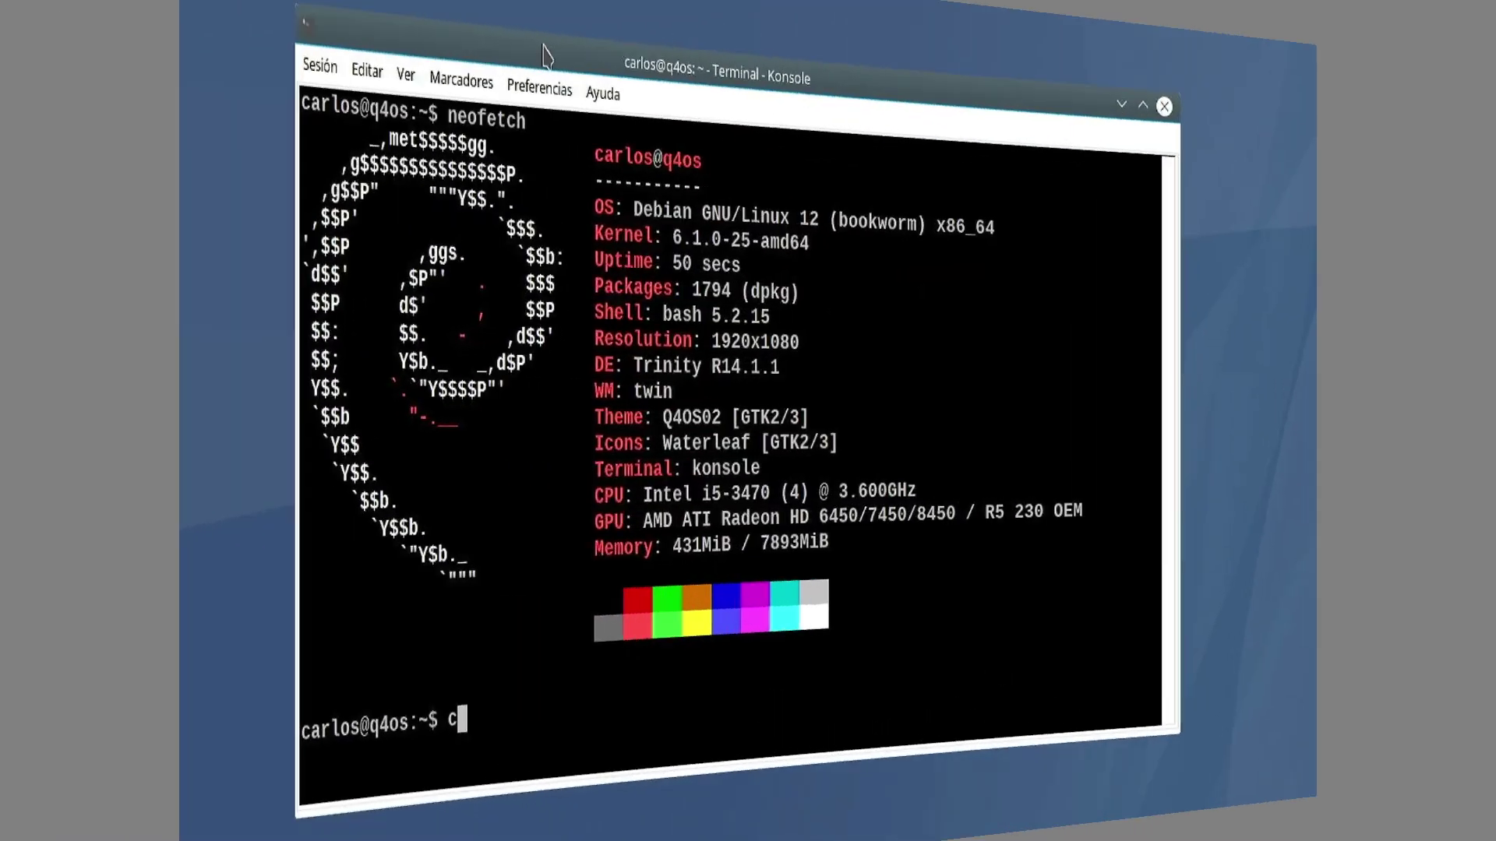
Step: Clear the terminal, check the memory use and running processes with htop, and quit it and the terminal
type("clear")
key("Return")
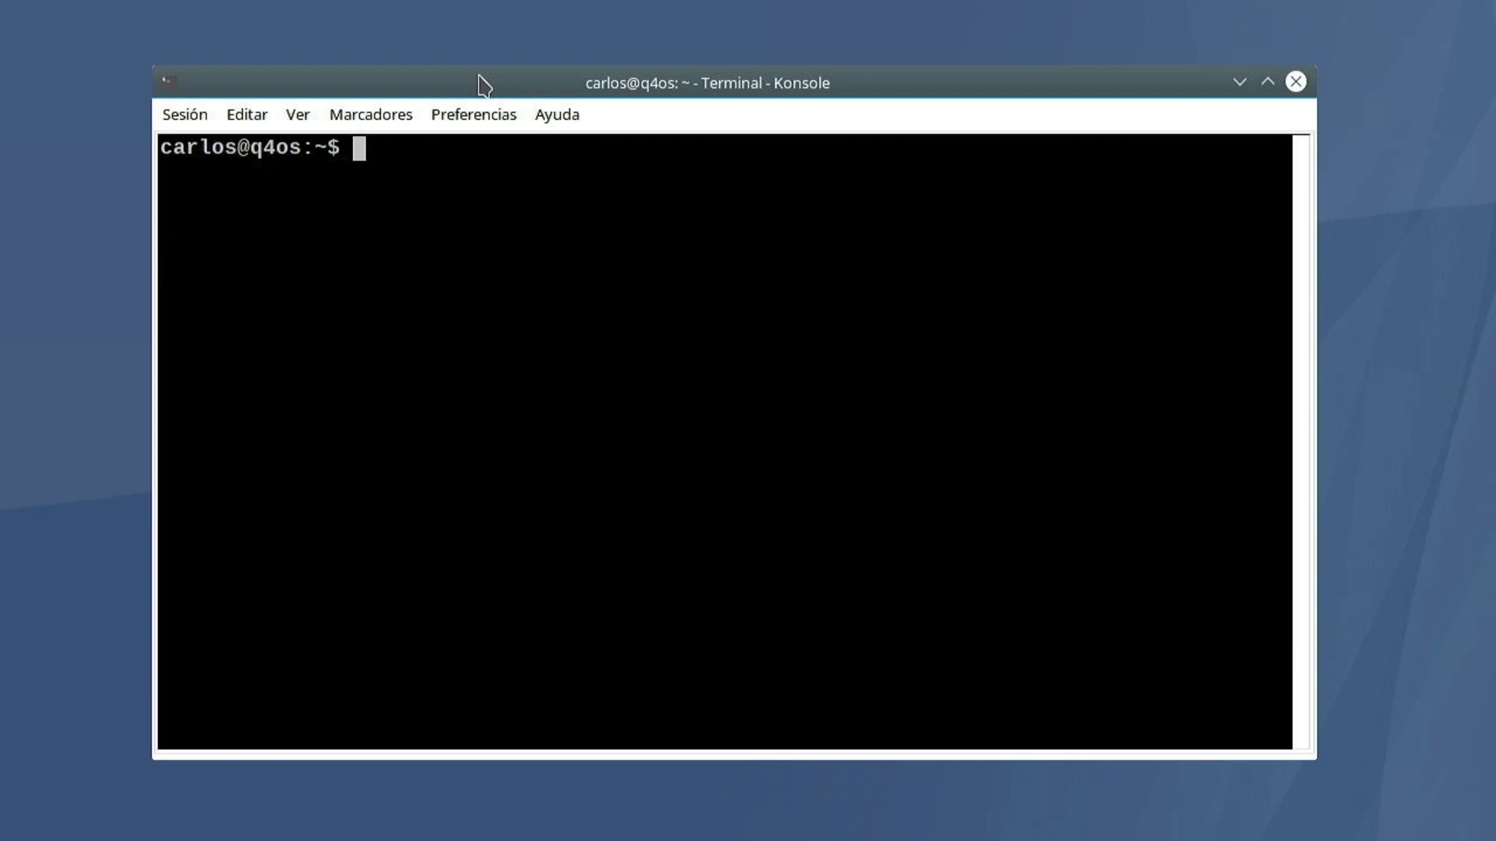
type("htop")
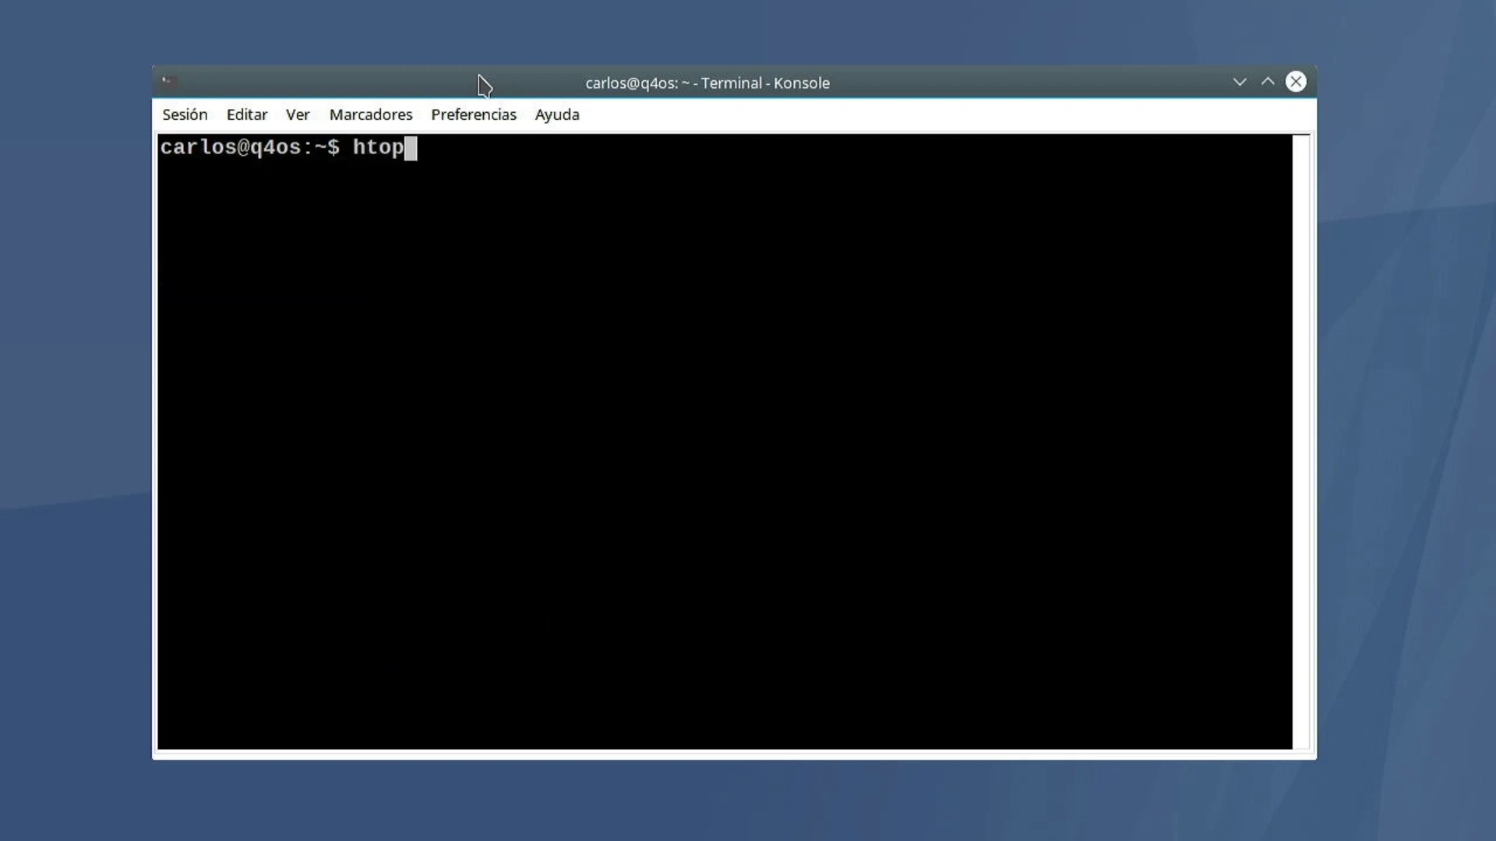
key("Return")
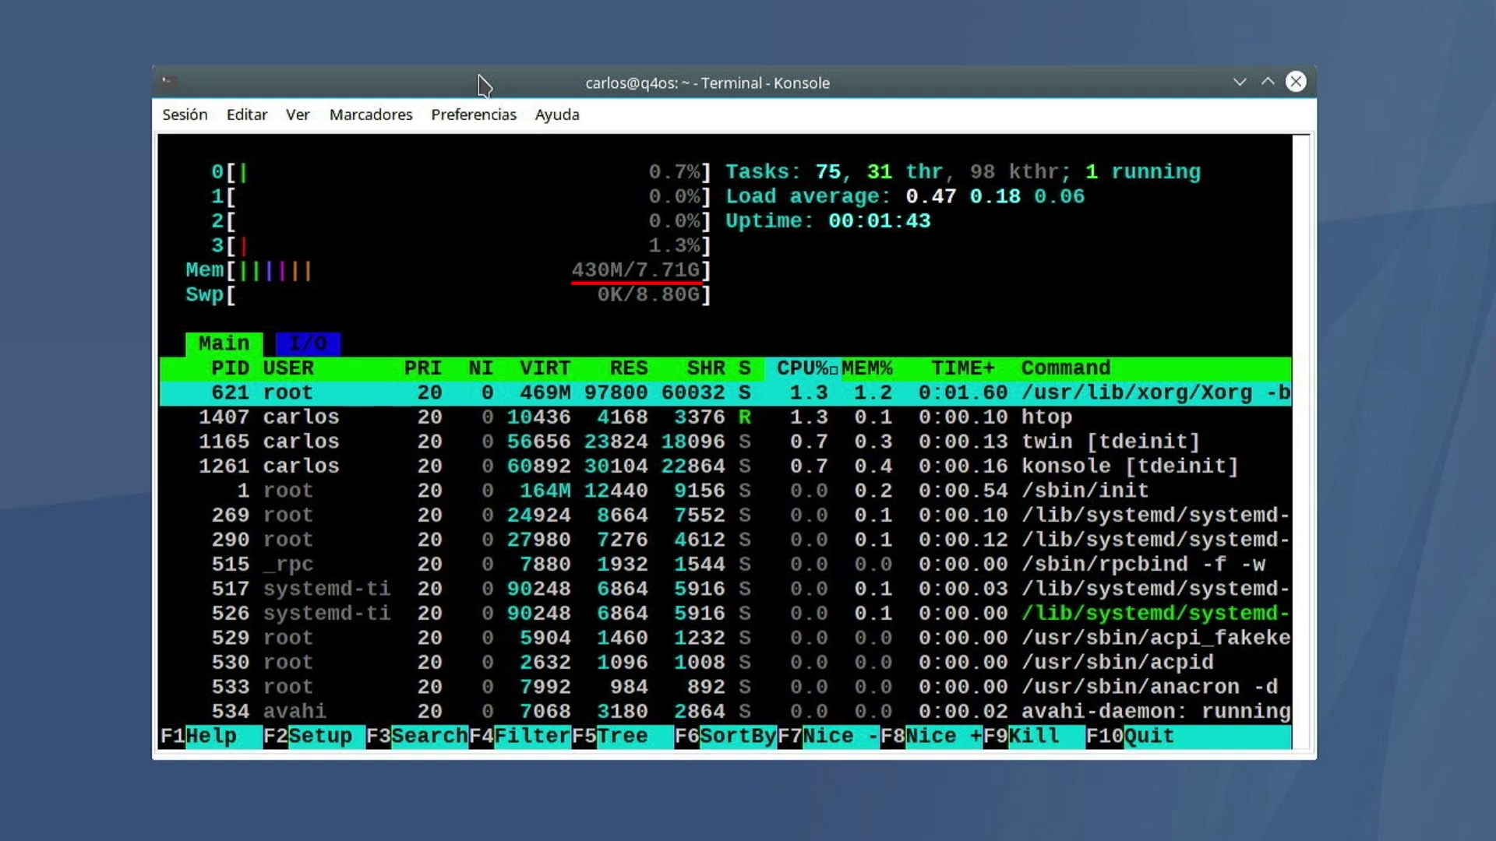
key("q")
left_click(1296, 81)
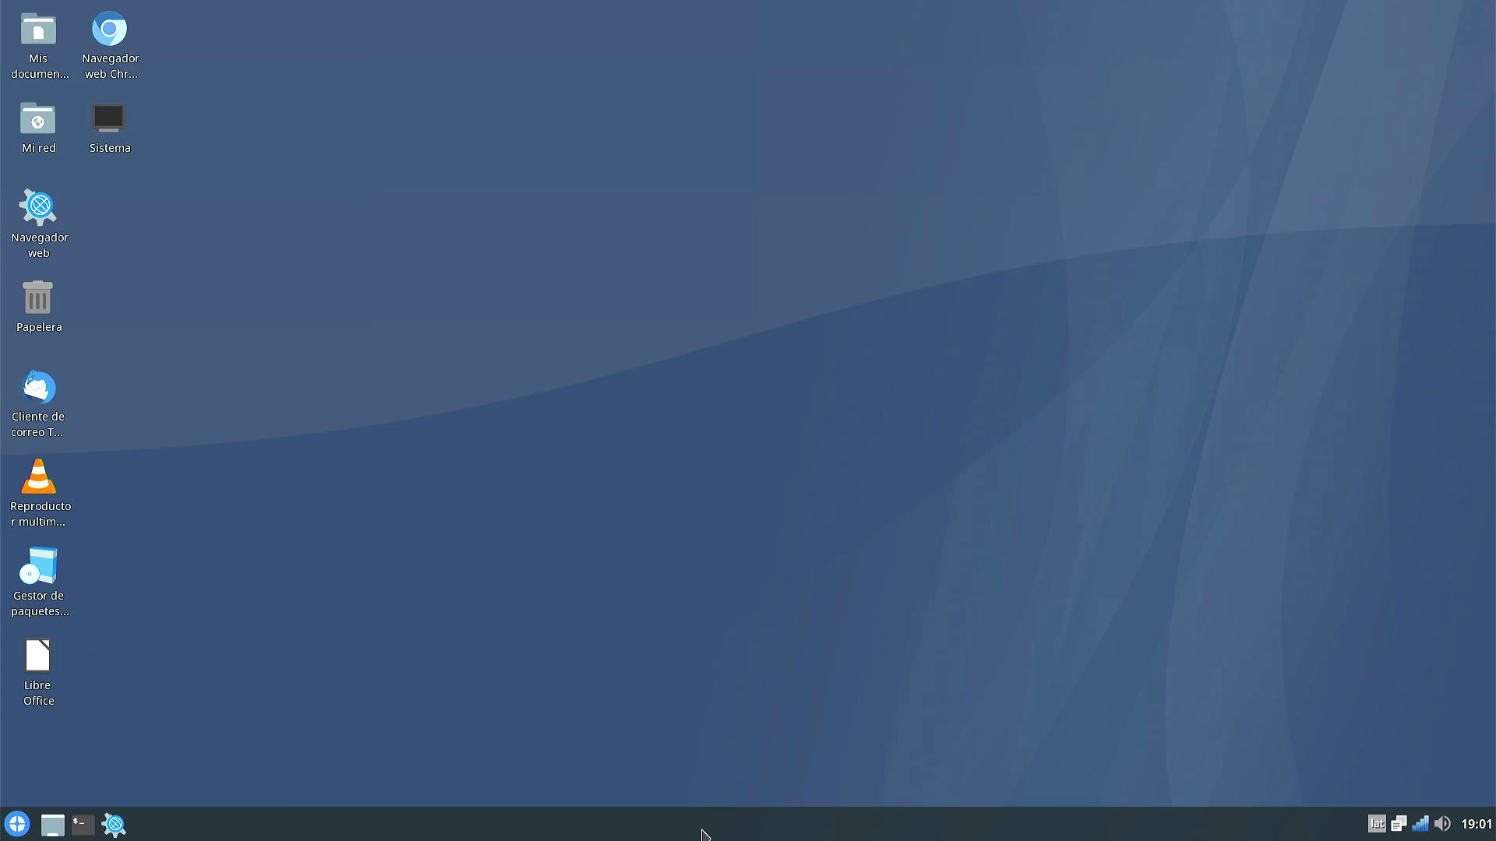
Step: Open Q4OS Look Switcher from the installed applications and move its window toward the middle of the desktop
left_click(15, 824)
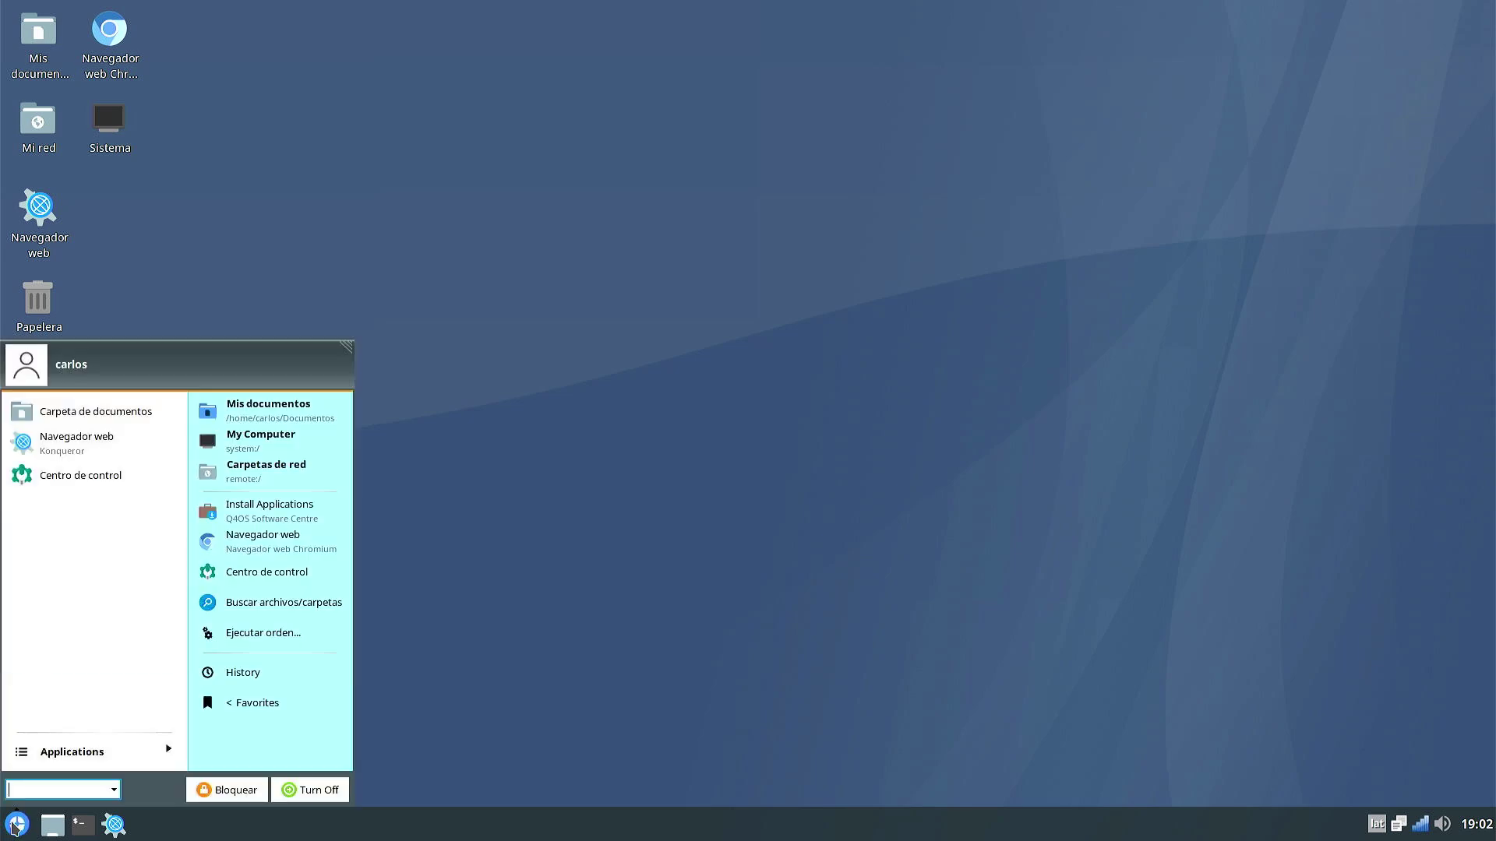
left_click(64, 759)
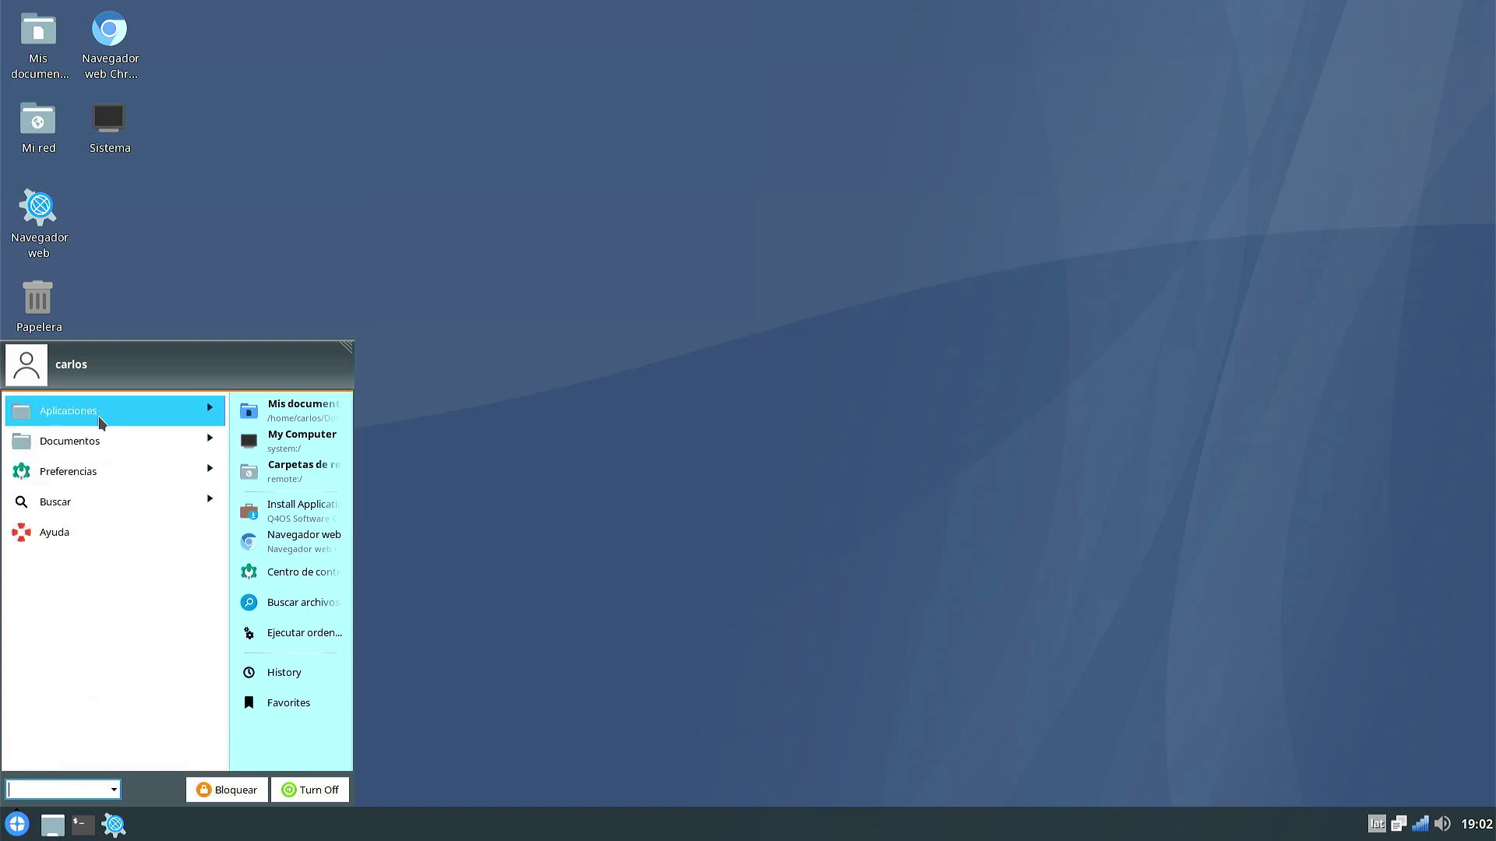
left_click(212, 413)
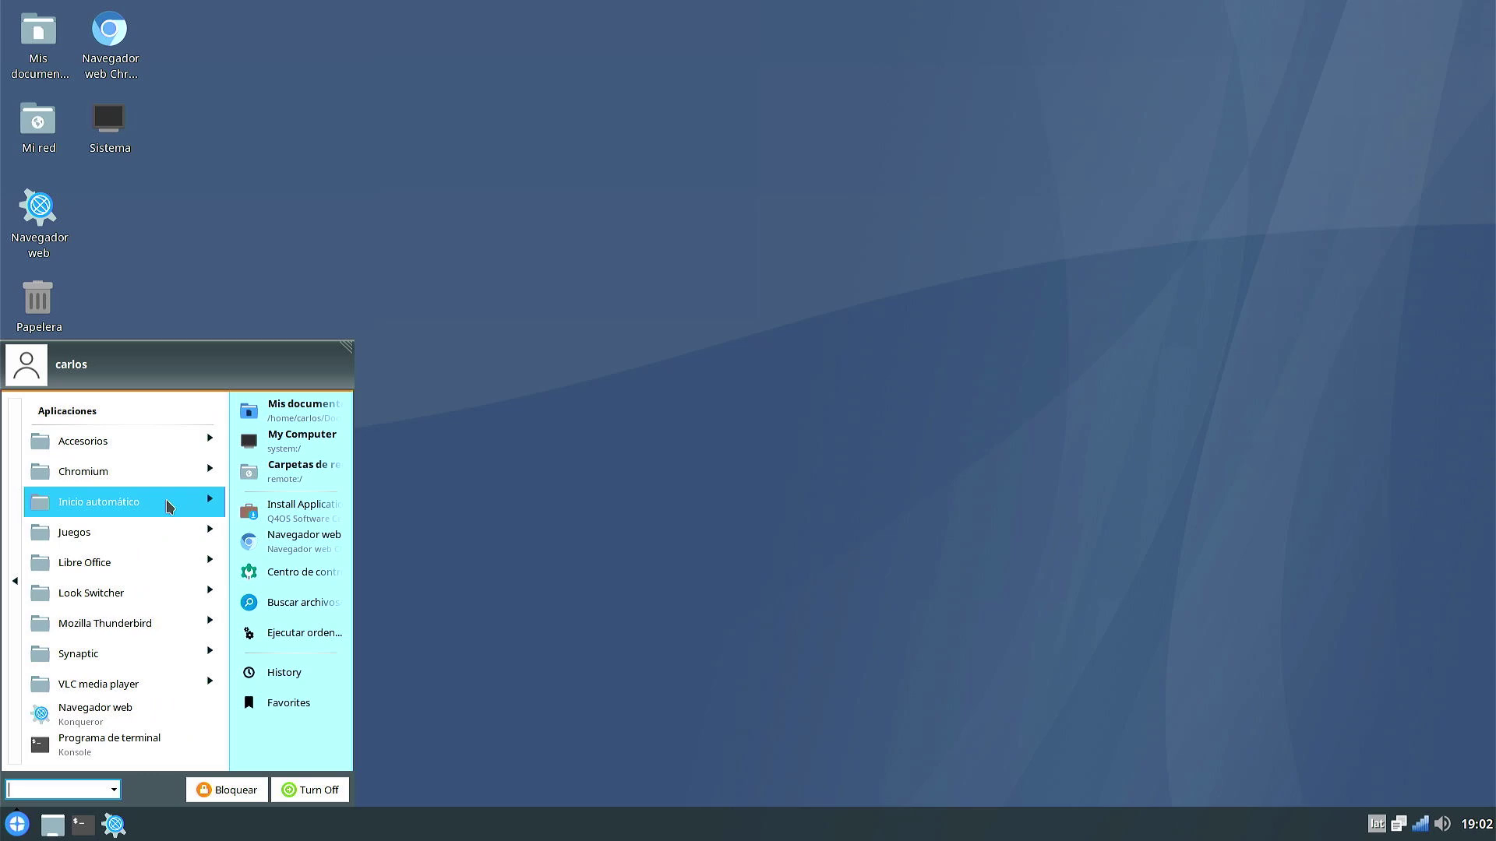
left_click(110, 602)
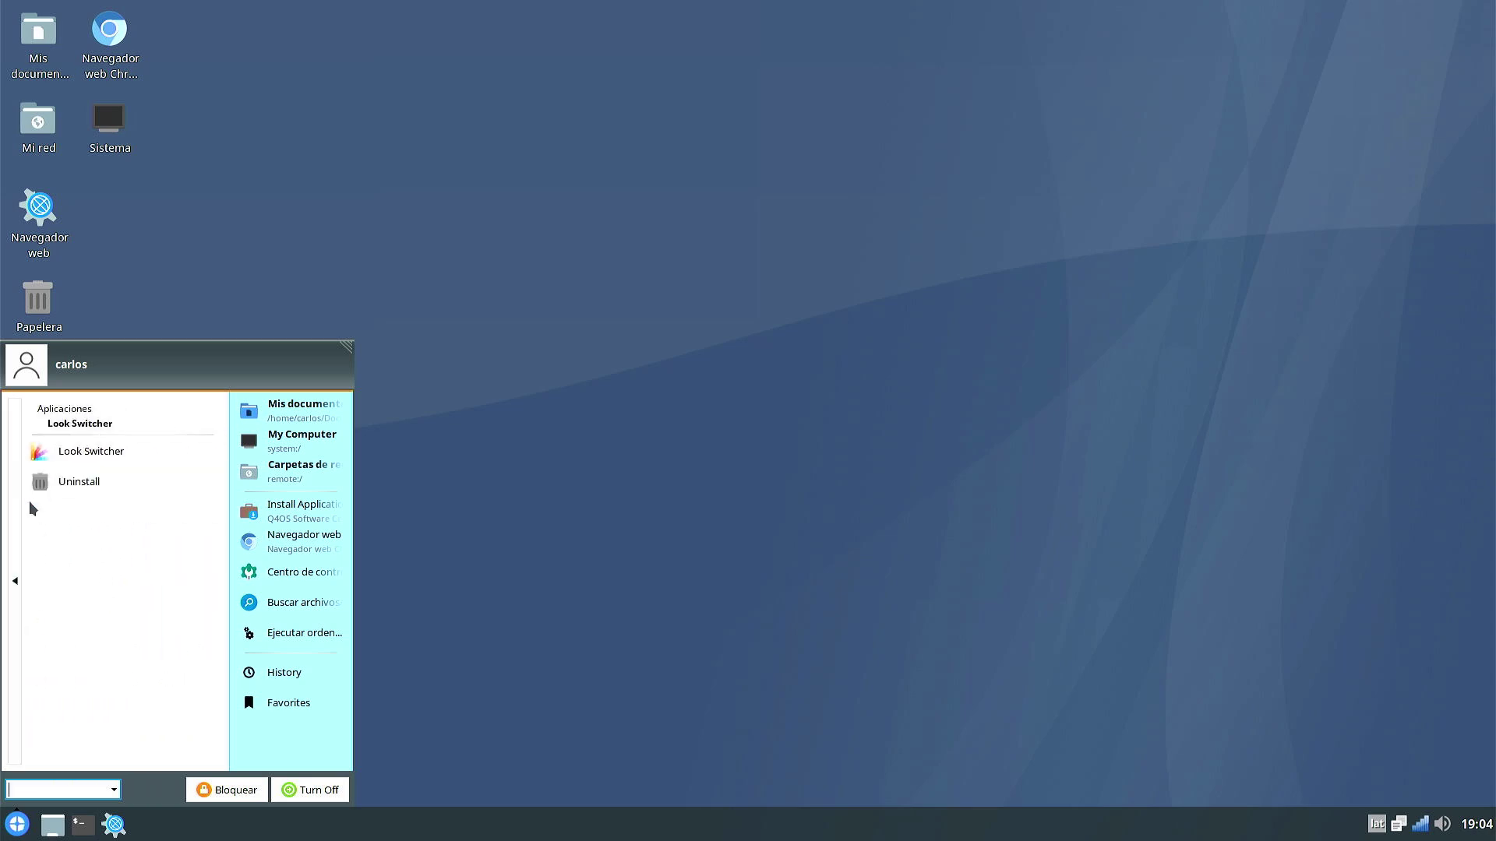
left_click(107, 458)
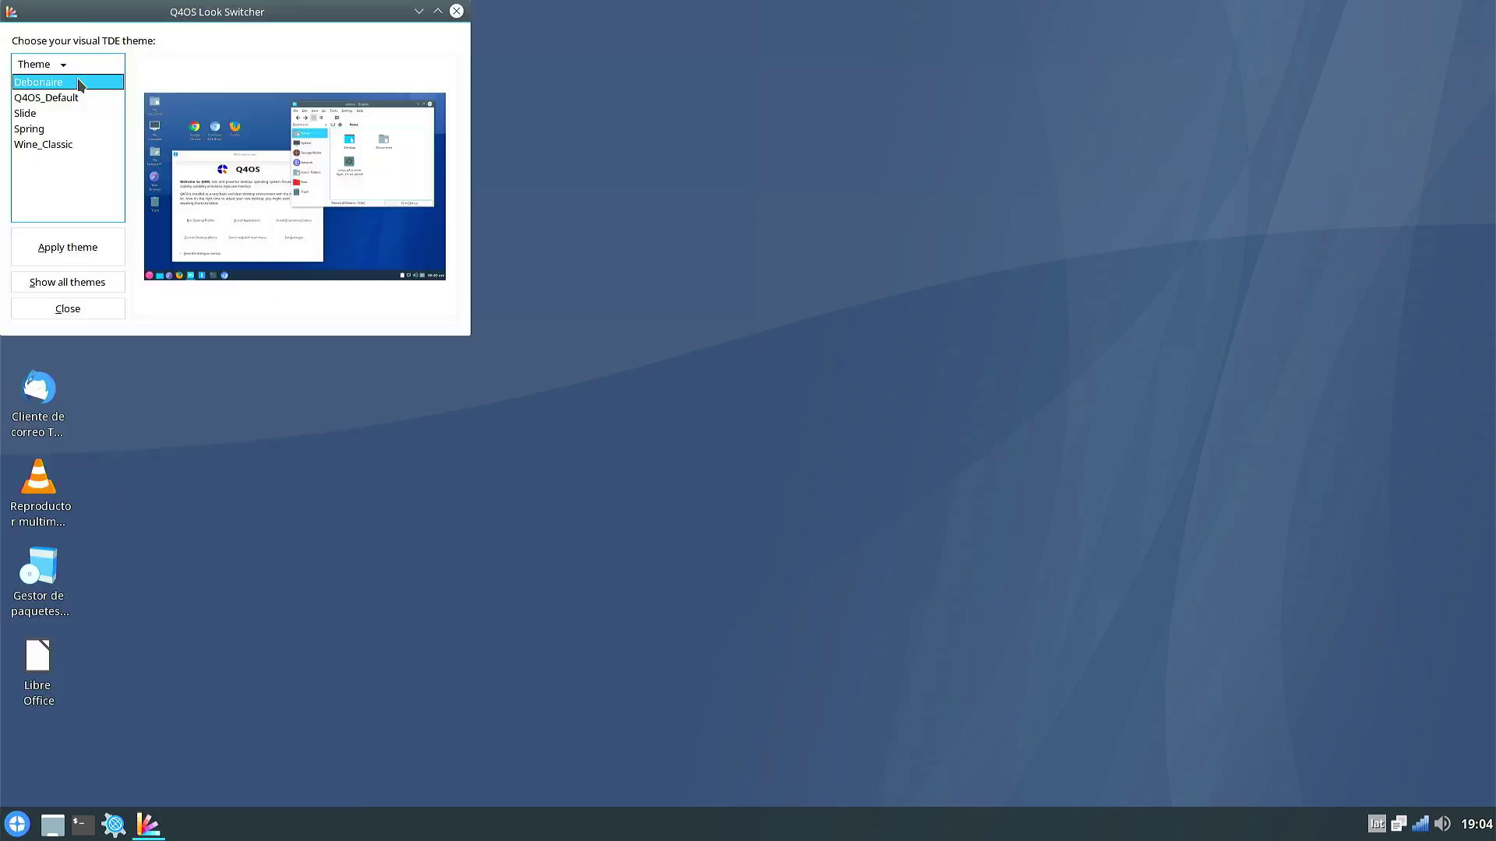
left_click_drag(73, 15, 435, 195)
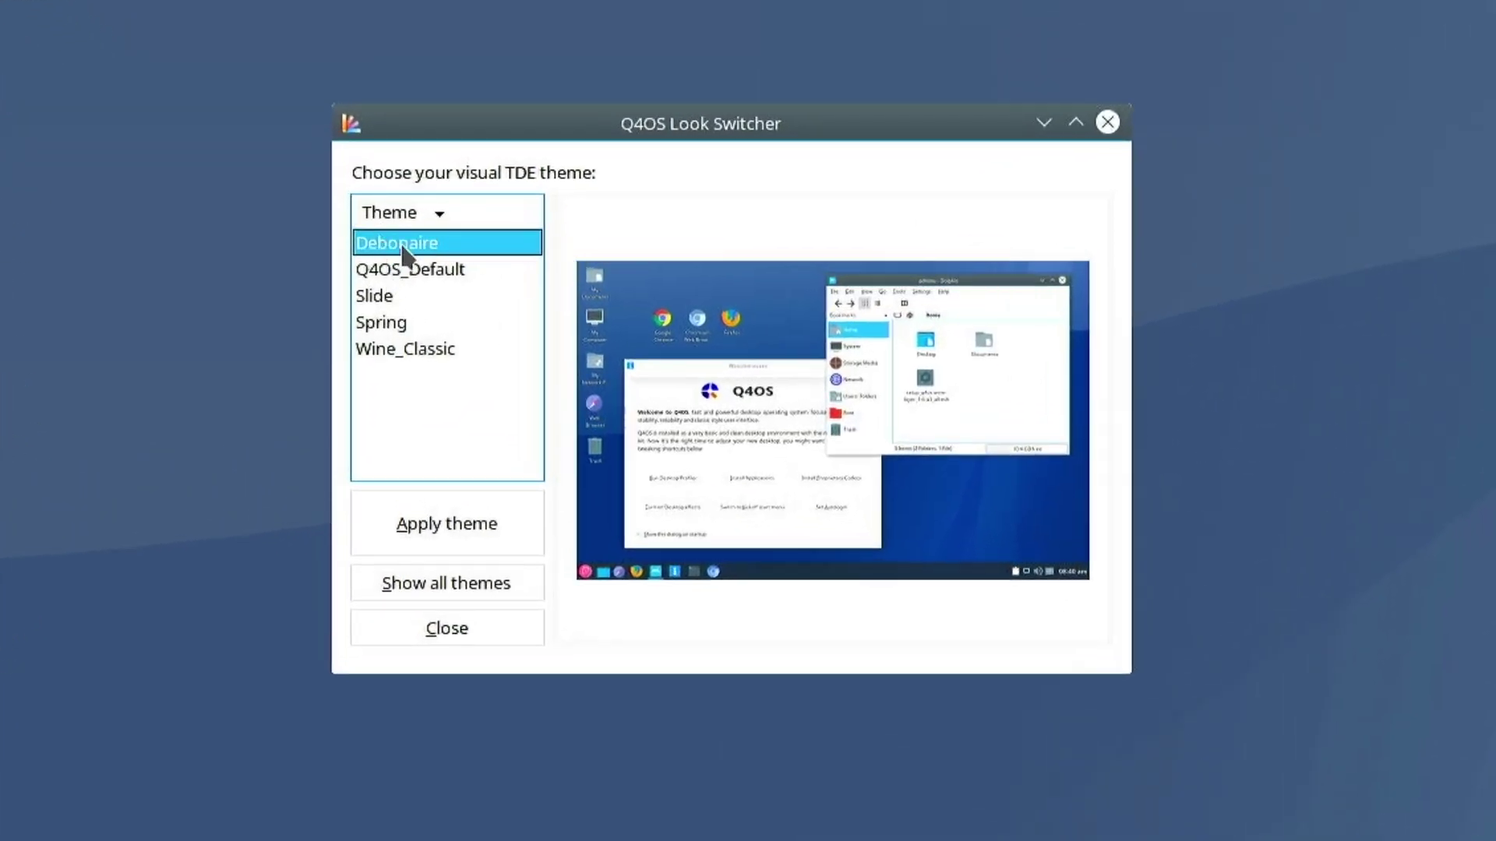
Step: Preview the Q4OS_Default, Slide, Spring and Wine_Classic themes, and apply Q4OS_Default as the desktop theme
left_click(416, 270)
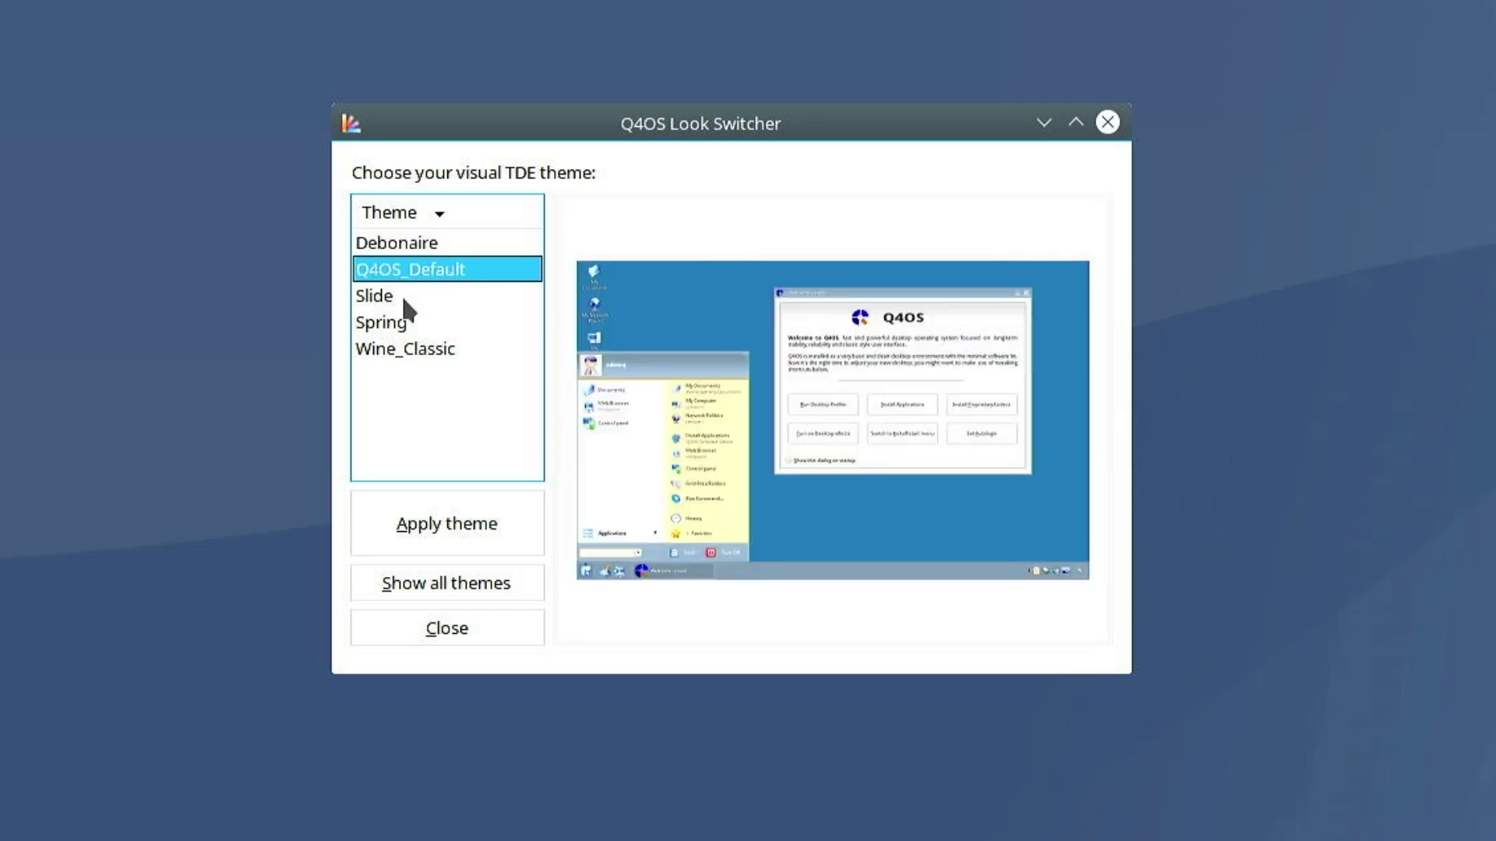
left_click(405, 297)
left_click(401, 324)
left_click(394, 357)
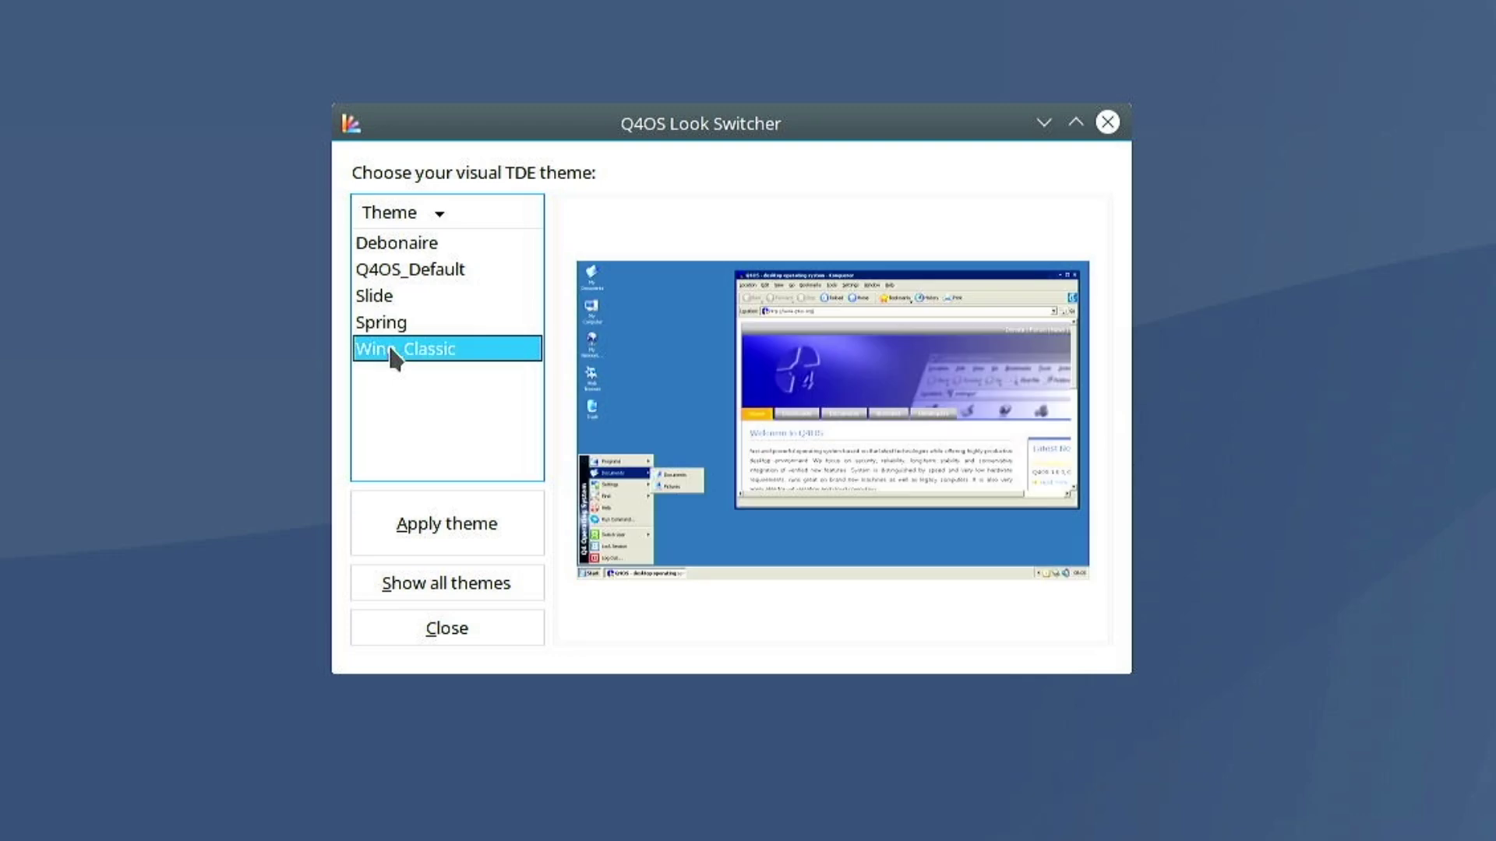
left_click(403, 268)
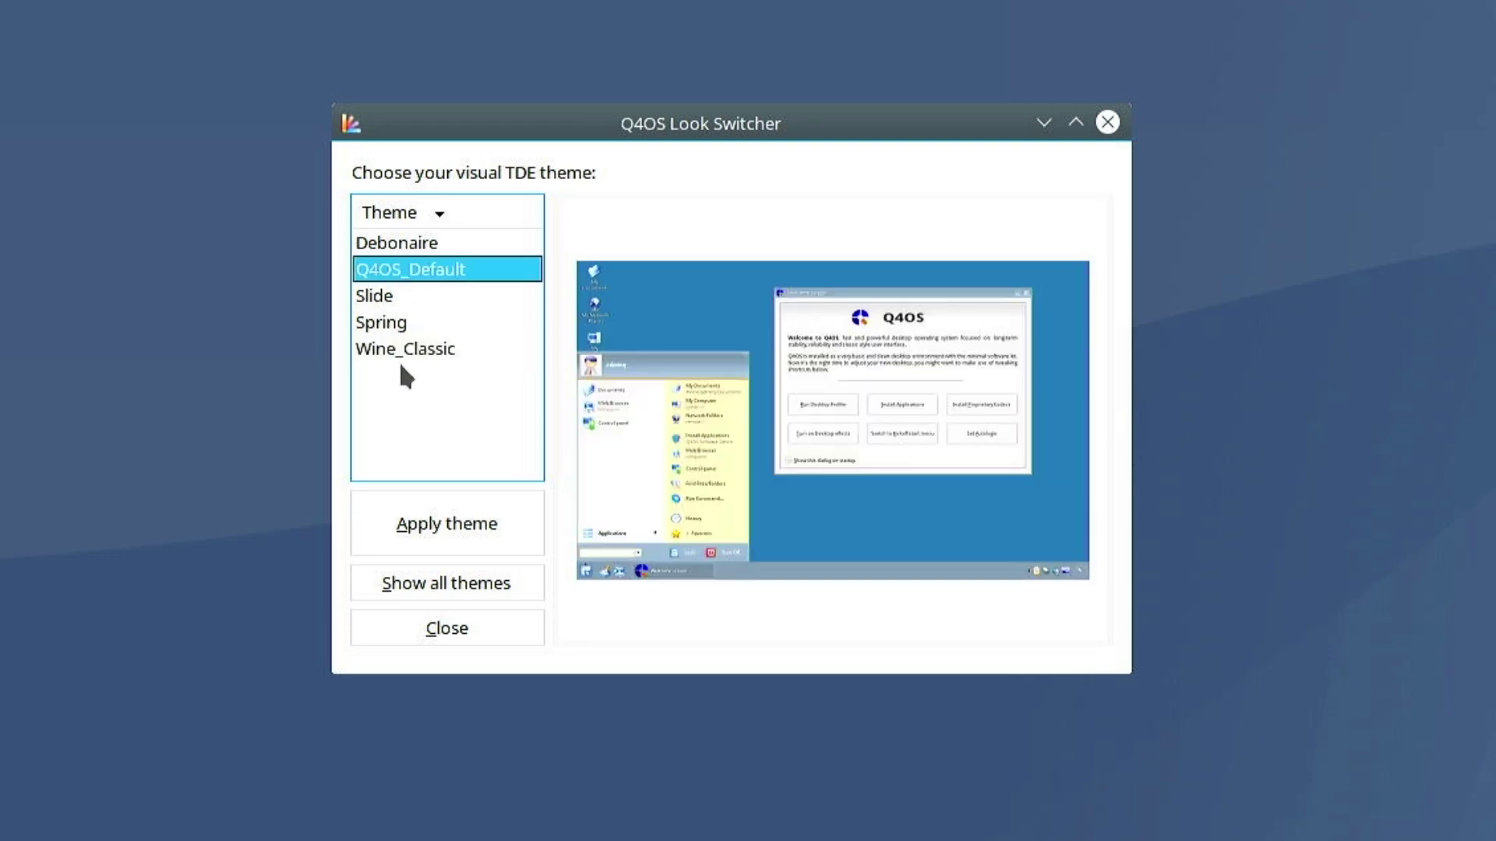
left_click(418, 531)
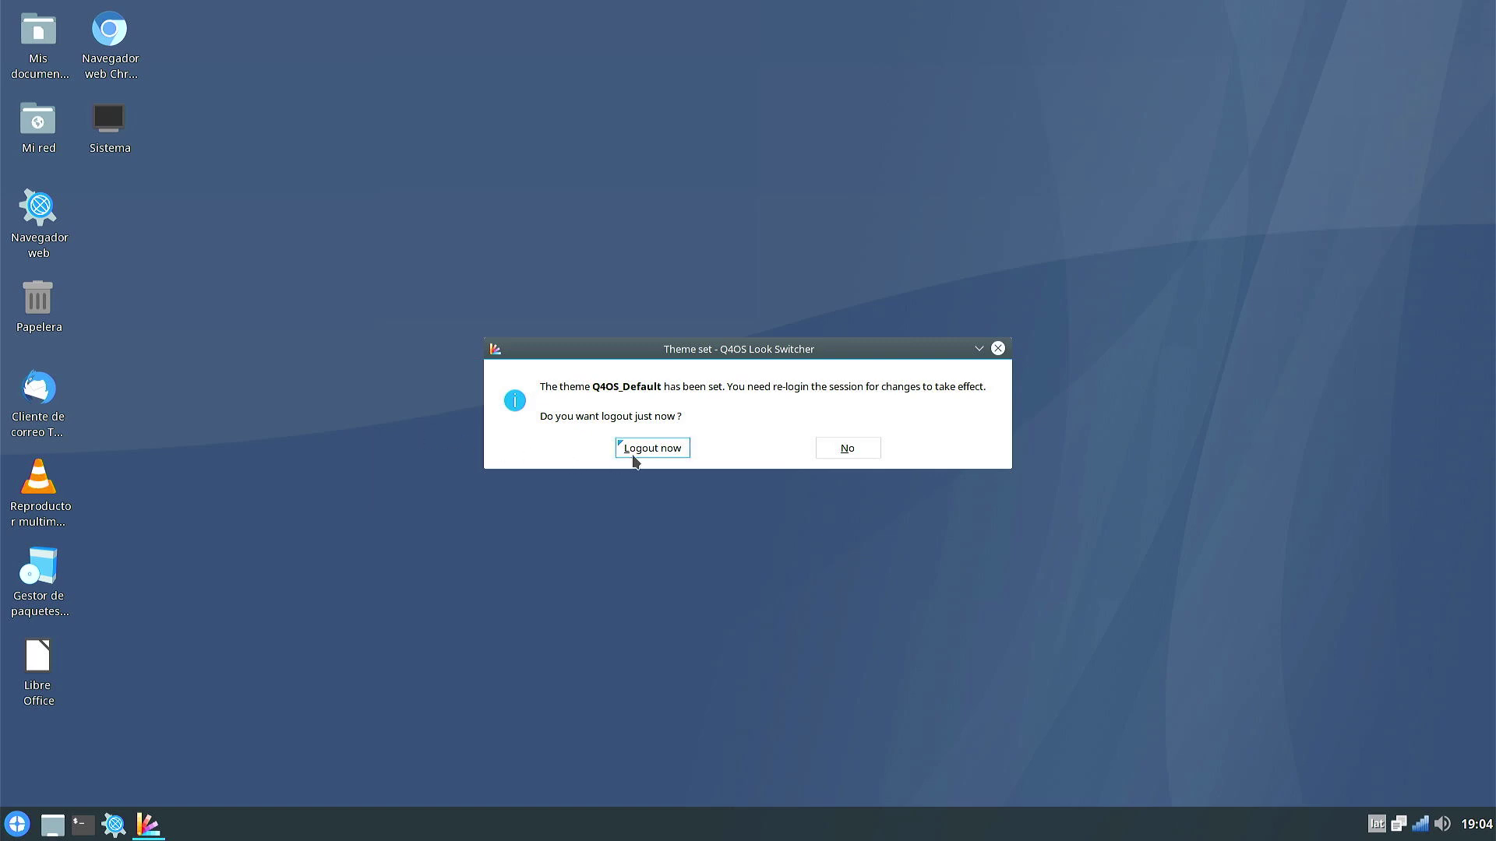
Step: Log out to load the new theme, log back in with the account password and look through the applications menu
left_click(676, 449)
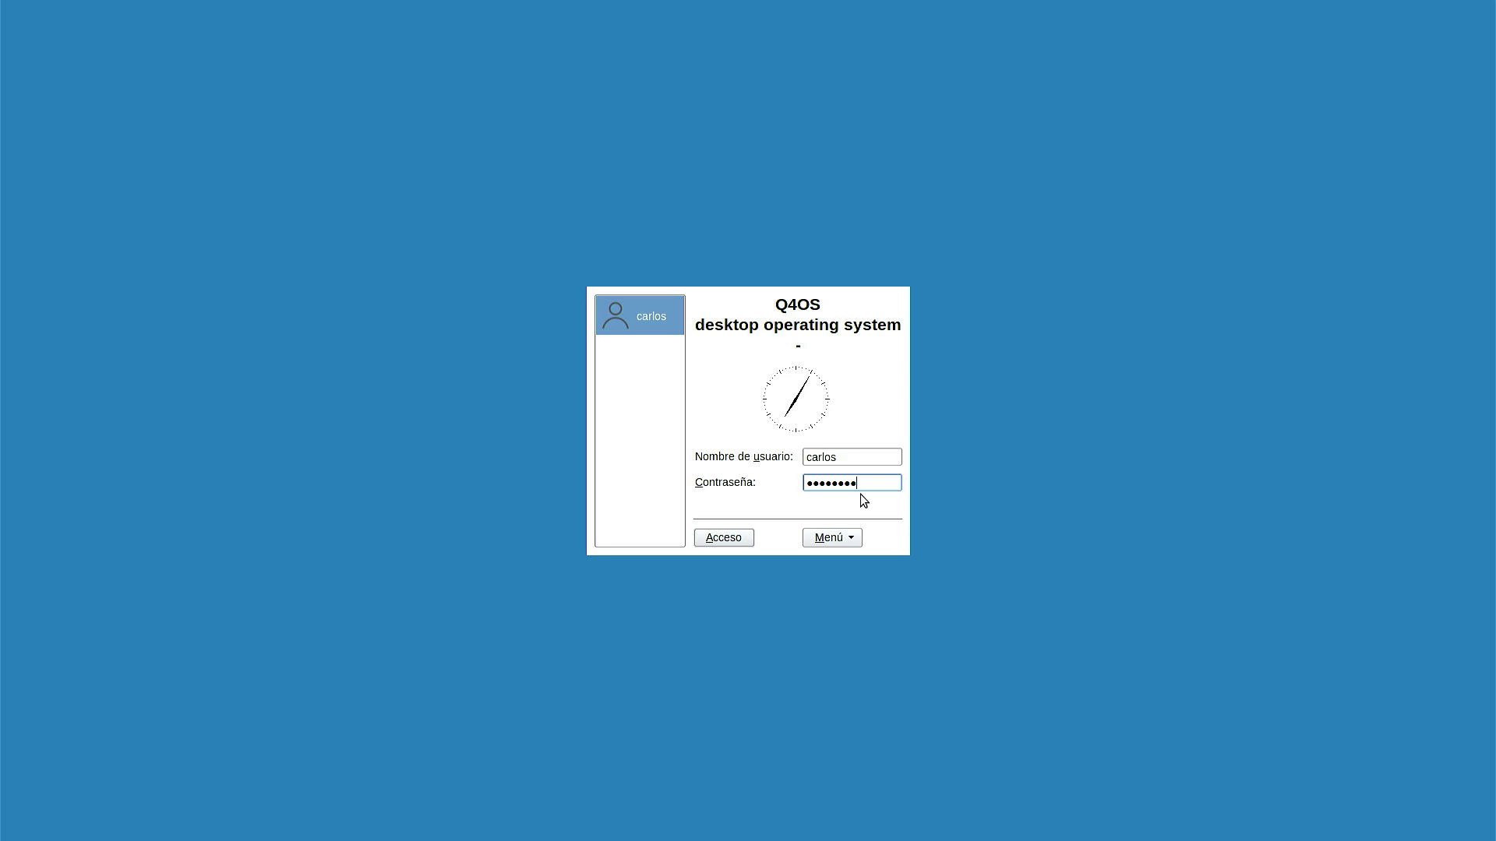
key("Return")
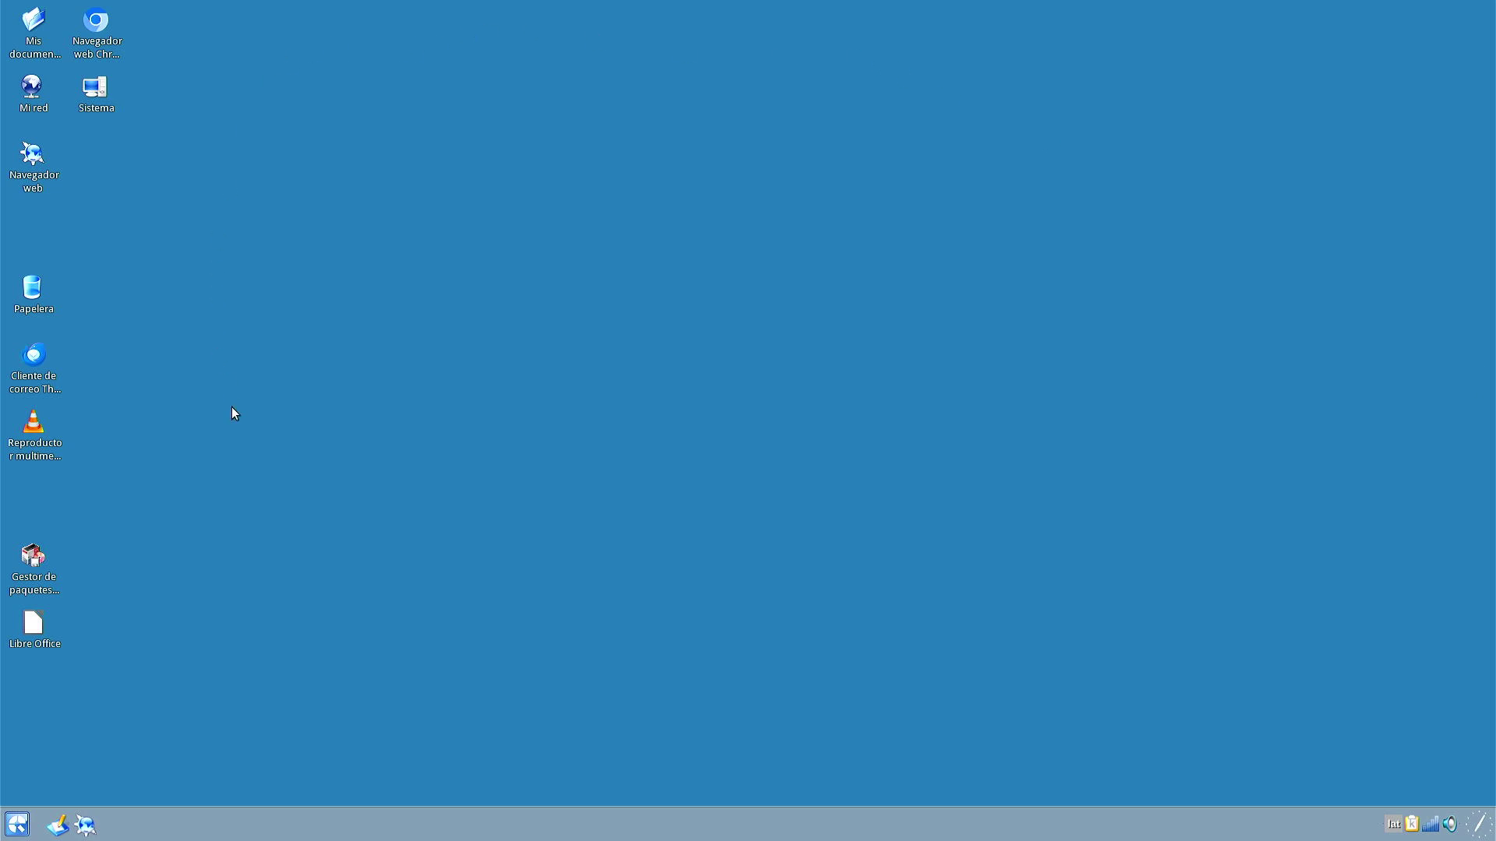
left_click(17, 826)
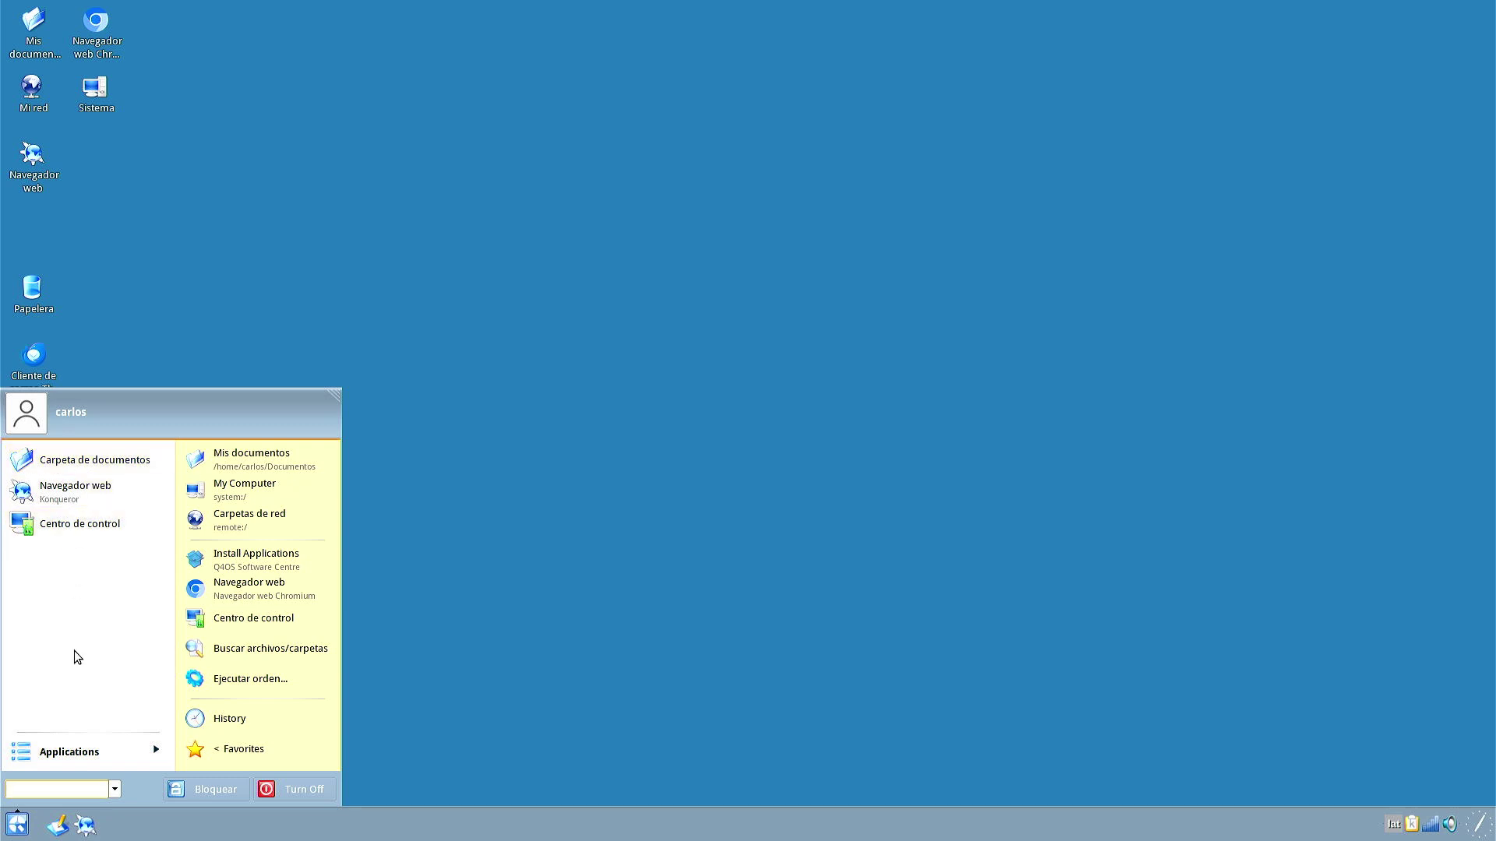
left_click(83, 747)
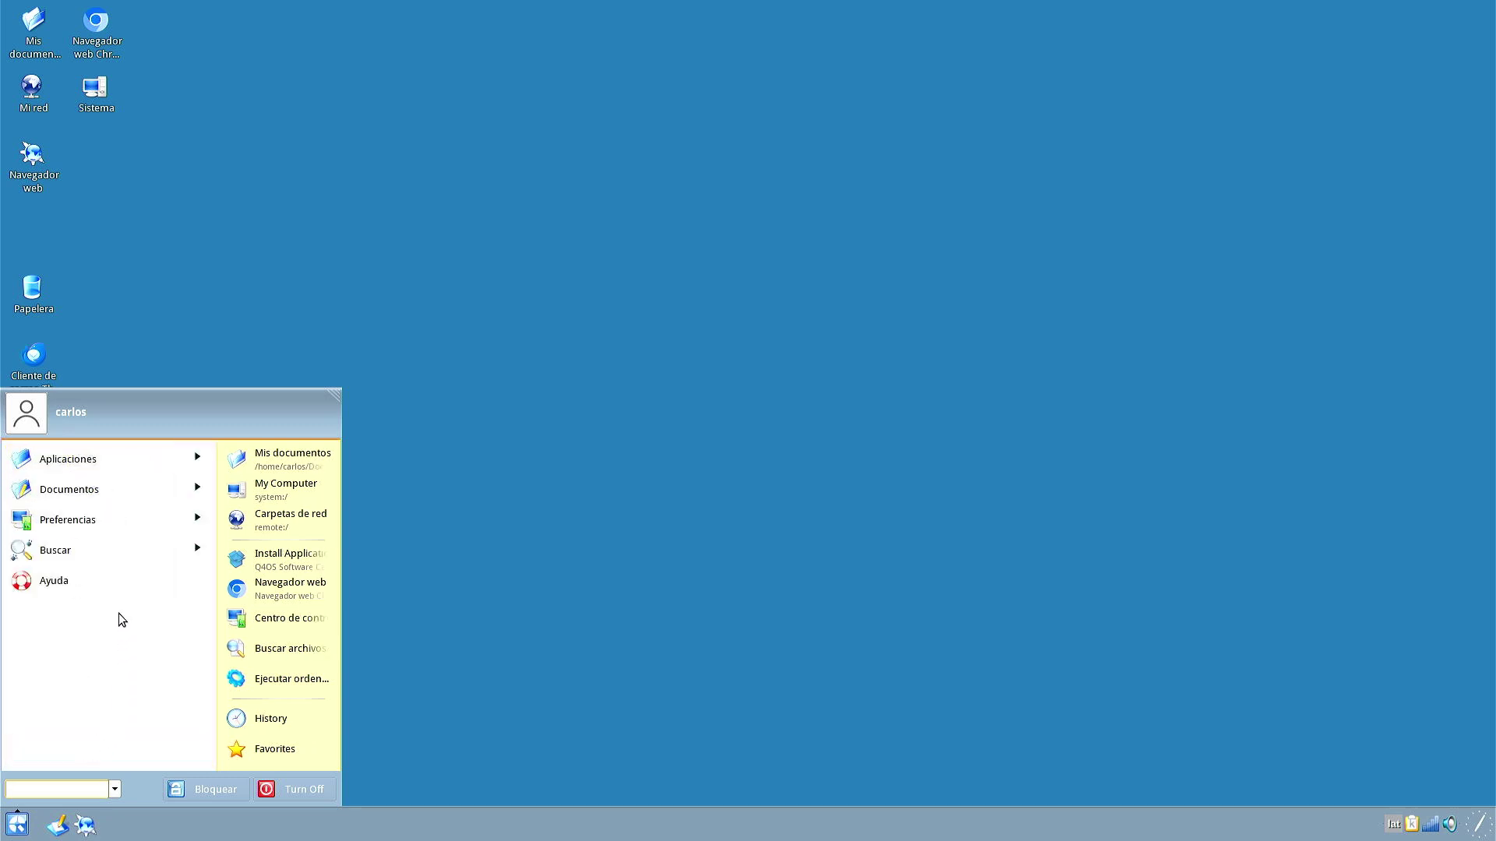
left_click(118, 460)
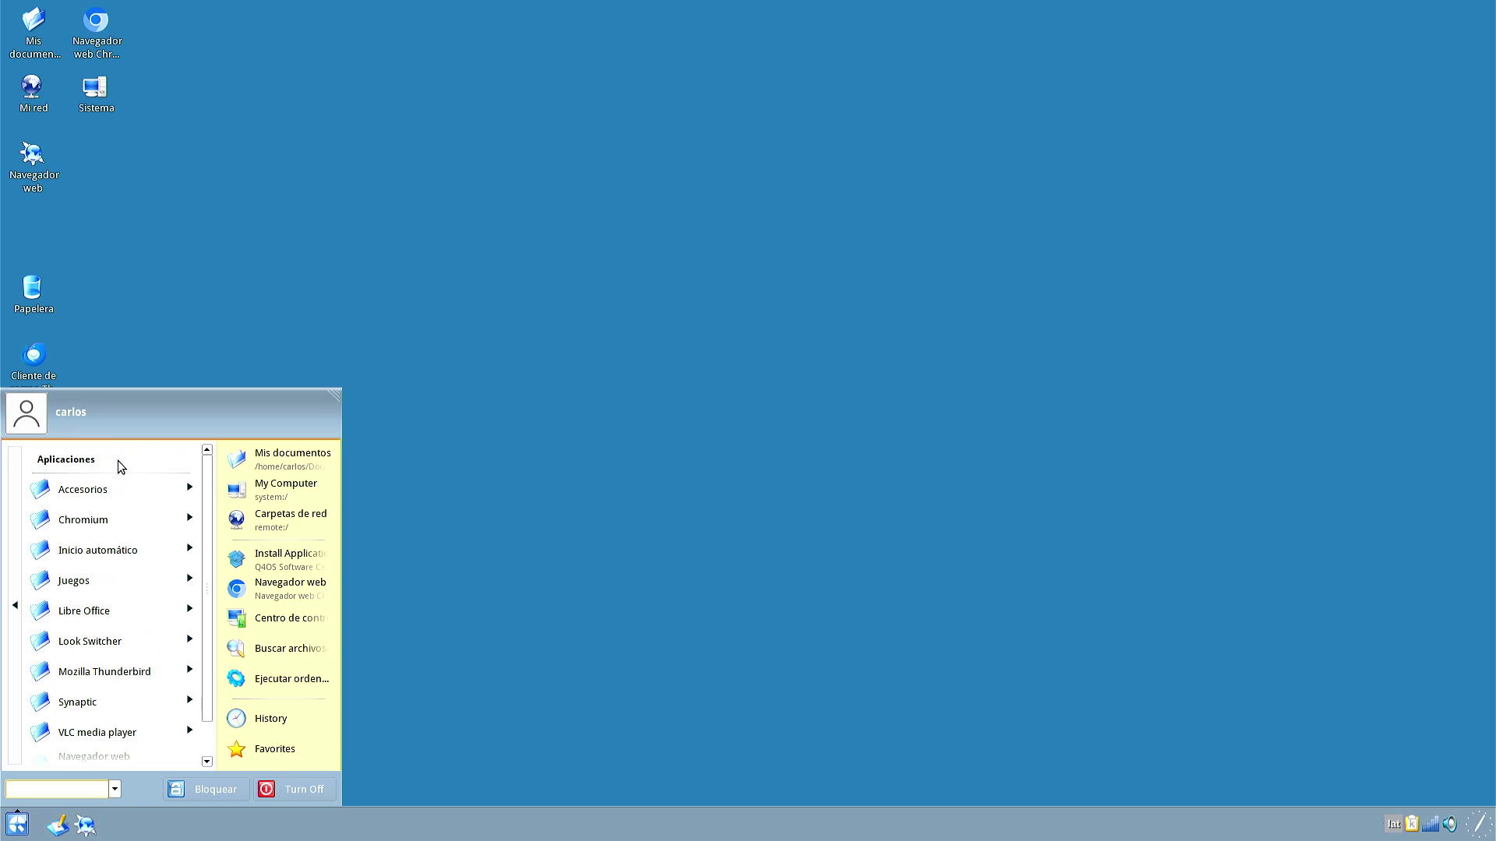
left_click(659, 545)
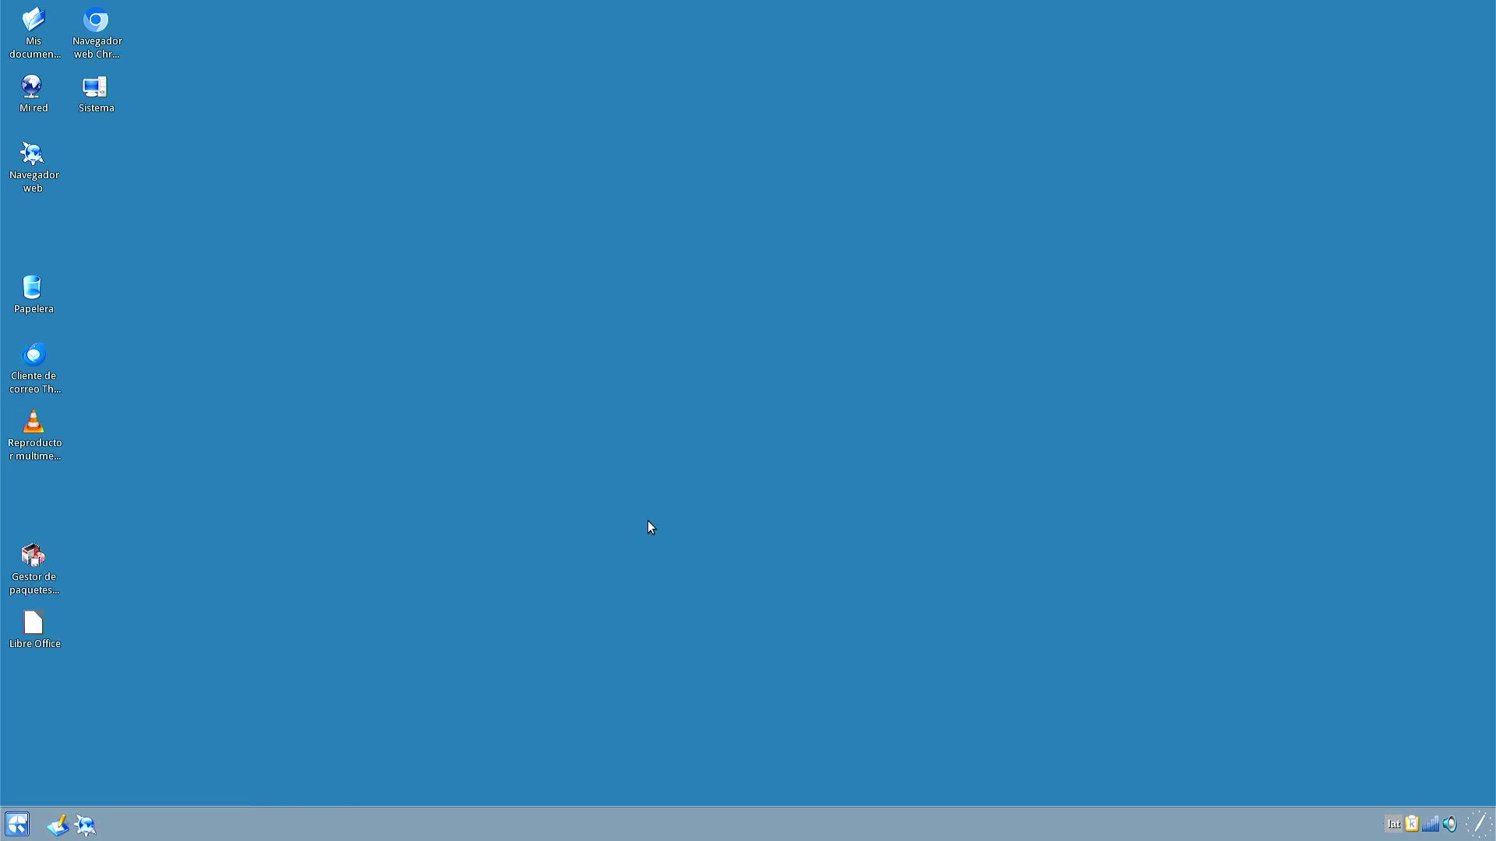
Step: Open Look Switcher from the installed applications, move its window toward the middle of the desktop and apply the Slide theme
left_click(15, 826)
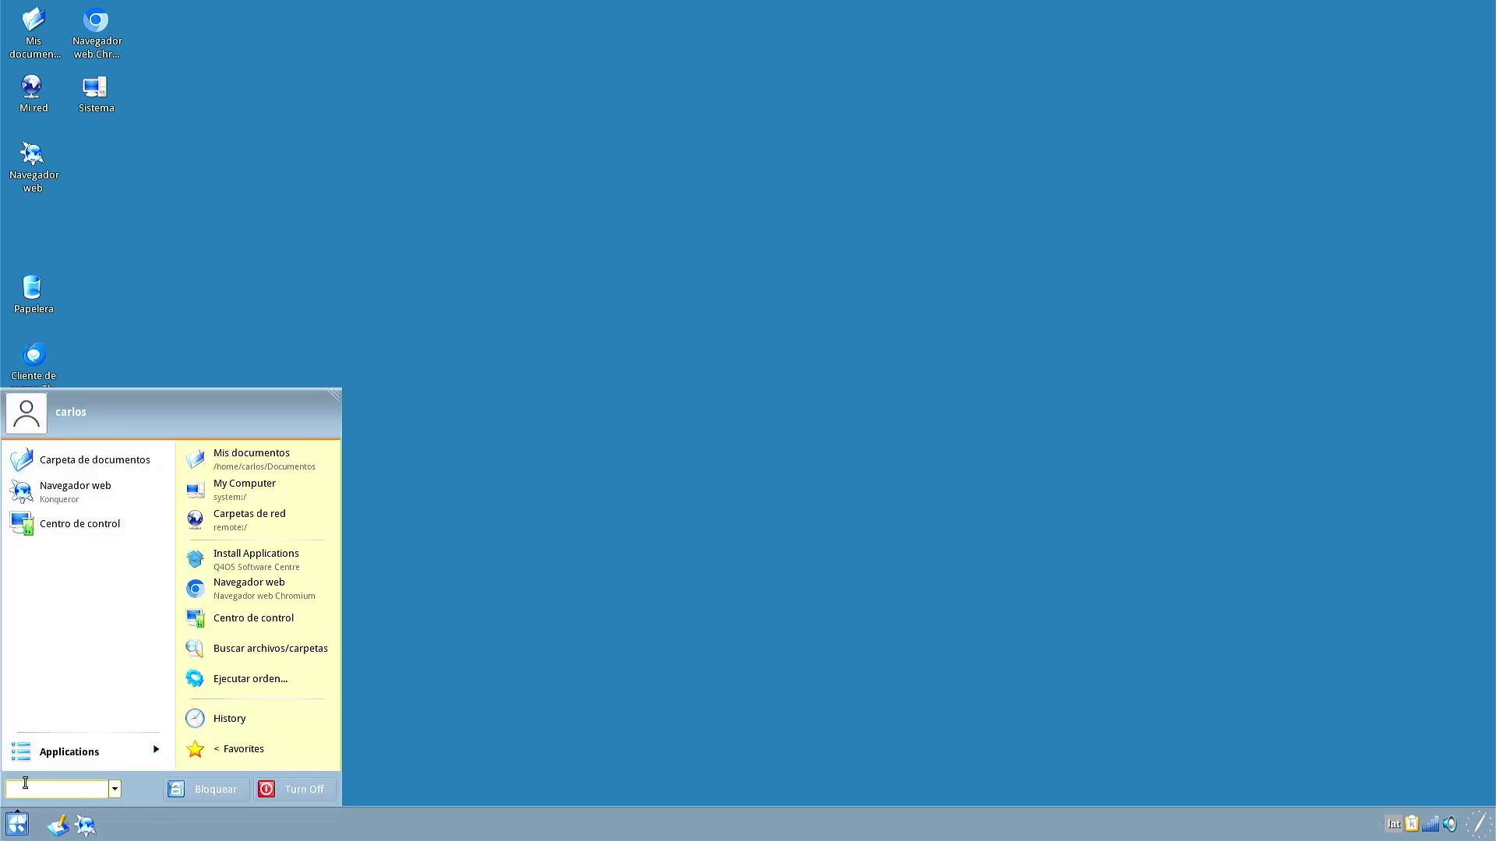
left_click(35, 752)
left_click(115, 462)
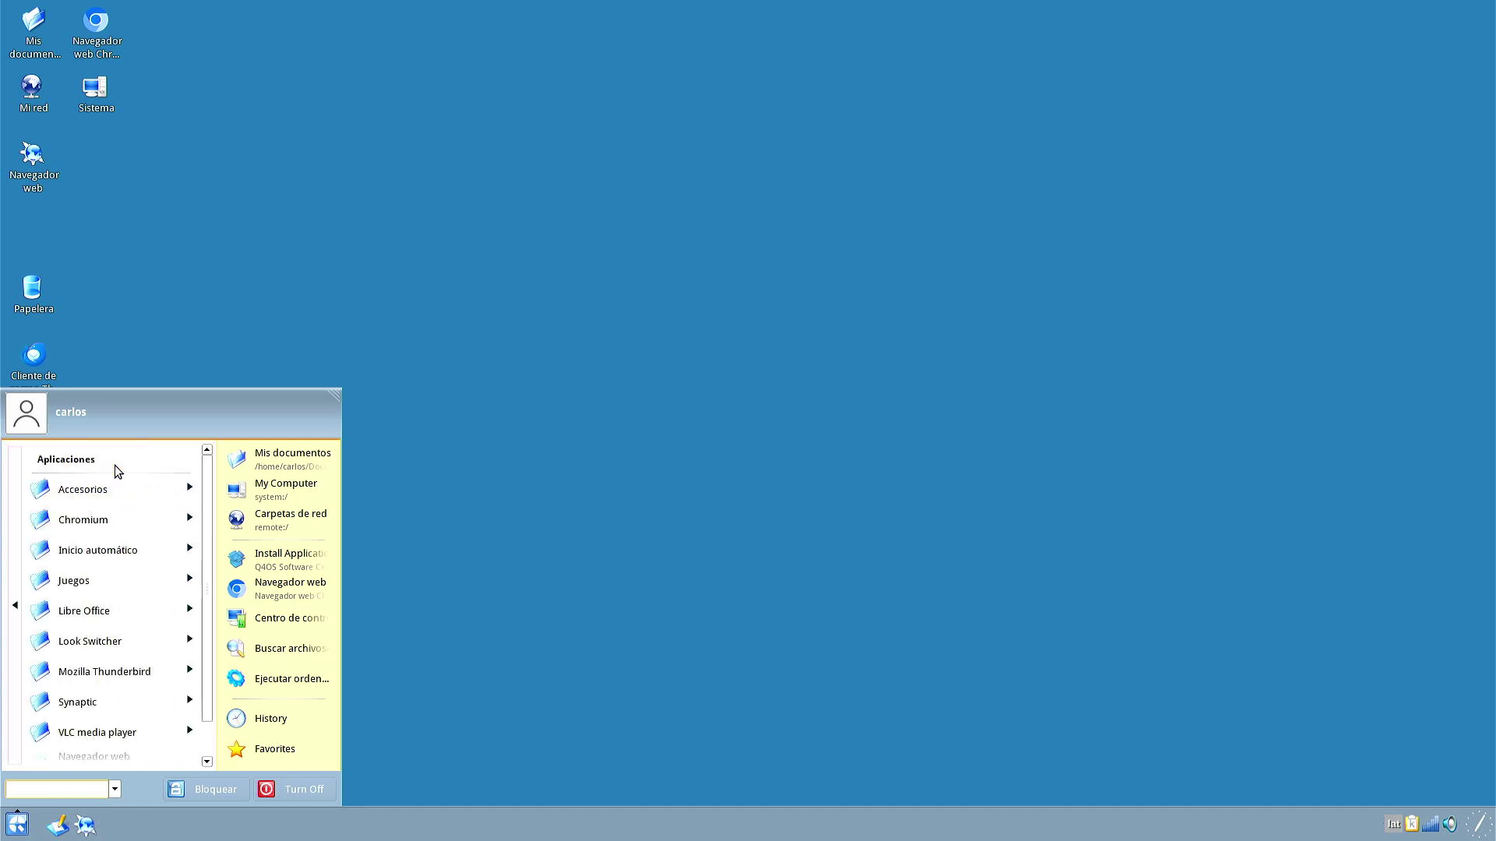
left_click(120, 640)
left_click(115, 498)
left_click_drag(320, 17, 668, 247)
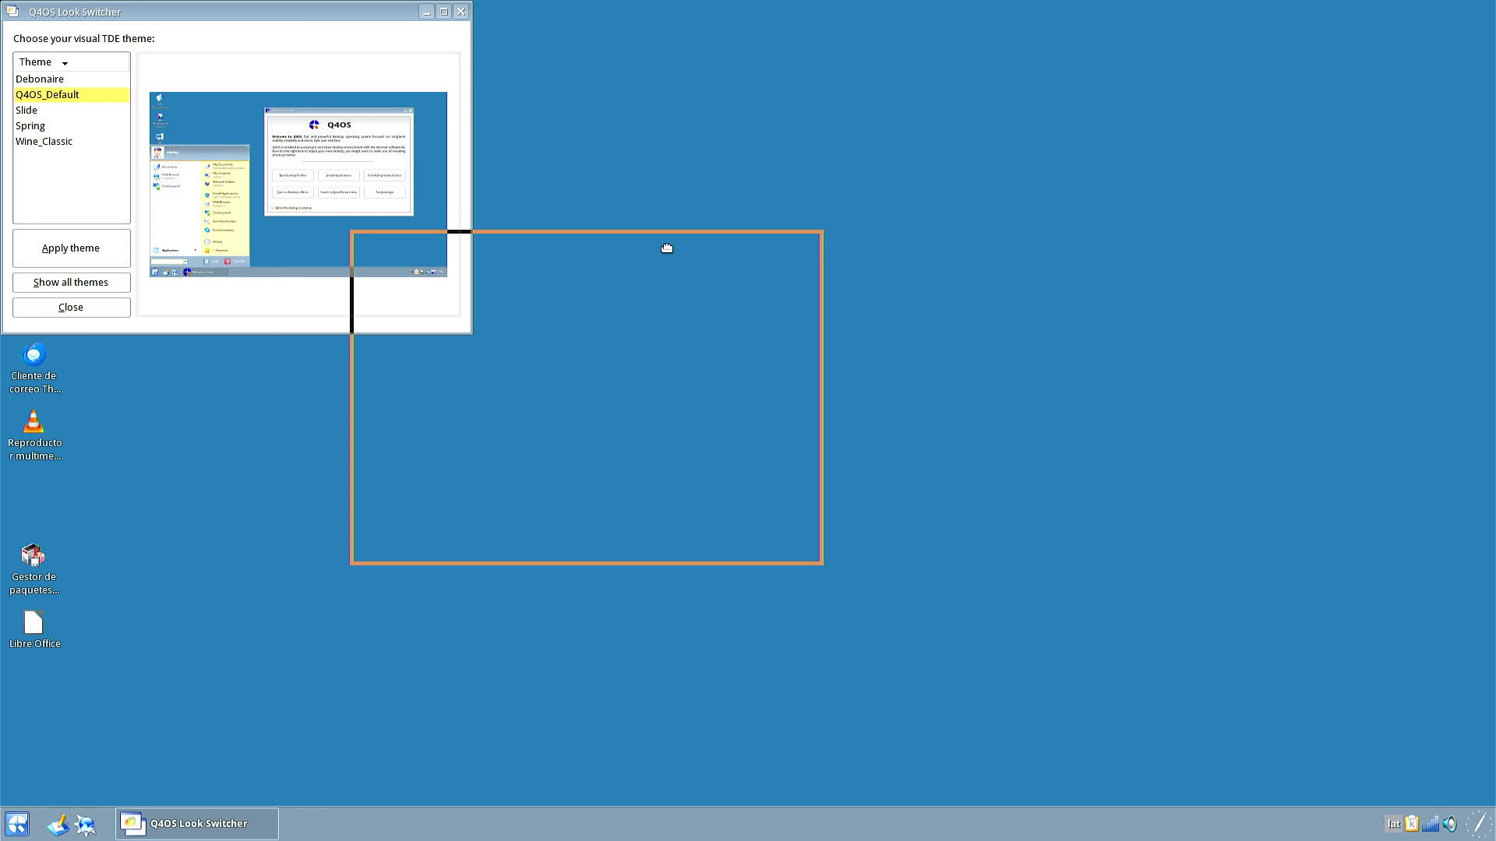
left_click(379, 343)
left_click(405, 477)
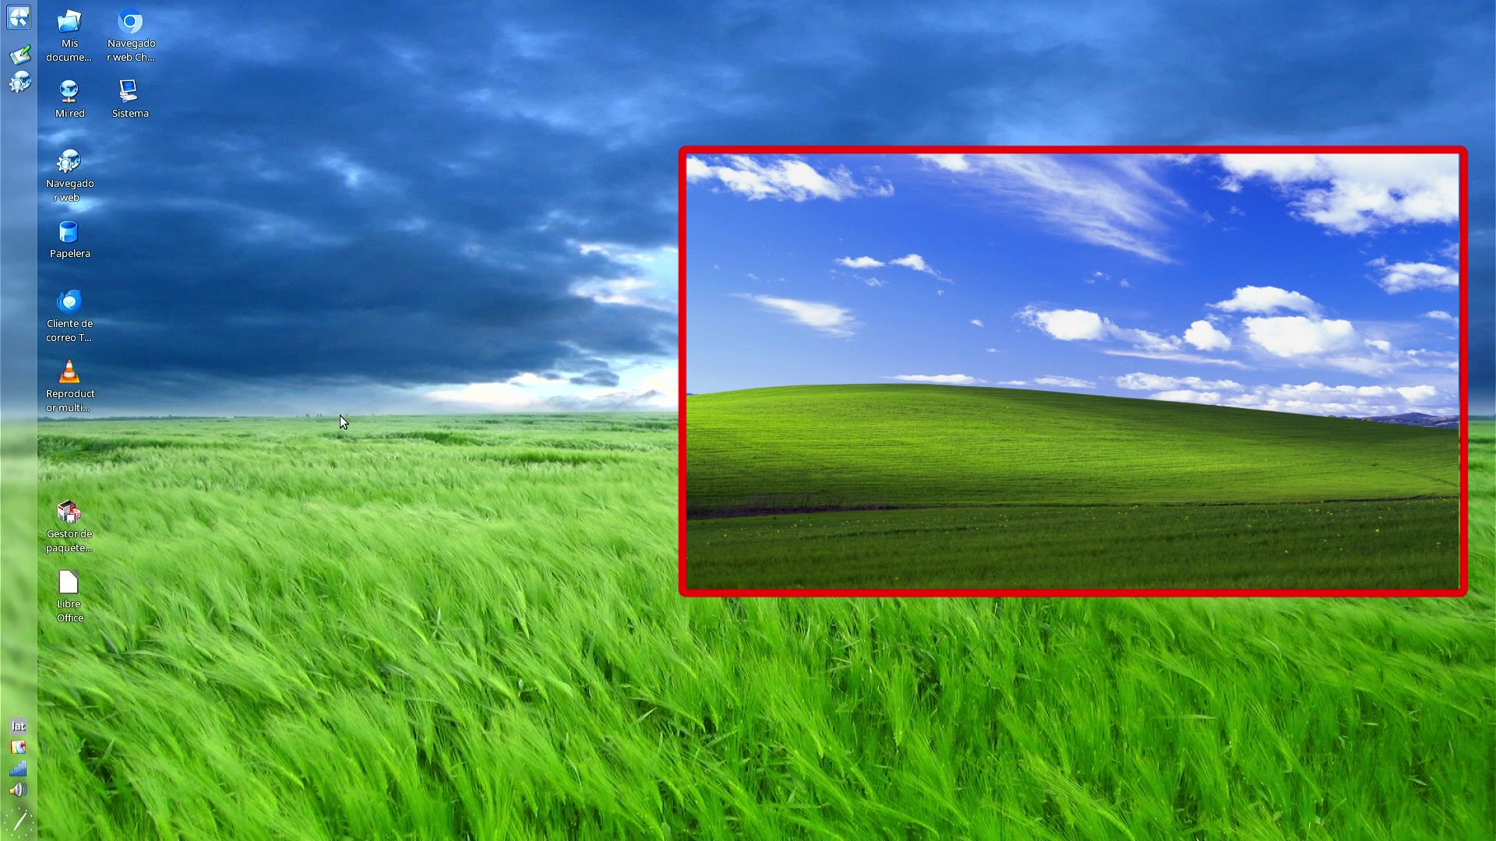
Step: Set the panel's position to the bottom centre of the screen, view the hiding and taskbar settings and close the Kicker configuration
right_click(15, 281)
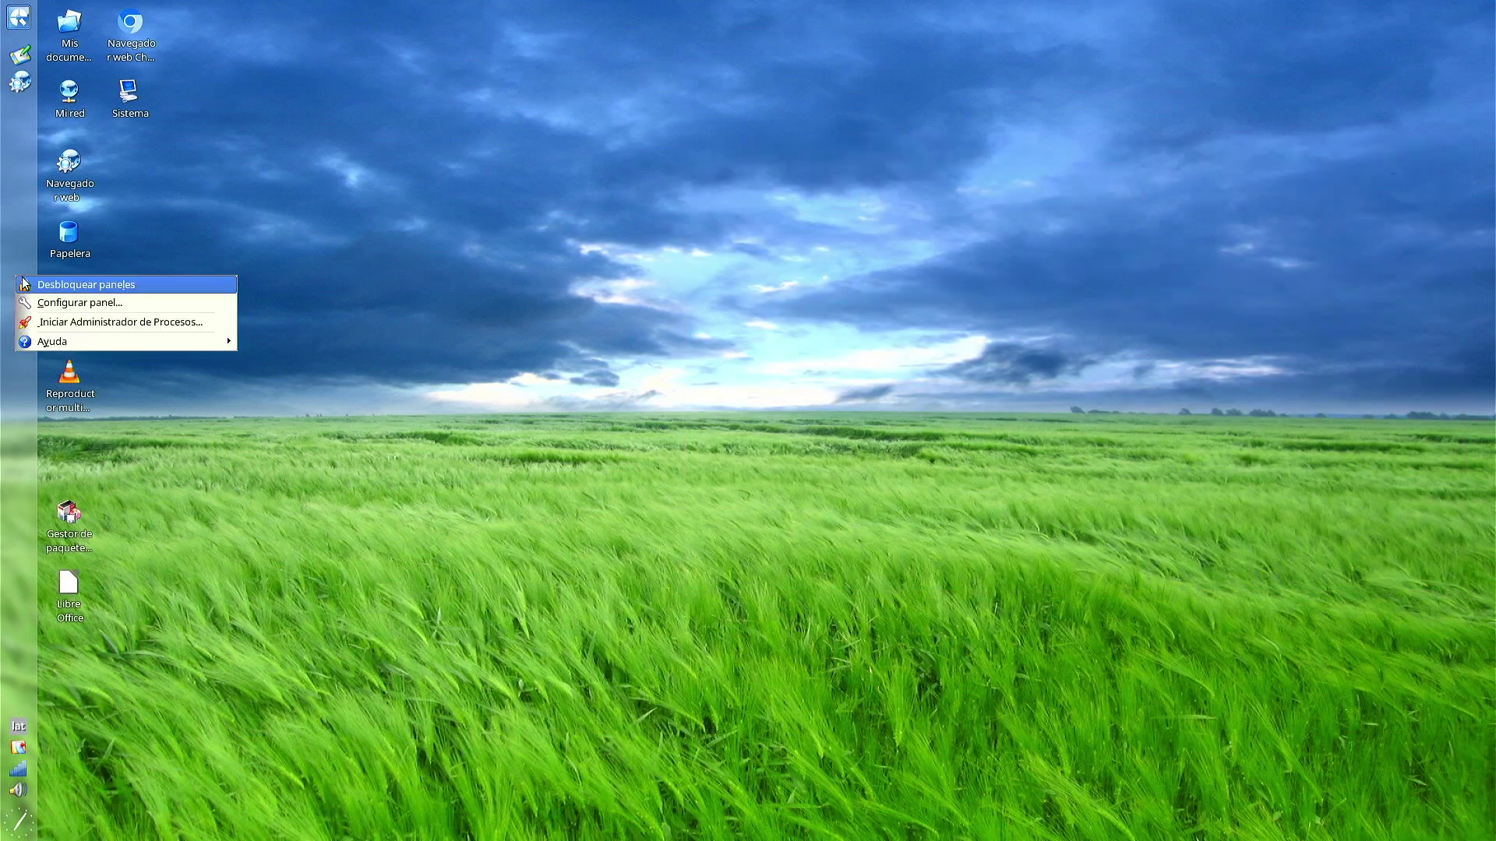
left_click(44, 302)
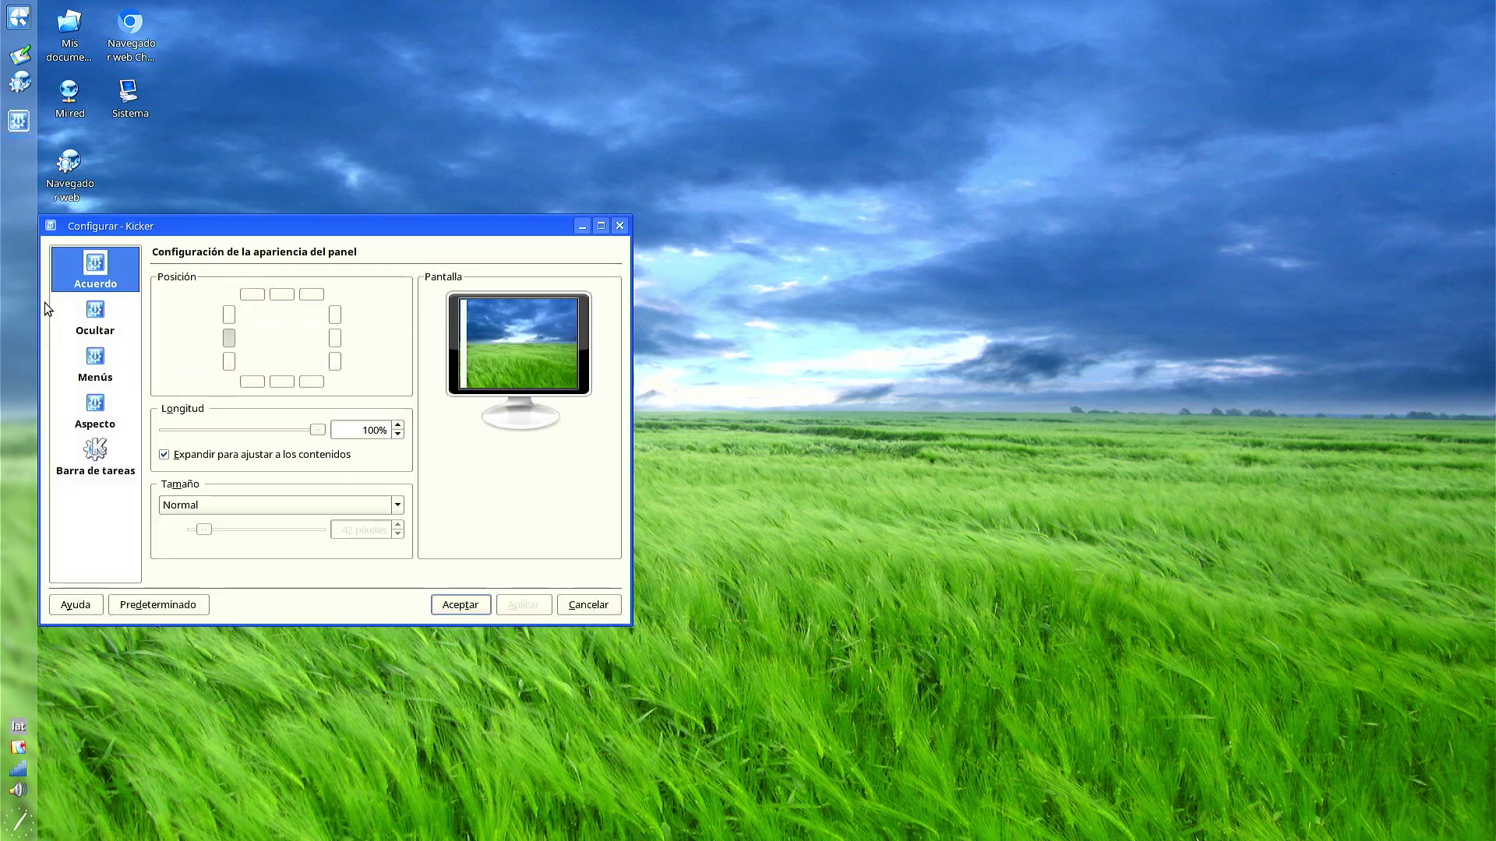
left_click(281, 382)
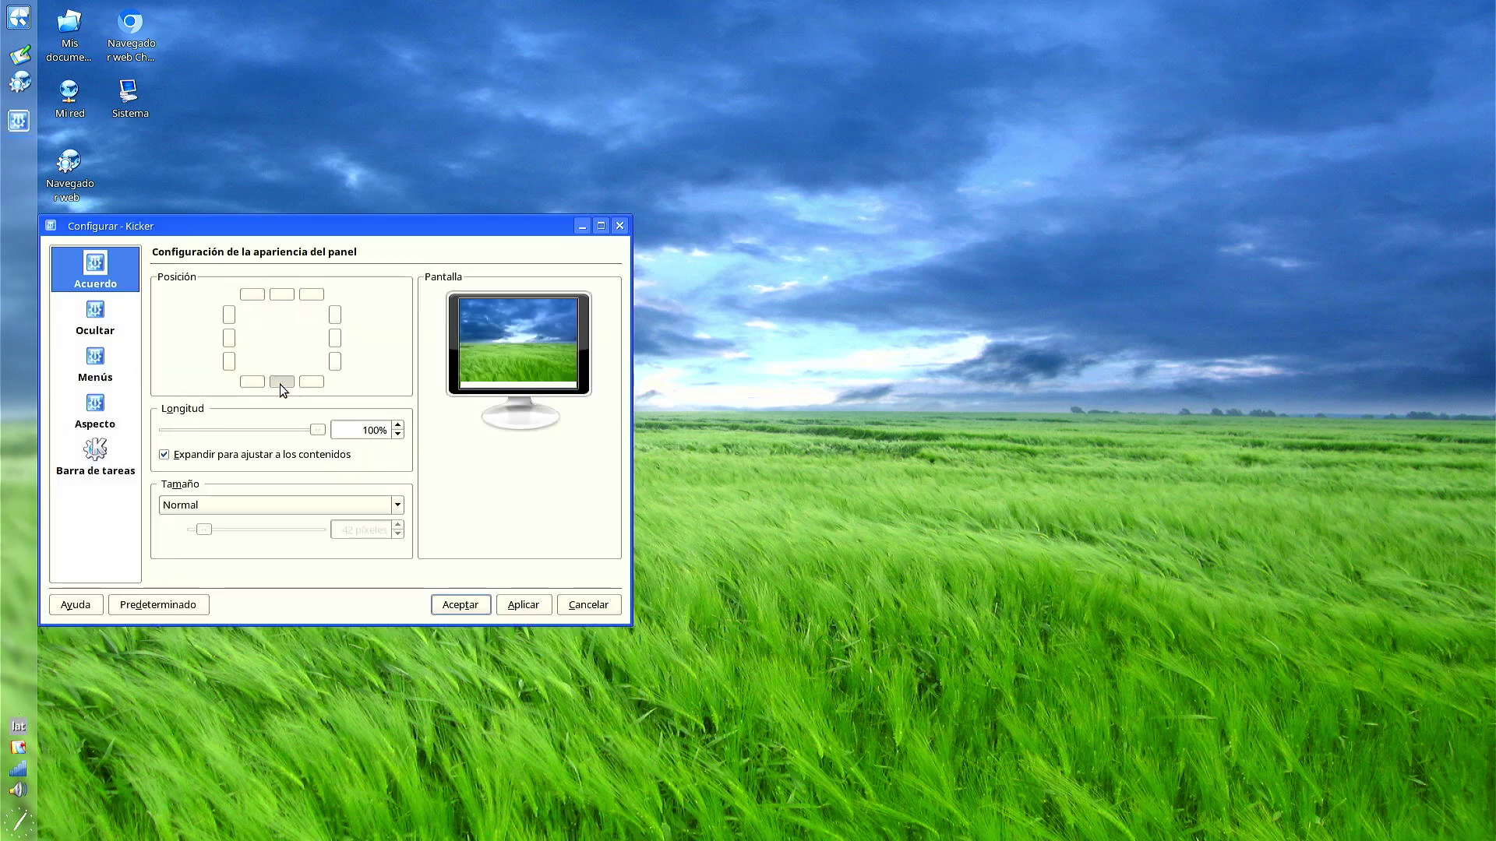
left_click(518, 609)
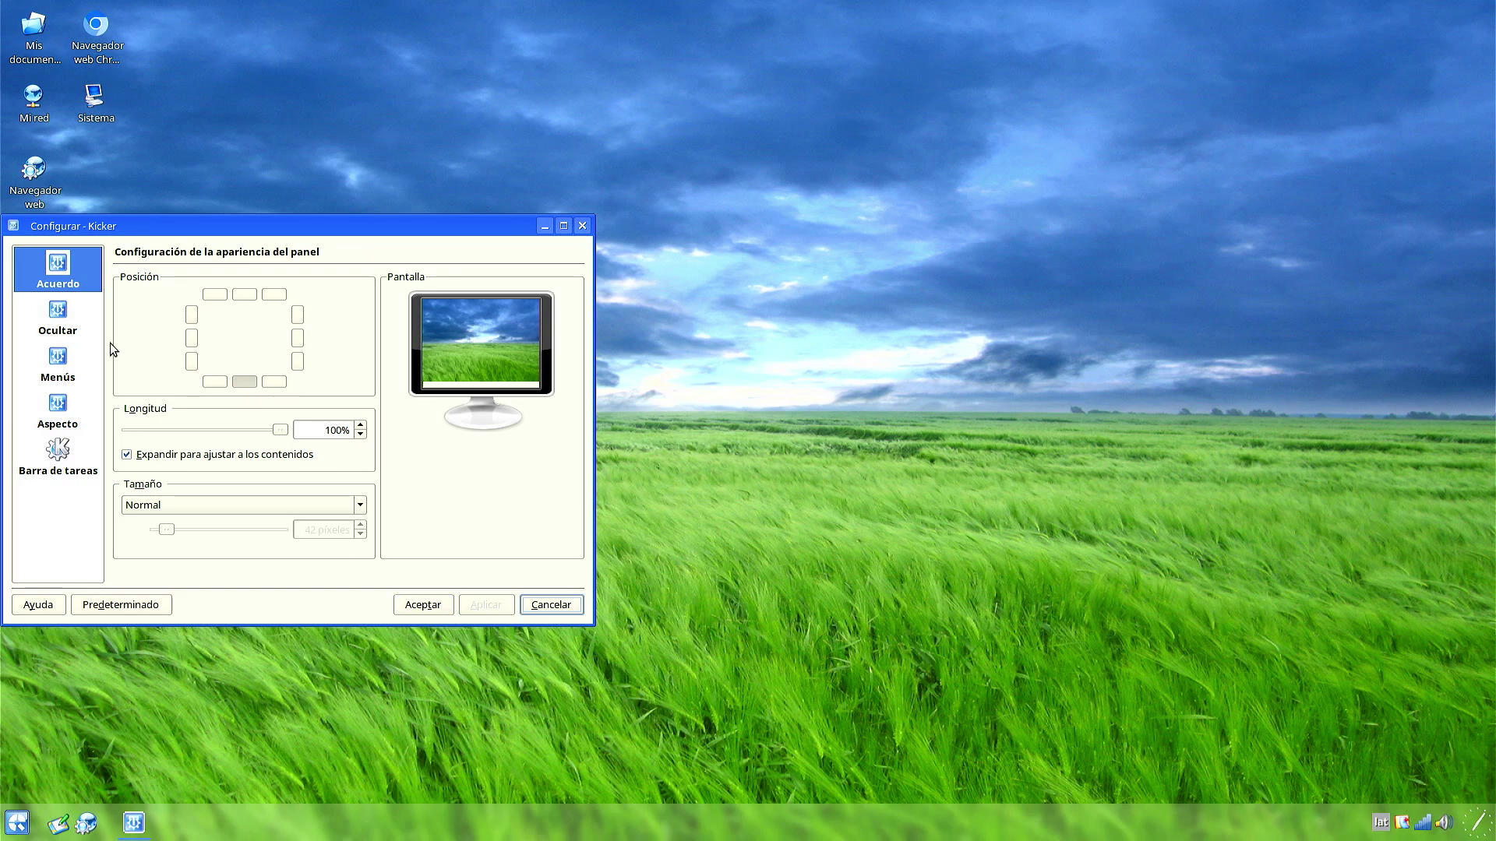
left_click(61, 320)
left_click(58, 460)
left_click(601, 759)
Step: Open Look Switcher from the preferences applications, move its window toward the middle of the desktop and apply the Spring theme
left_click(18, 824)
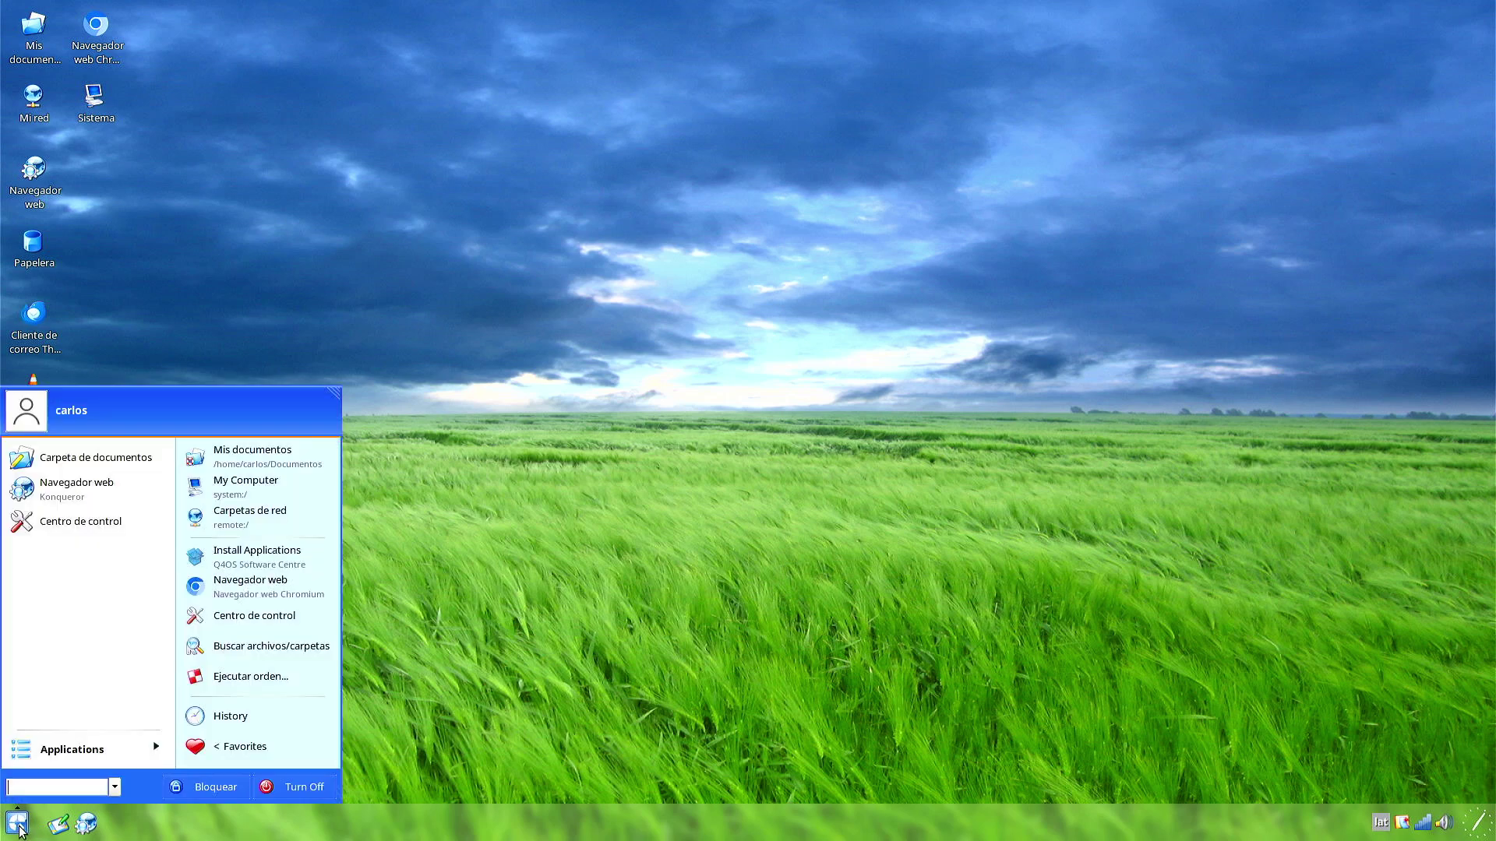
left_click(62, 749)
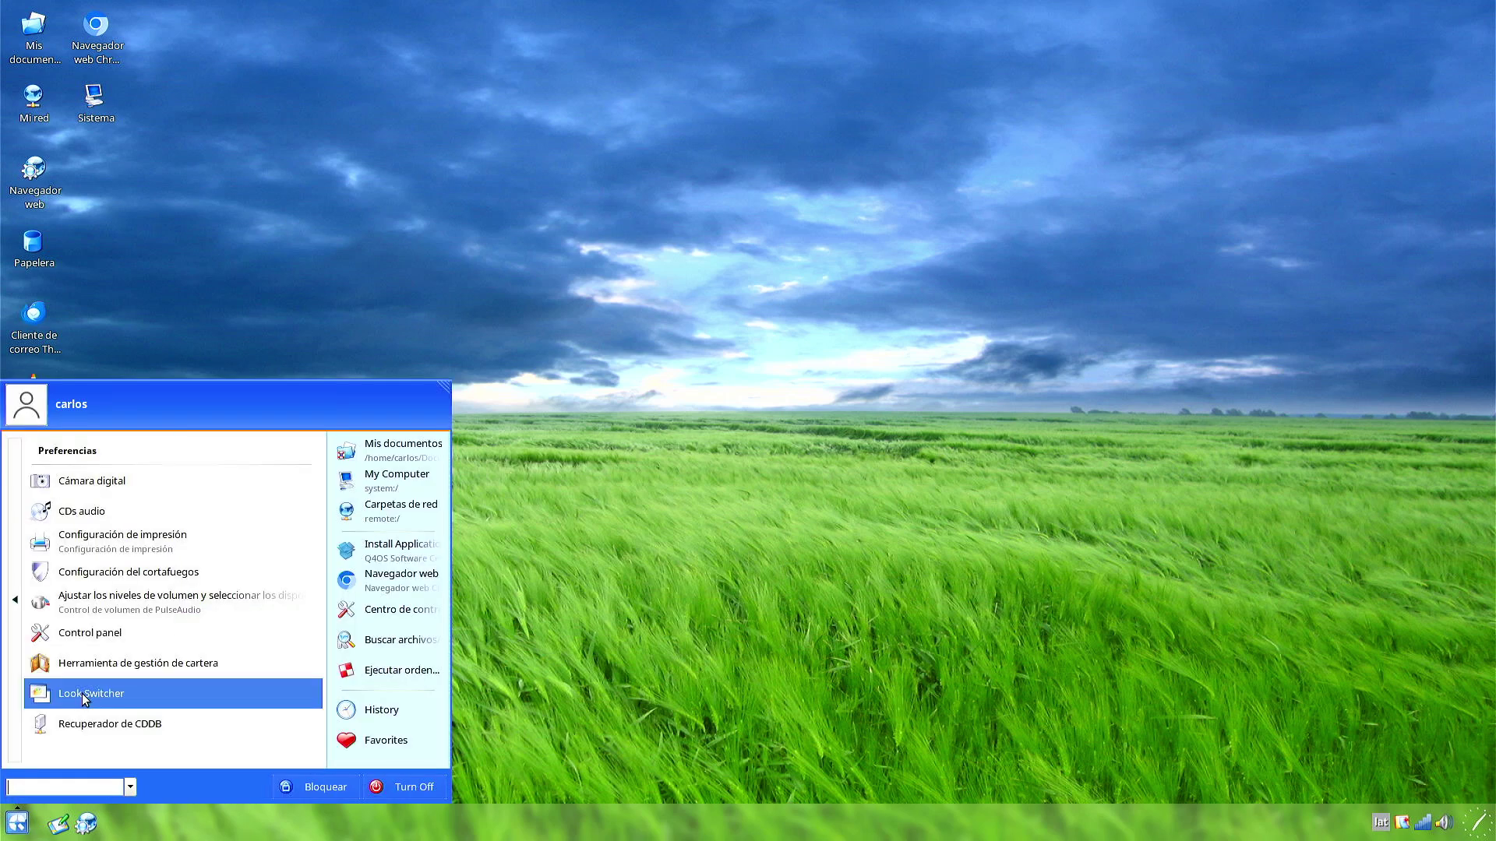
left_click(85, 694)
left_click_drag(315, 20, 740, 220)
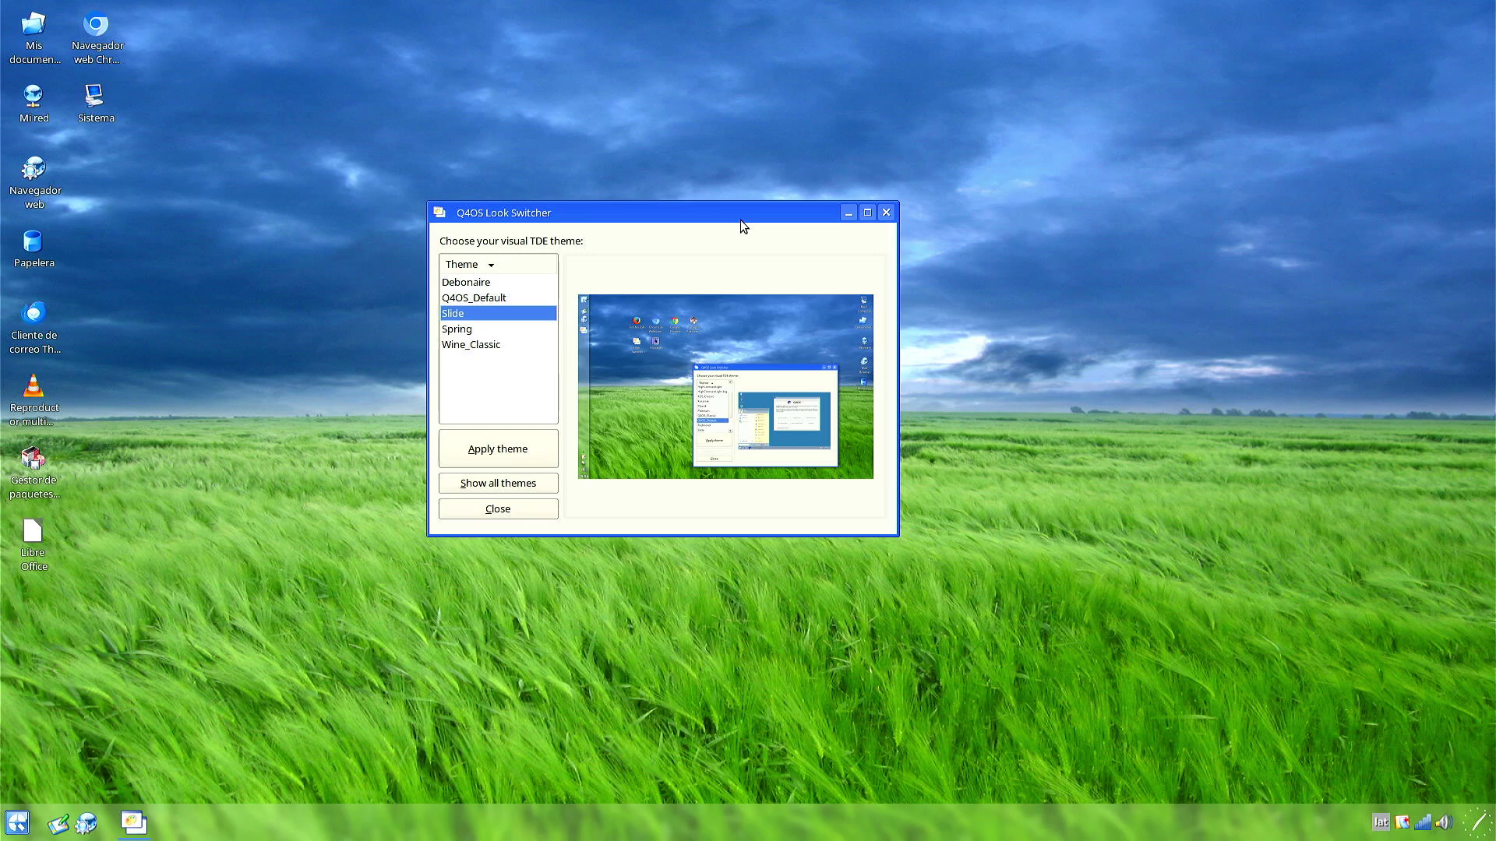
left_click(466, 330)
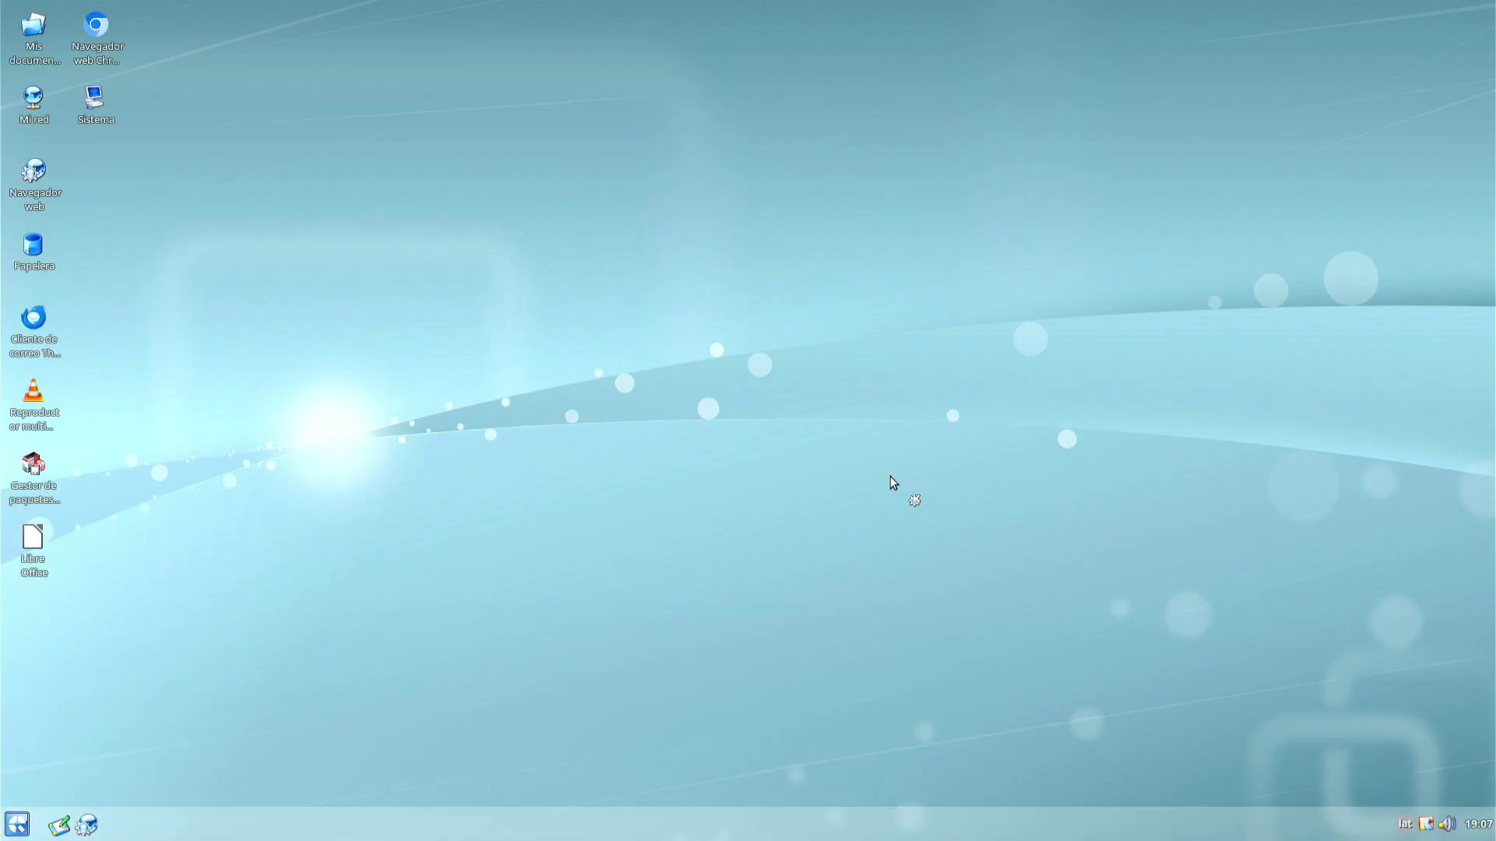
Step: Open Look Switcher again from the Spring desktop and apply the Wine_Classic theme
left_click(8, 829)
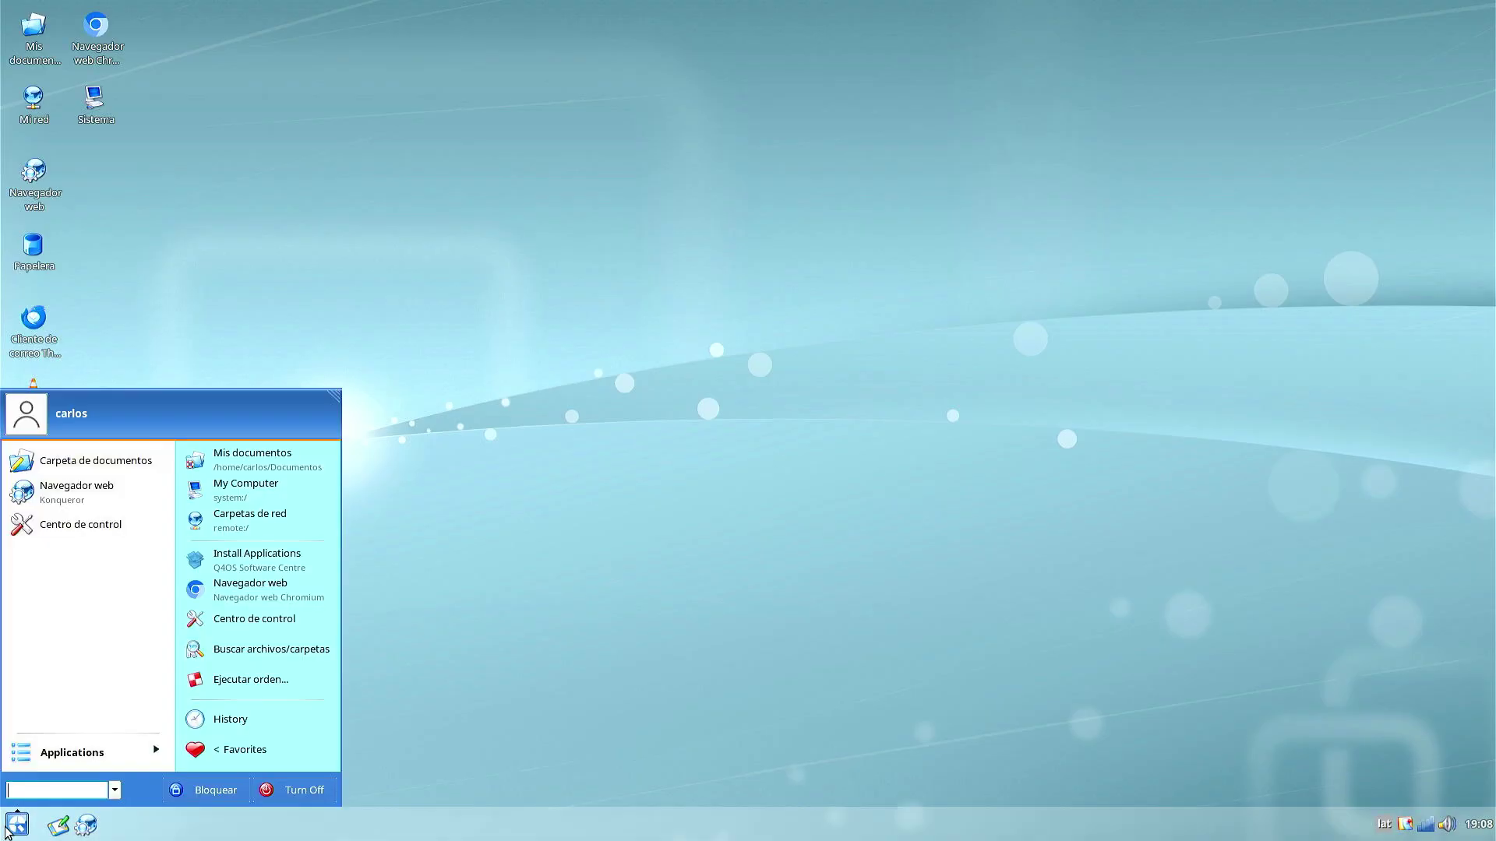
left_click(75, 751)
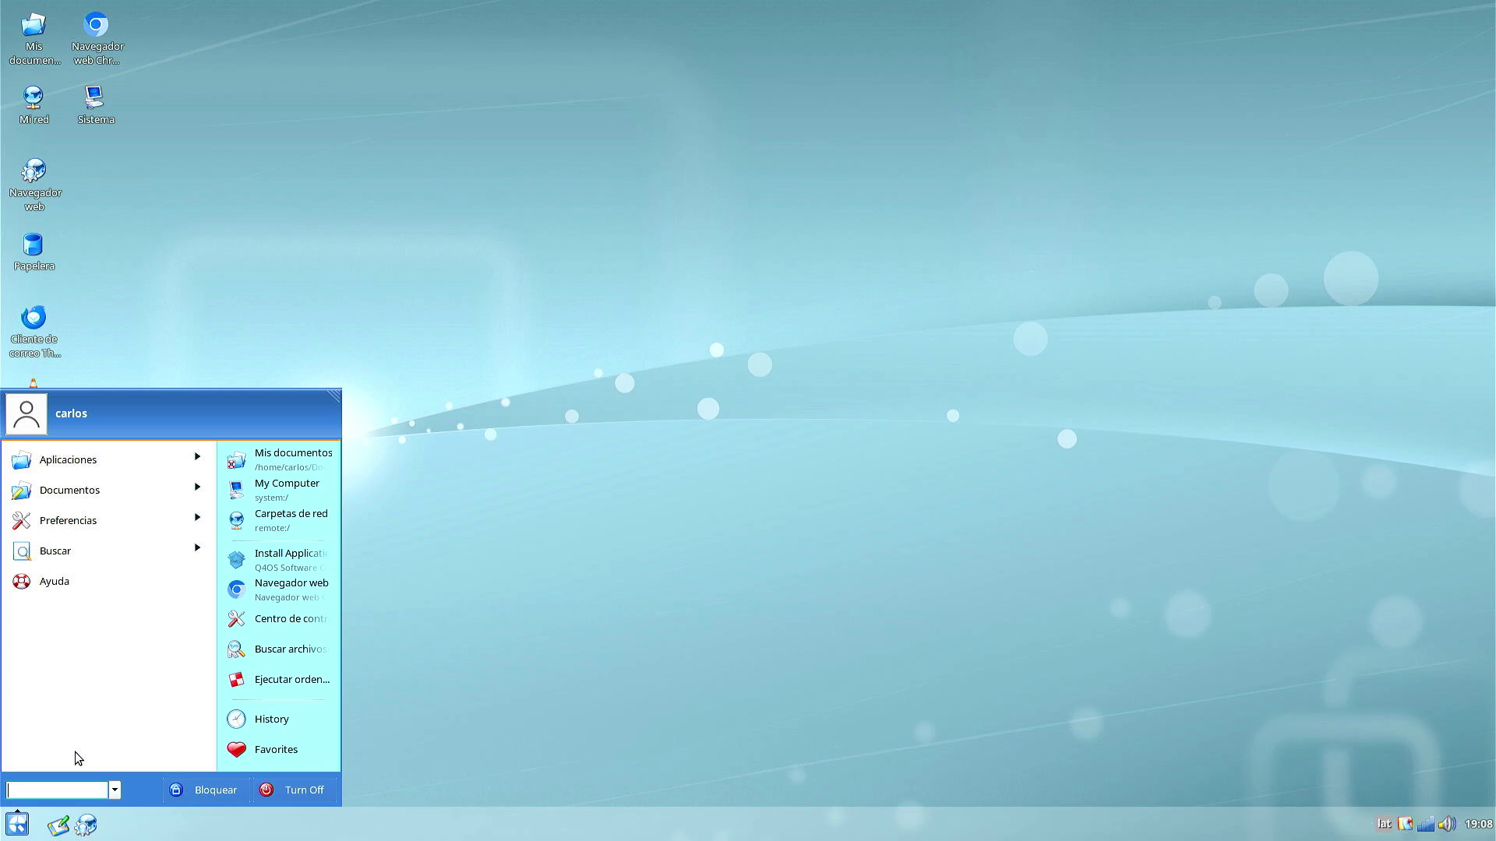
left_click(143, 549)
left_click(144, 549)
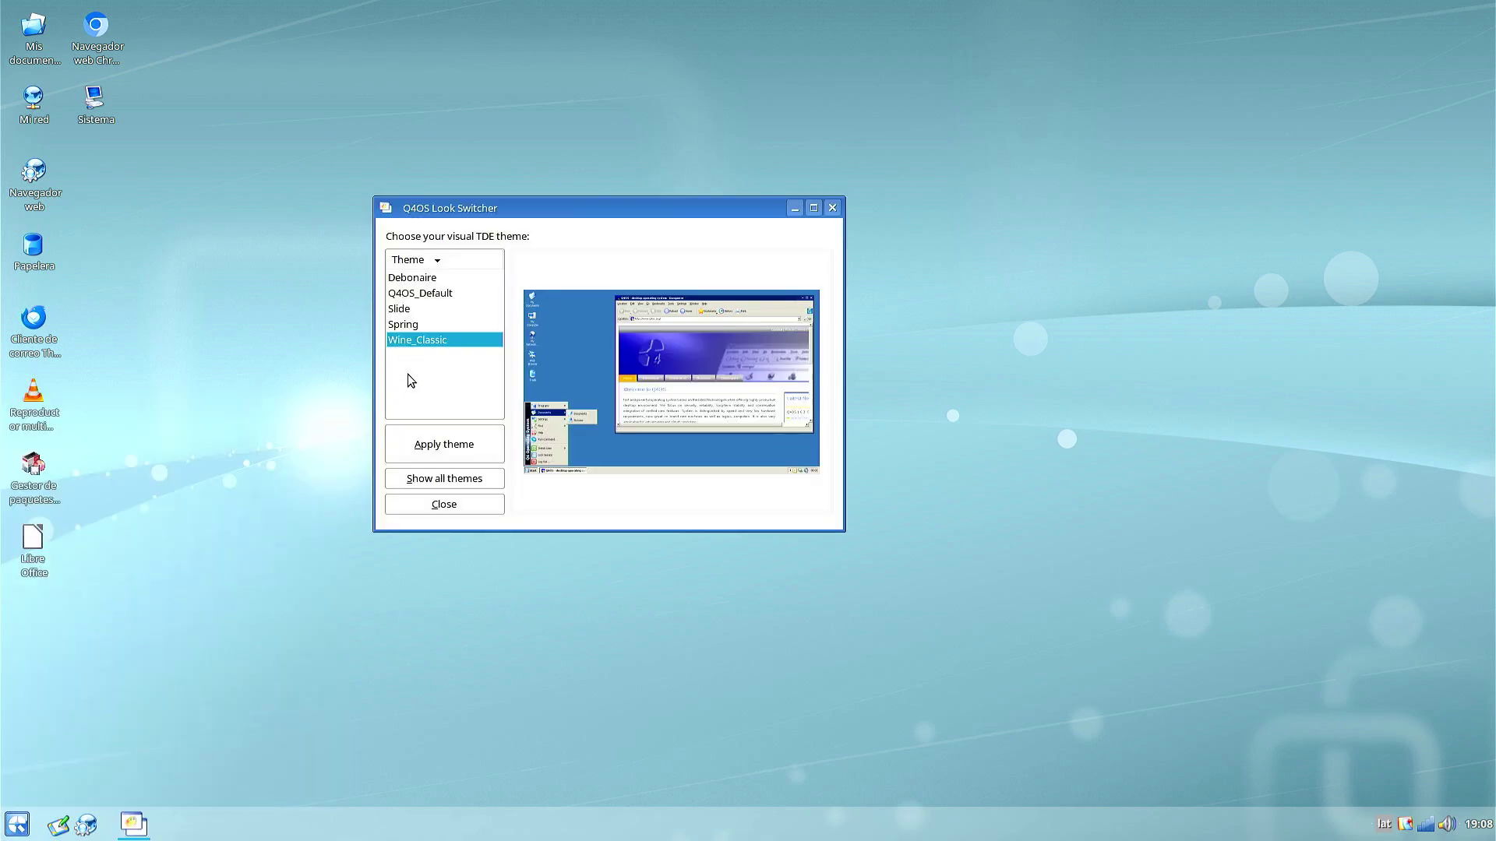
left_click(418, 450)
Step: Open Look Switcher from the Wine_Classic desktop, list all system themes and look through them
left_click(35, 829)
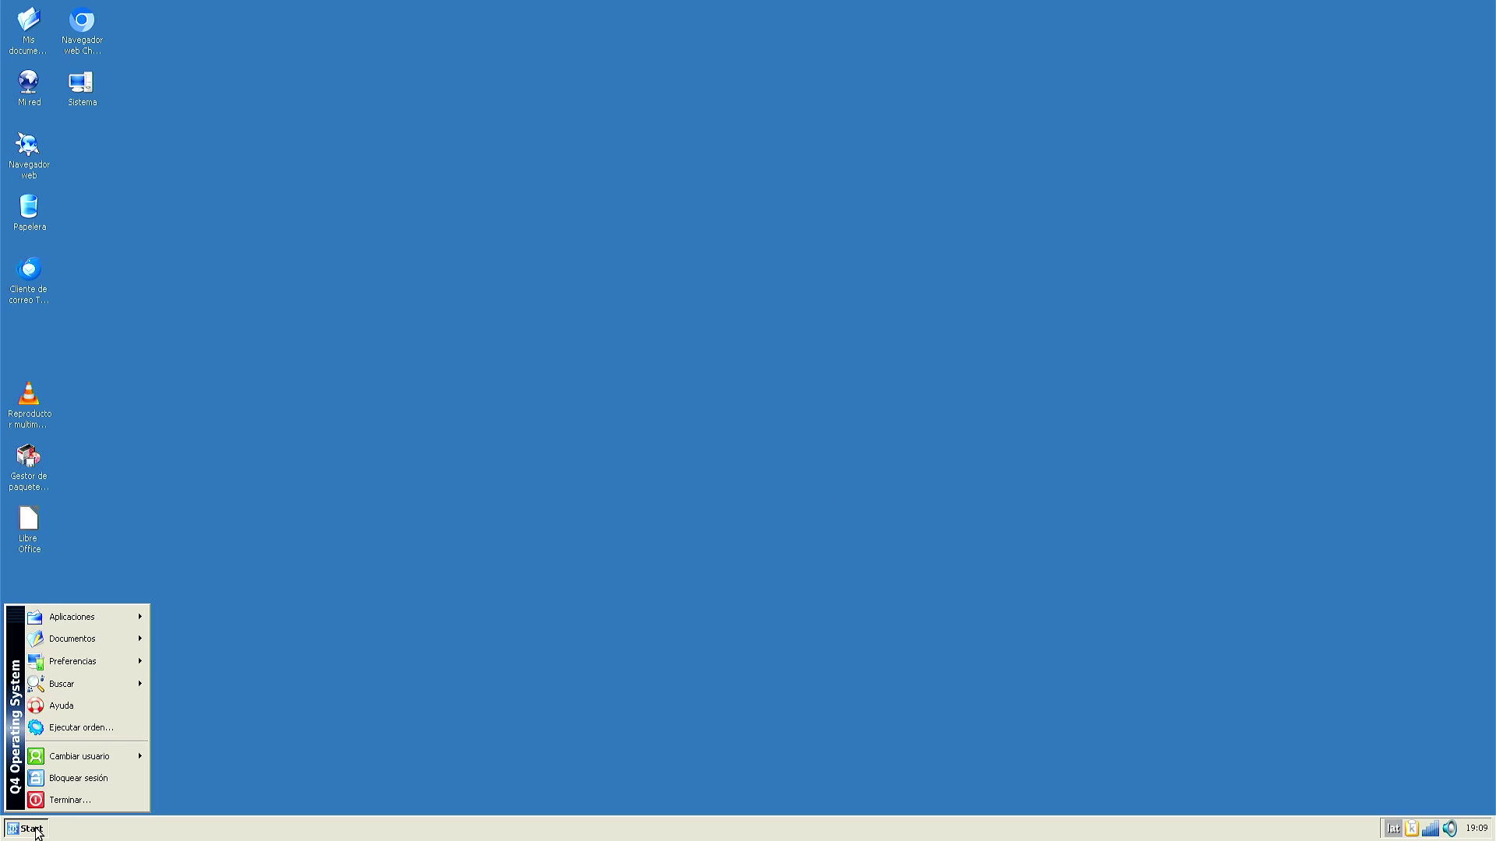
mouse_move(121, 623)
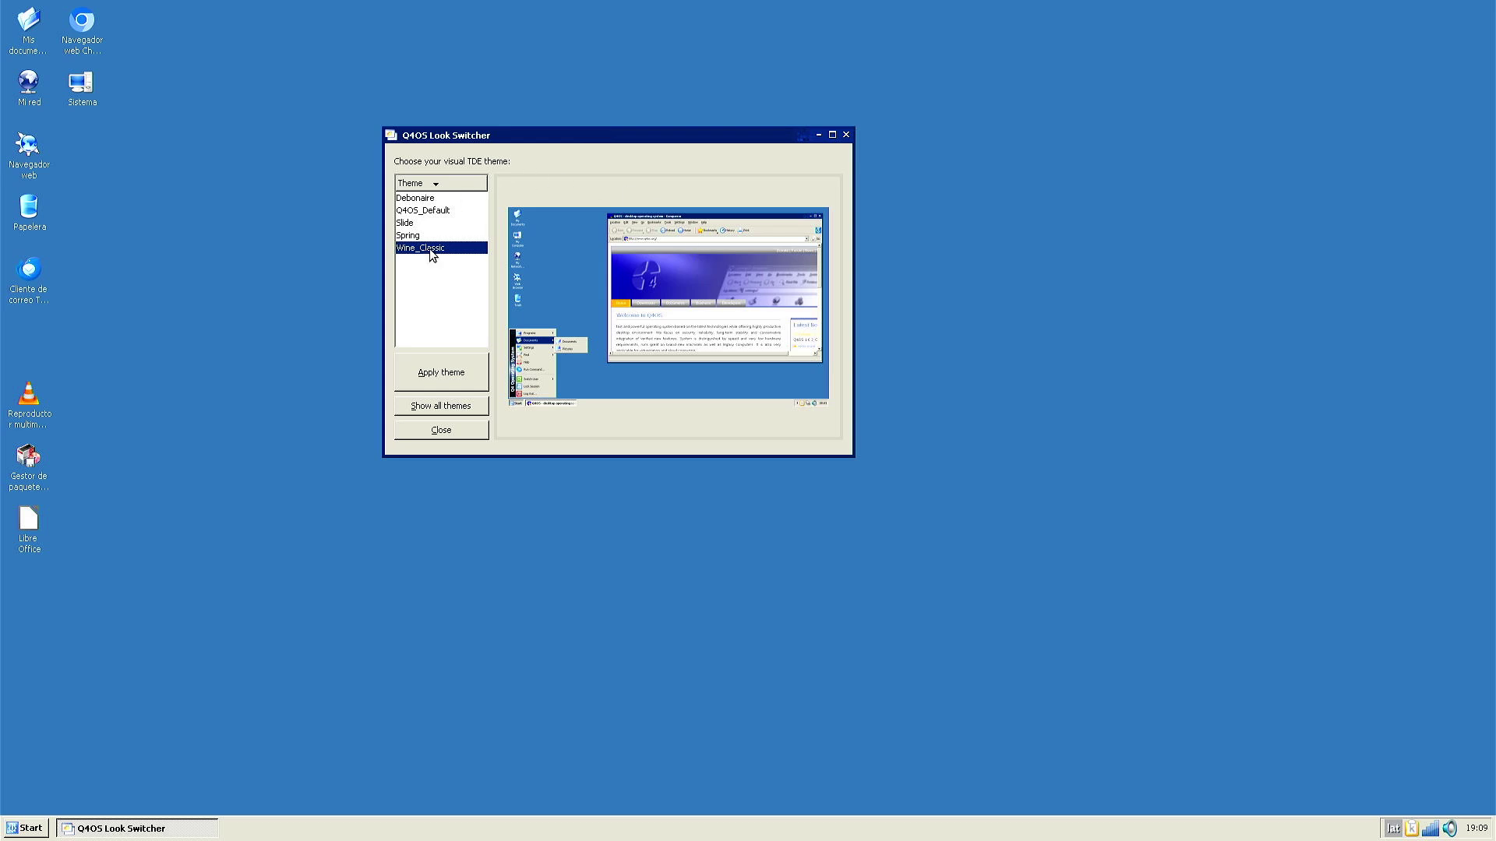
left_click(410, 405)
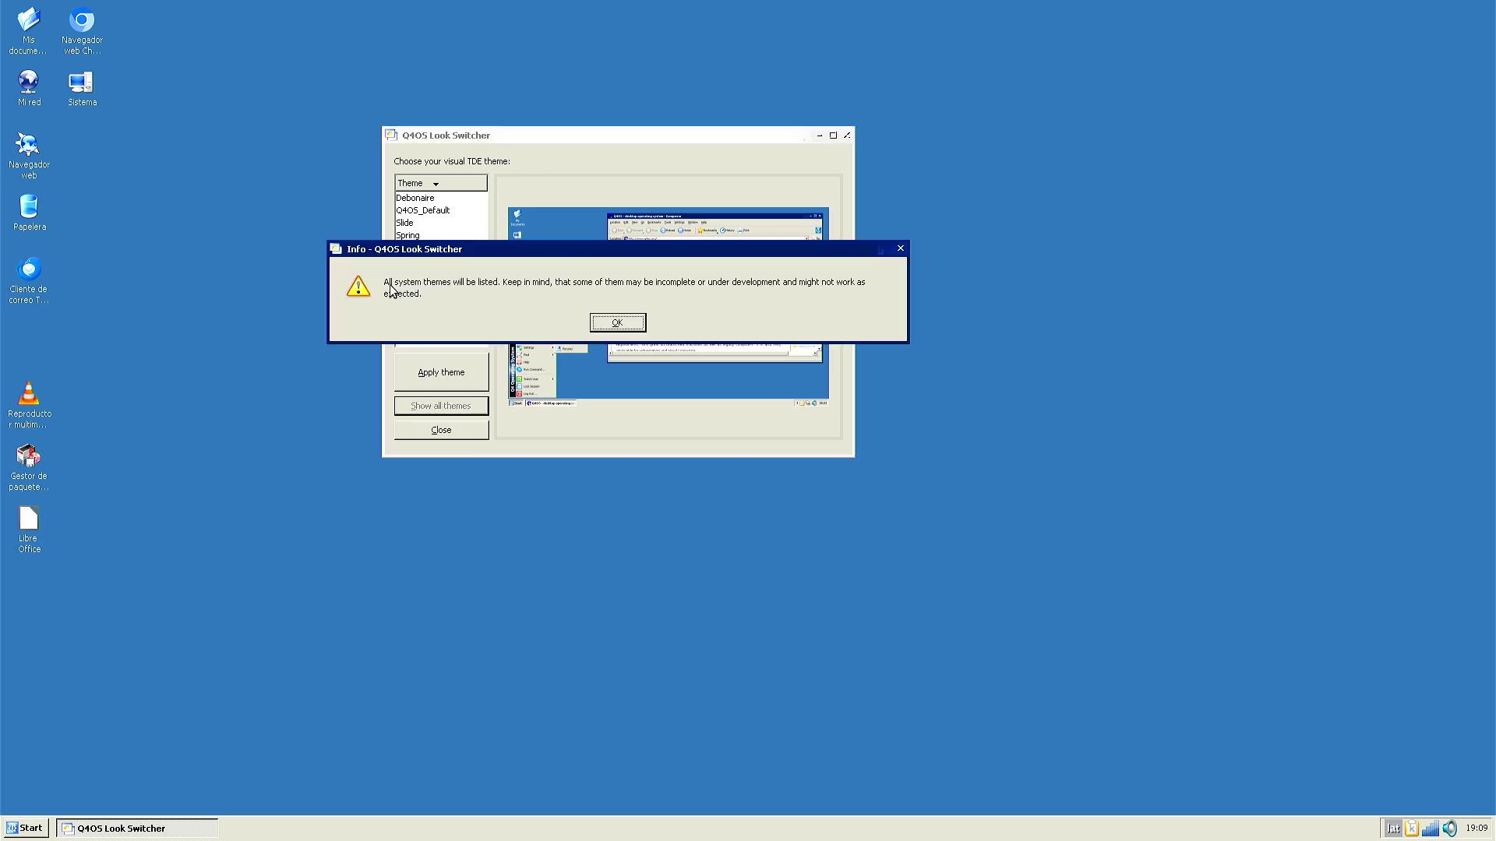
left_click(617, 322)
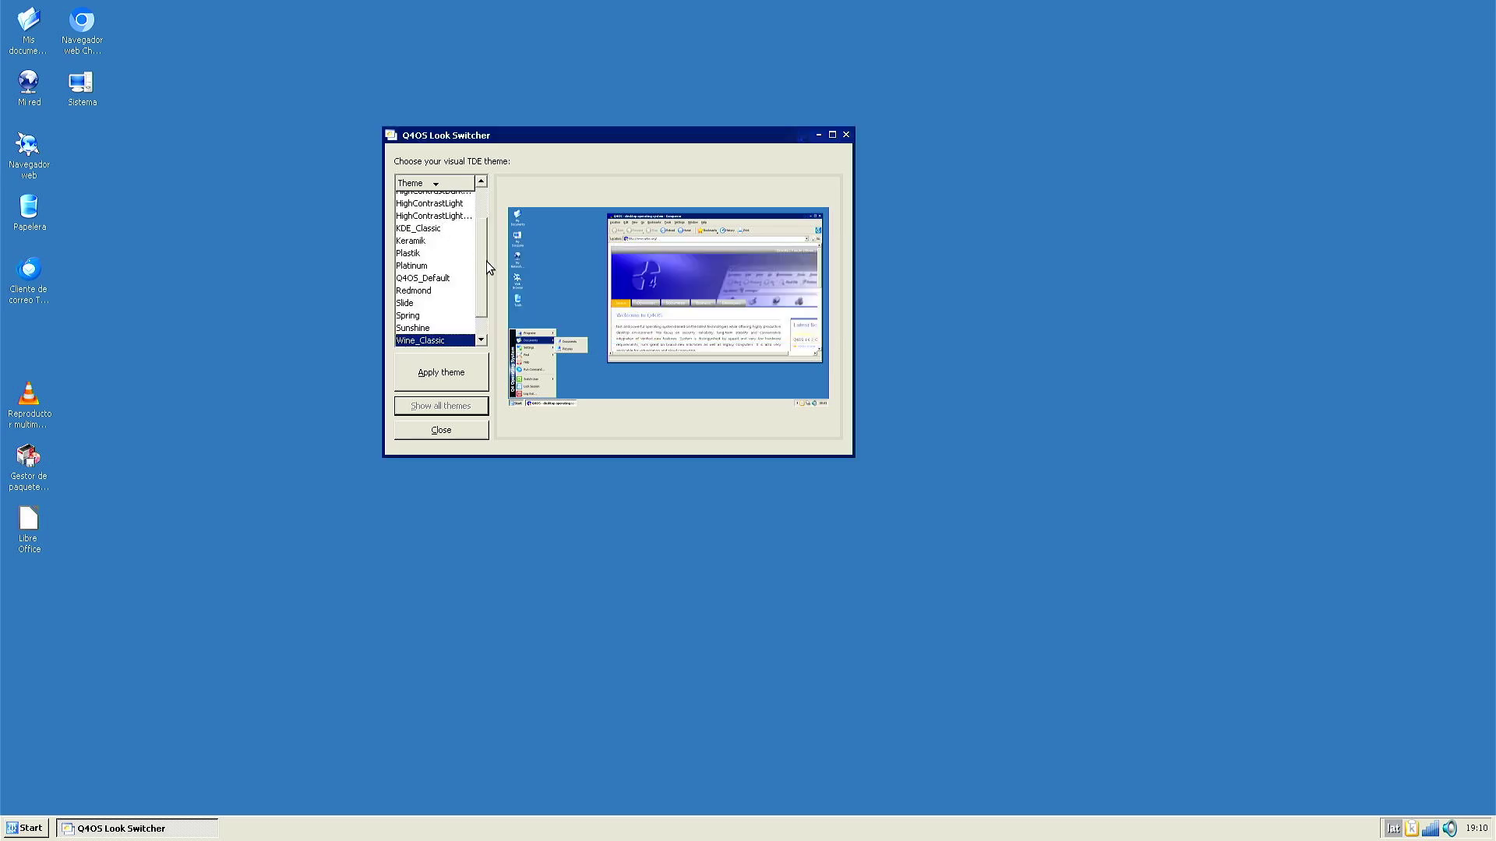
left_click_drag(486, 260, 485, 226)
scroll(438, 290, "down", 2)
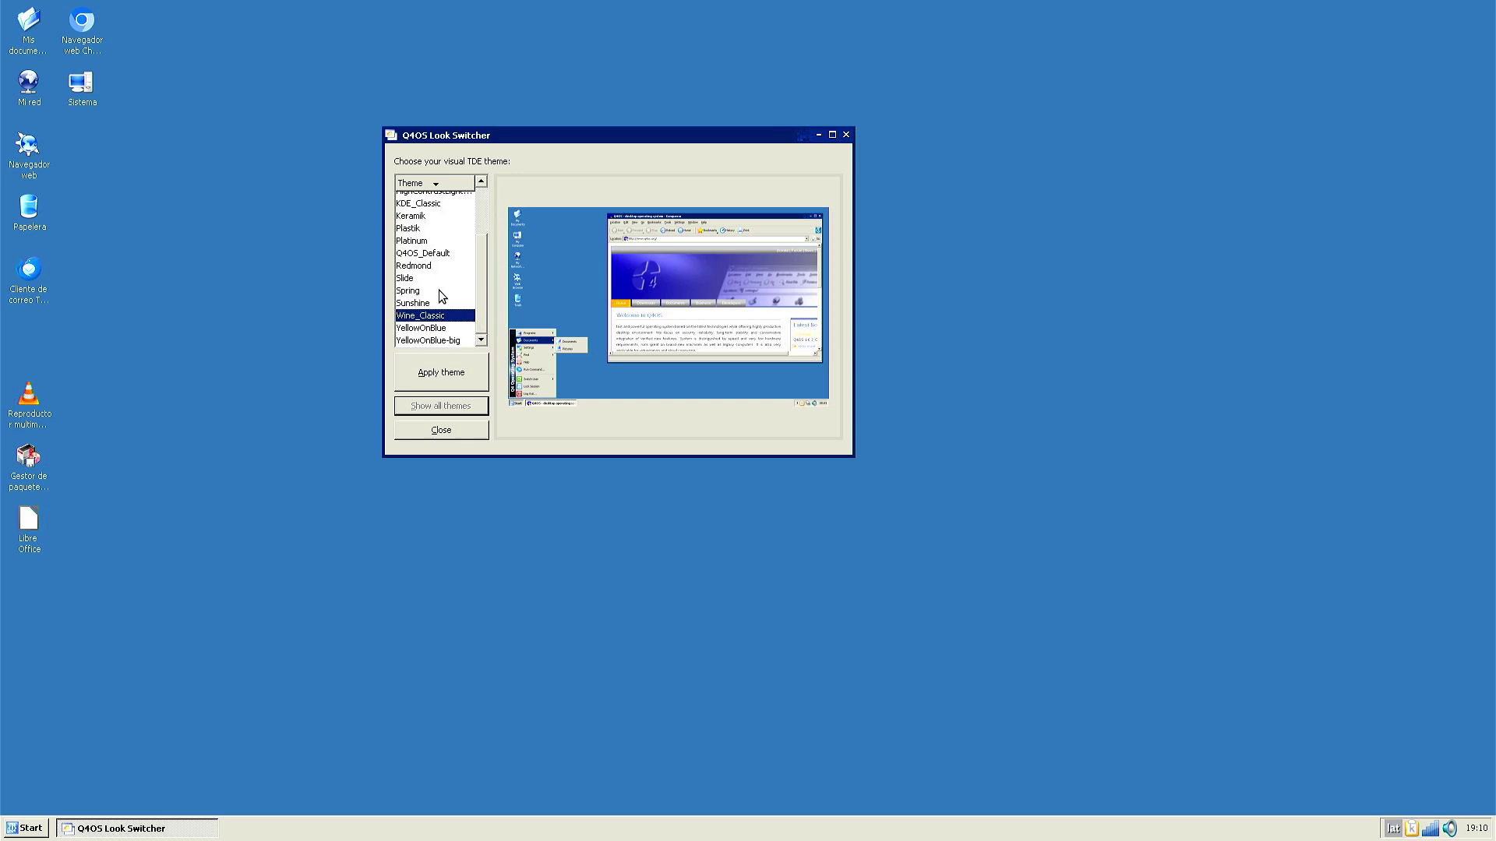
Step: Apply the Redmond theme from the full theme list and log out for it to take effect
left_click(434, 266)
left_click(452, 363)
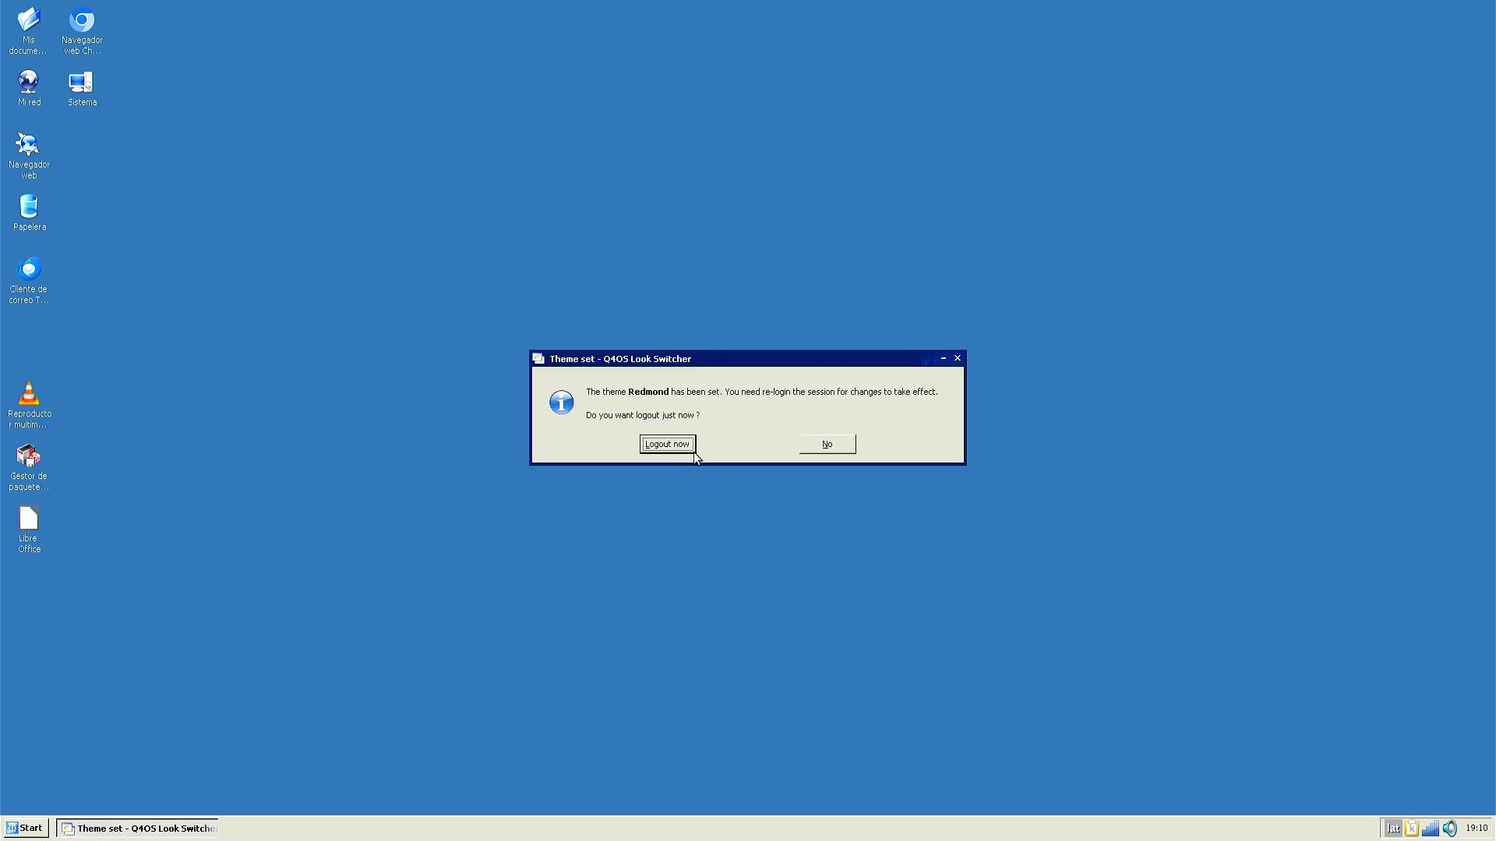
left_click(686, 450)
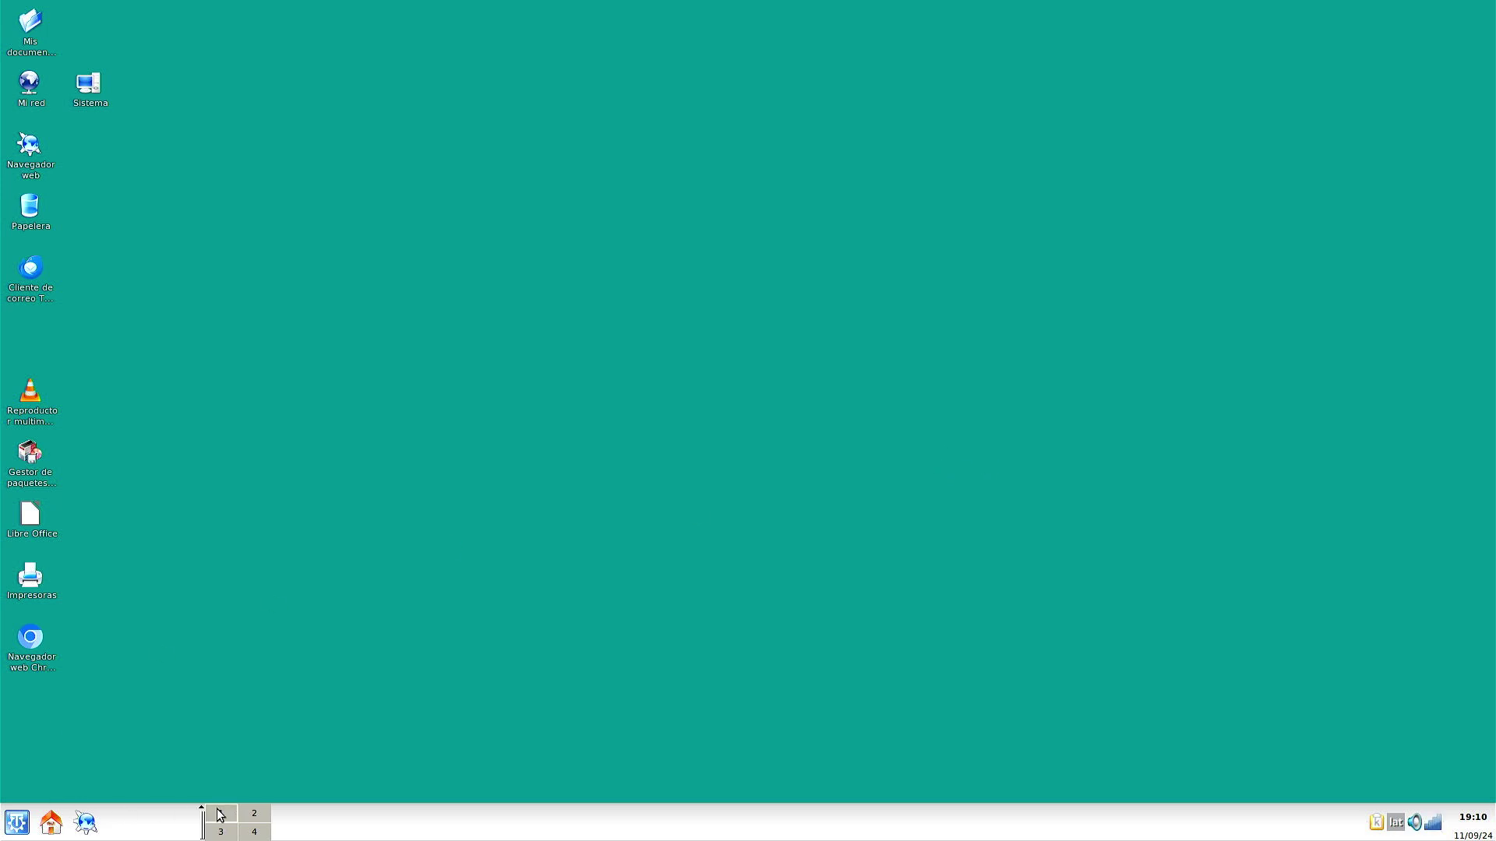
Step: Look through the Trinity application categories, apply the Debonaire theme in Look Switcher and log out for it to take effect
left_click(20, 819)
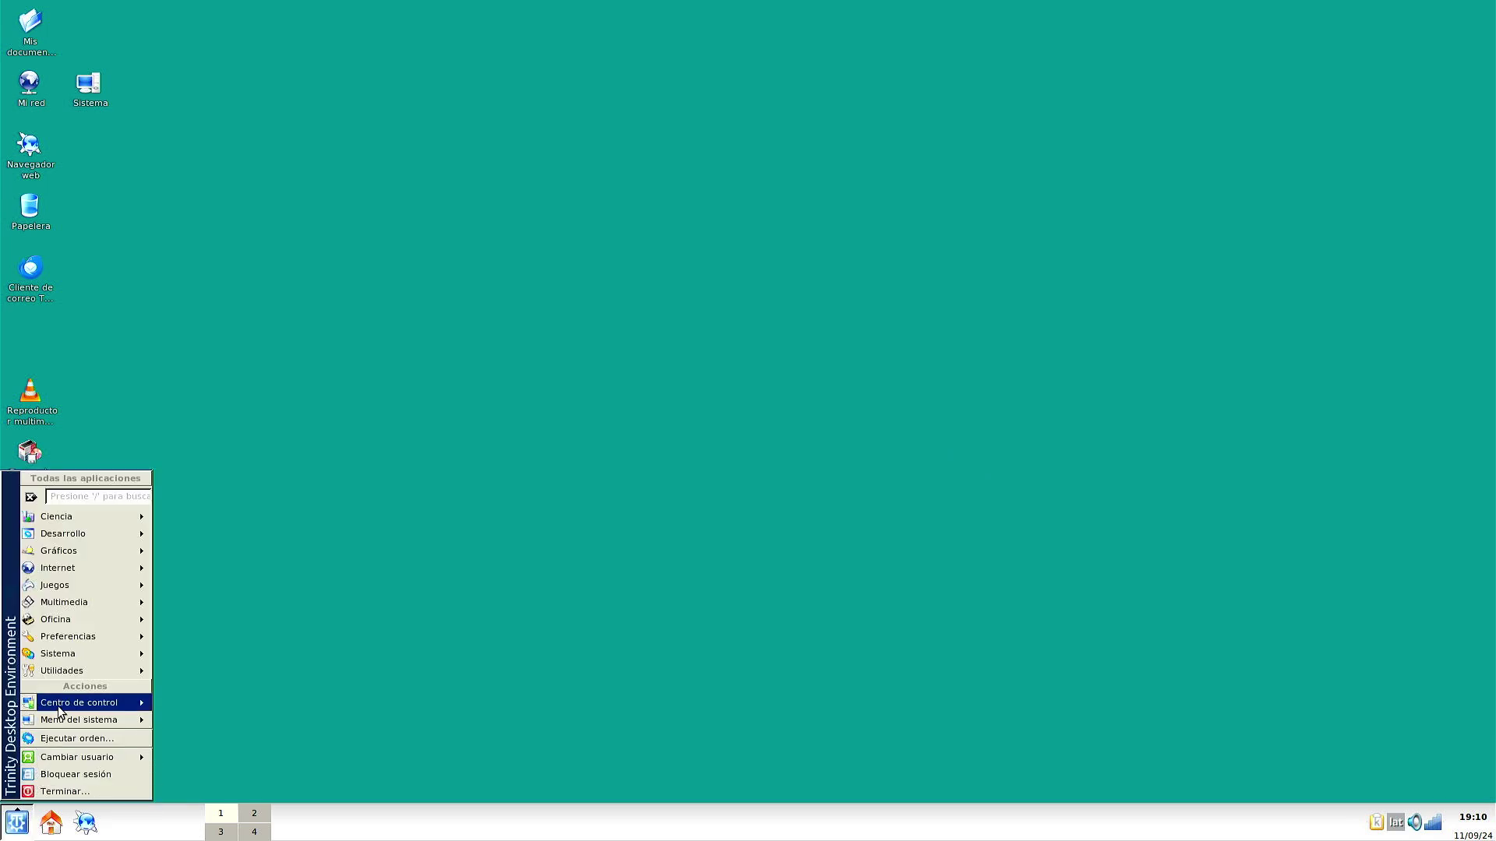
mouse_move(84, 533)
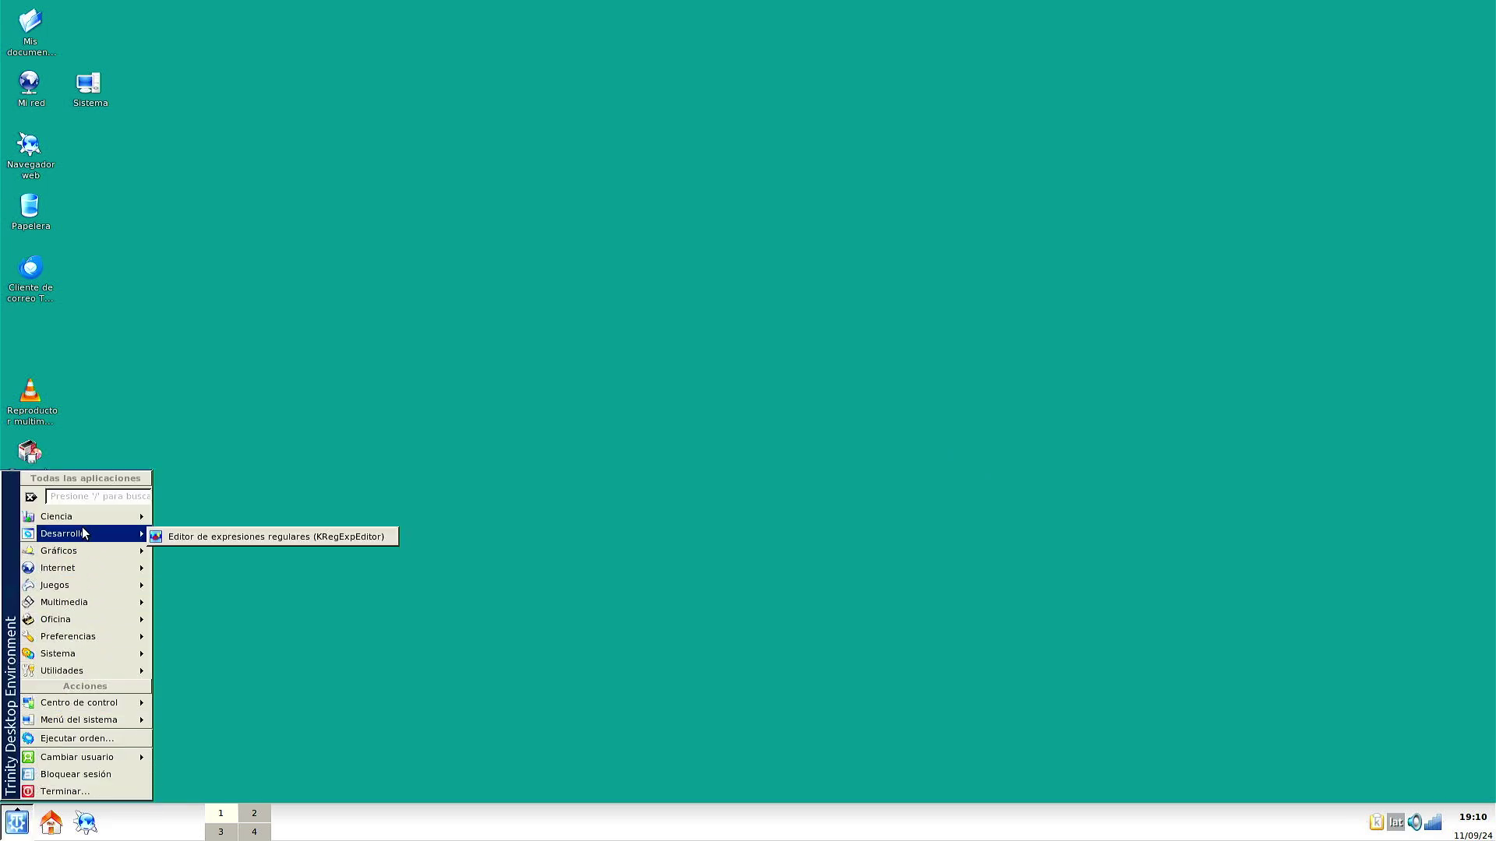
mouse_move(94, 700)
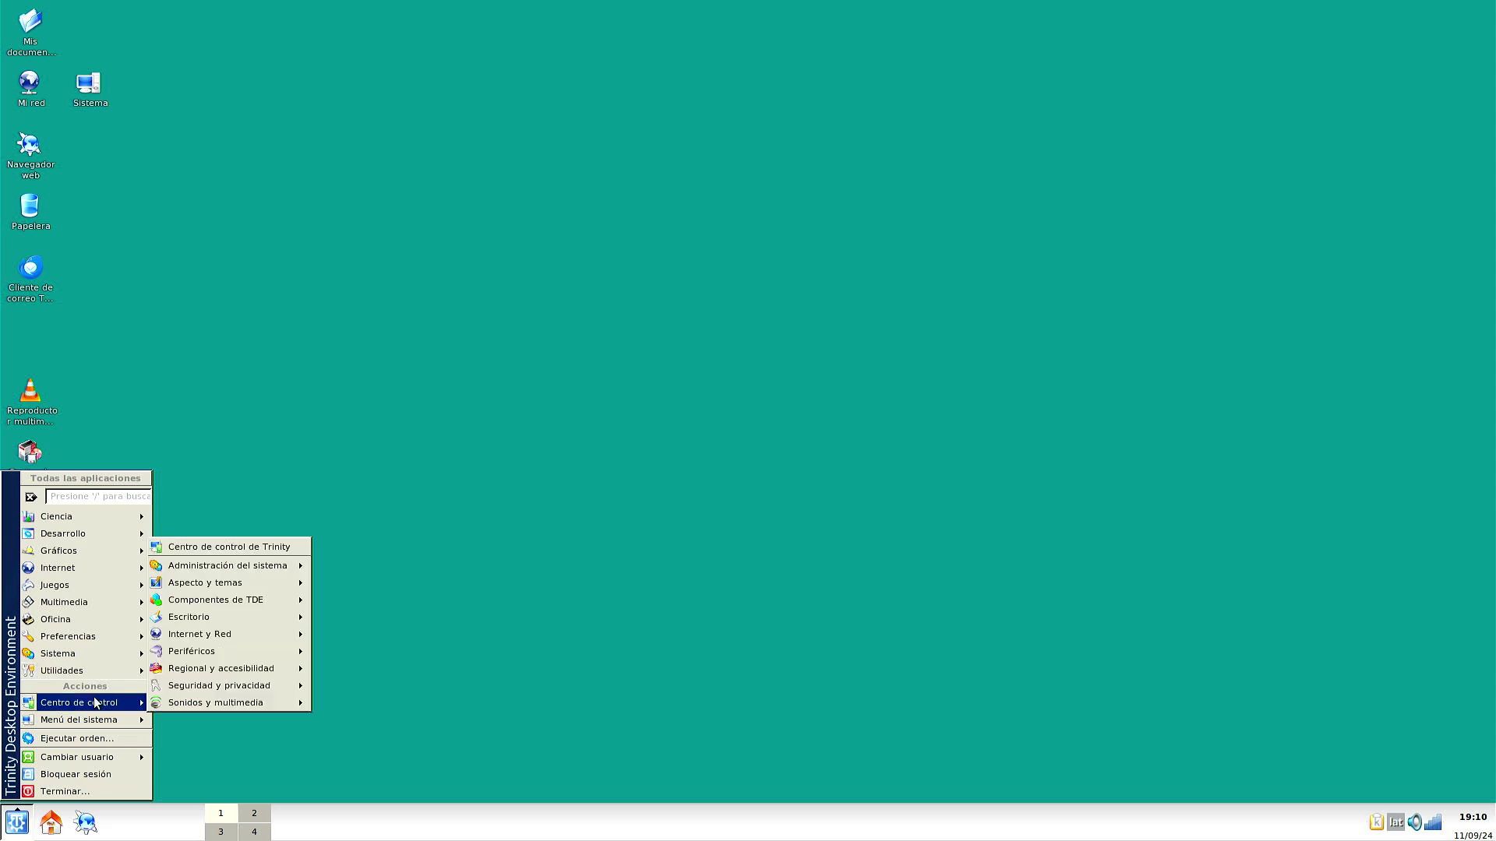
left_click(438, 215)
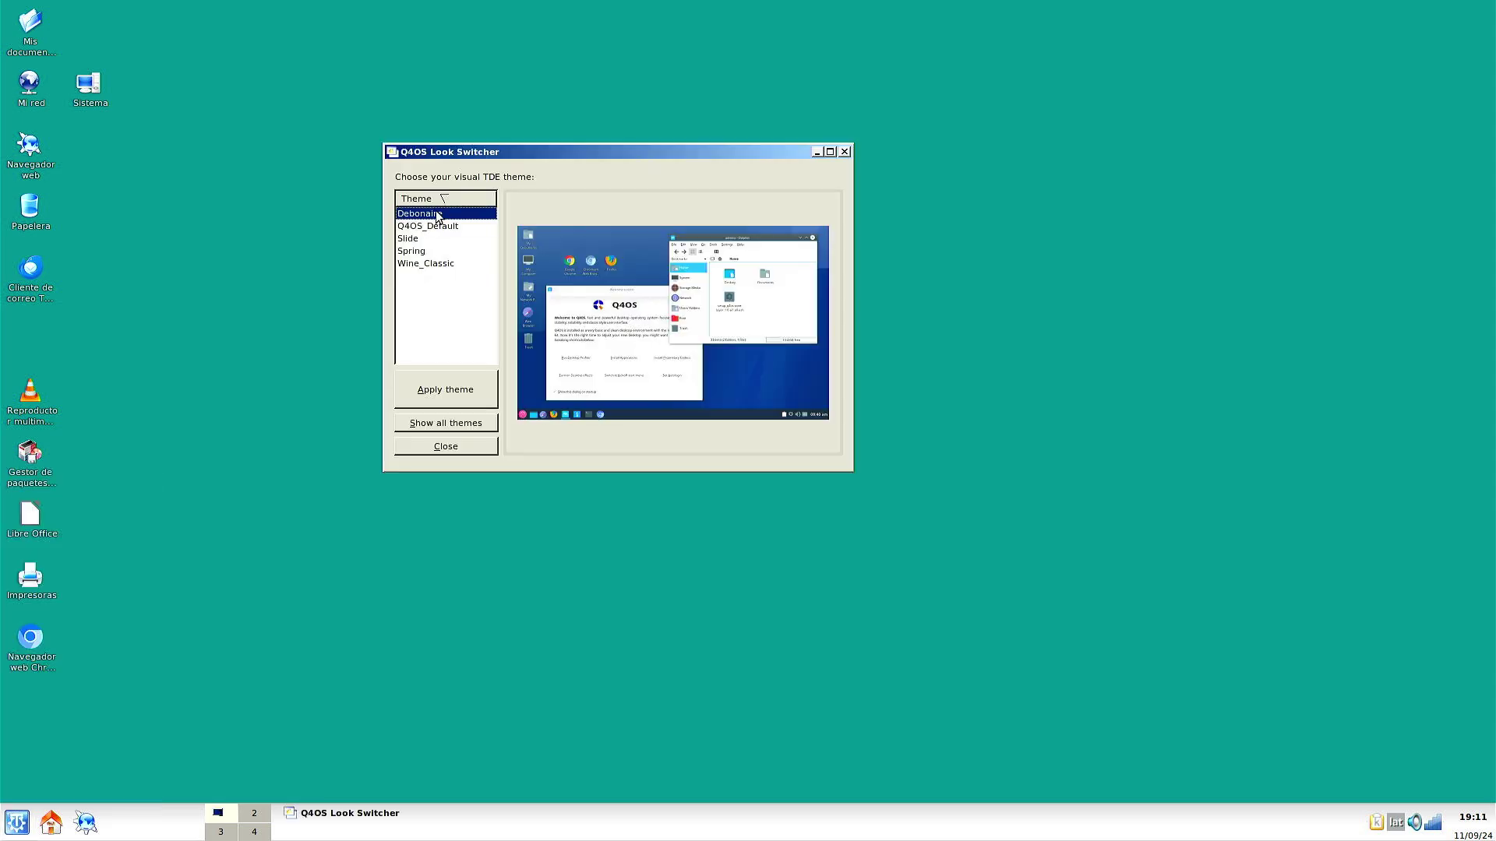
left_click(429, 396)
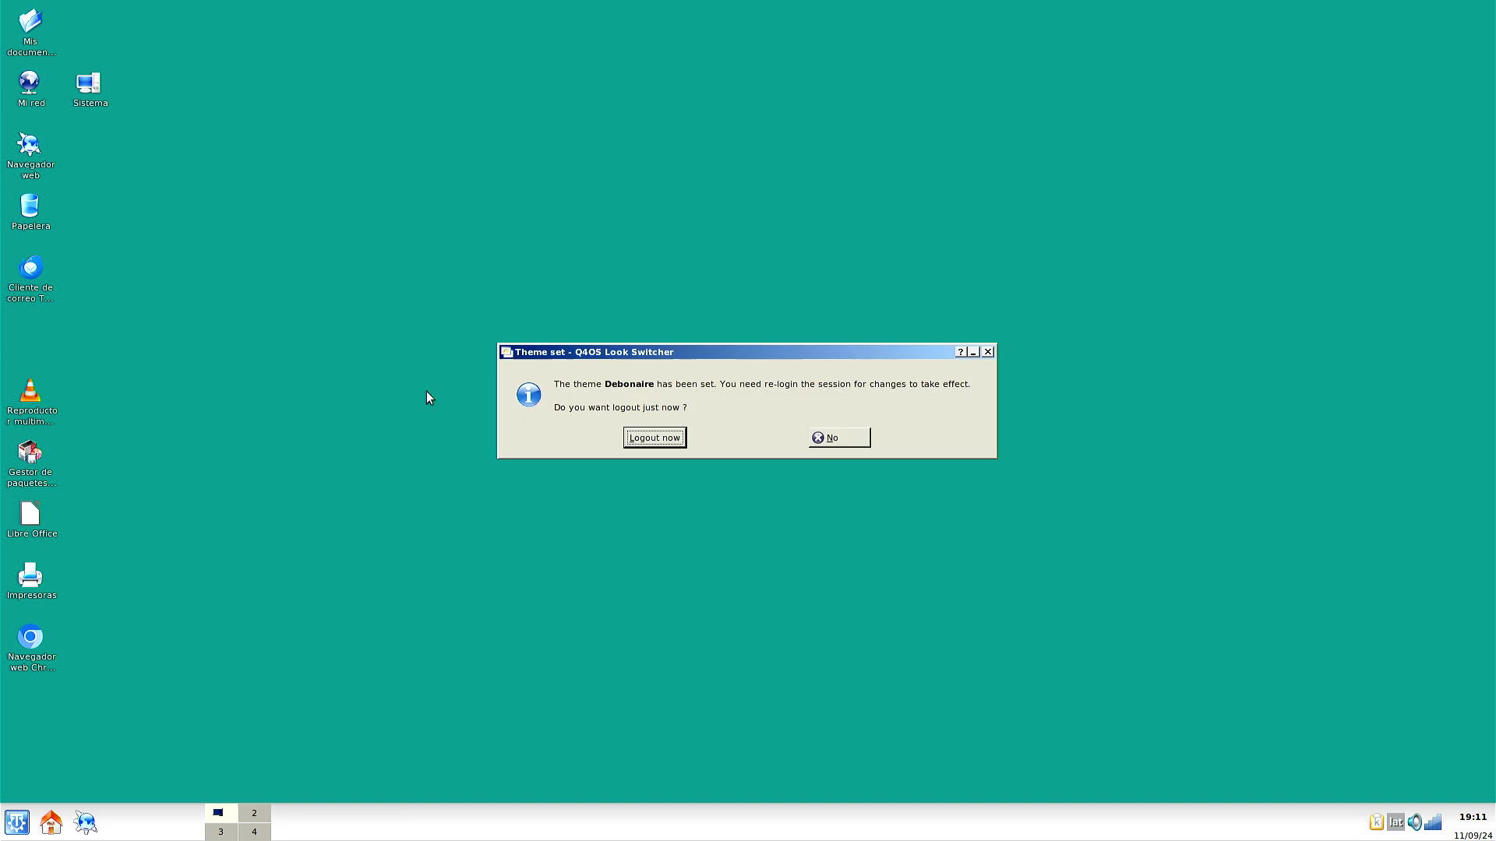
left_click(656, 442)
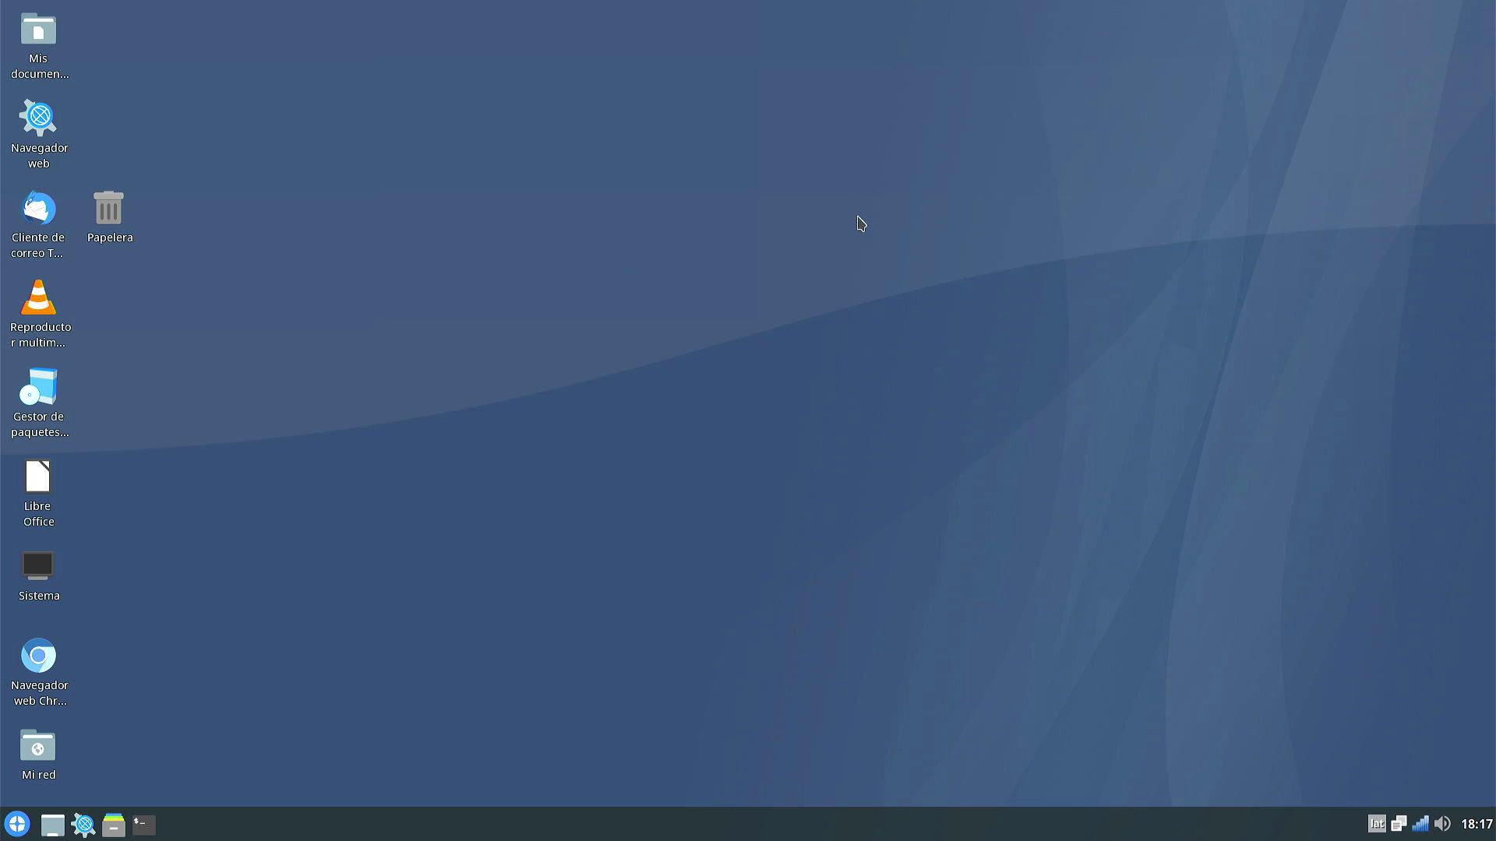
Step: Open the Mis documentos folder from the desktop
left_click(46, 37)
double_click(47, 37)
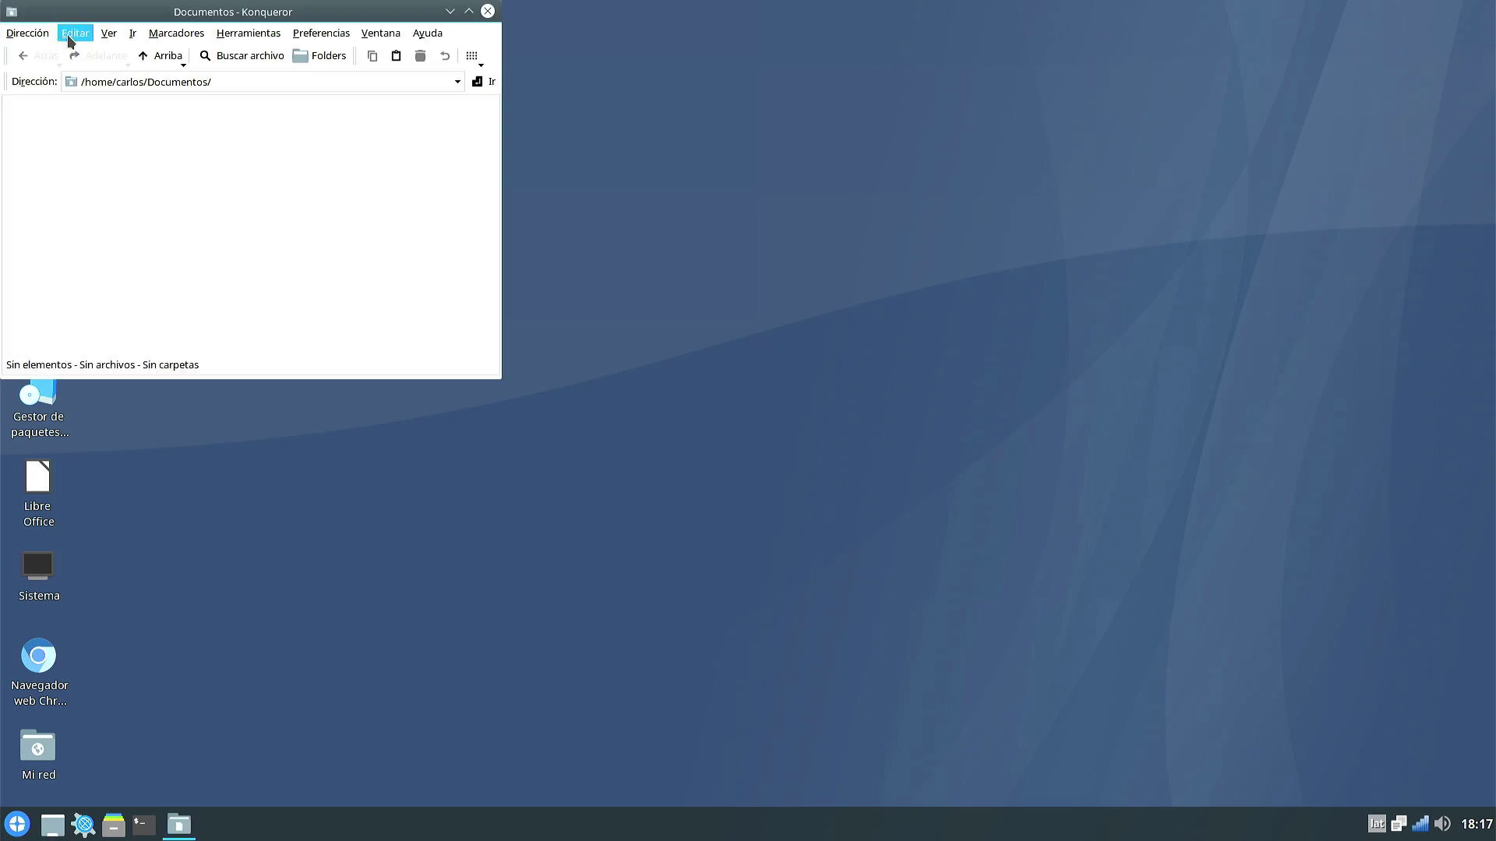
Step: Browse from Documentos up to the home folder, look at the Imágenes folder, go back and close the file window
left_click_drag(129, 8, 513, 155)
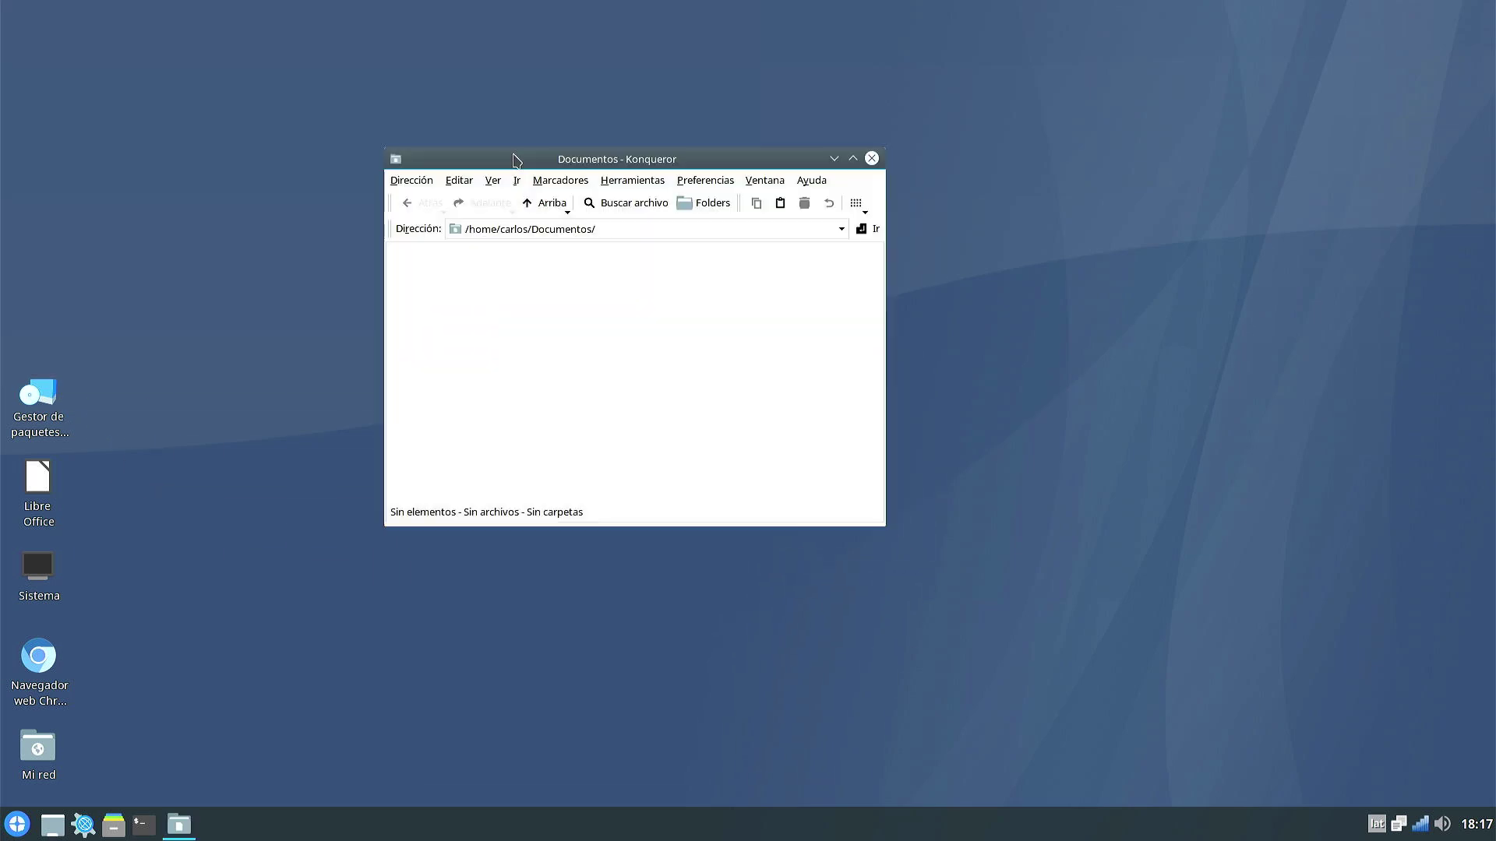
left_click(546, 203)
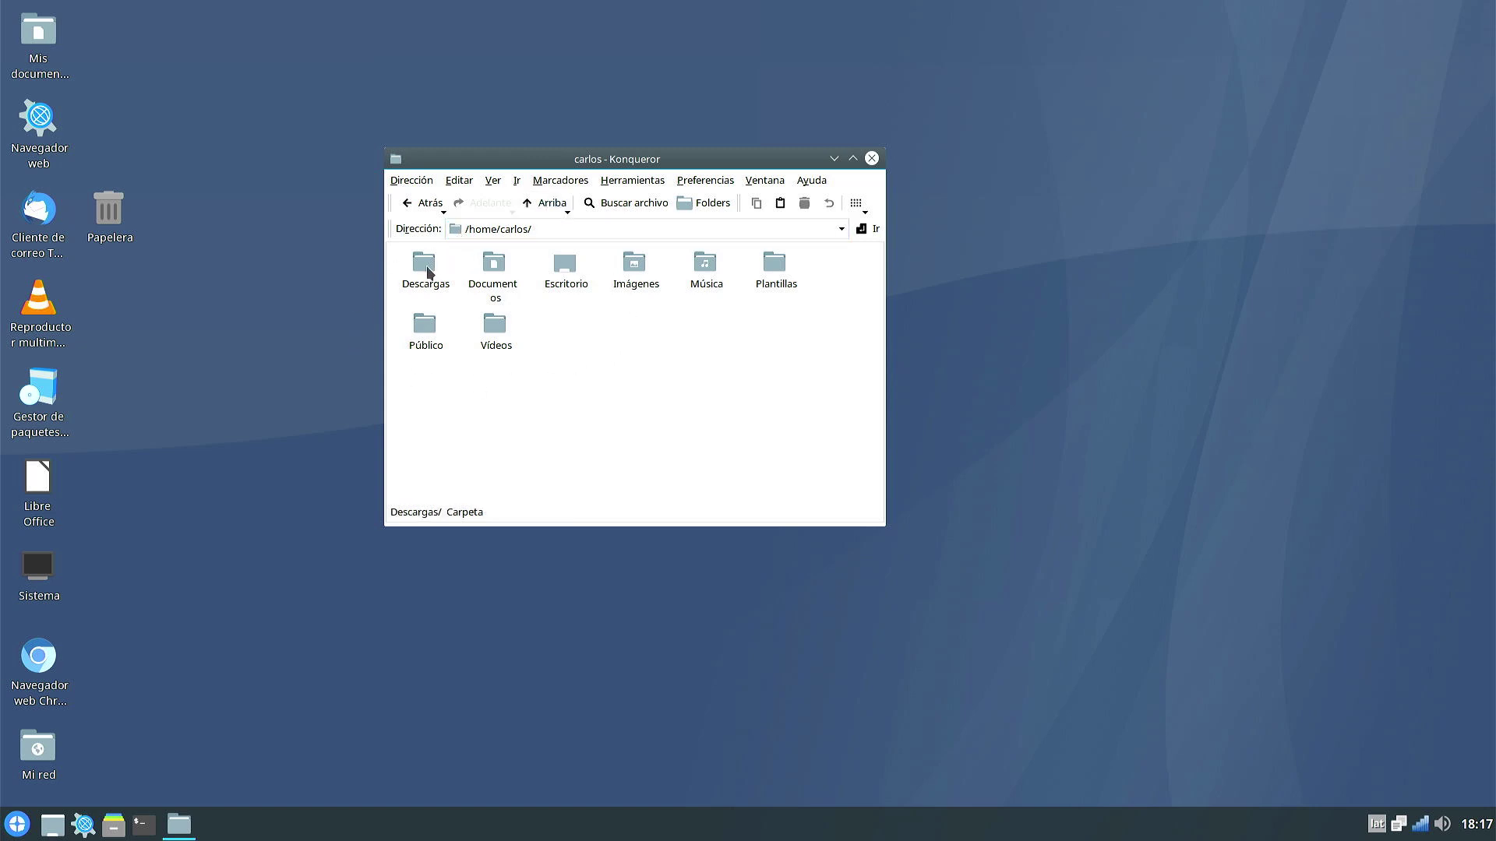
left_click(634, 269)
double_click(425, 203)
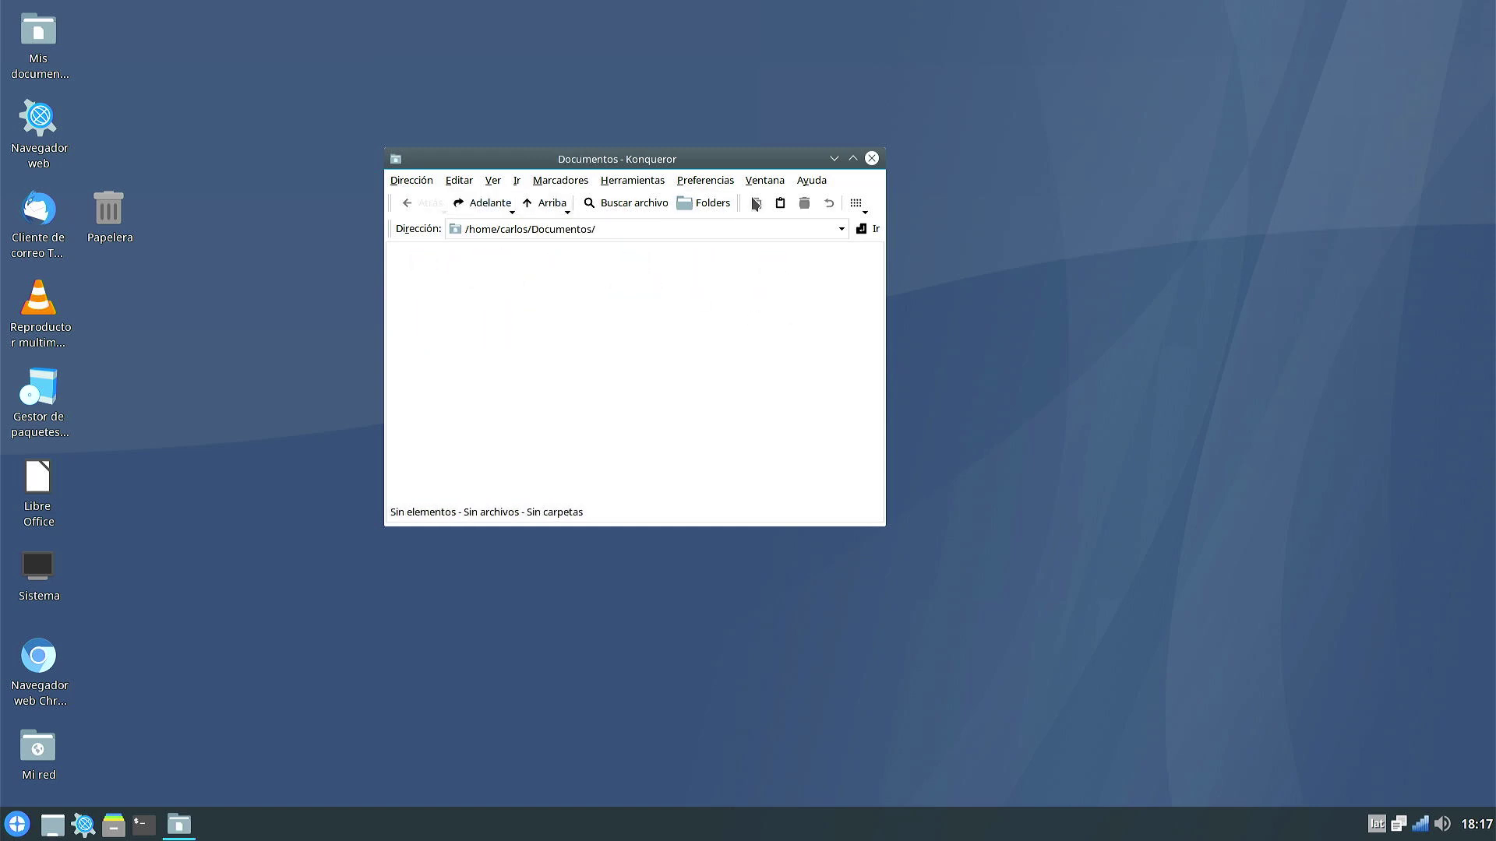
left_click(871, 159)
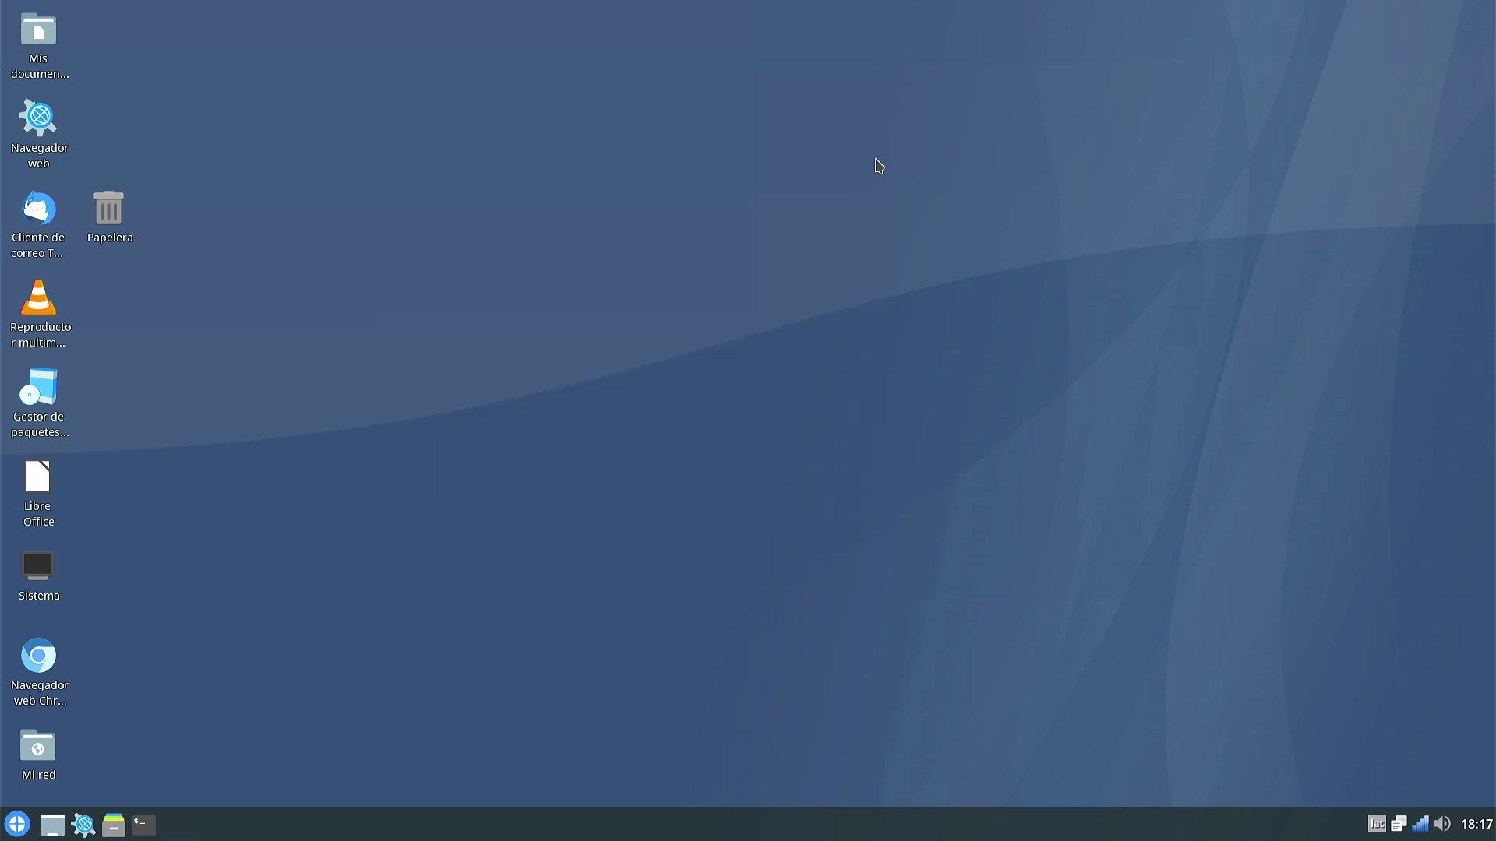
Step: Open the Dolphin file manager, enter the Imágenes folder and open the picture 1 (100).jpg
left_click(113, 826)
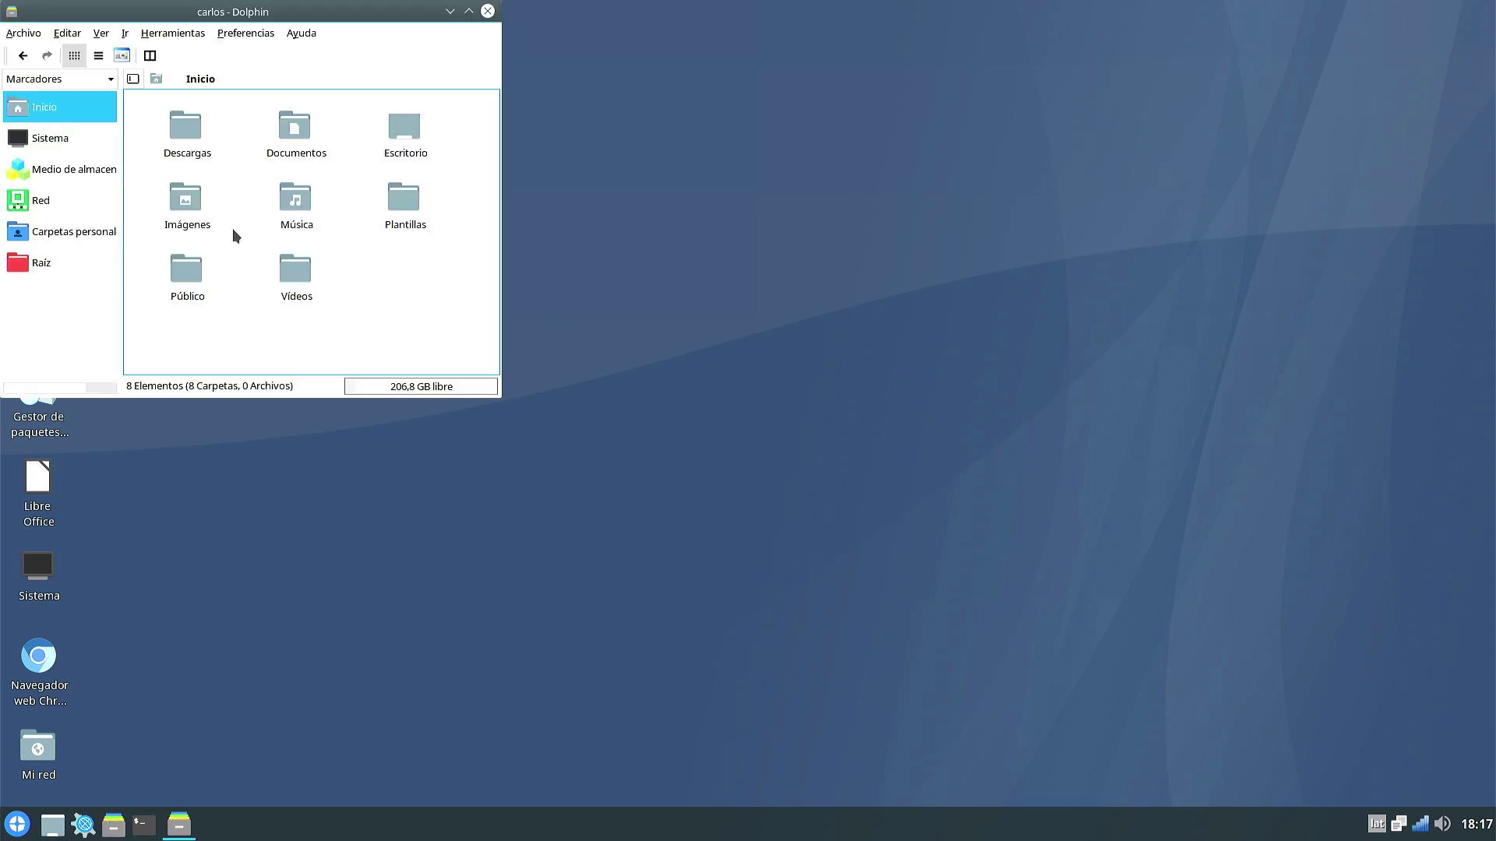
left_click_drag(158, 11, 558, 162)
double_click(583, 347)
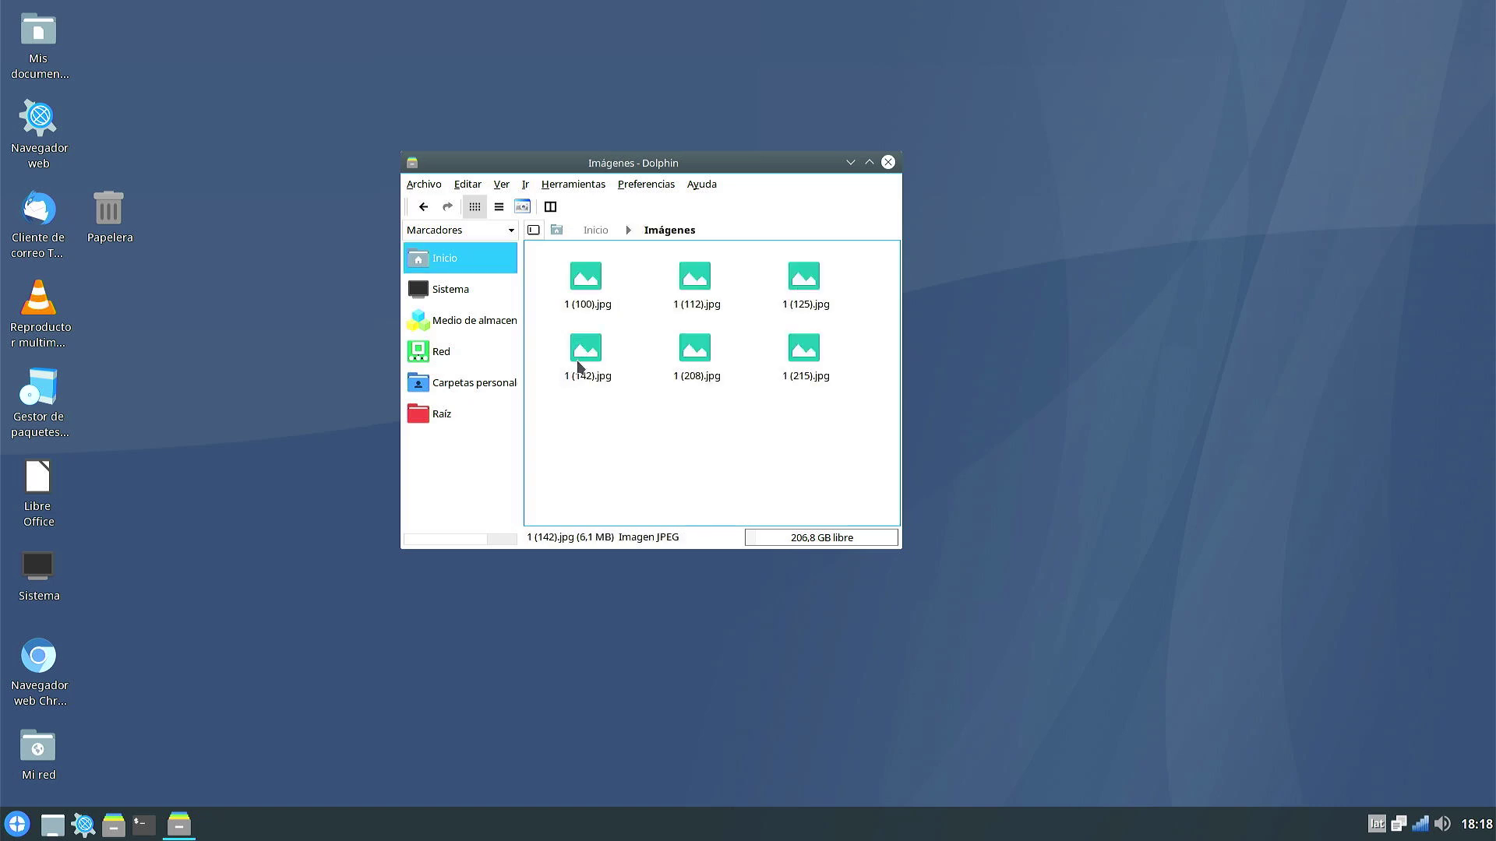
left_click(585, 274)
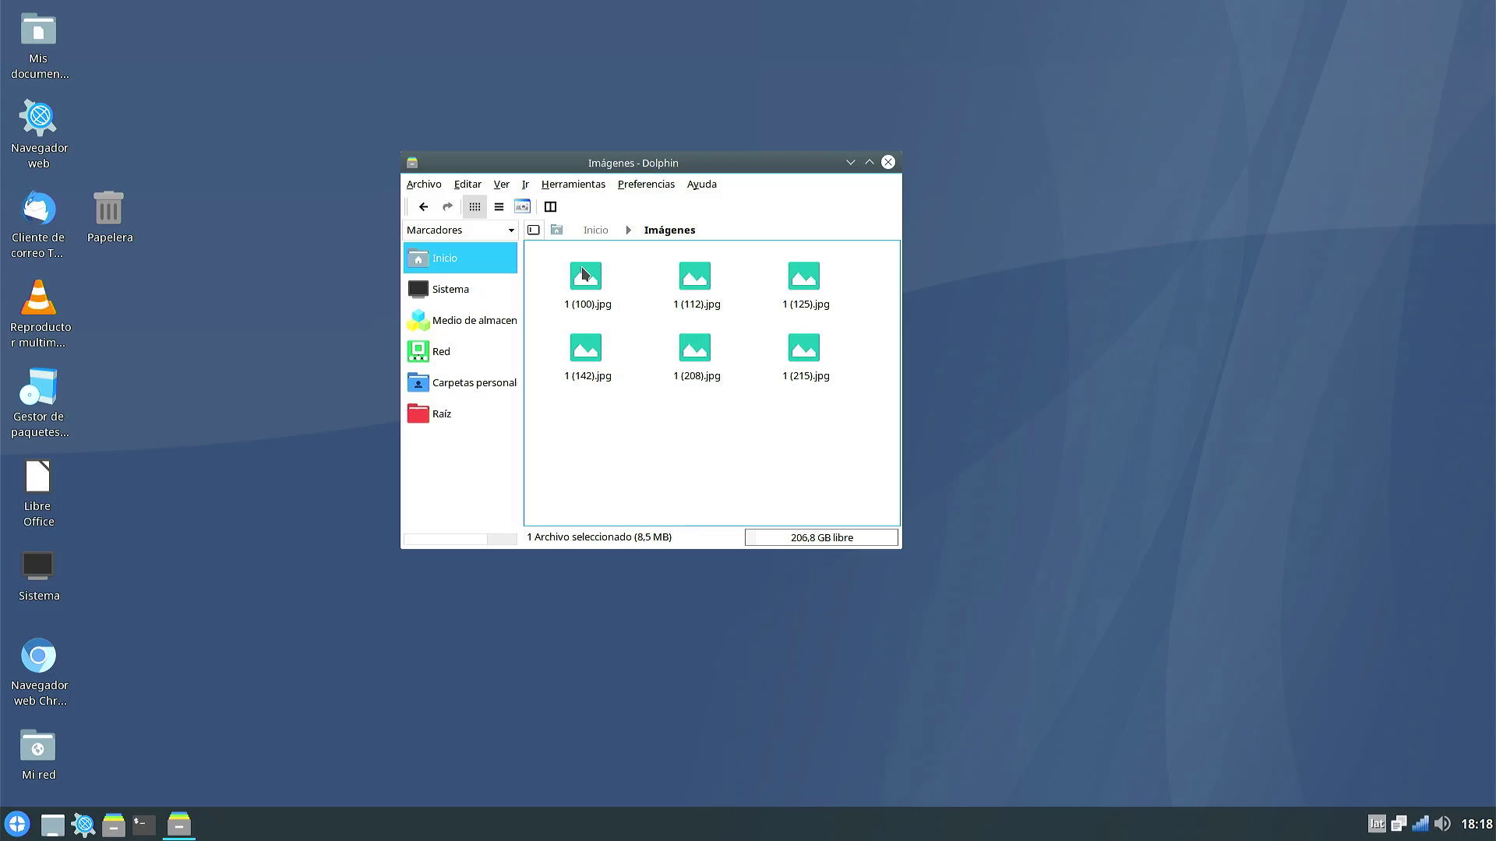
double_click(584, 274)
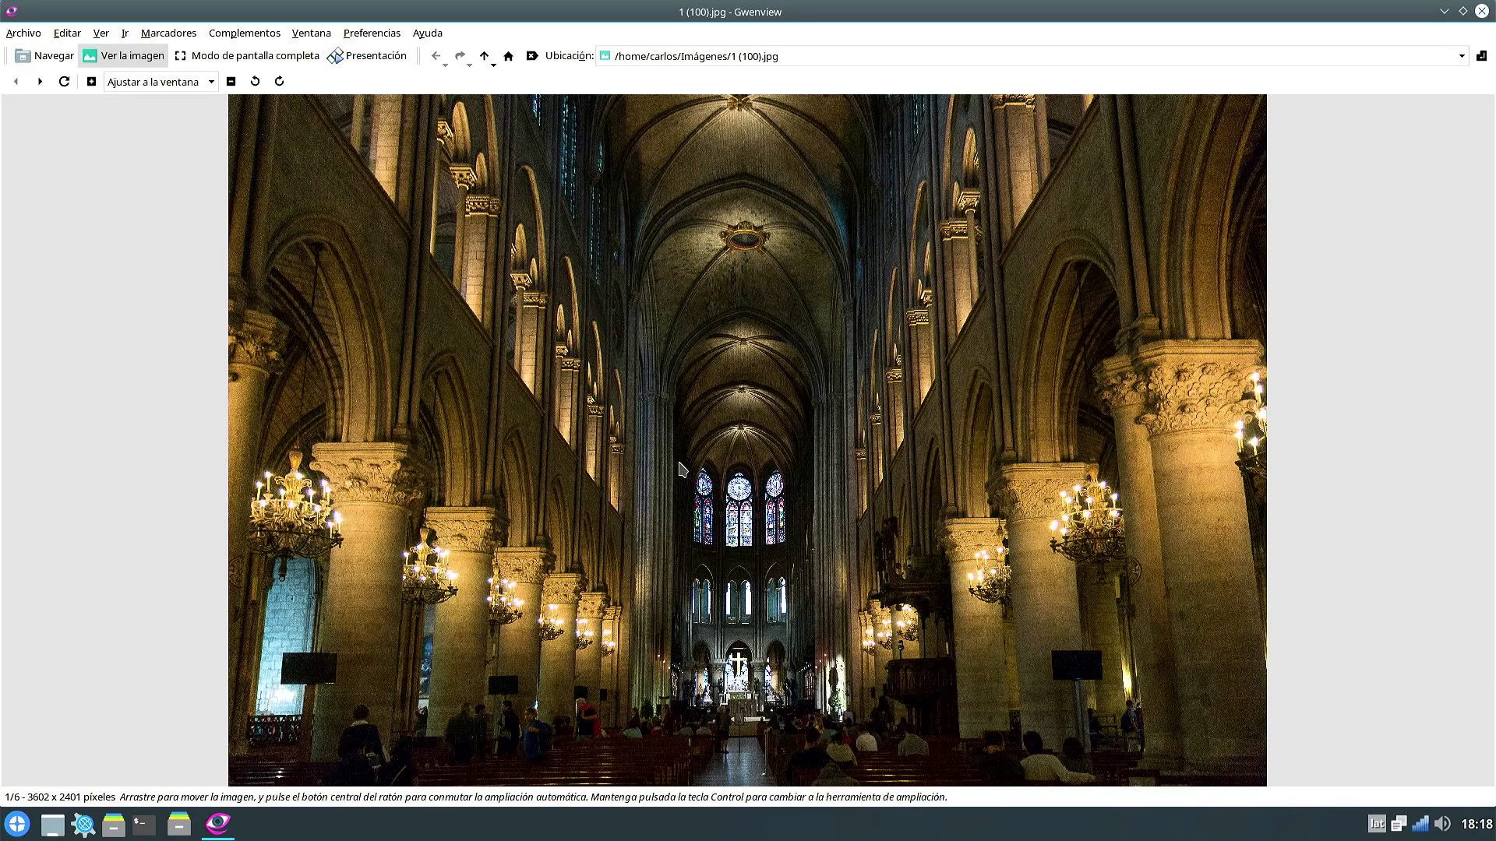
Step: Look through the remaining pictures of the Imágenes folder in Gwenview and close the viewer
scroll(680, 468, "down", 1)
scroll(681, 468, "down", 1)
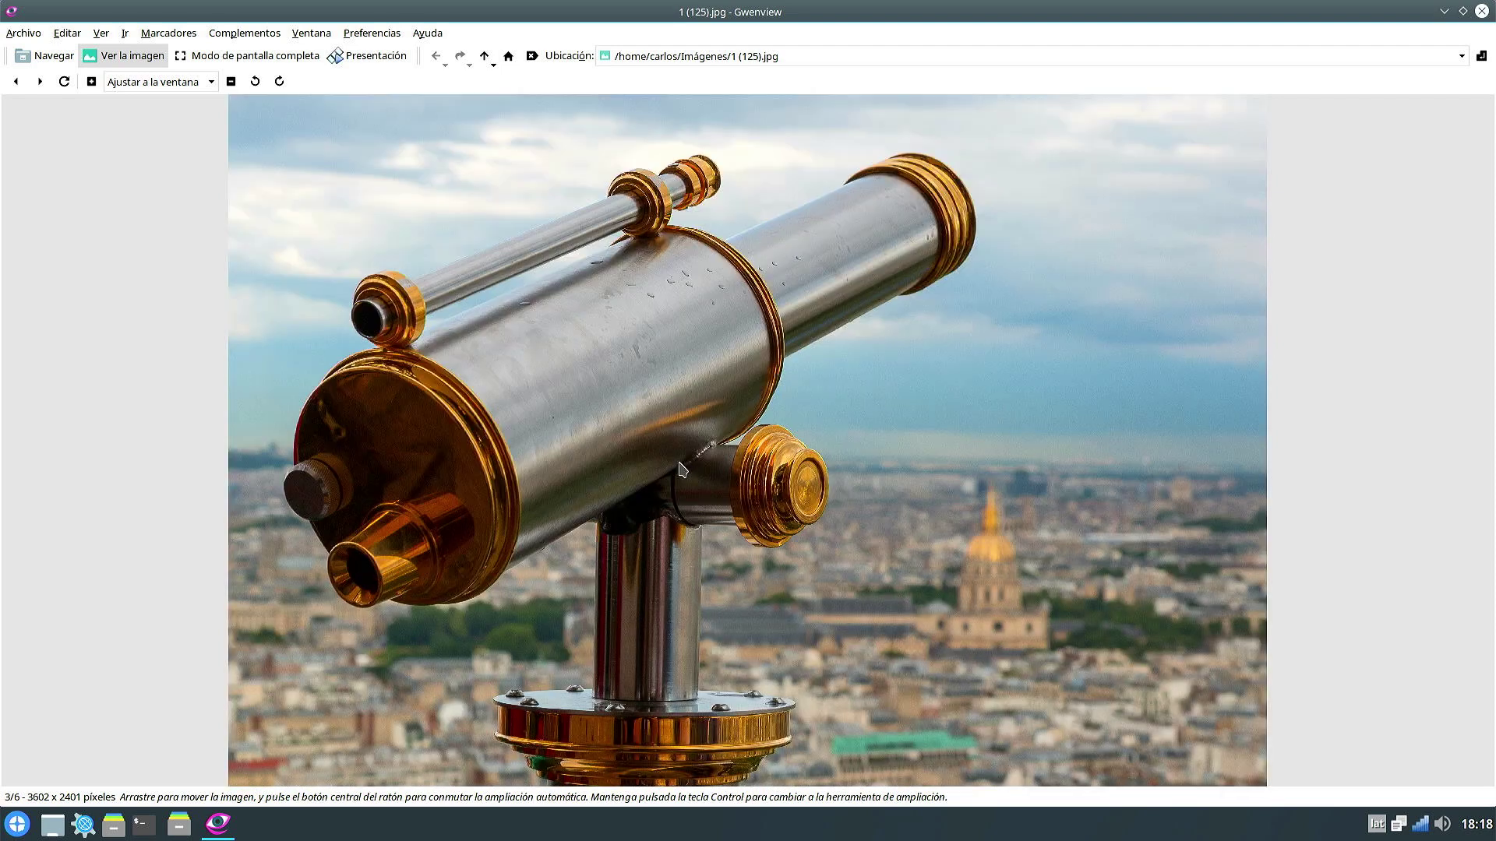
scroll(681, 469, "down", 1)
scroll(681, 468, "down", 1)
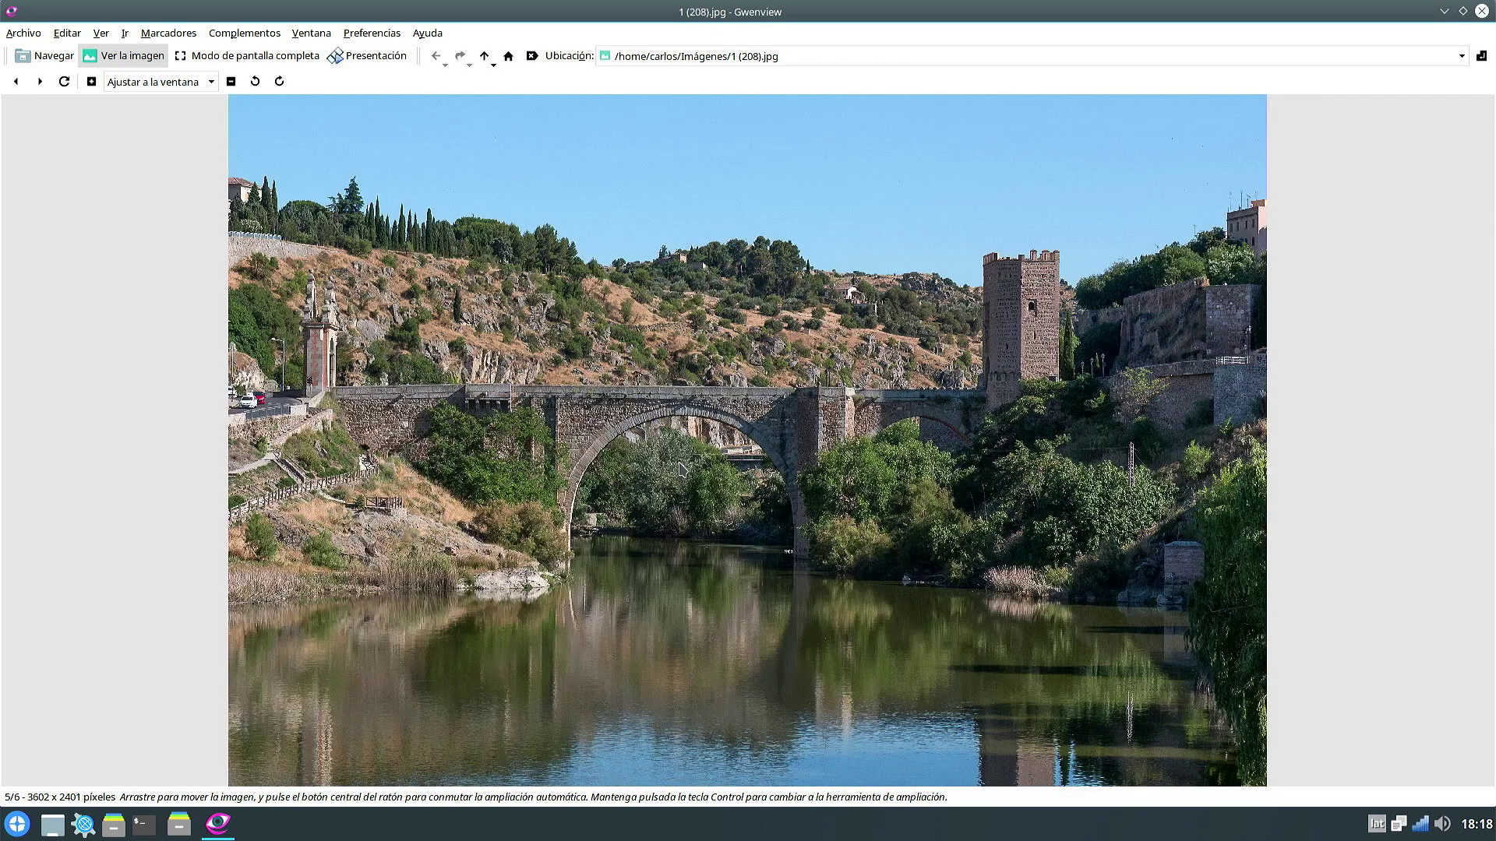
scroll(681, 469, "down", 1)
left_click(1481, 11)
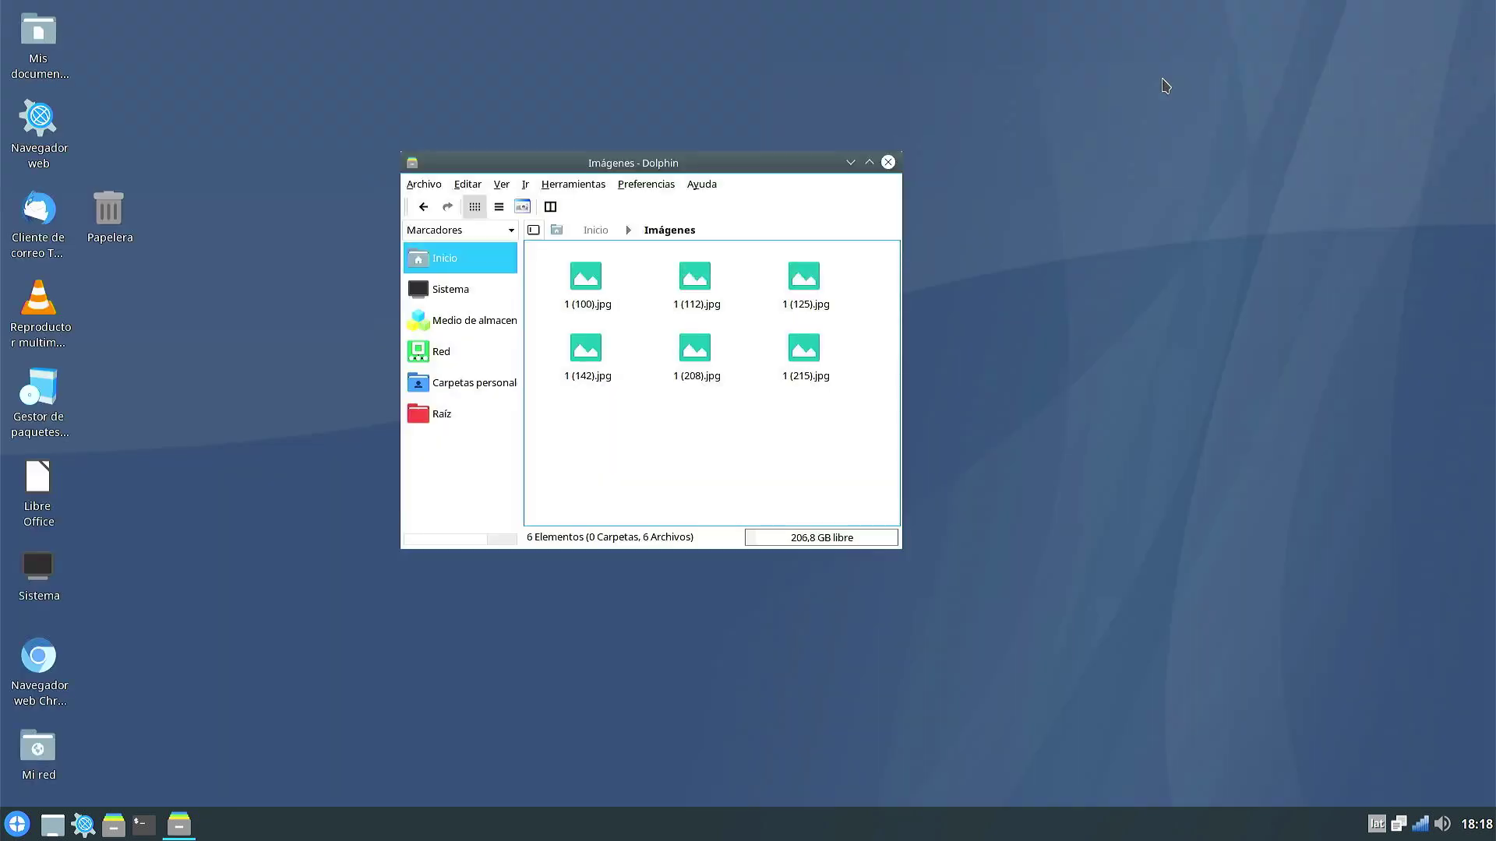
Step: Play tarjetaRPI4.MOV from the Vídeos folder in VLC, accepting its privacy and network policy, and close the player and Dolphin
left_click(423, 207)
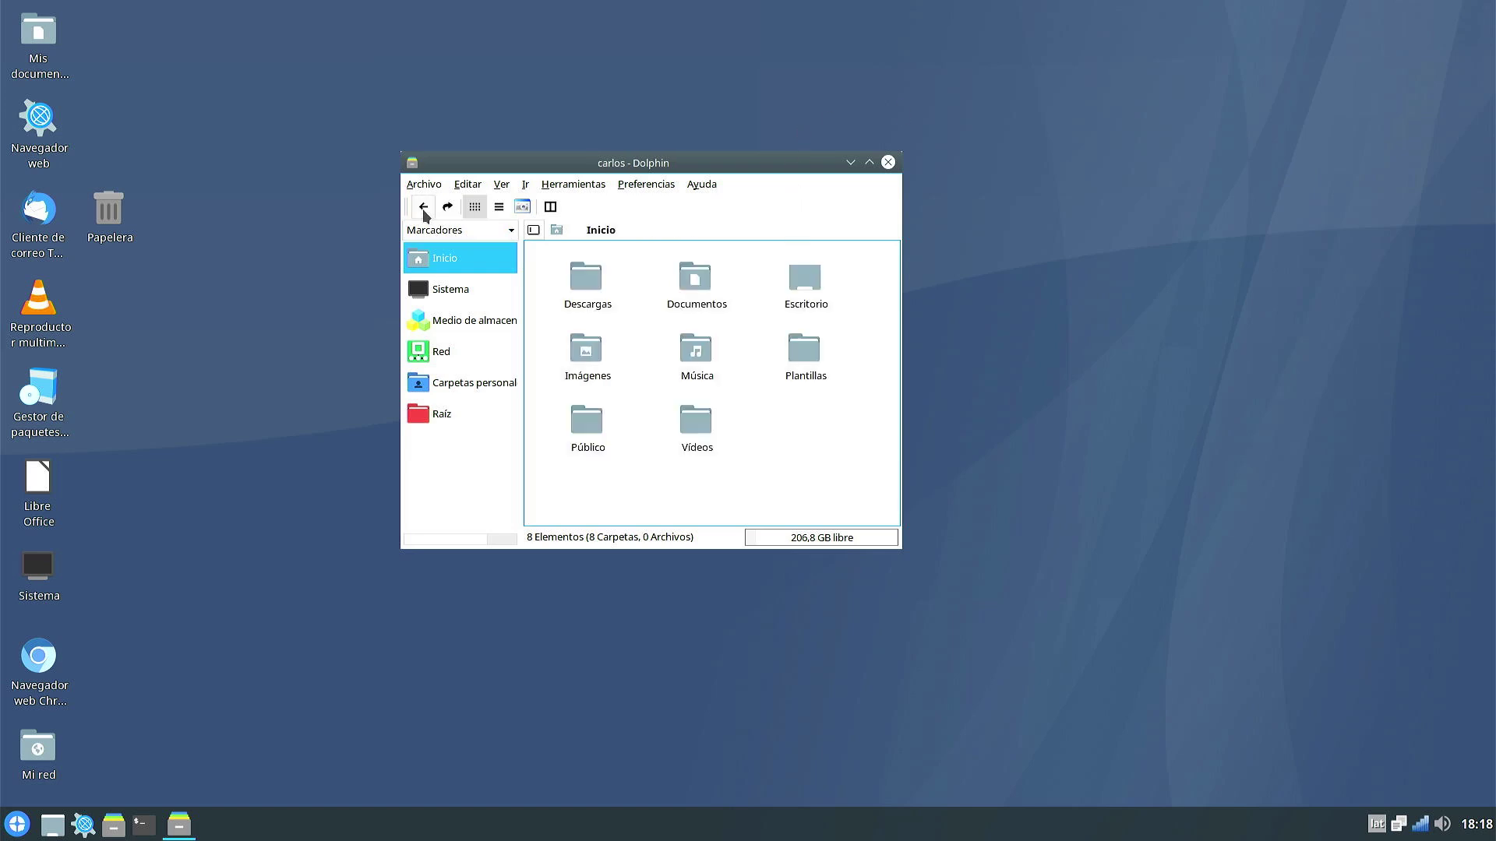
left_click(688, 425)
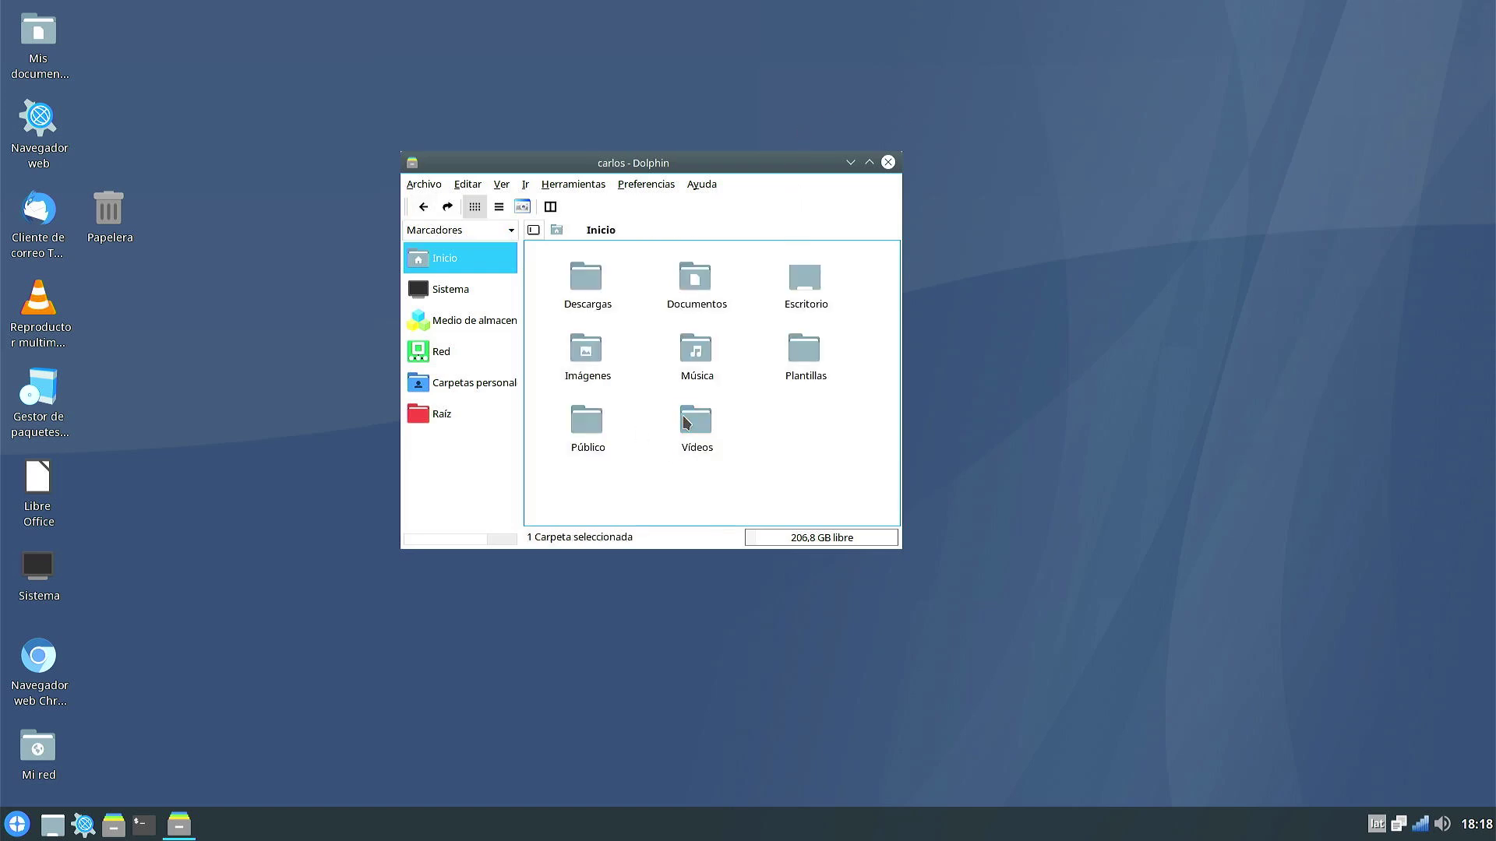
double_click(685, 423)
double_click(591, 278)
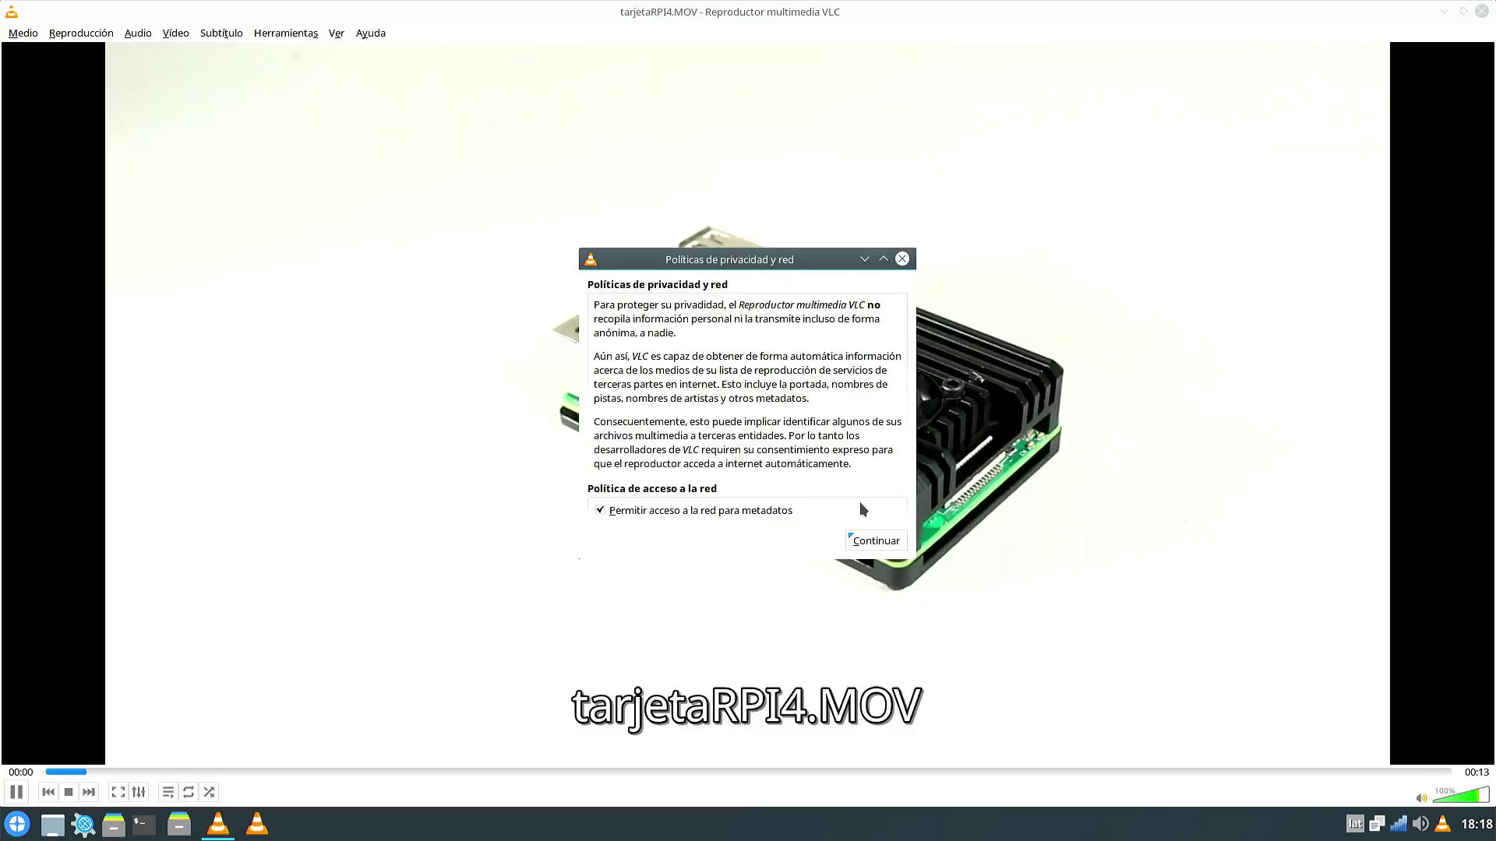
left_click(876, 541)
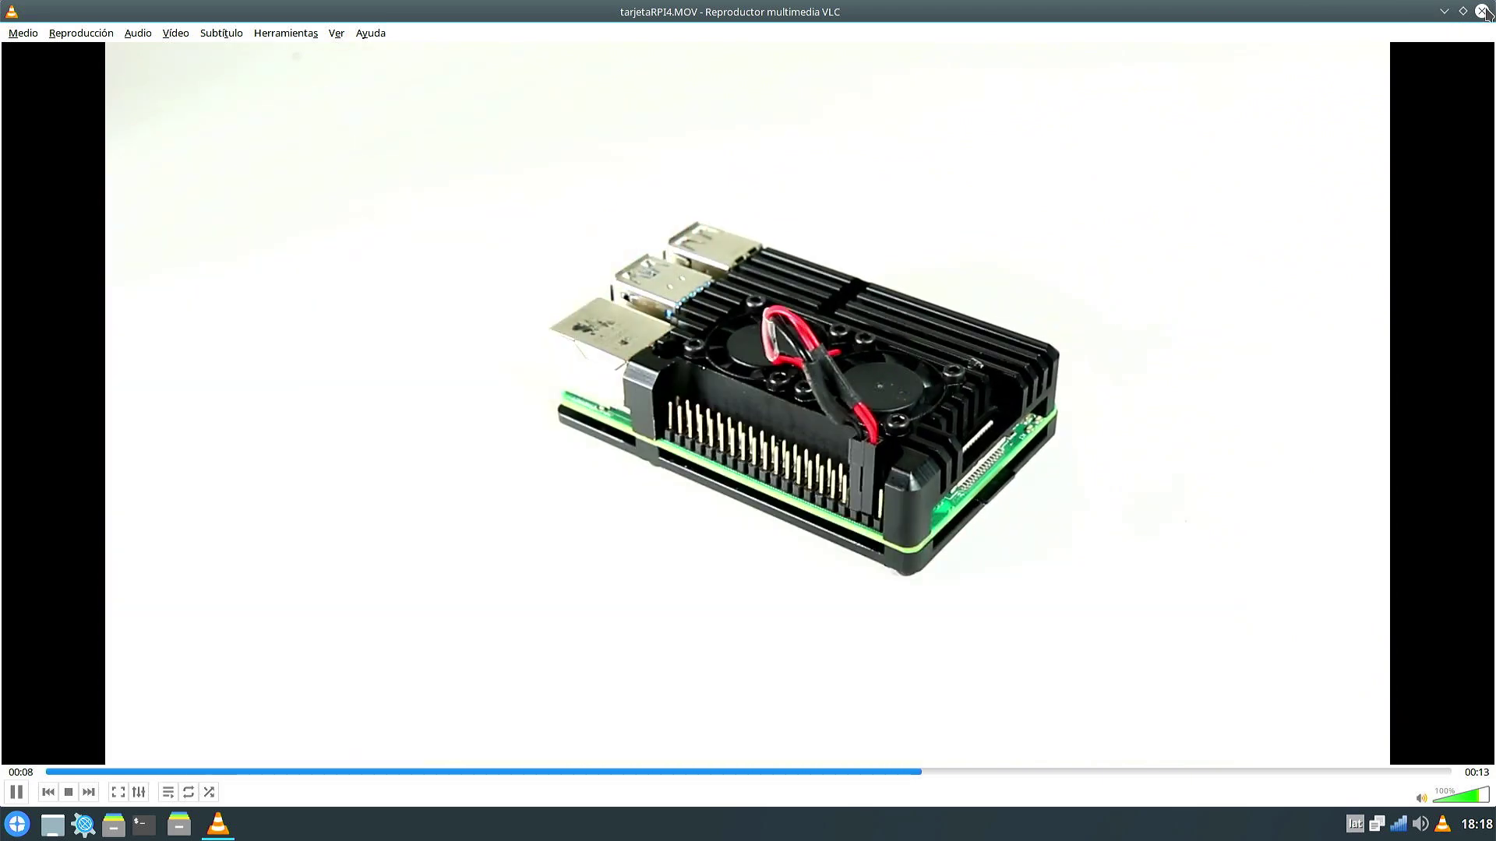
left_click(1482, 11)
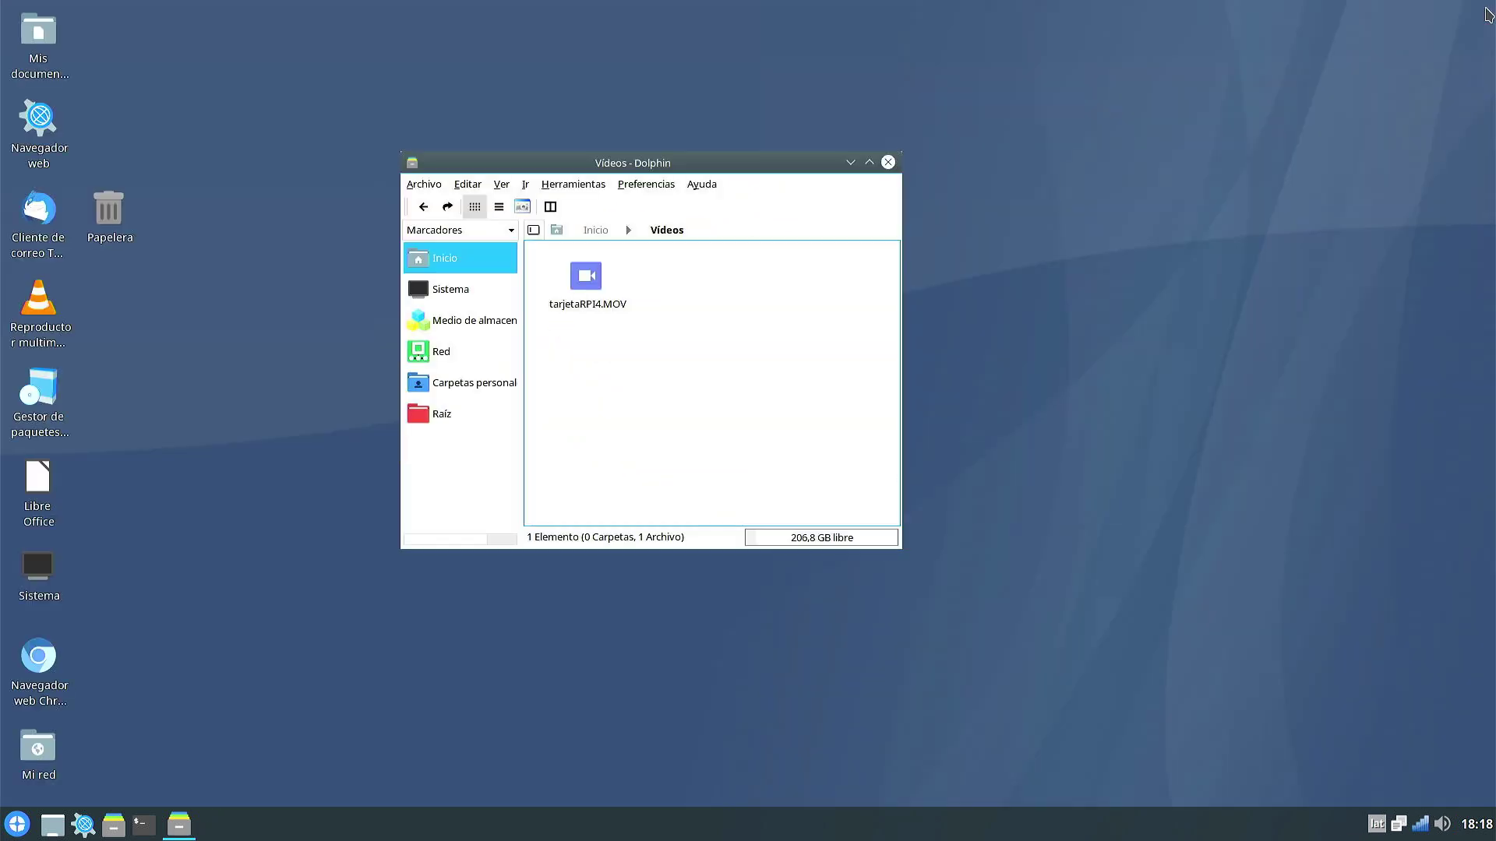
left_click(889, 164)
Step: Start a new Calc spreadsheet from LibreOffice, examine the version information in the About dialog and close the program
double_click(39, 479)
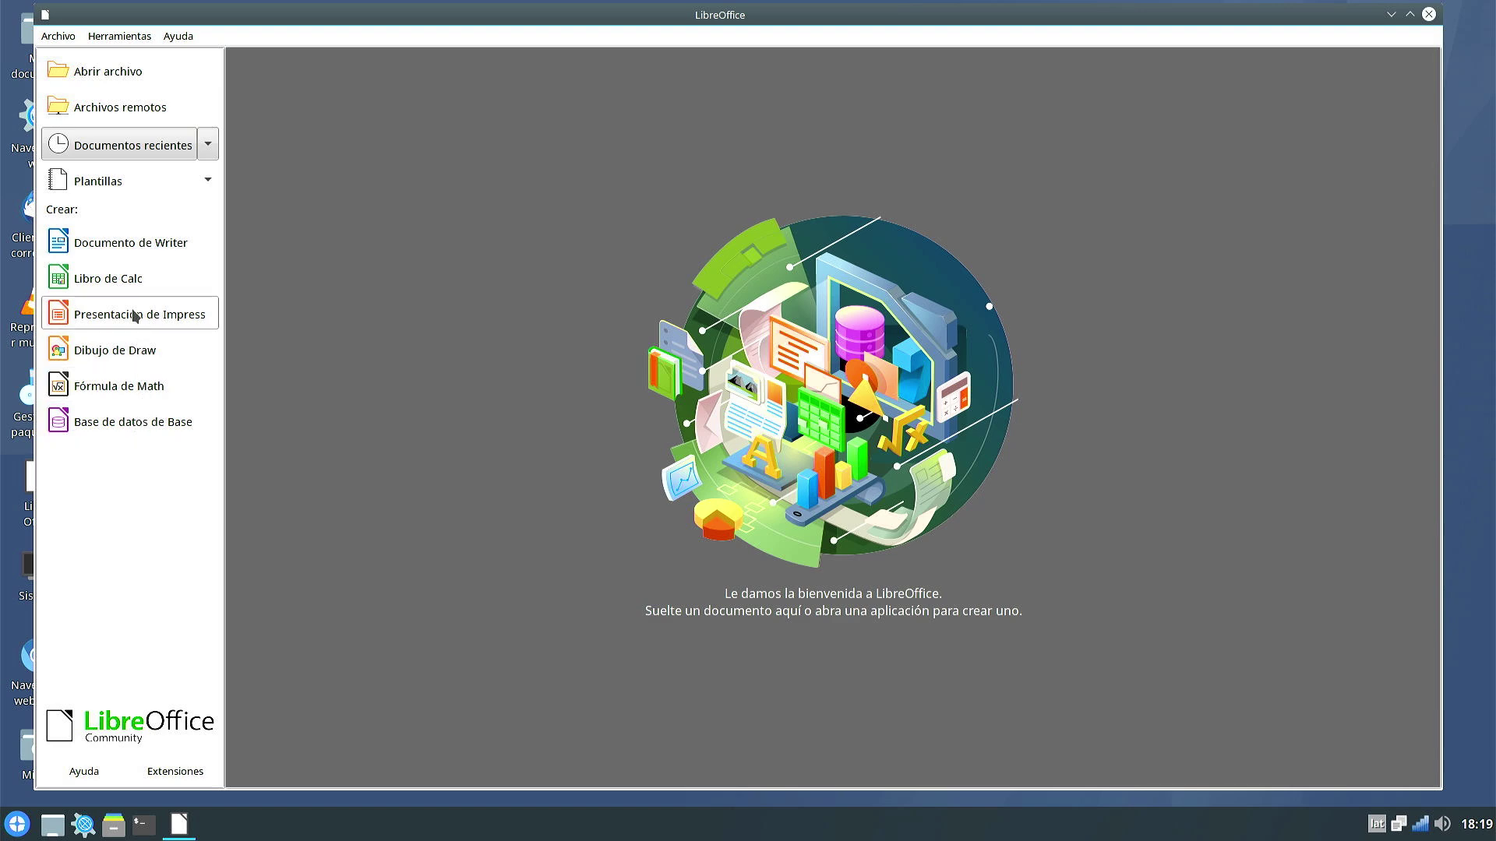
left_click(112, 280)
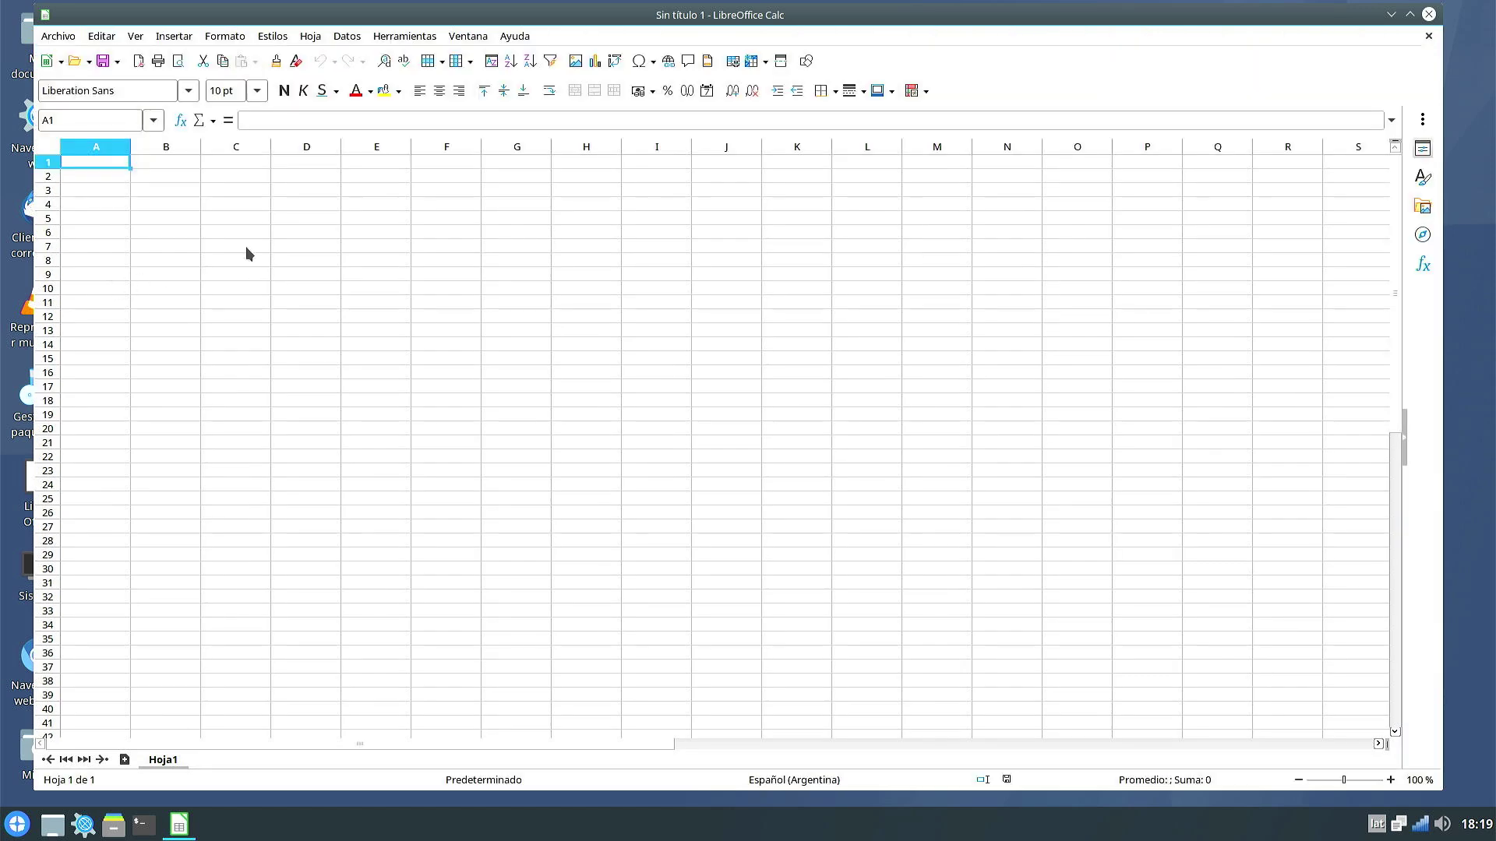
left_click(514, 36)
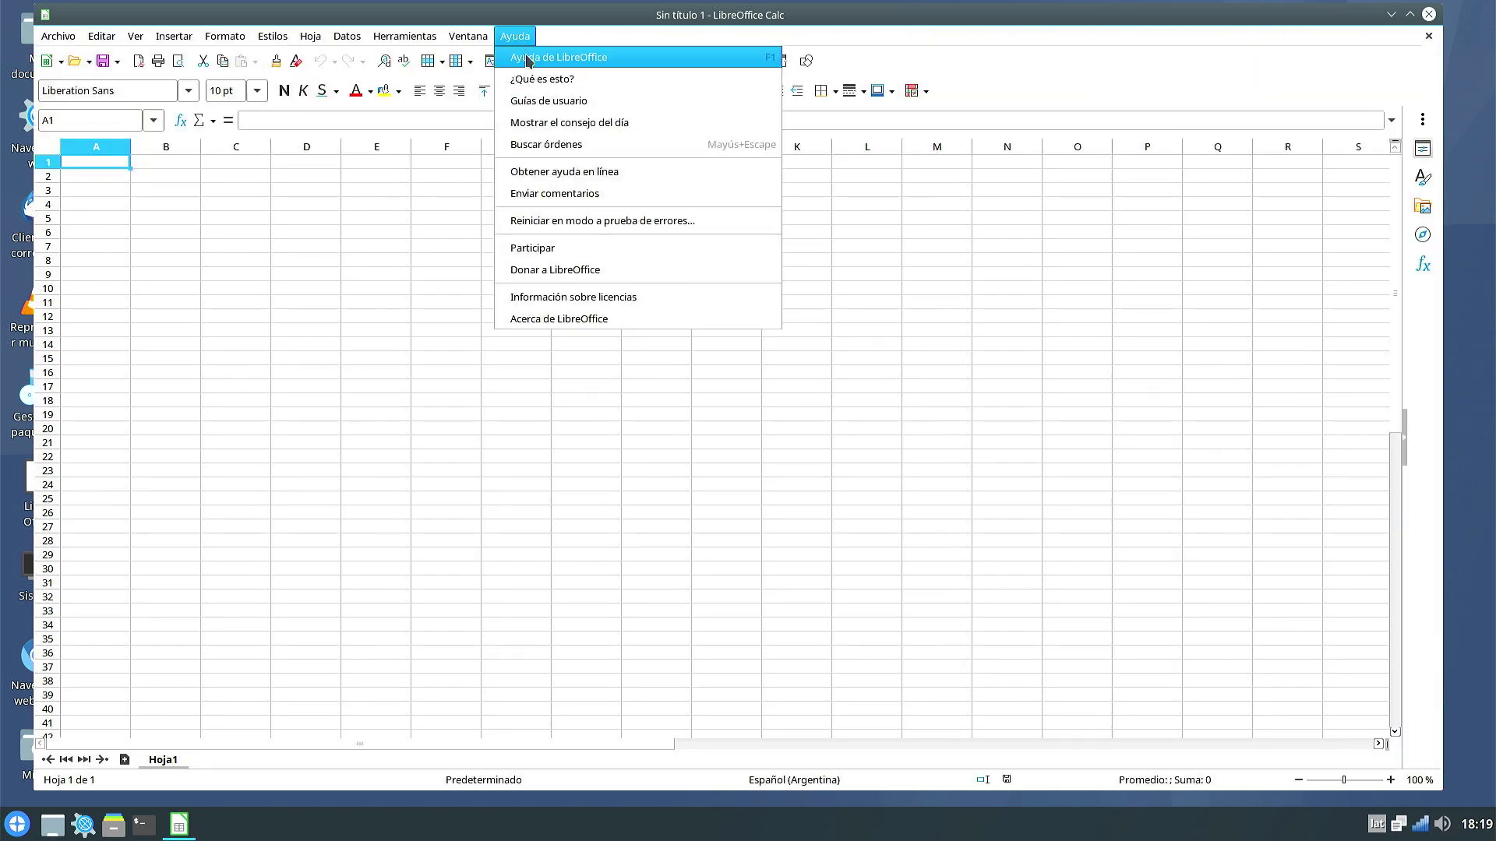
left_click(569, 320)
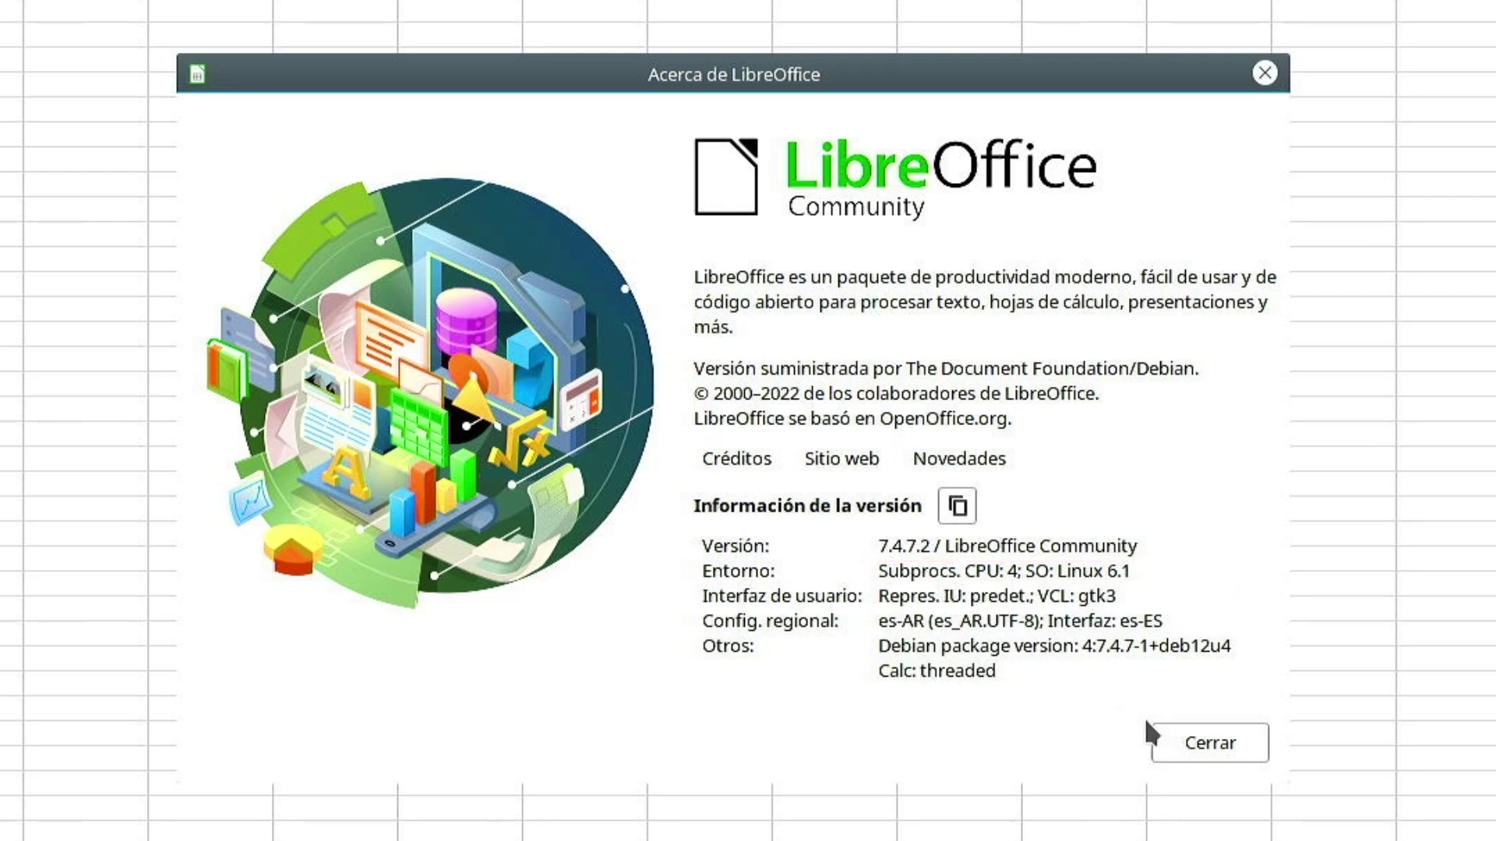
left_click(1204, 740)
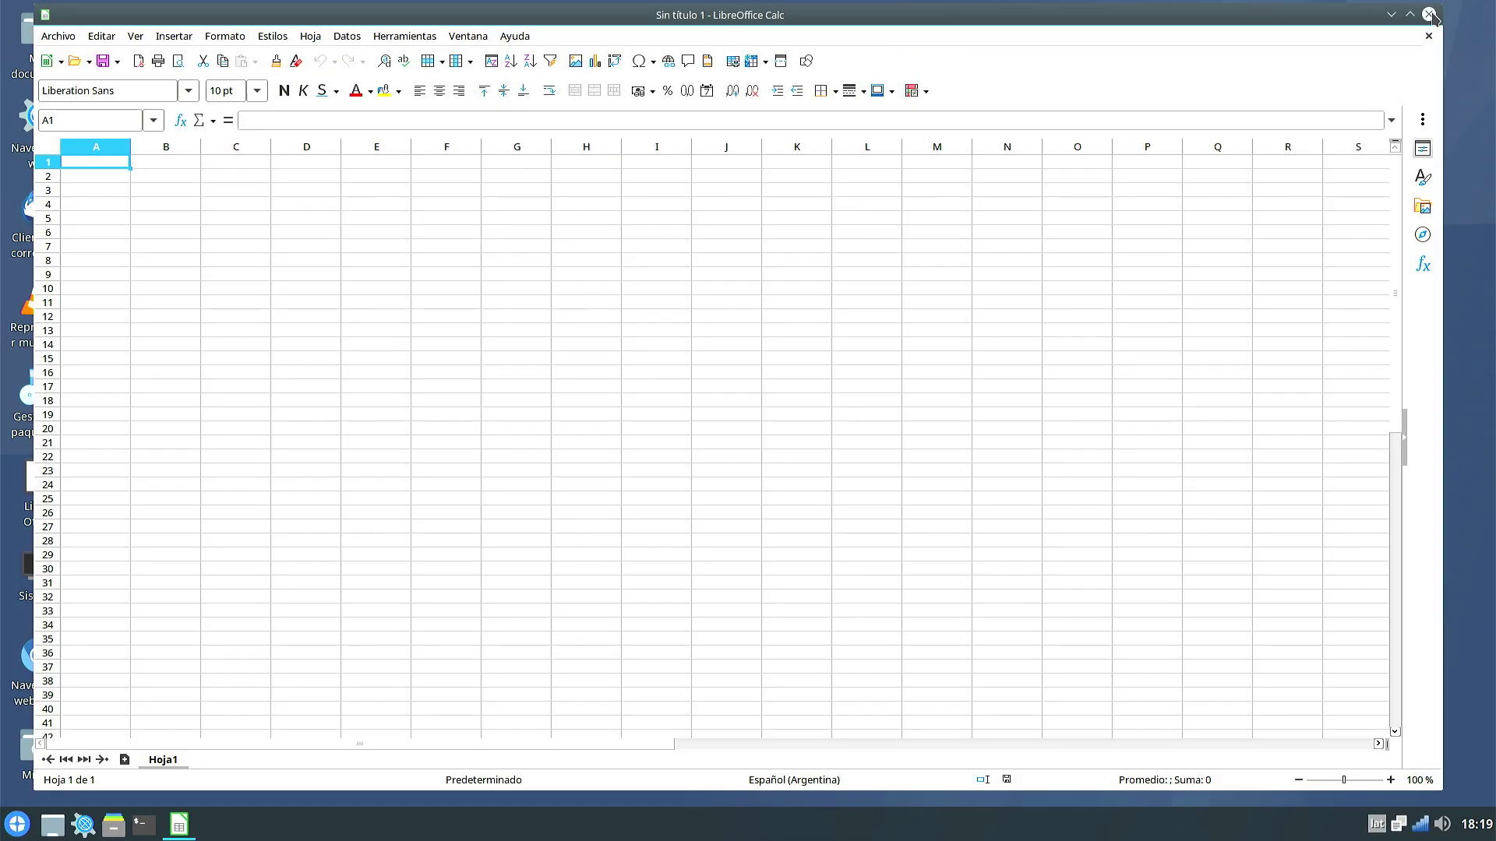
left_click(1429, 14)
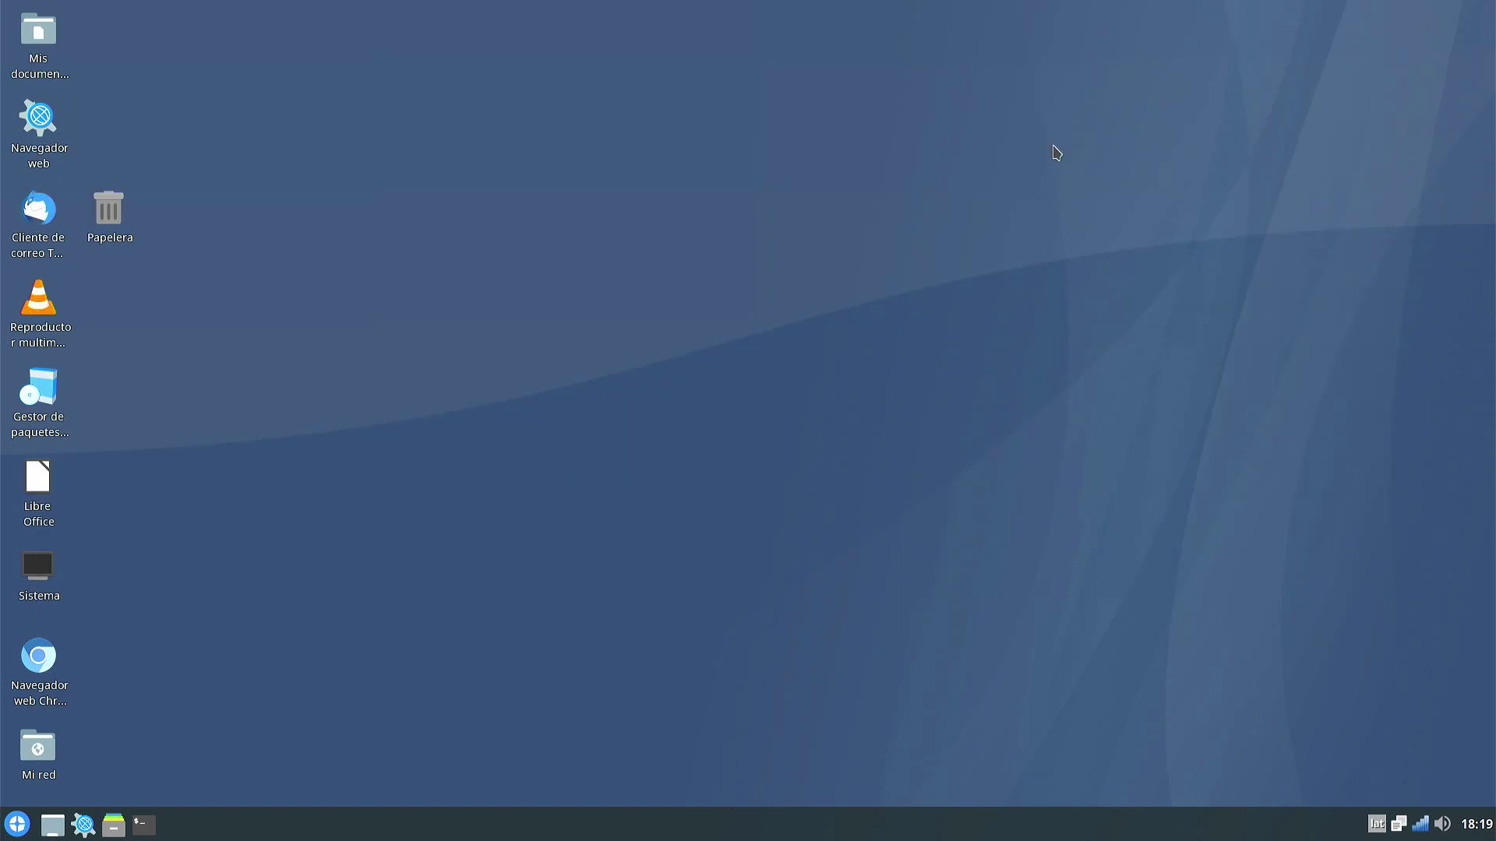
Step: Open the Konqueror web browser, maximize it to view the Q4OS home page and close it
left_click(82, 826)
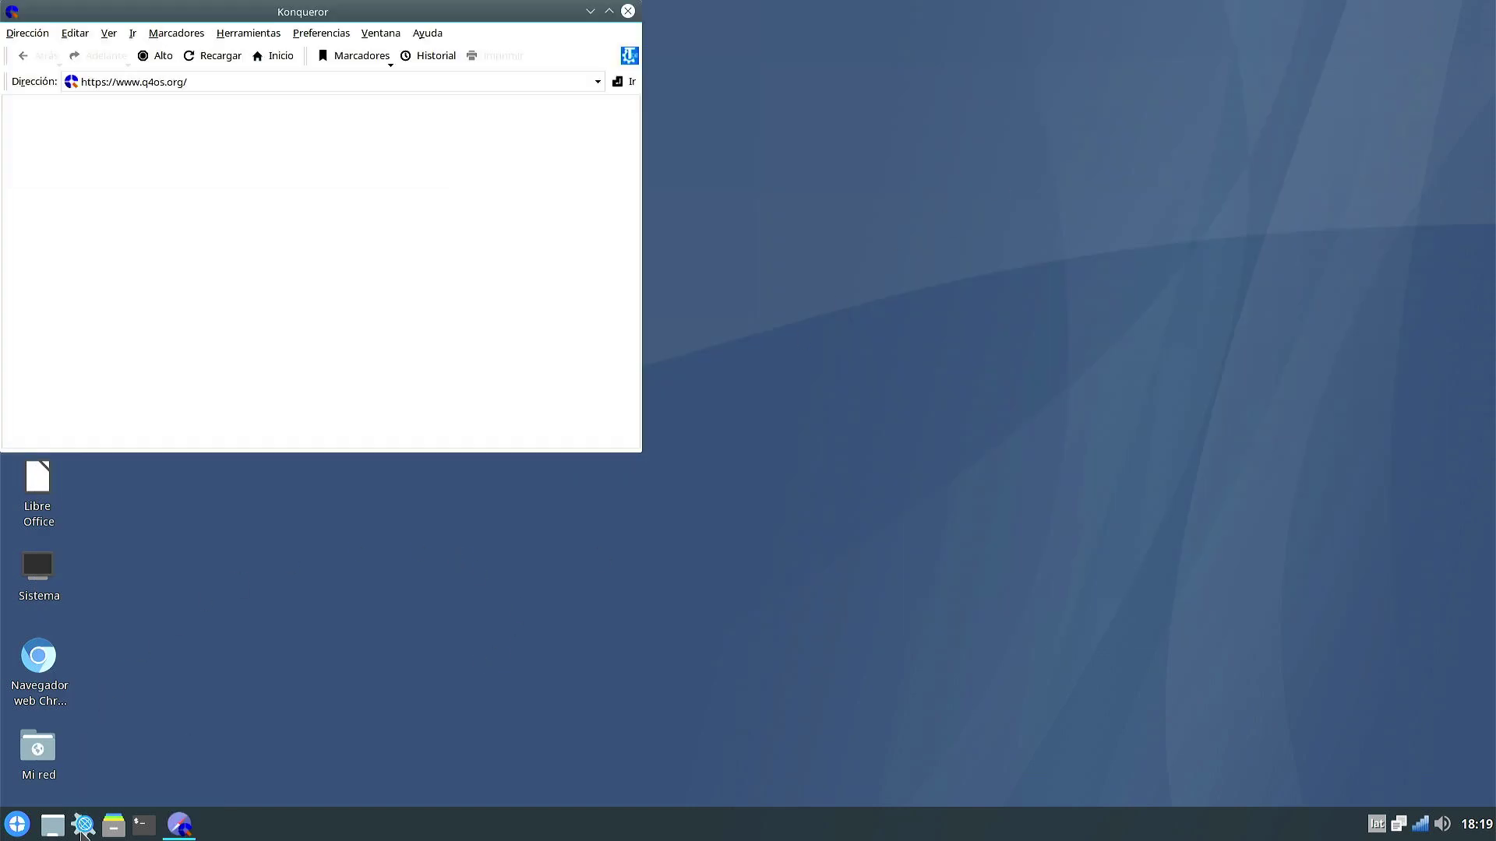
left_click(608, 12)
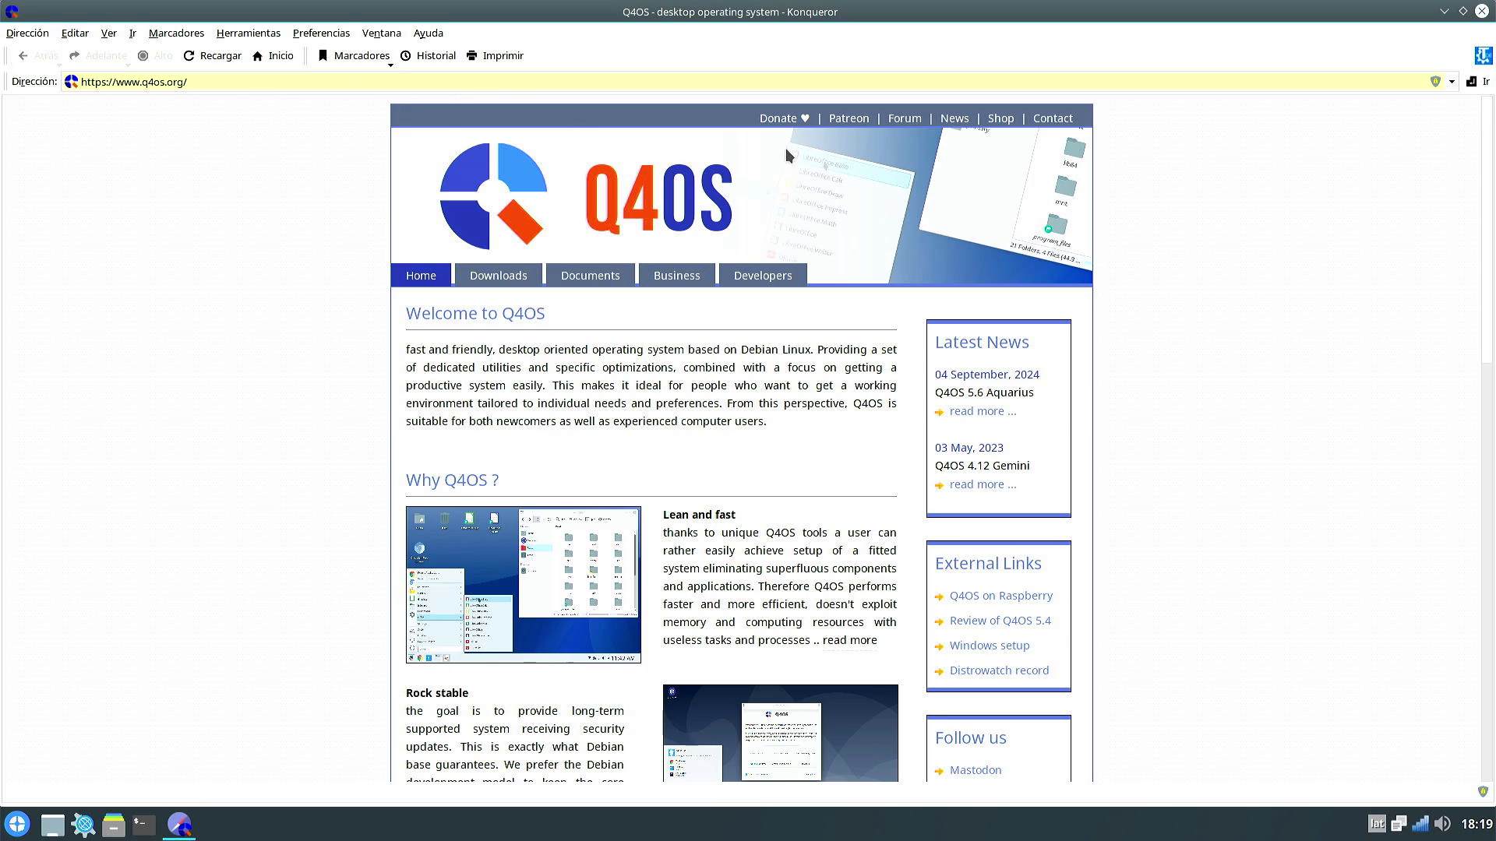
left_click(1481, 11)
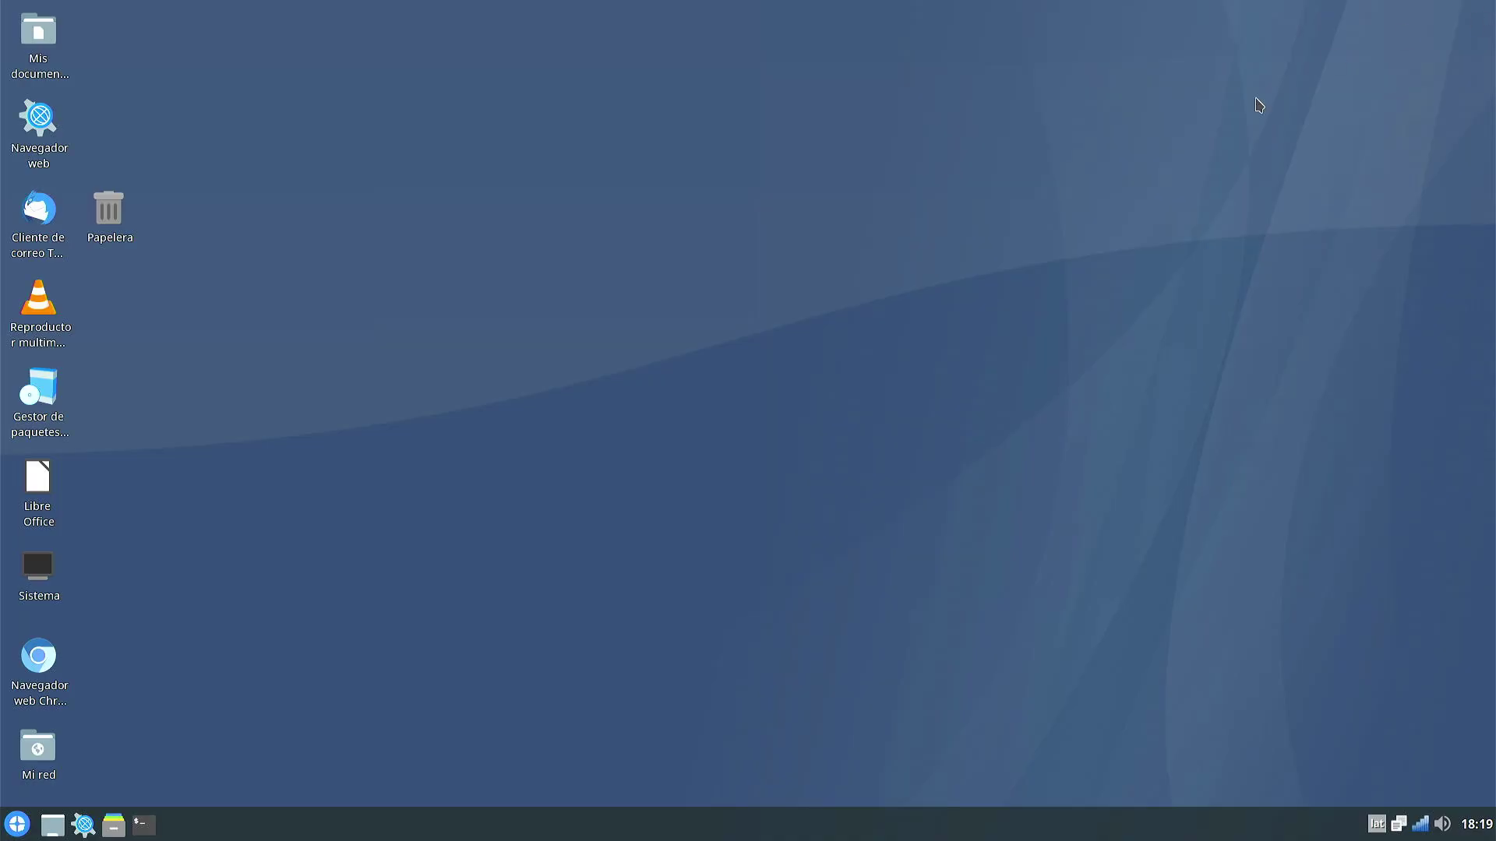
Step: Play the Orange Pi 5 Max YouTube video in Chromium at 1440p quality and check the processor load in htop
double_click(45, 661)
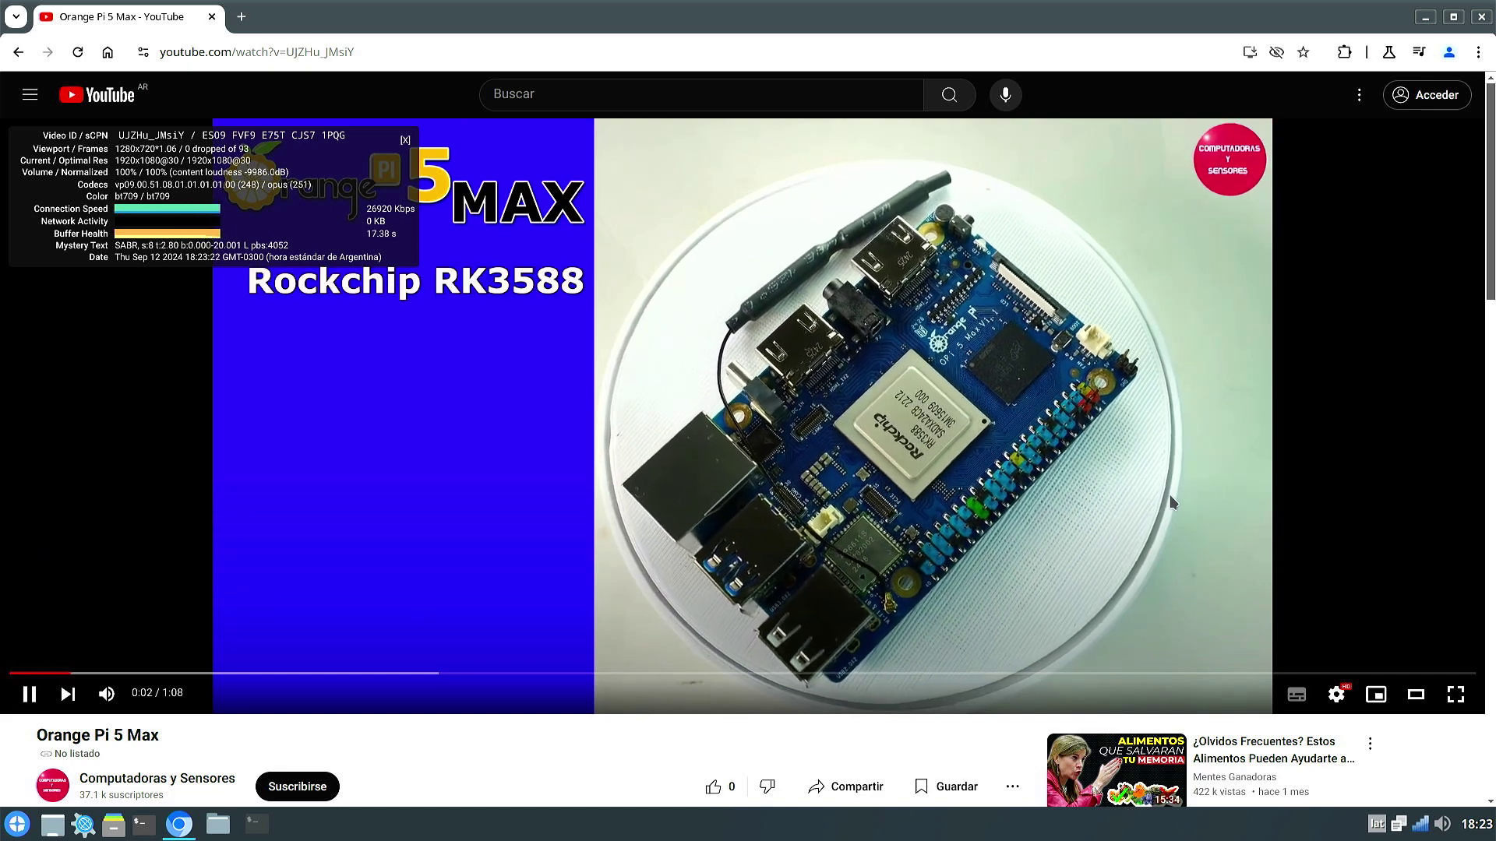
left_click(1337, 696)
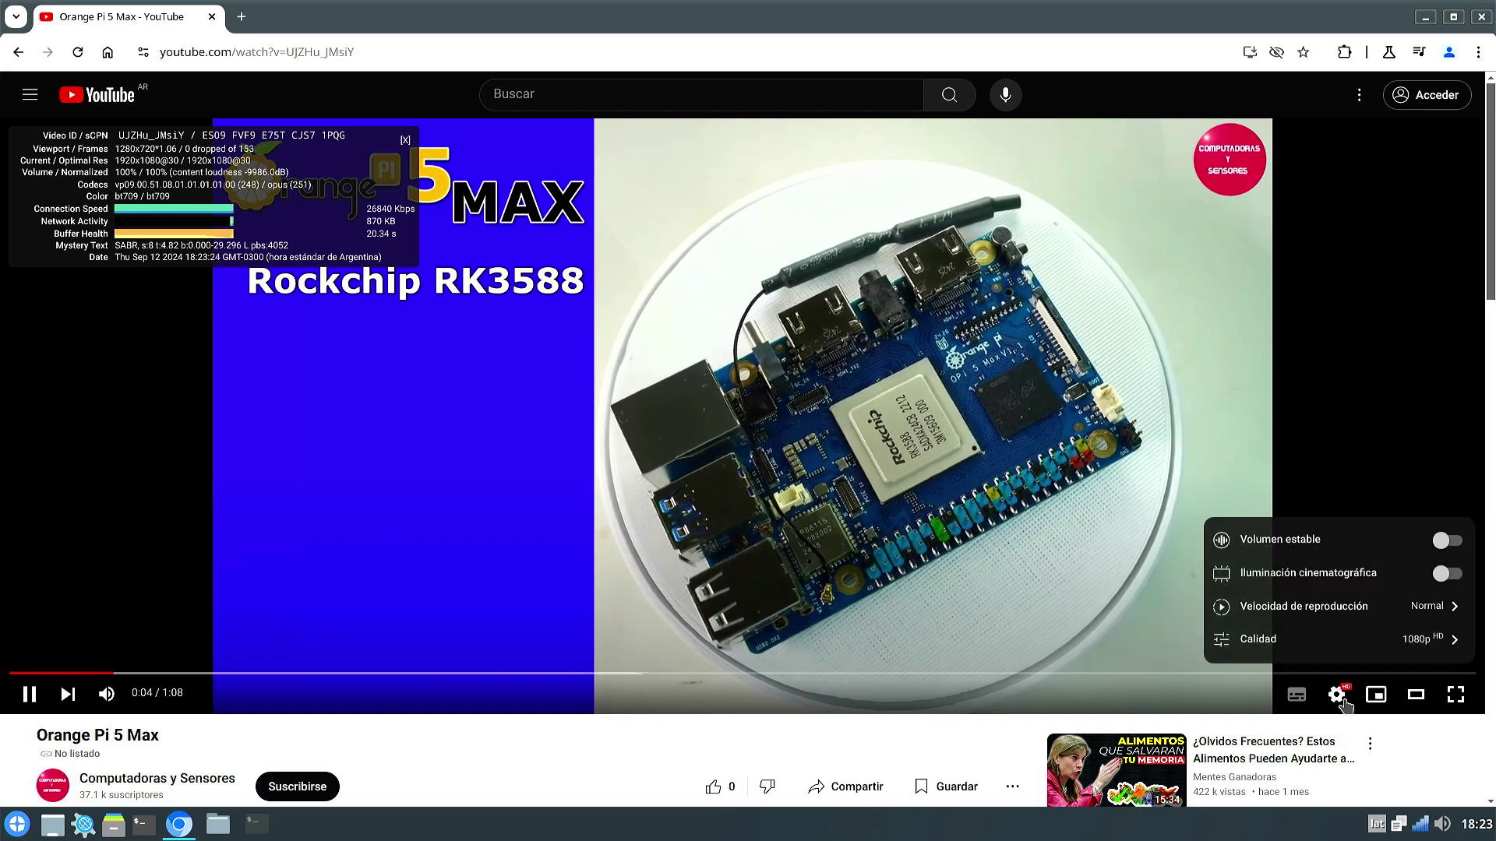
left_click(1414, 645)
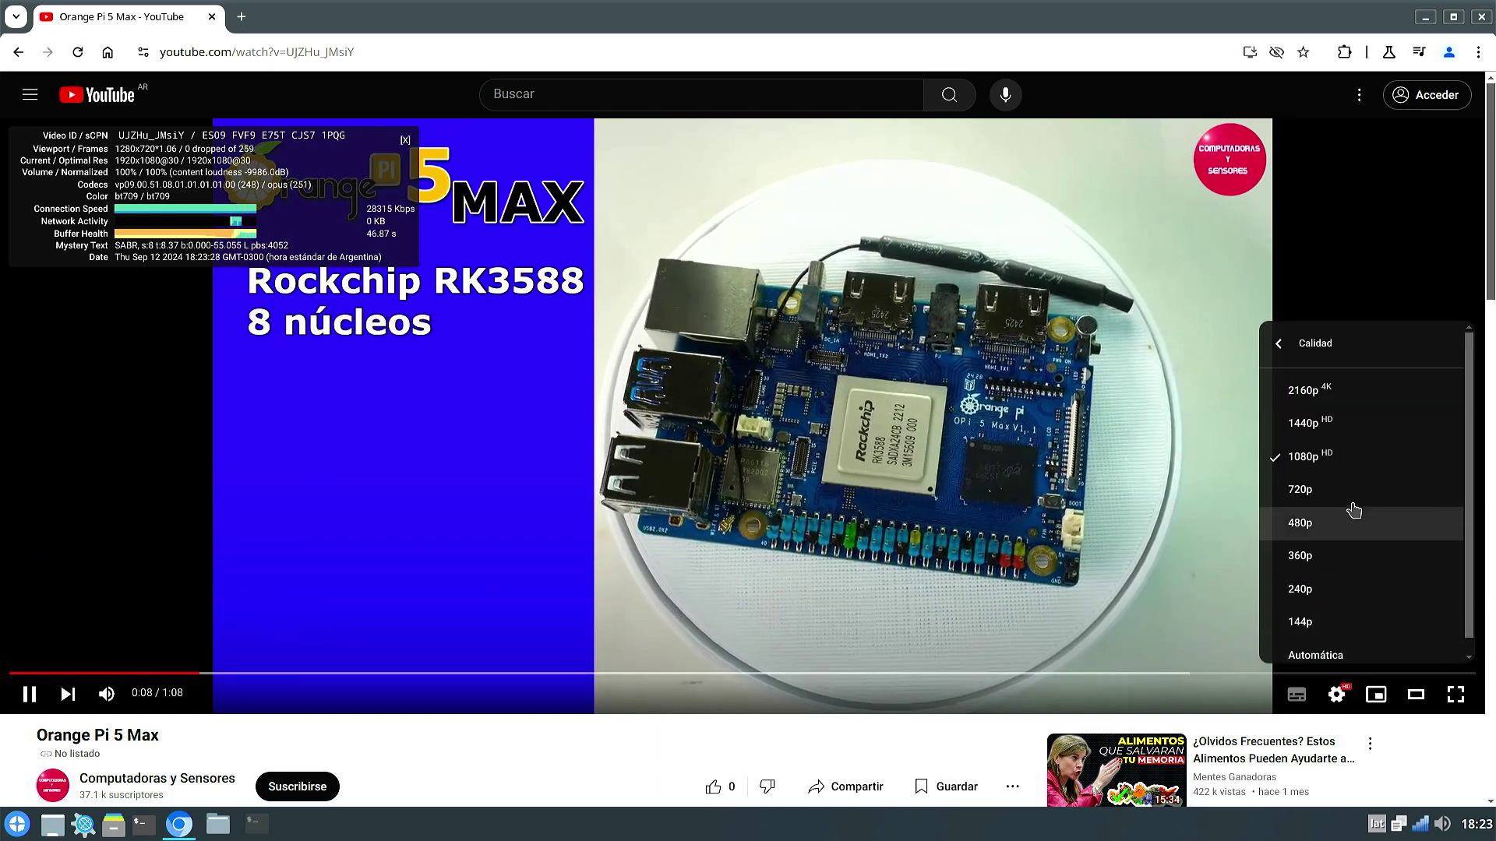
left_click(1322, 427)
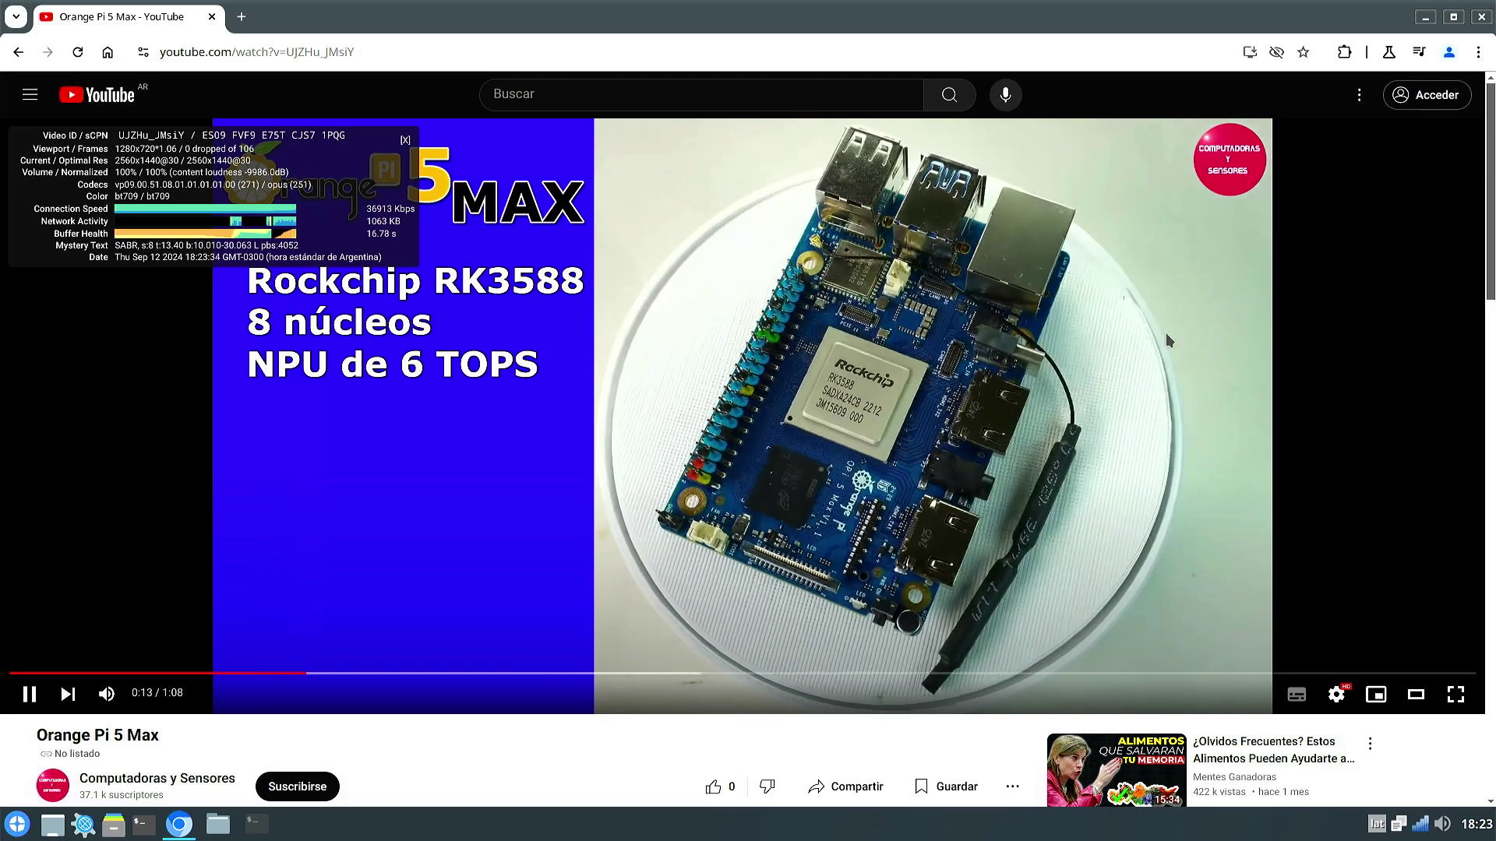
left_click(255, 827)
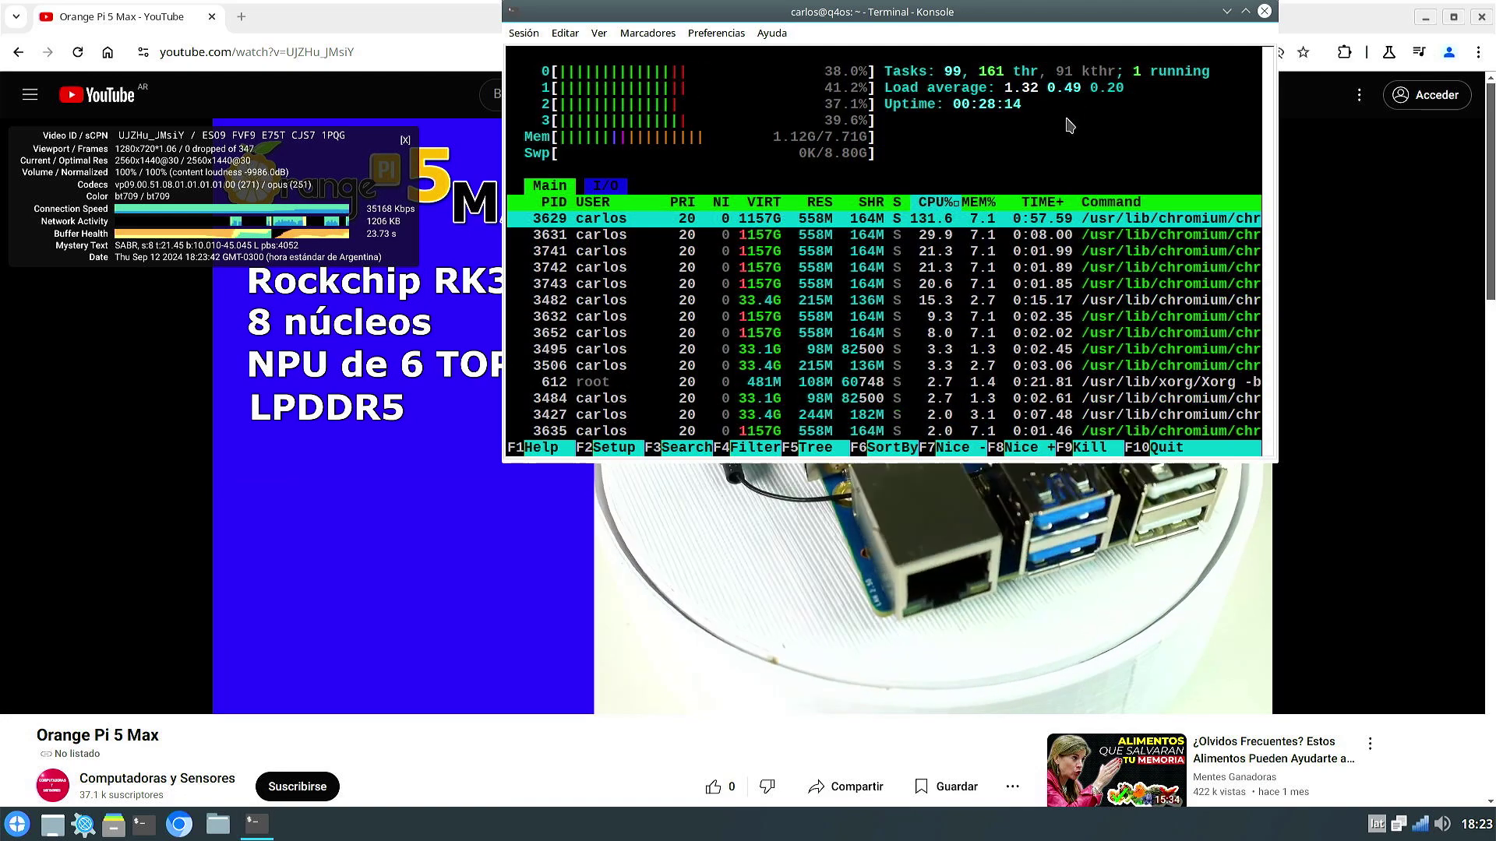
Step: Set the YouTube video's quality to 2160p and check the processor load in the htop terminal window
left_click(1337, 695)
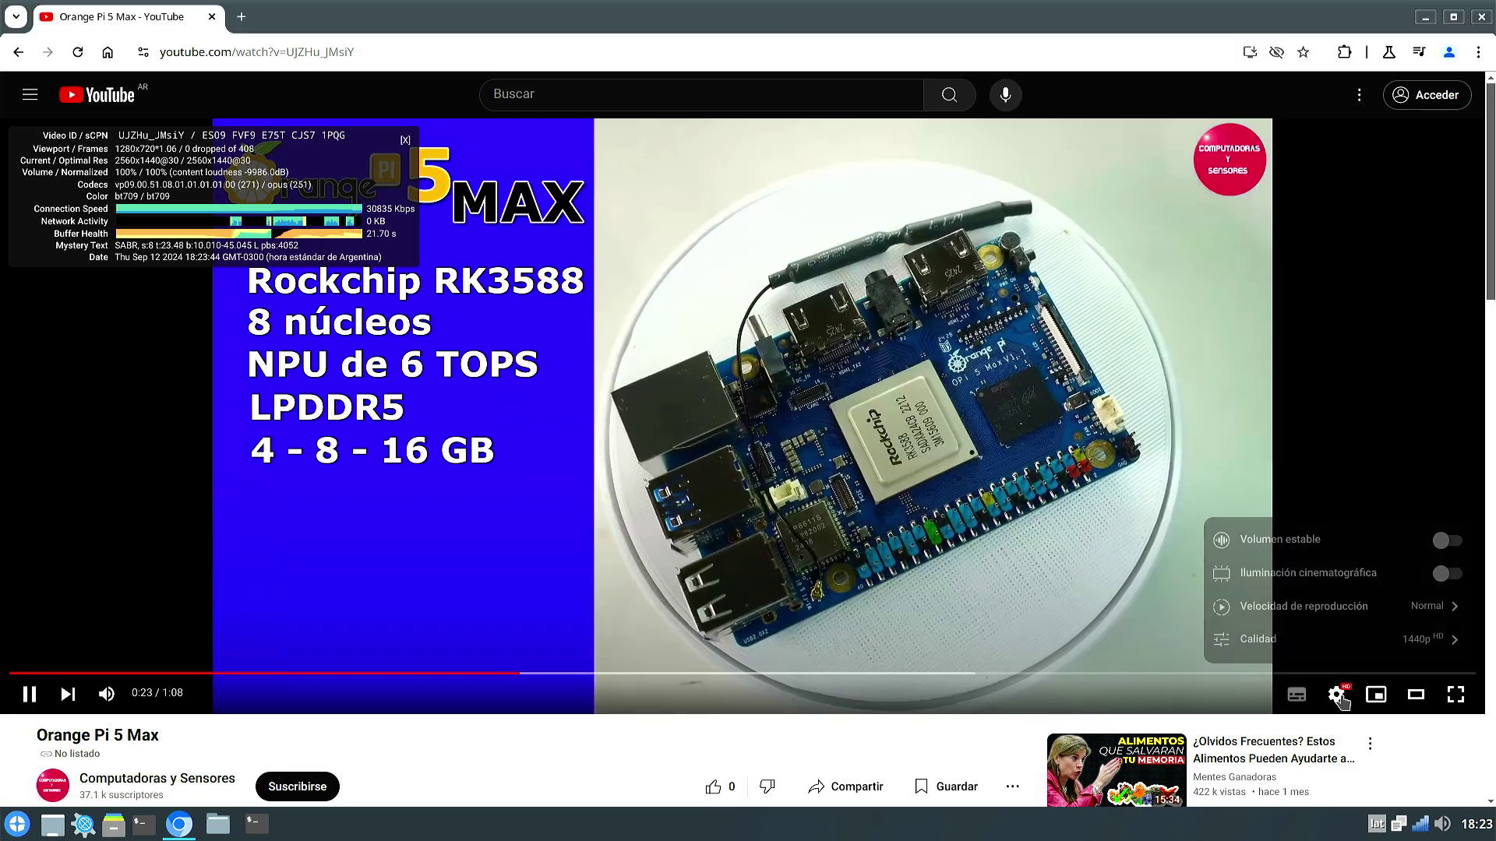
left_click(1431, 637)
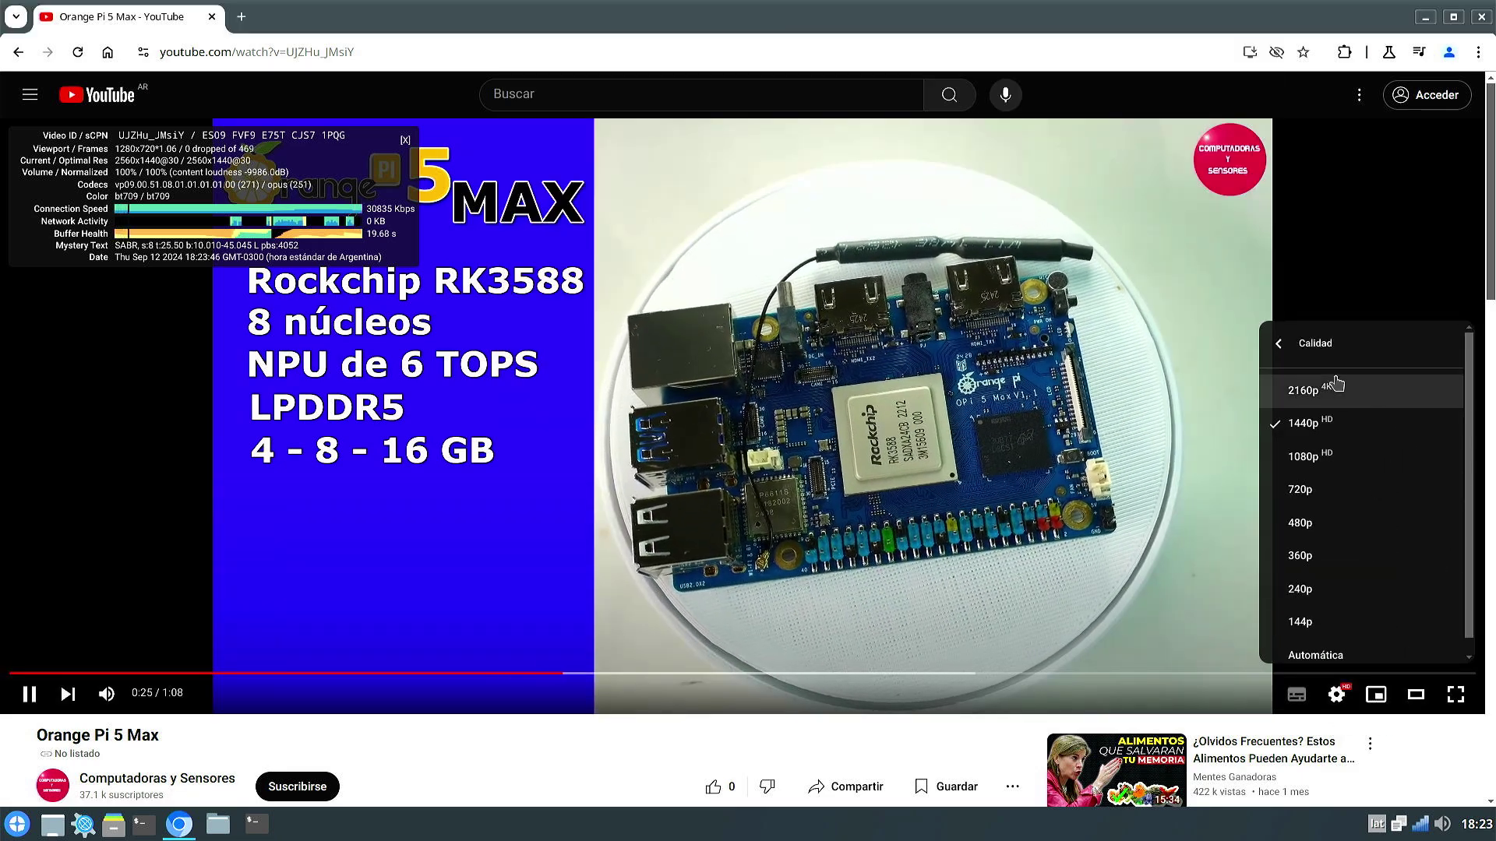
left_click(1309, 390)
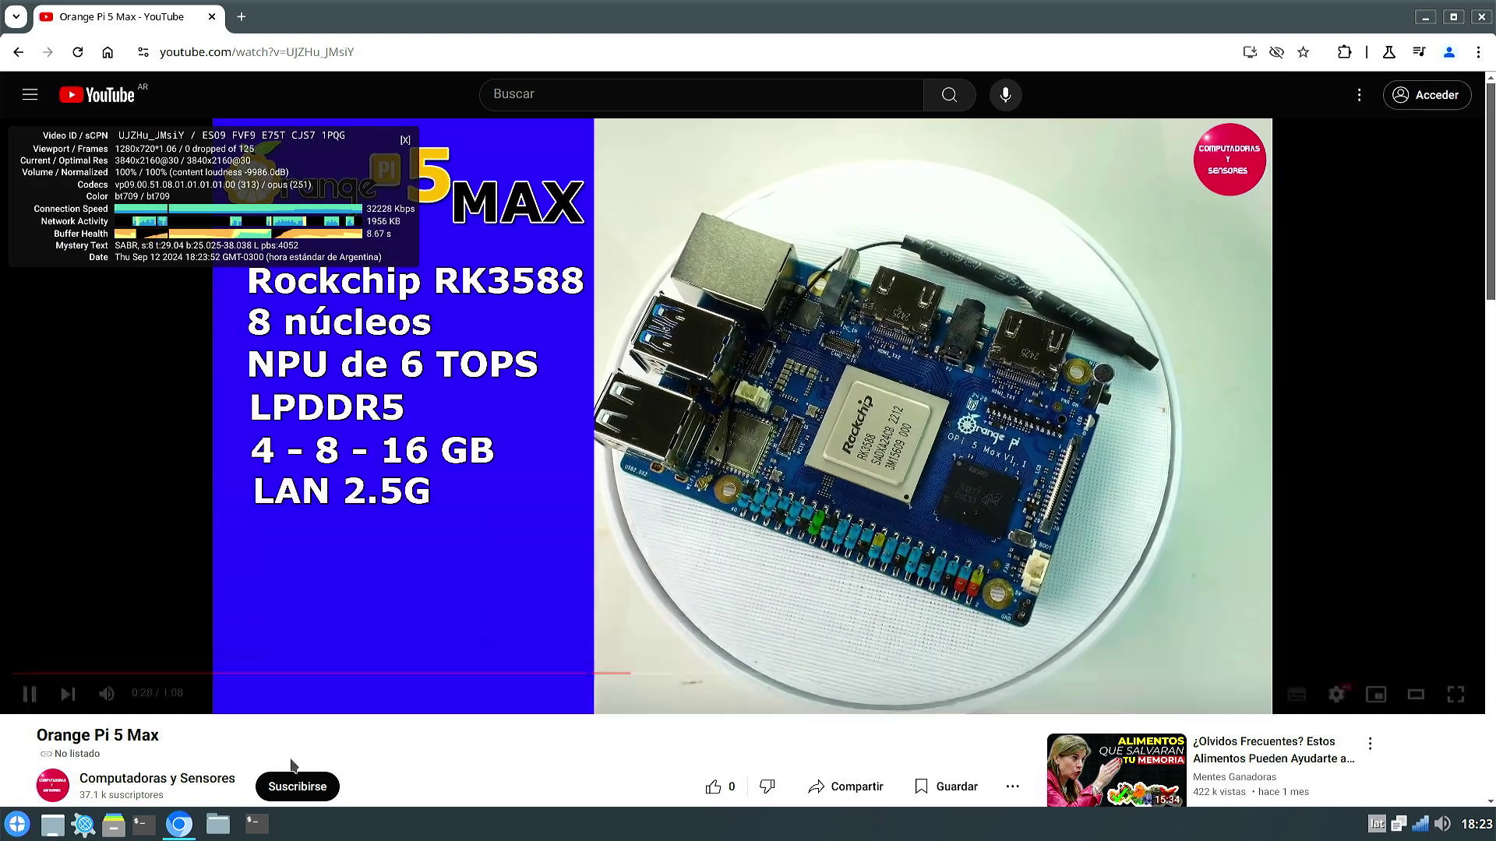
left_click(254, 827)
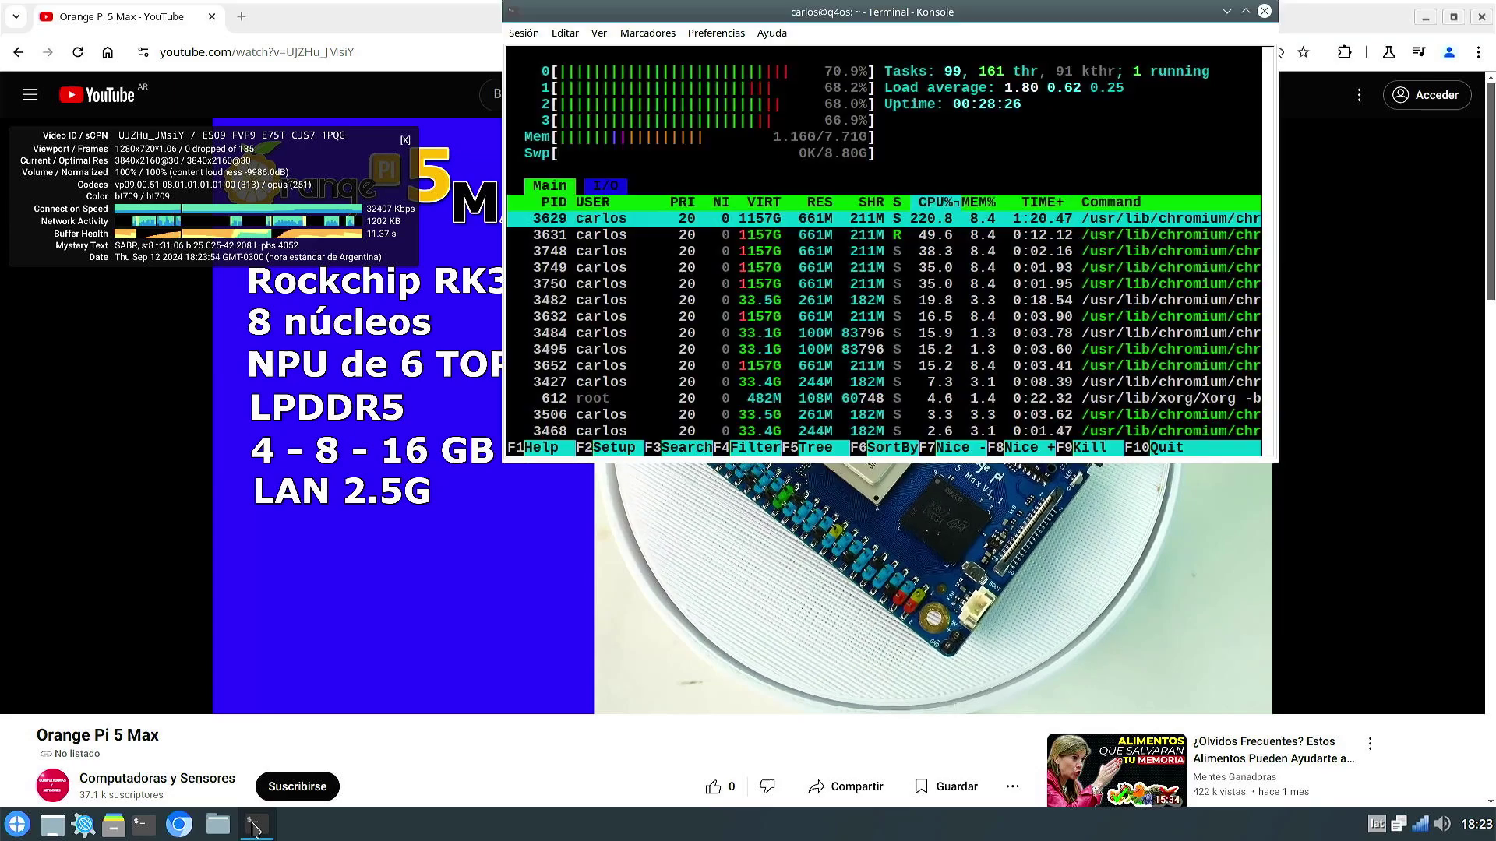
left_click_drag(746, 9, 815, 103)
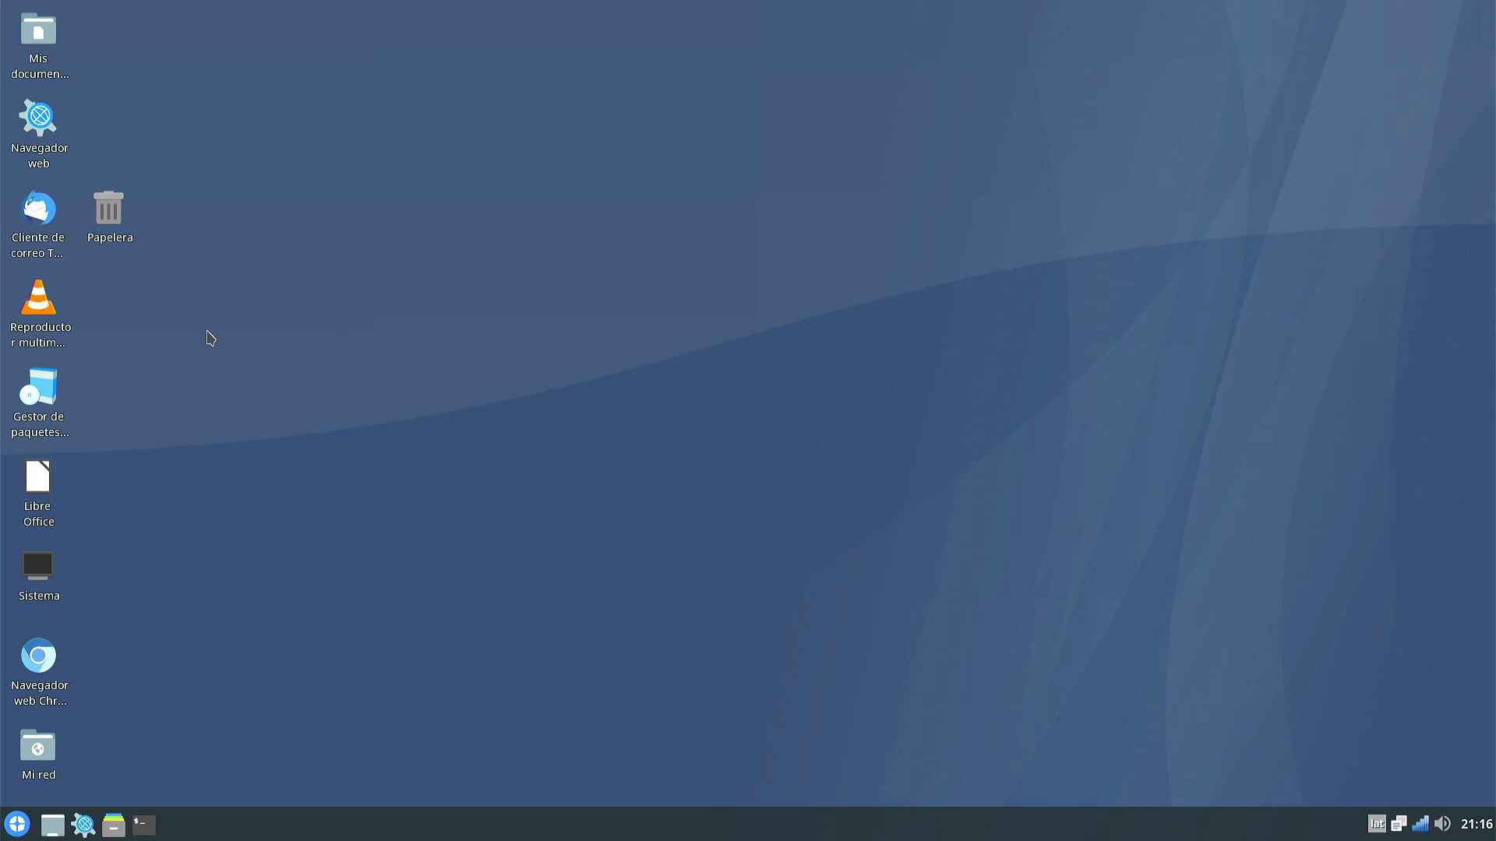
Step: Open the Synaptic package manager from the system applications, dismiss its quick introduction and maximize the window
left_click(53, 395)
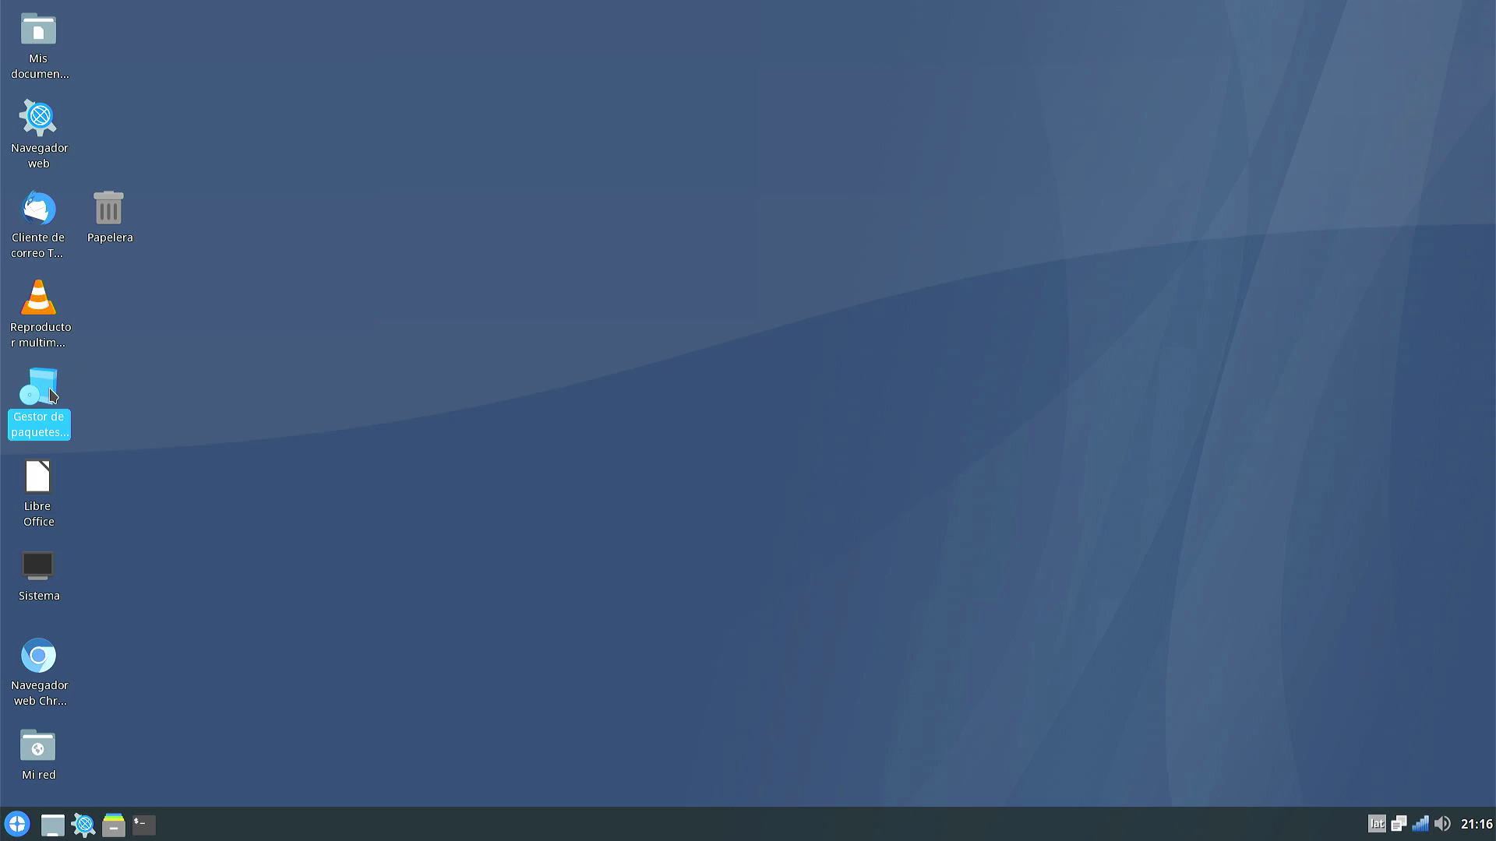
left_click(21, 825)
left_click(45, 753)
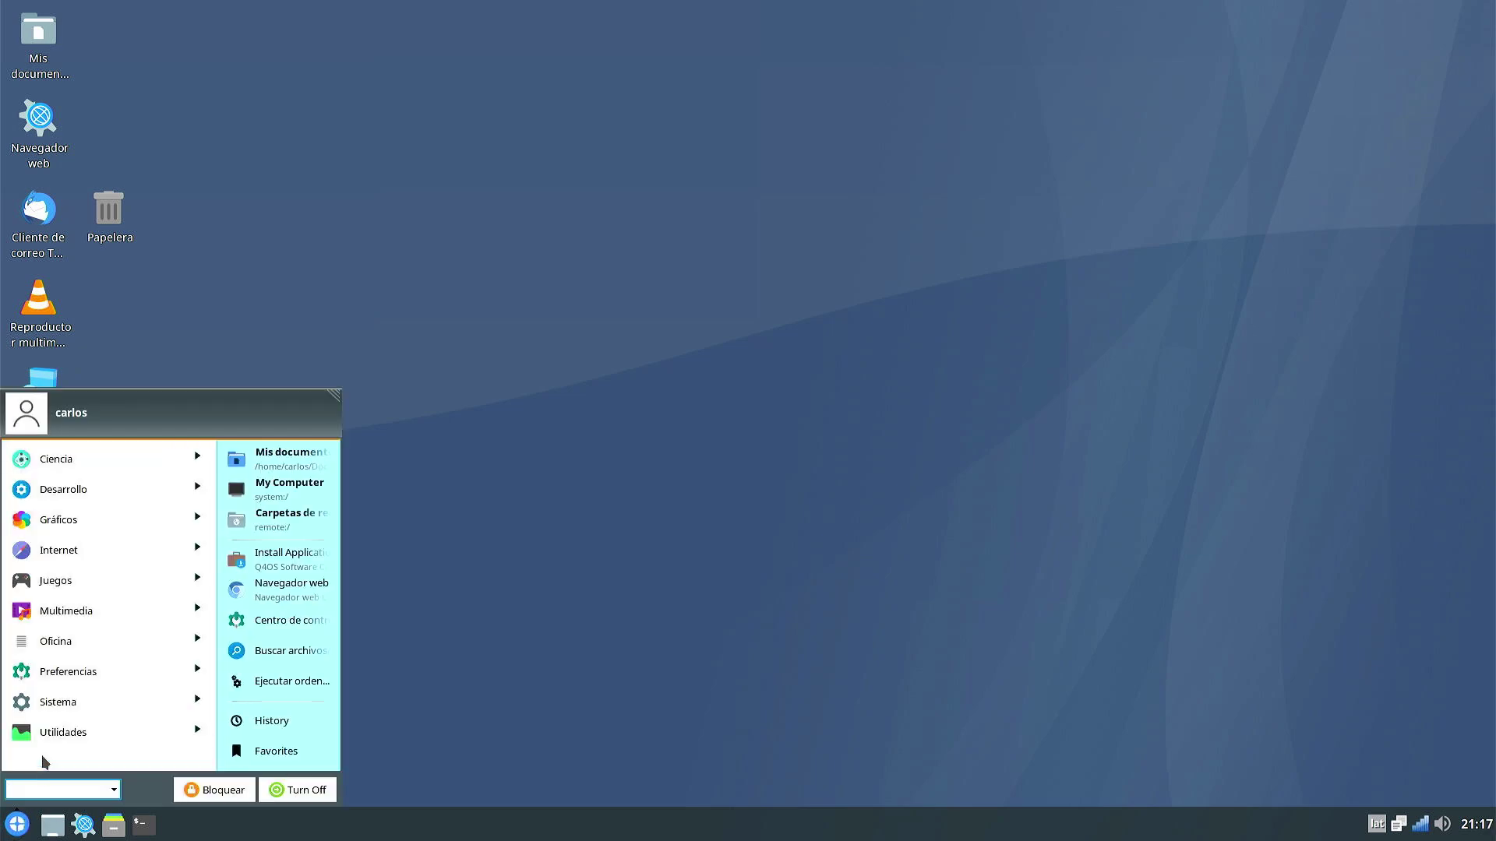
left_click(68, 709)
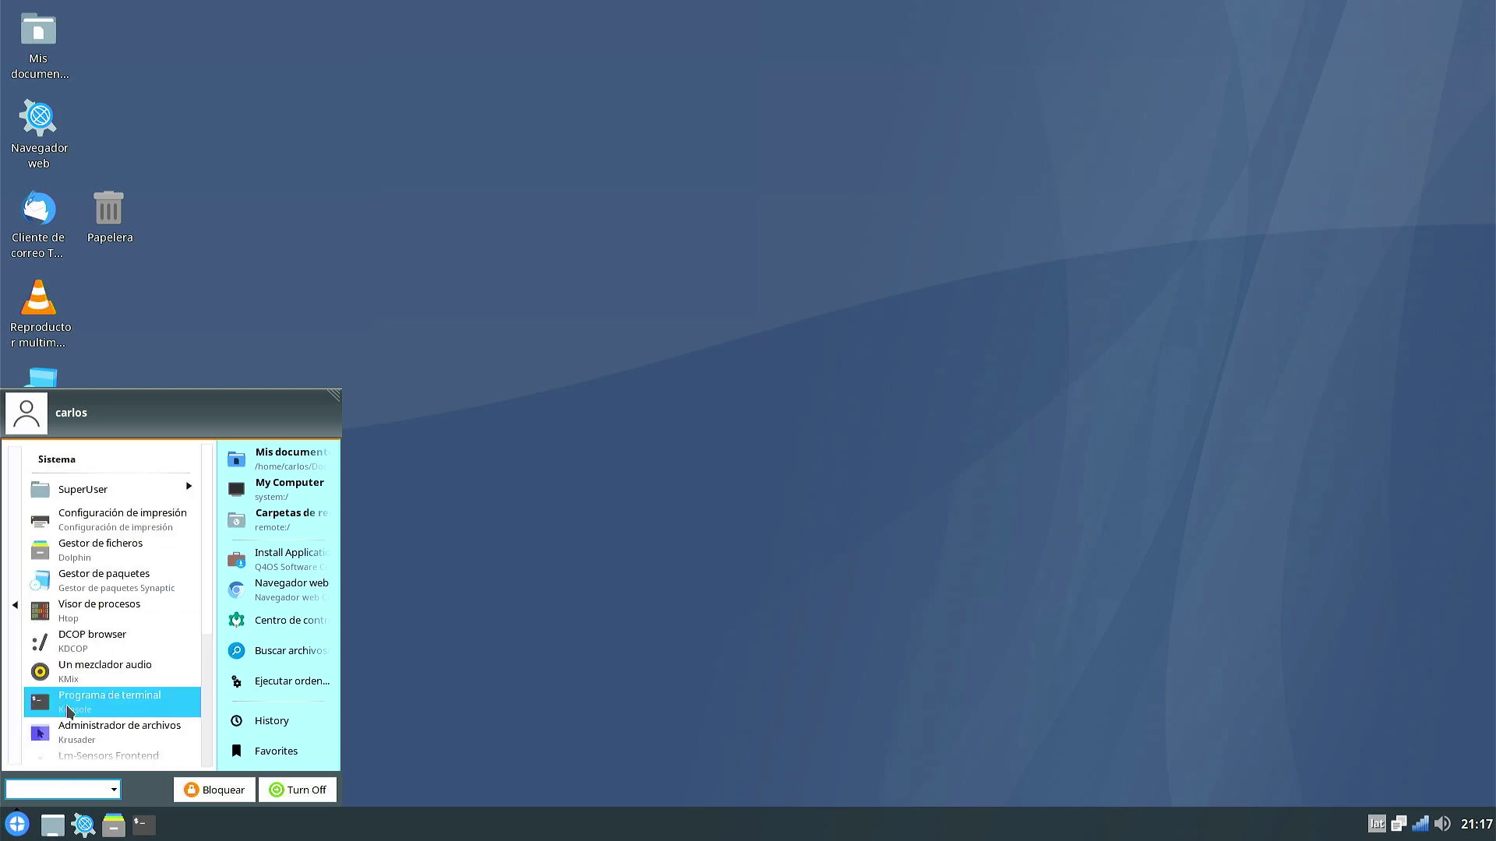
left_click(68, 585)
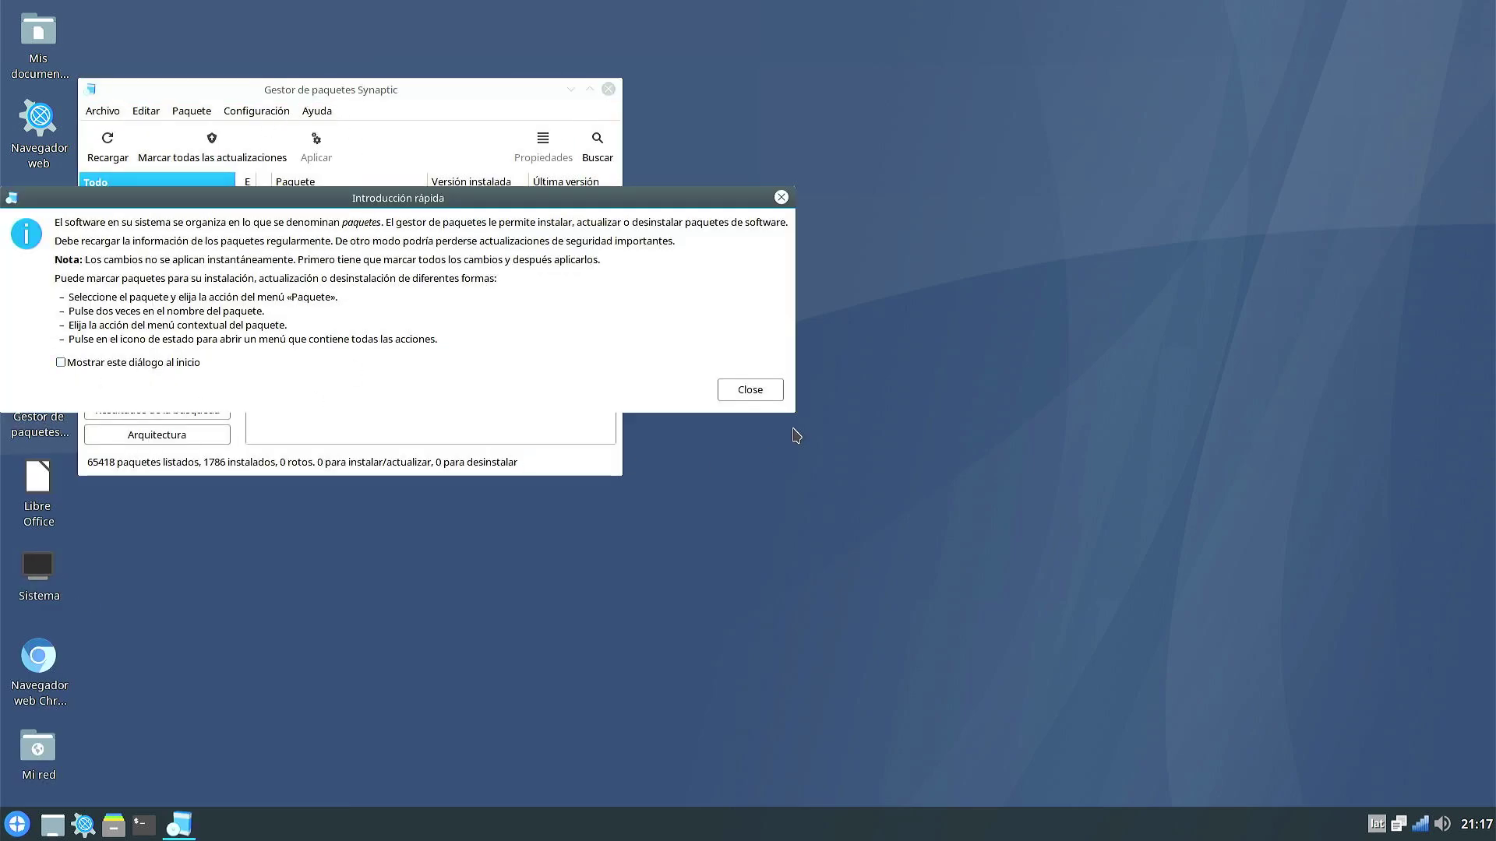
left_click(763, 397)
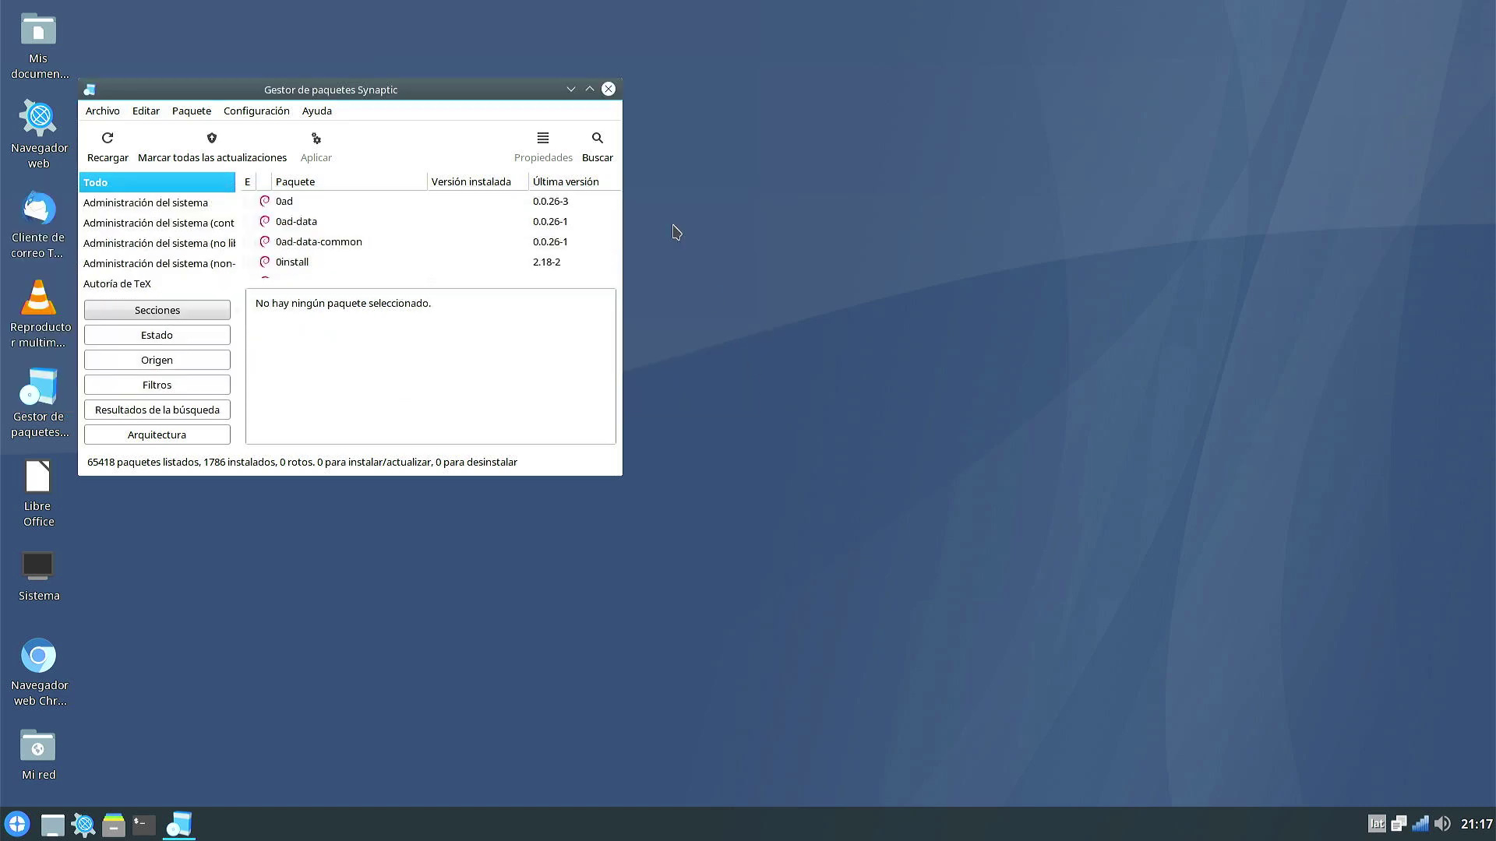
left_click(590, 90)
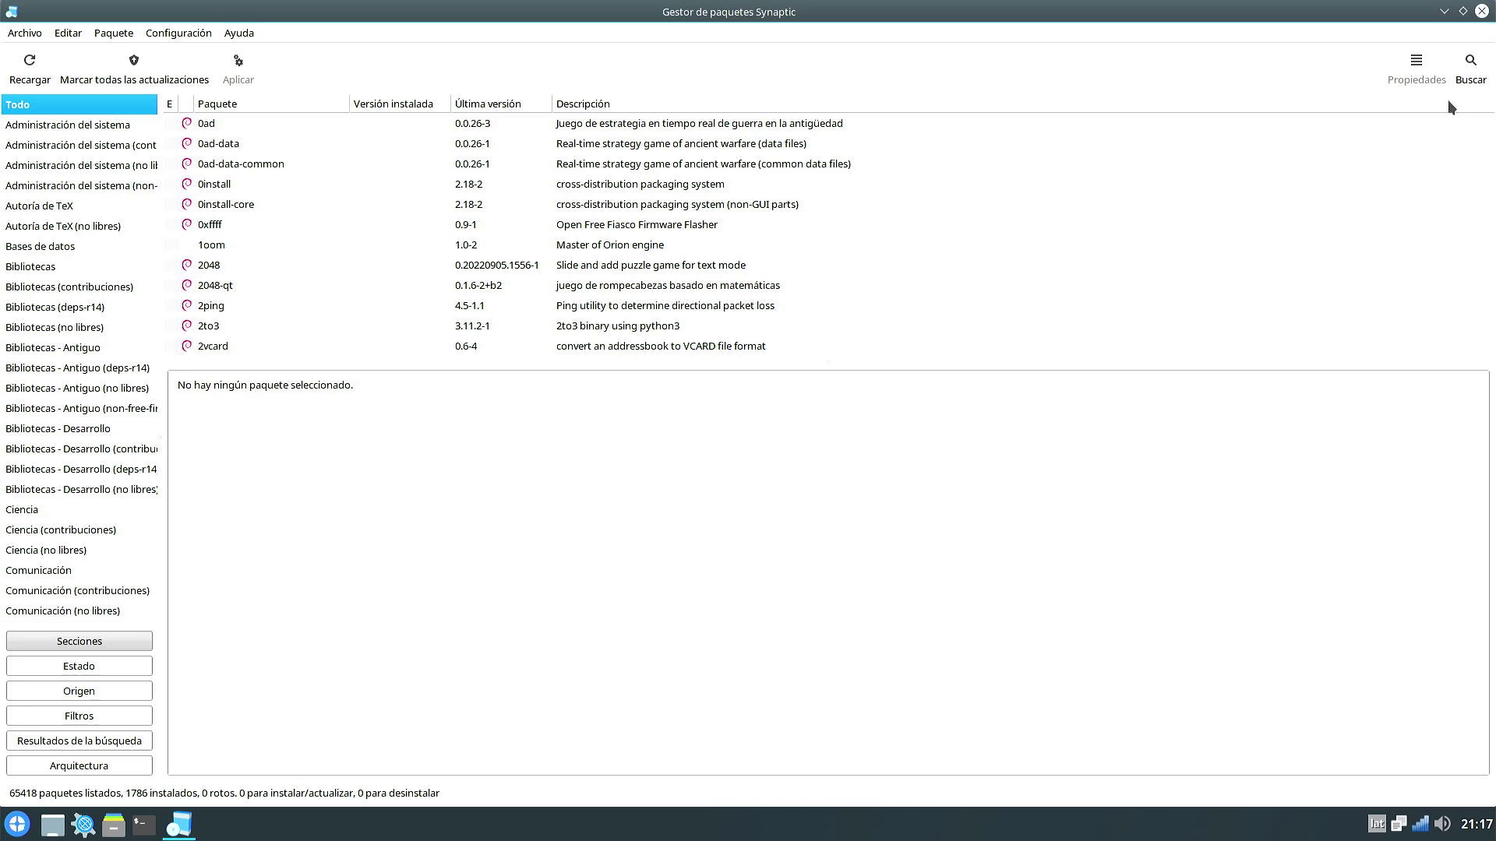
Step: Search the packages for thonny and mark it for installation together with its required additional packages
left_click(1478, 66)
type("thonny")
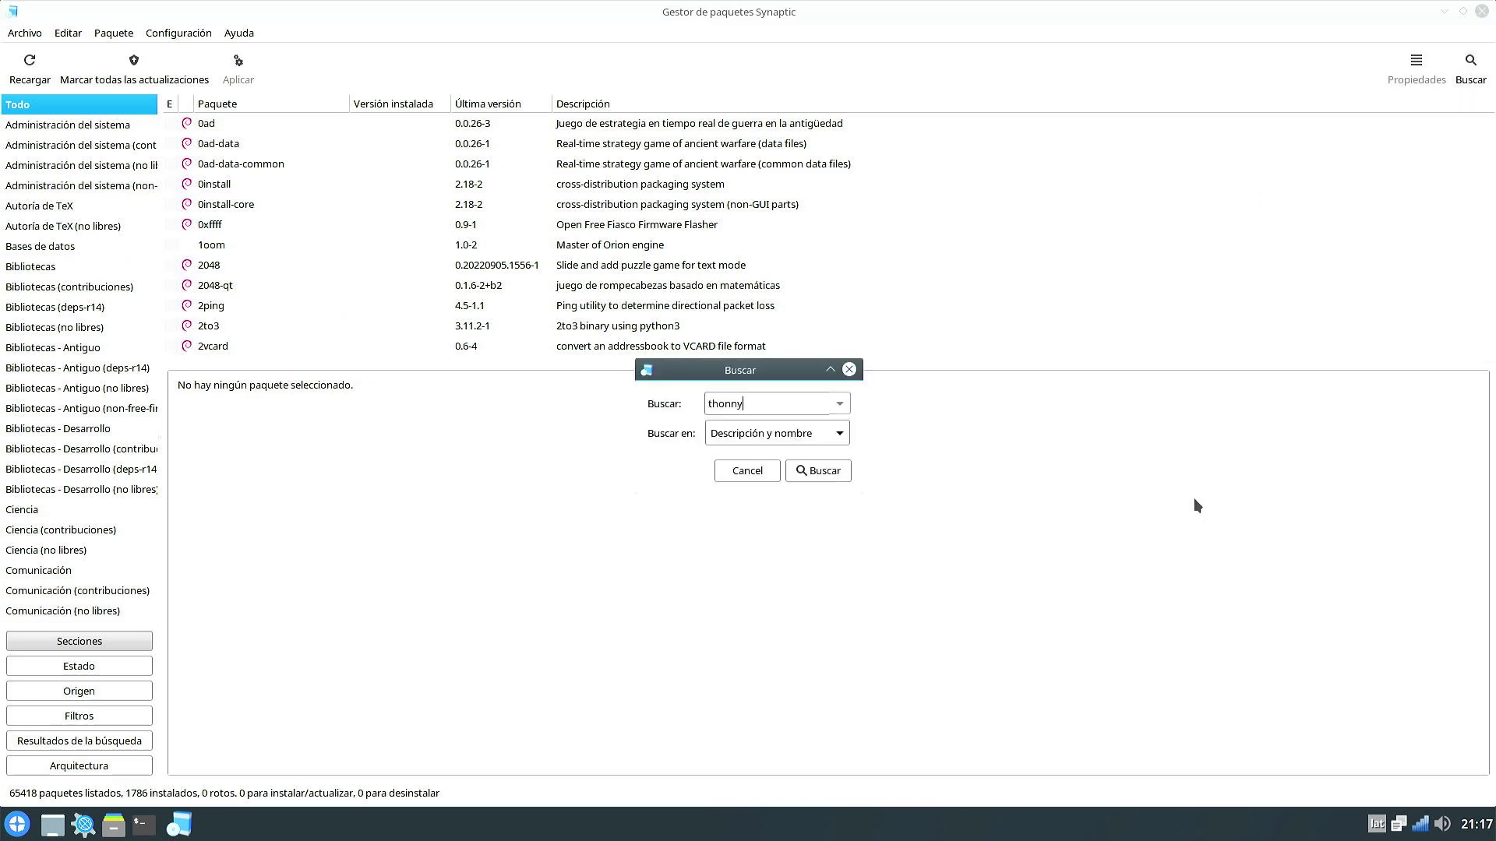
key("Return")
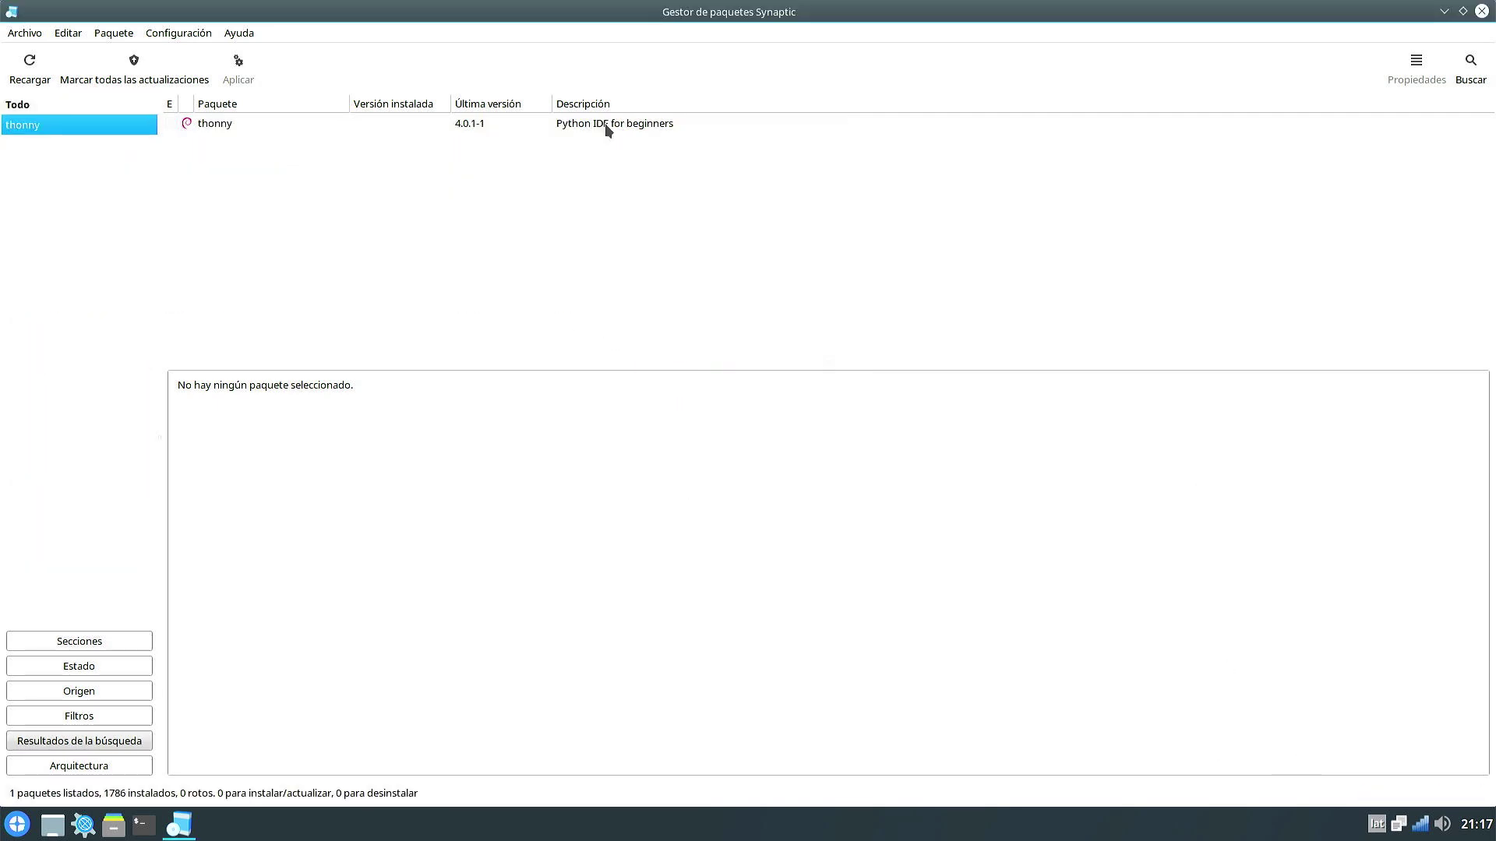
left_click(605, 123)
right_click(604, 123)
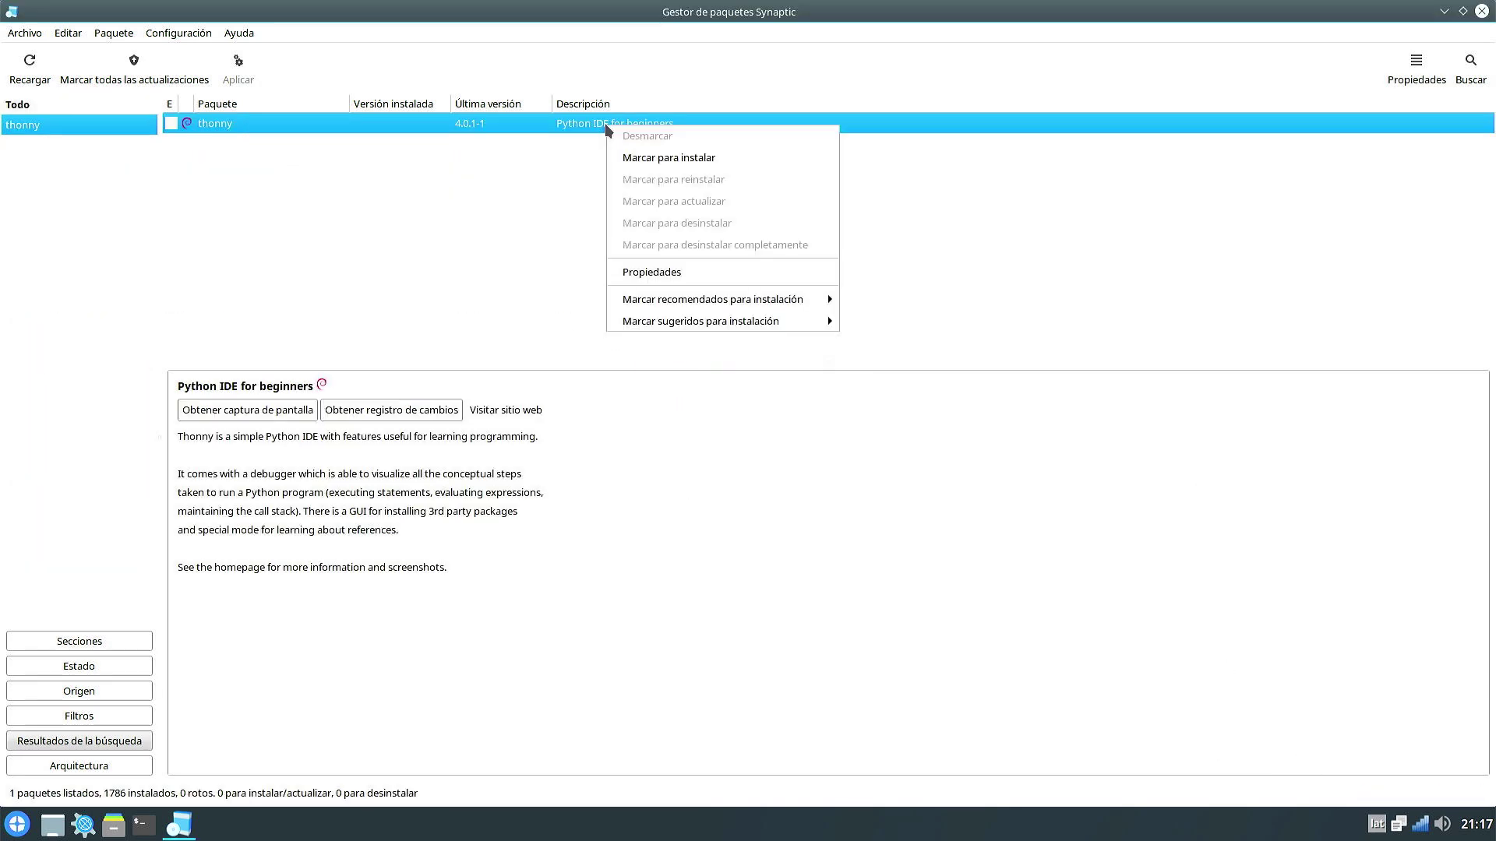
left_click(642, 157)
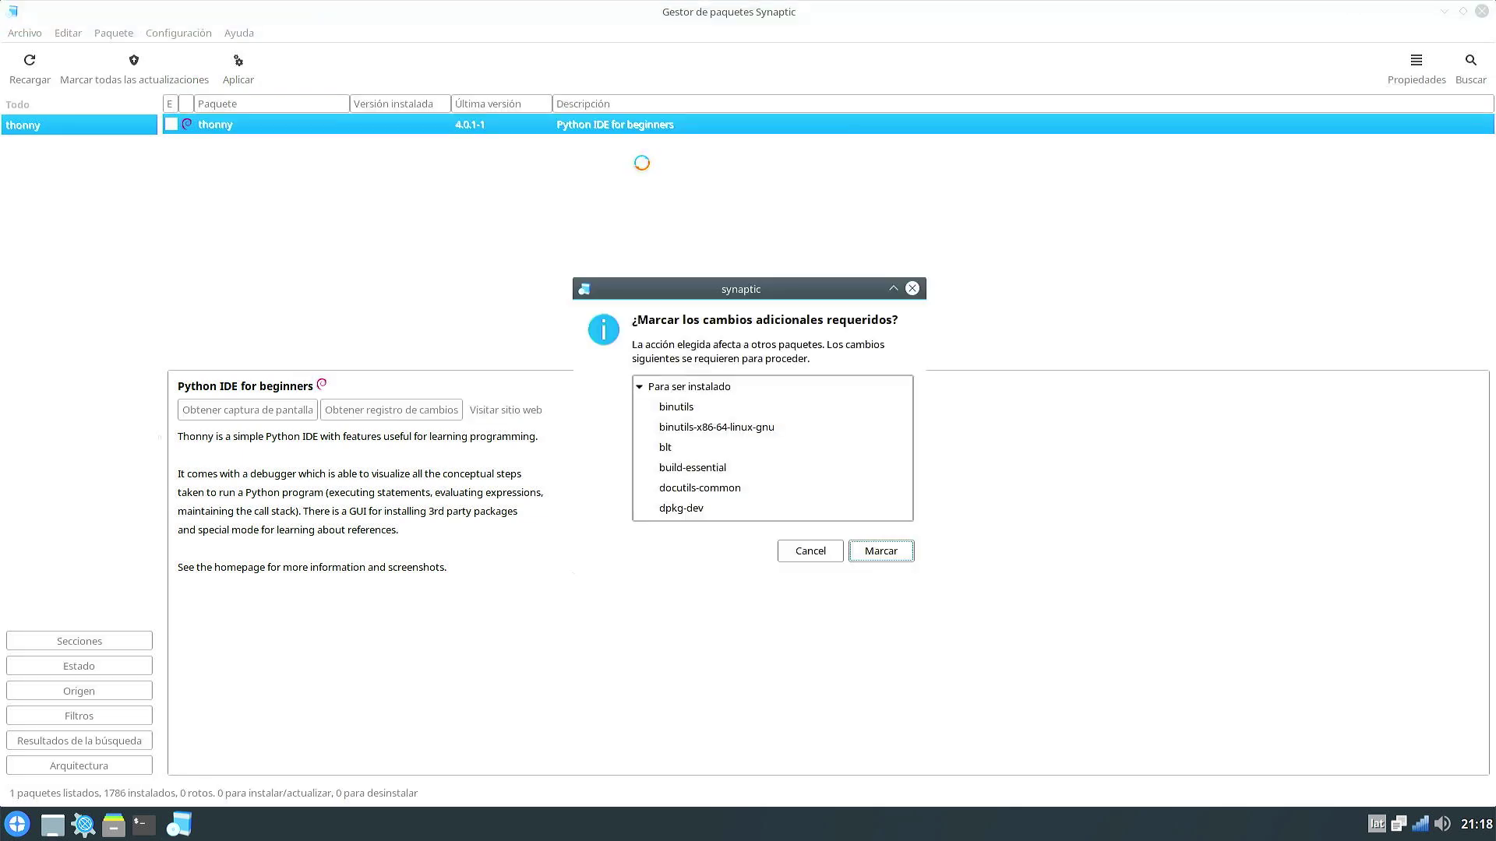
left_click(874, 552)
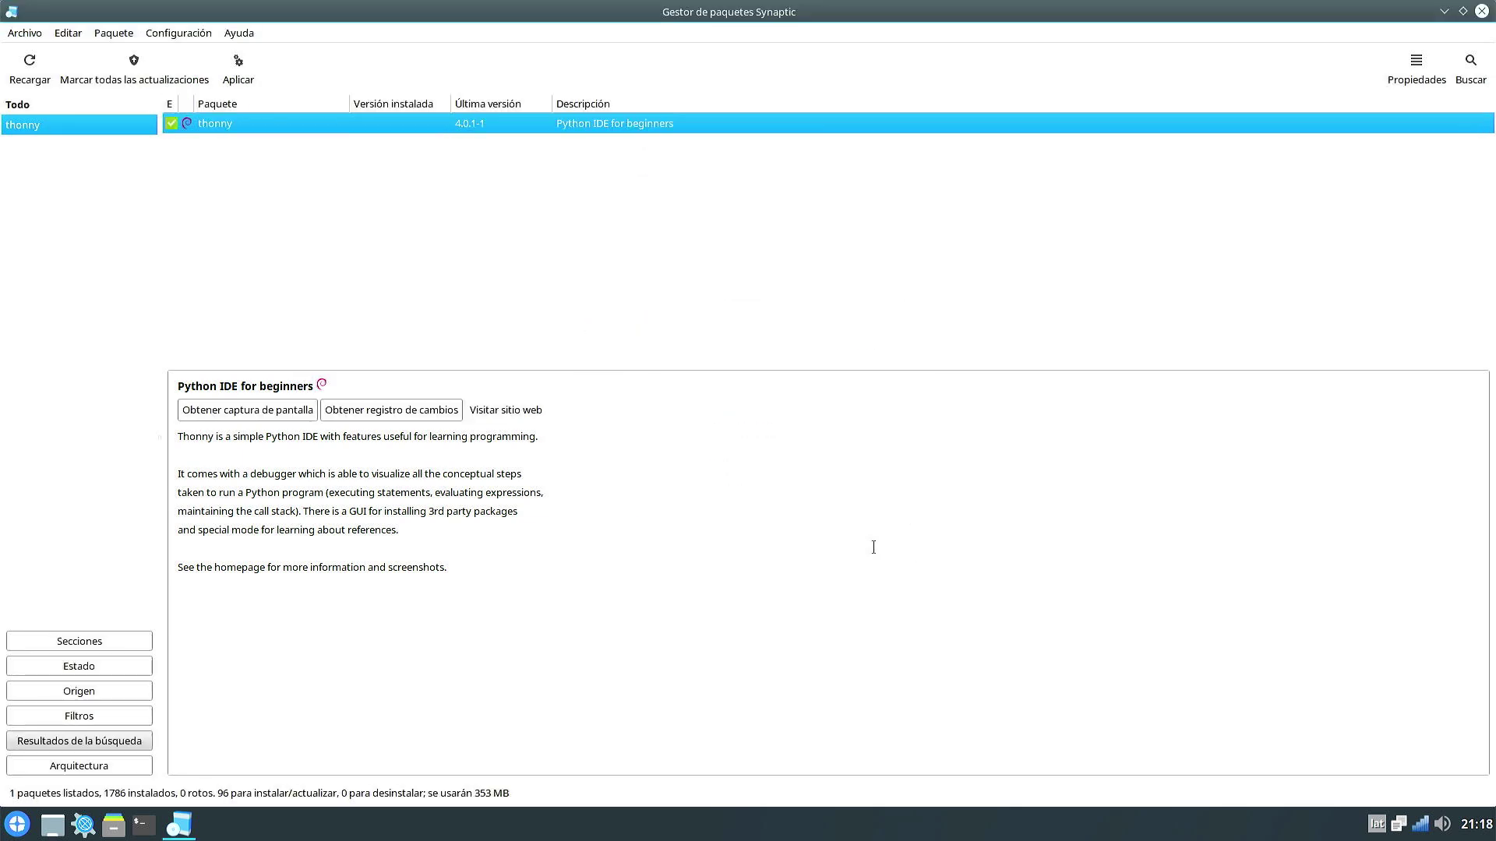
Step: Apply the marked thonny installation with automatic closing of the progress dialog upon success, and close the package manager
left_click(231, 71)
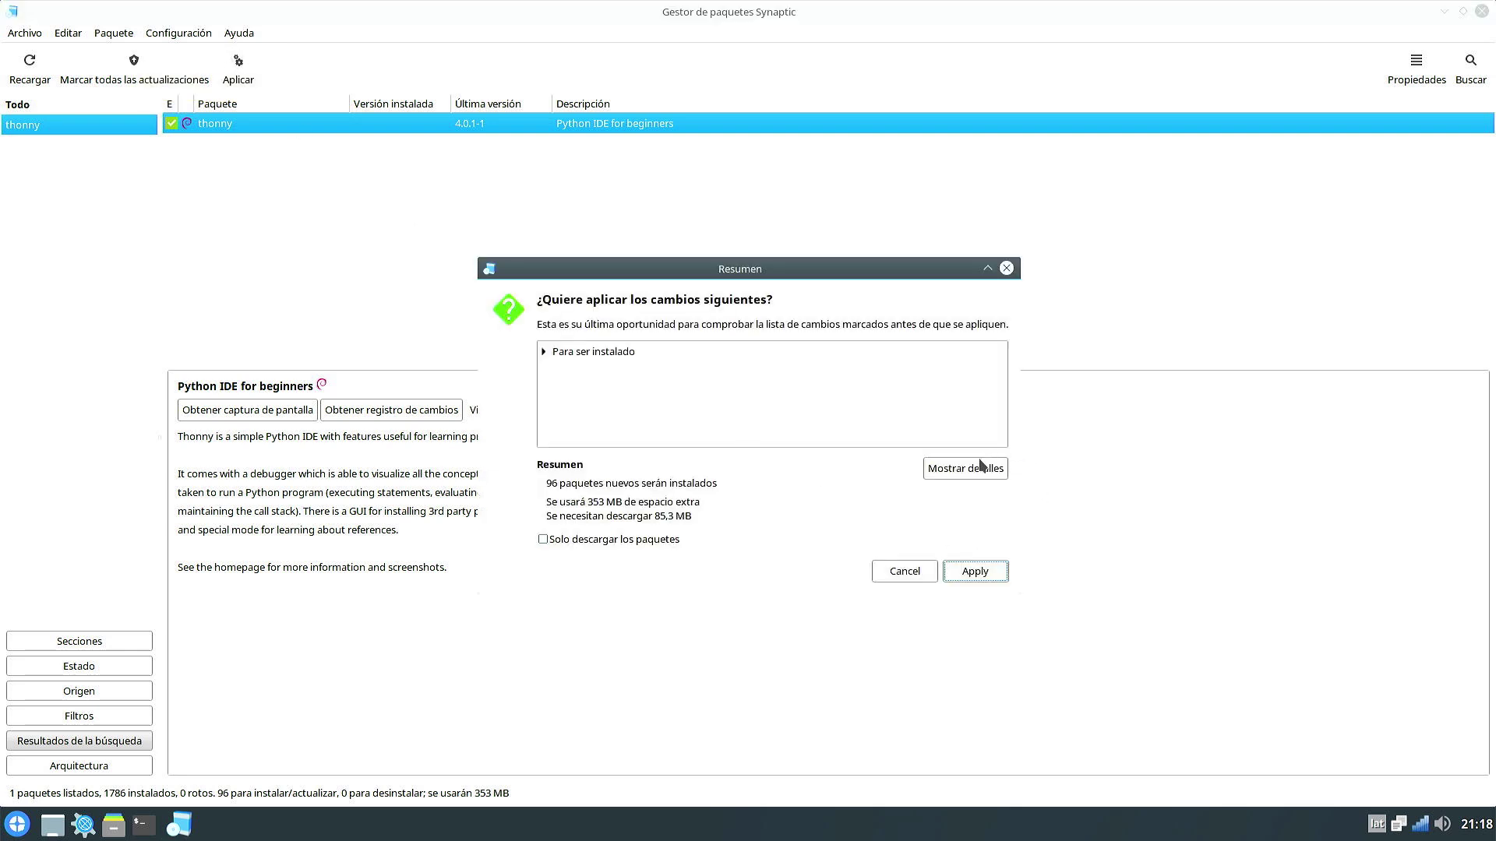
left_click(973, 571)
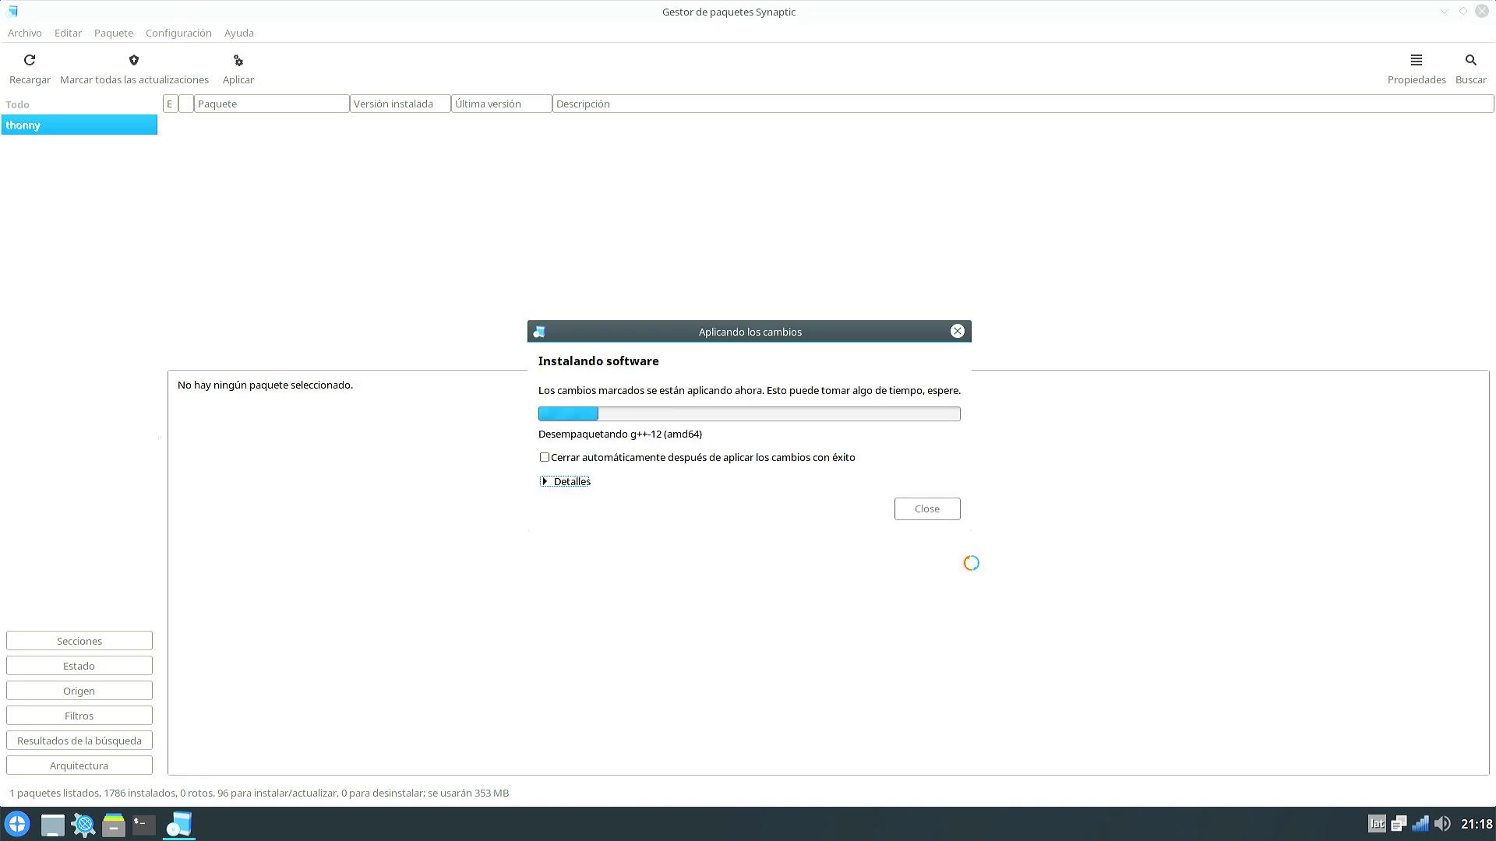
left_click(544, 457)
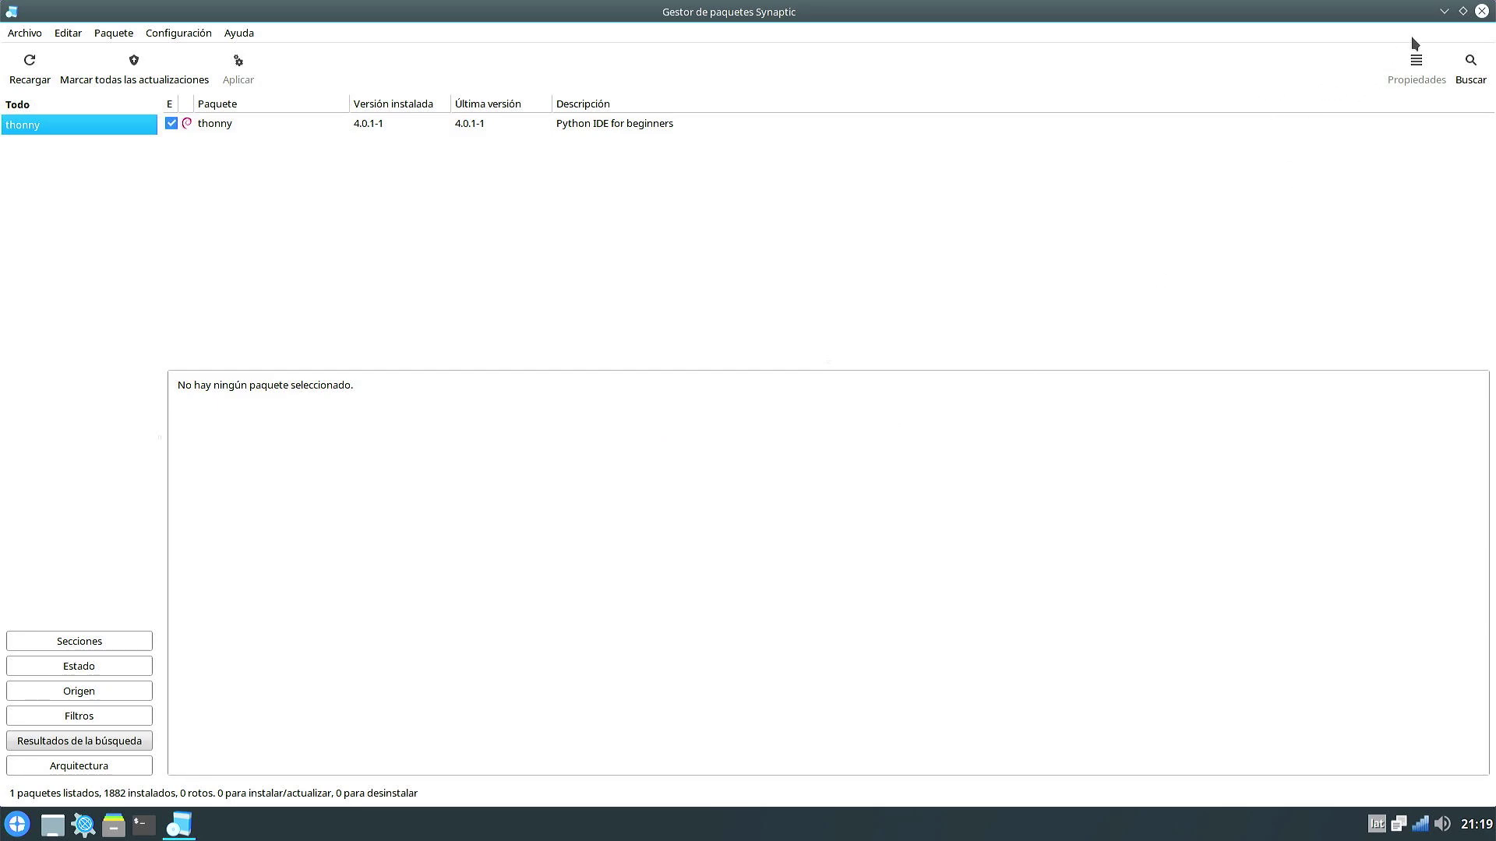
left_click(1481, 12)
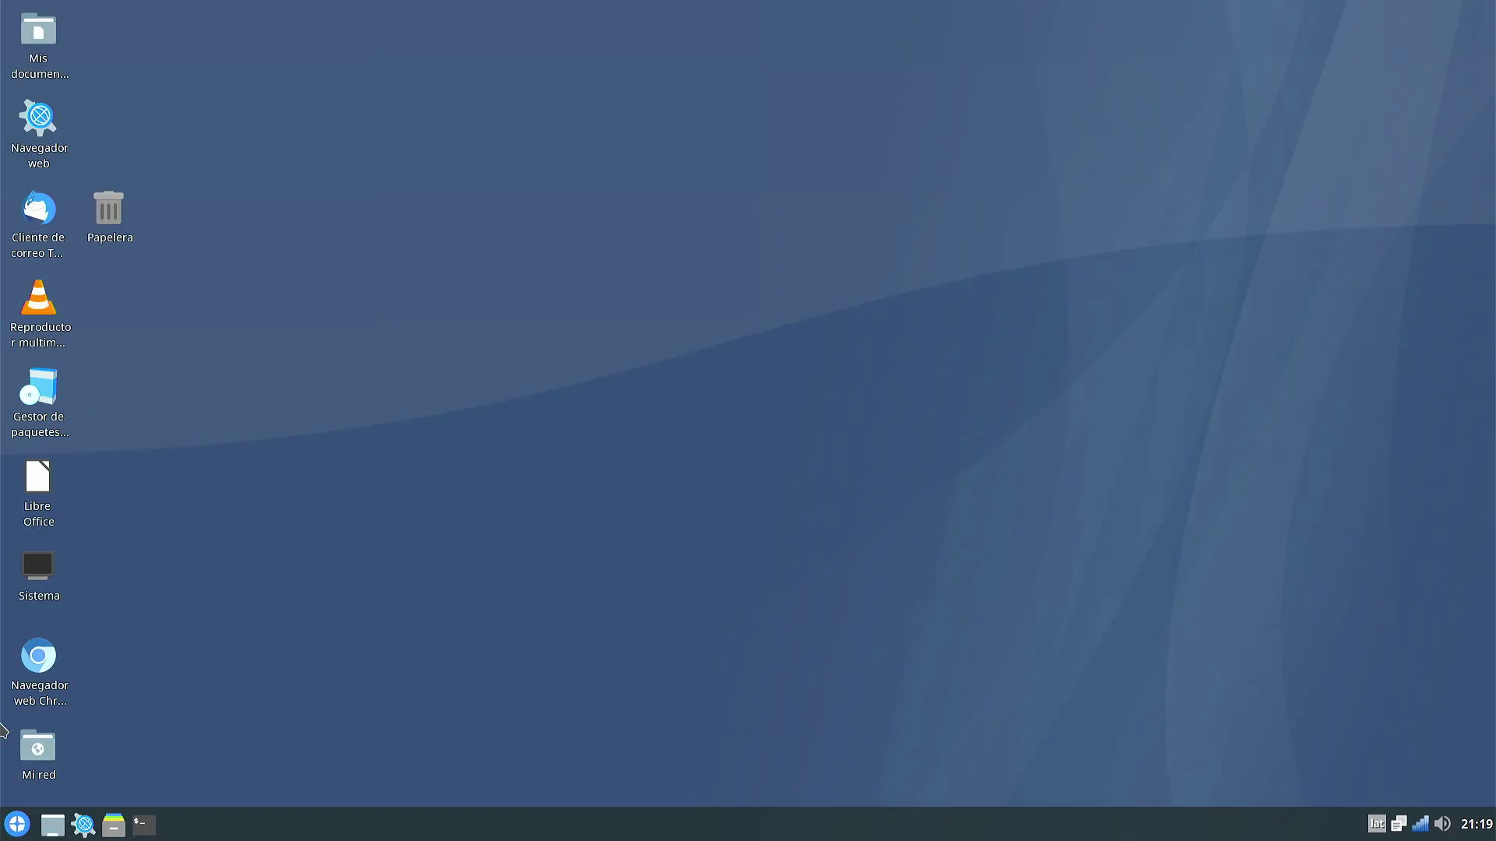
Step: Launch the Thonny Python IDE from the development applications
left_click(12, 832)
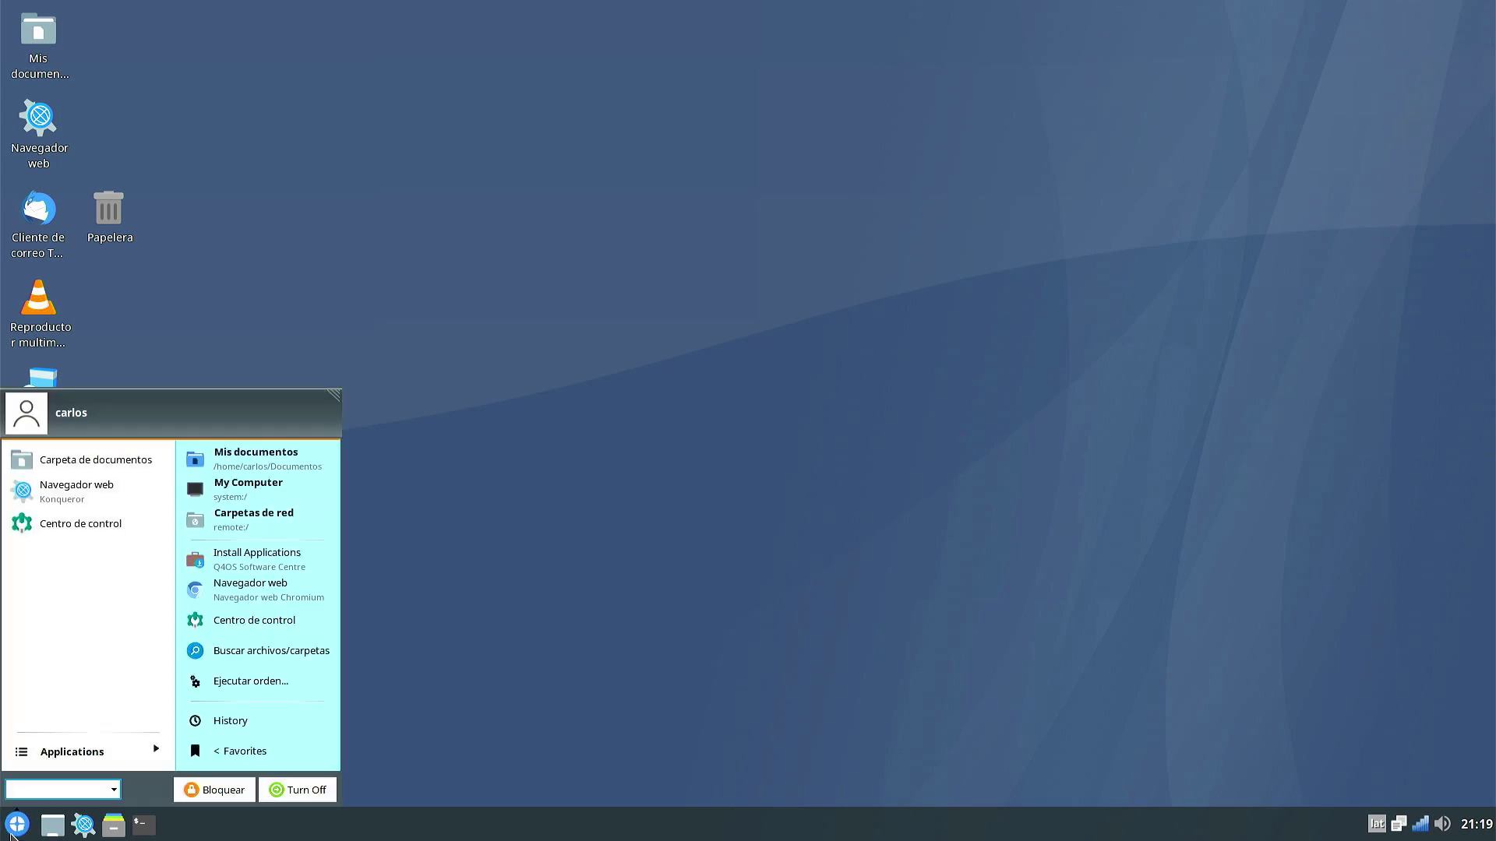
left_click(64, 767)
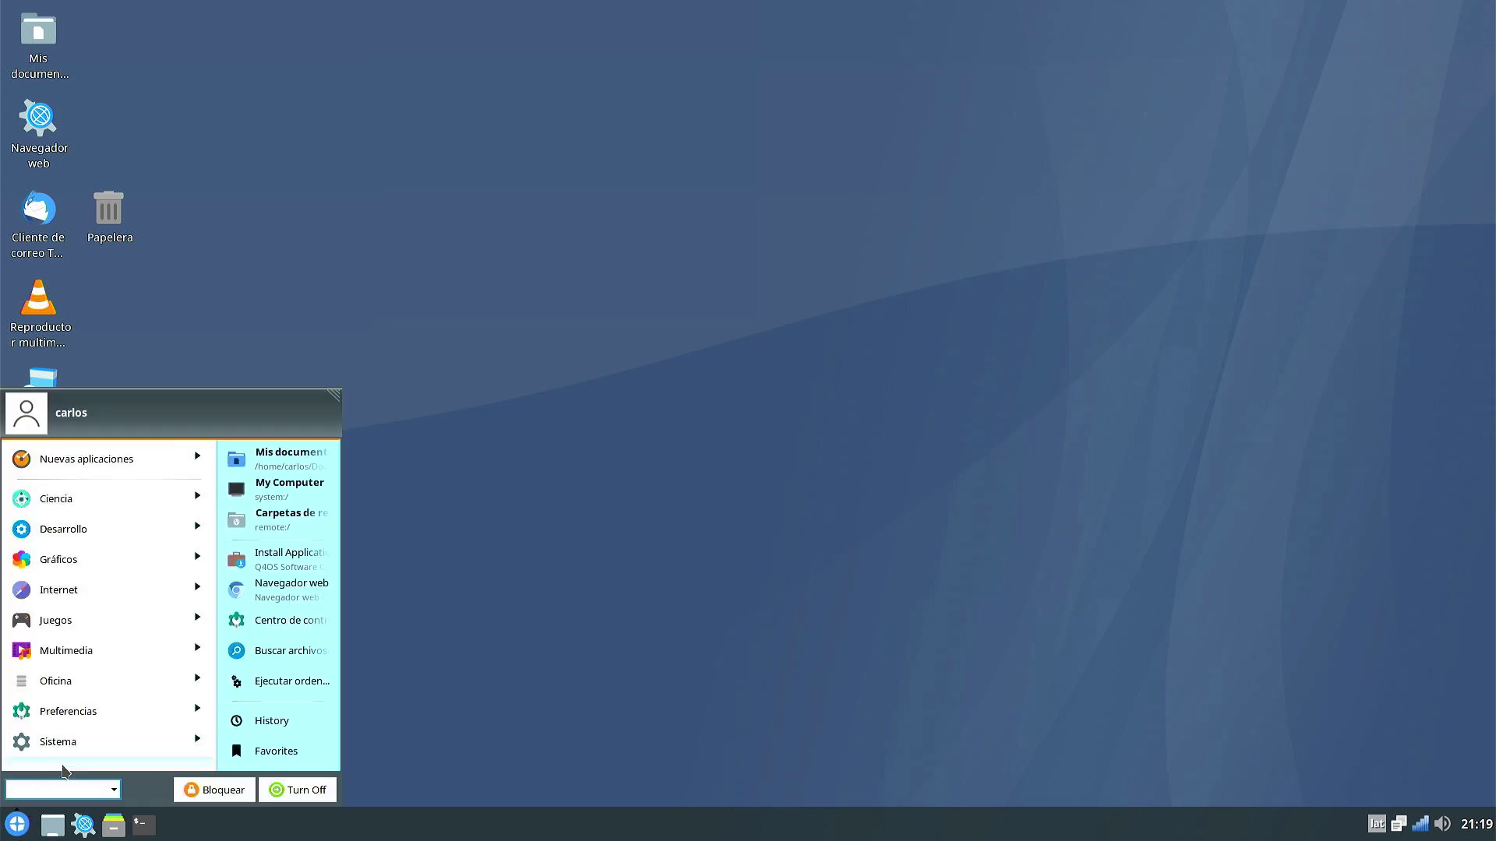
left_click(79, 533)
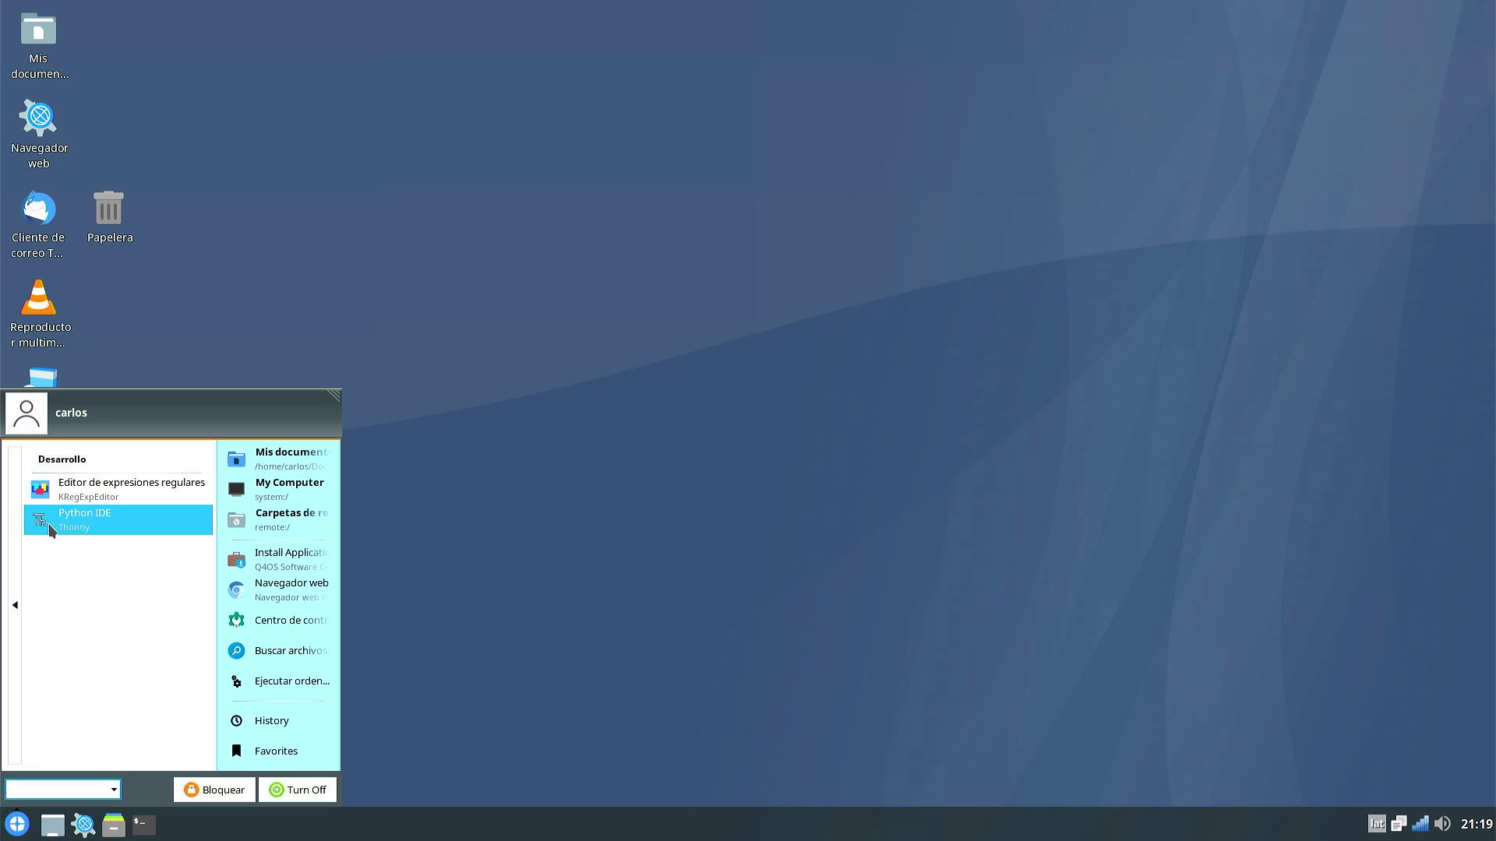
left_click(51, 531)
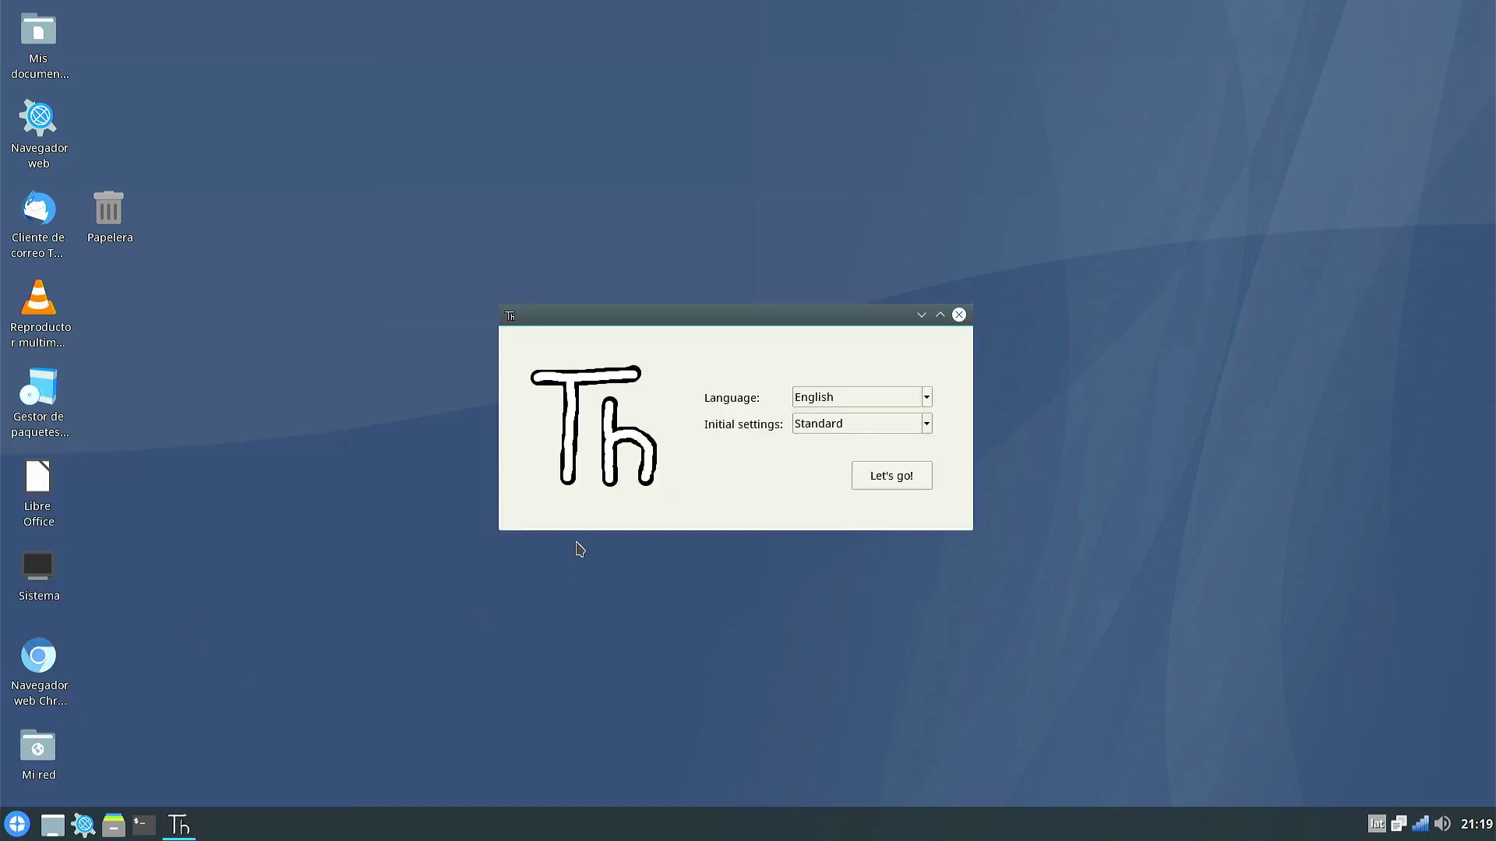
Step: Start Thonny with the language set to Español, examine the Python version in its console and close the program
left_click(926, 398)
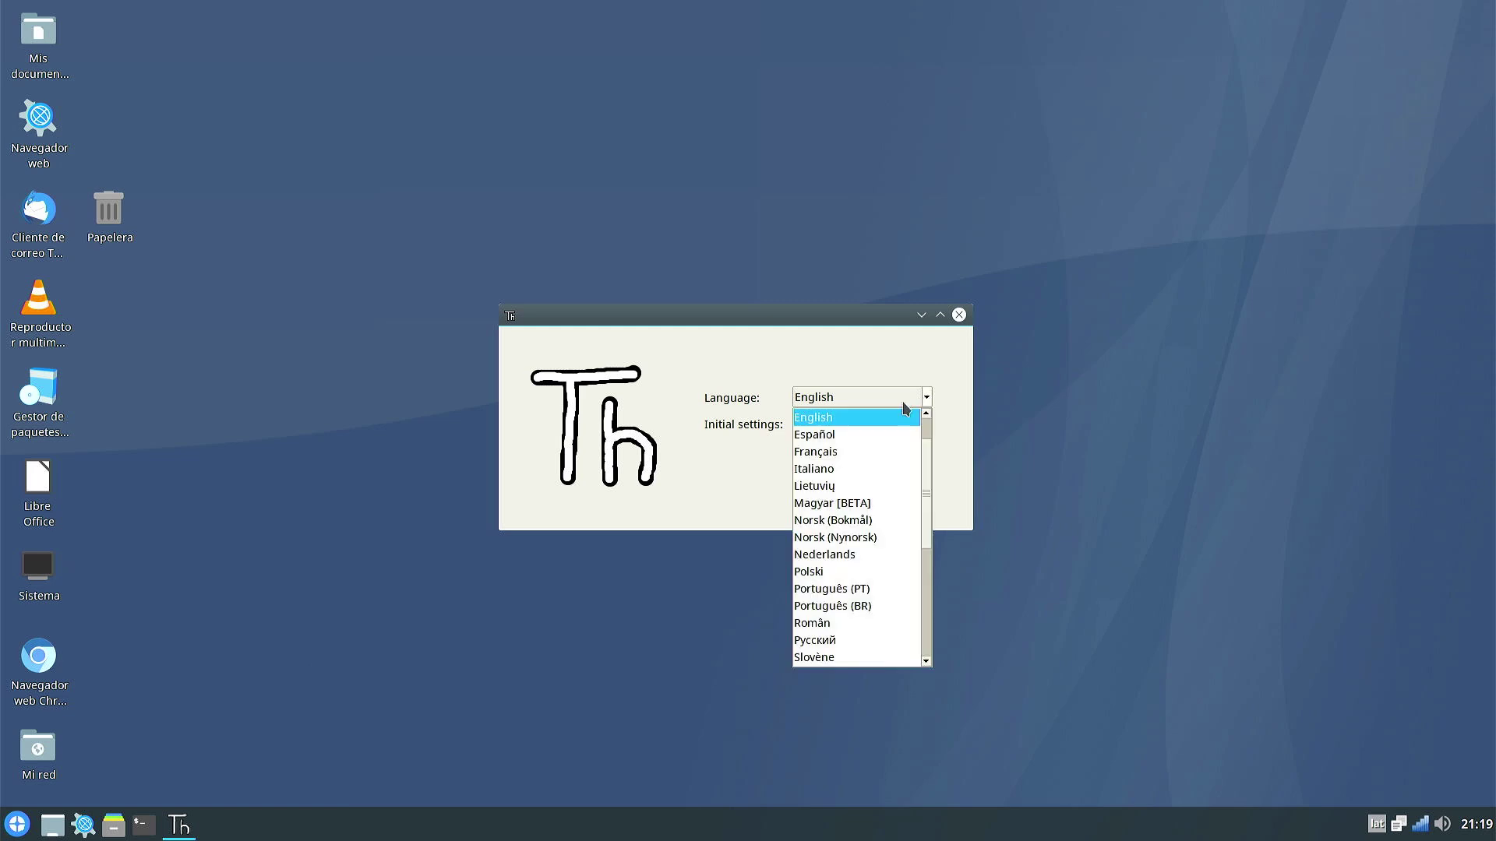
left_click(839, 434)
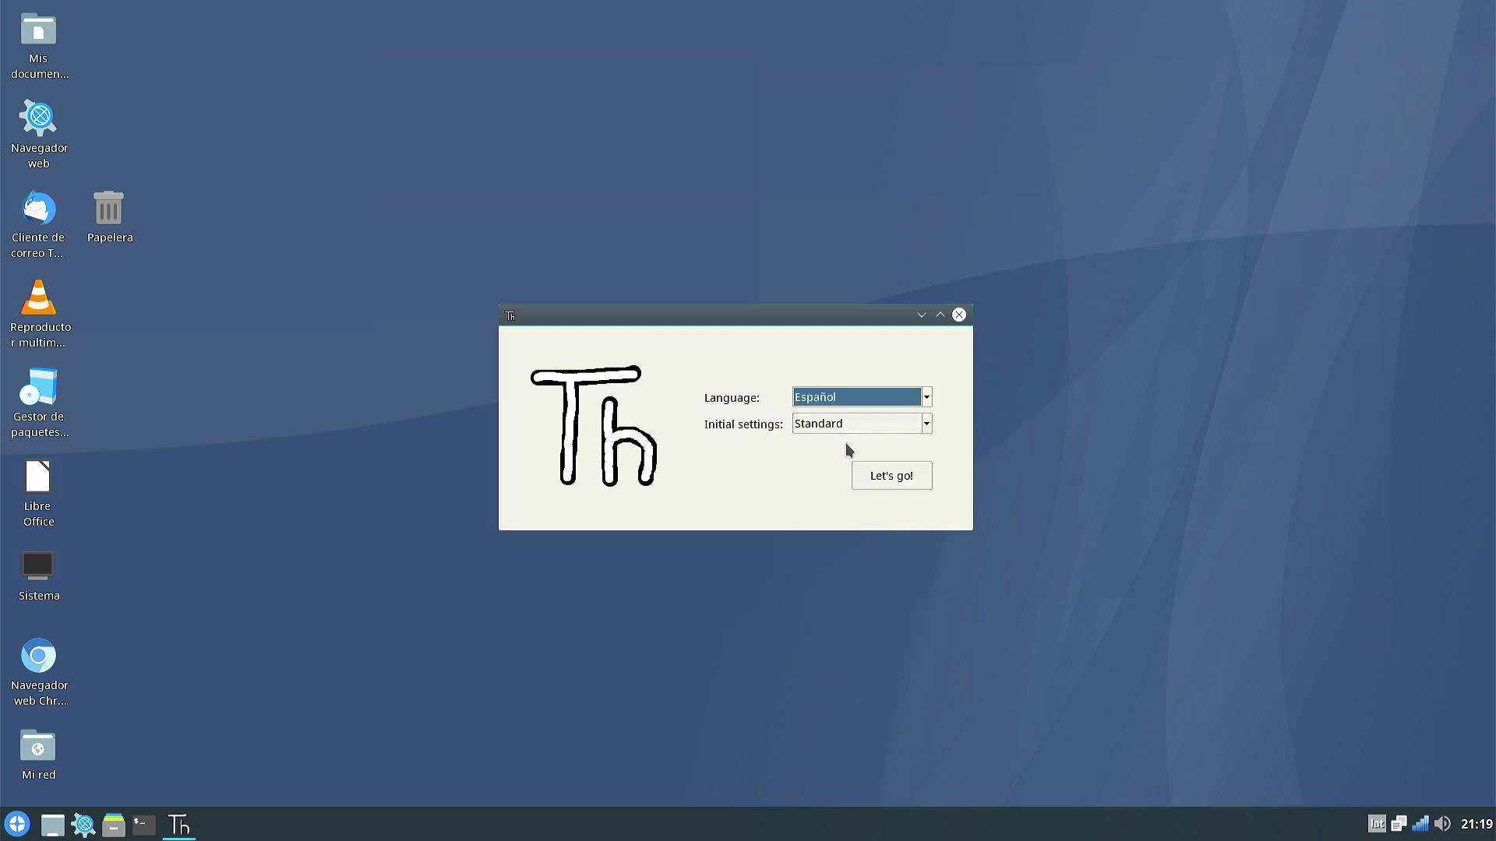
left_click(880, 481)
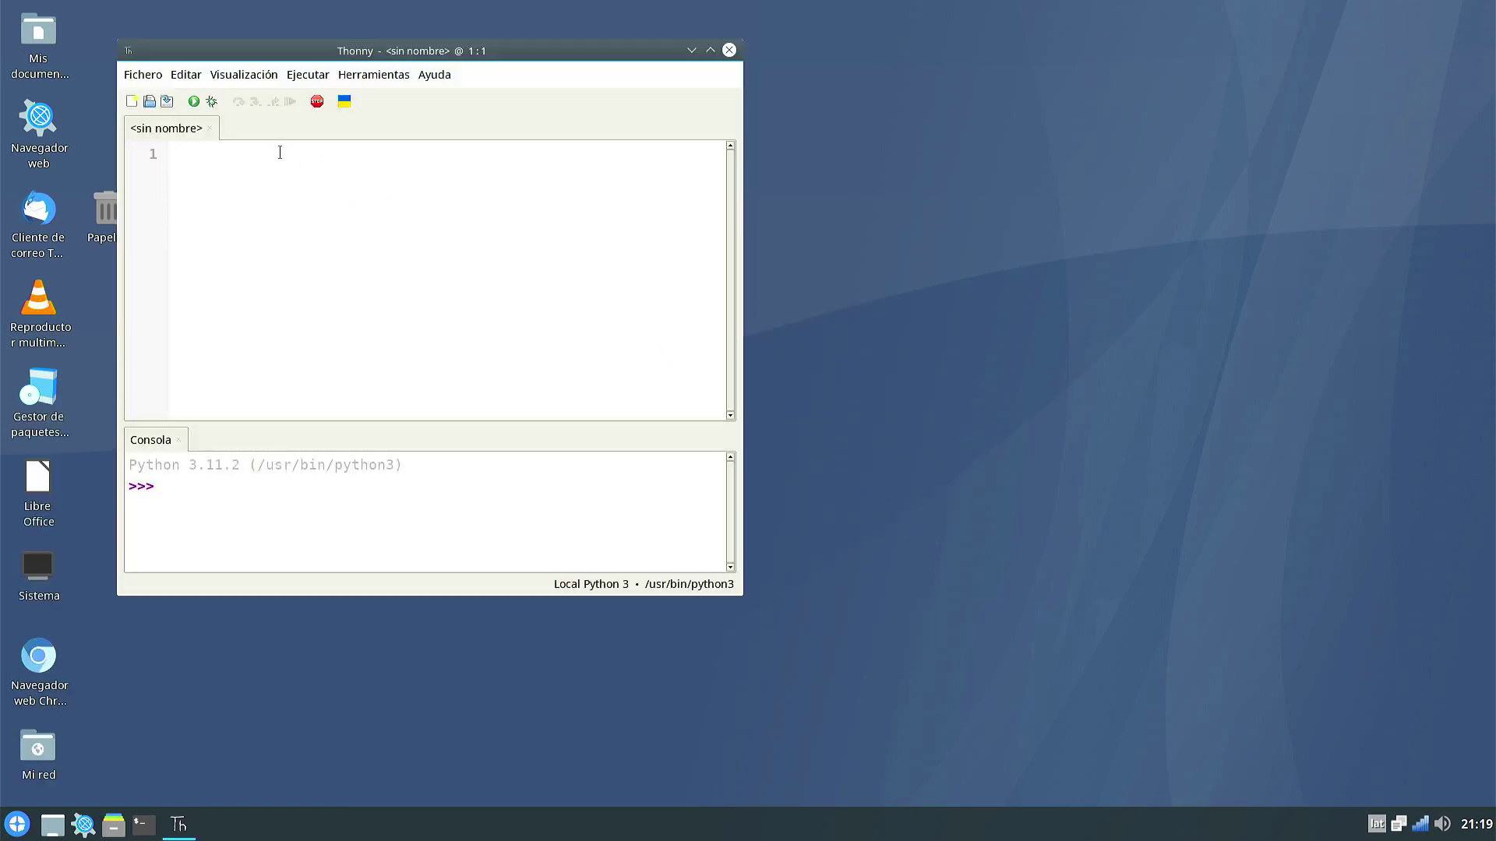
left_click_drag(232, 77, 417, 109)
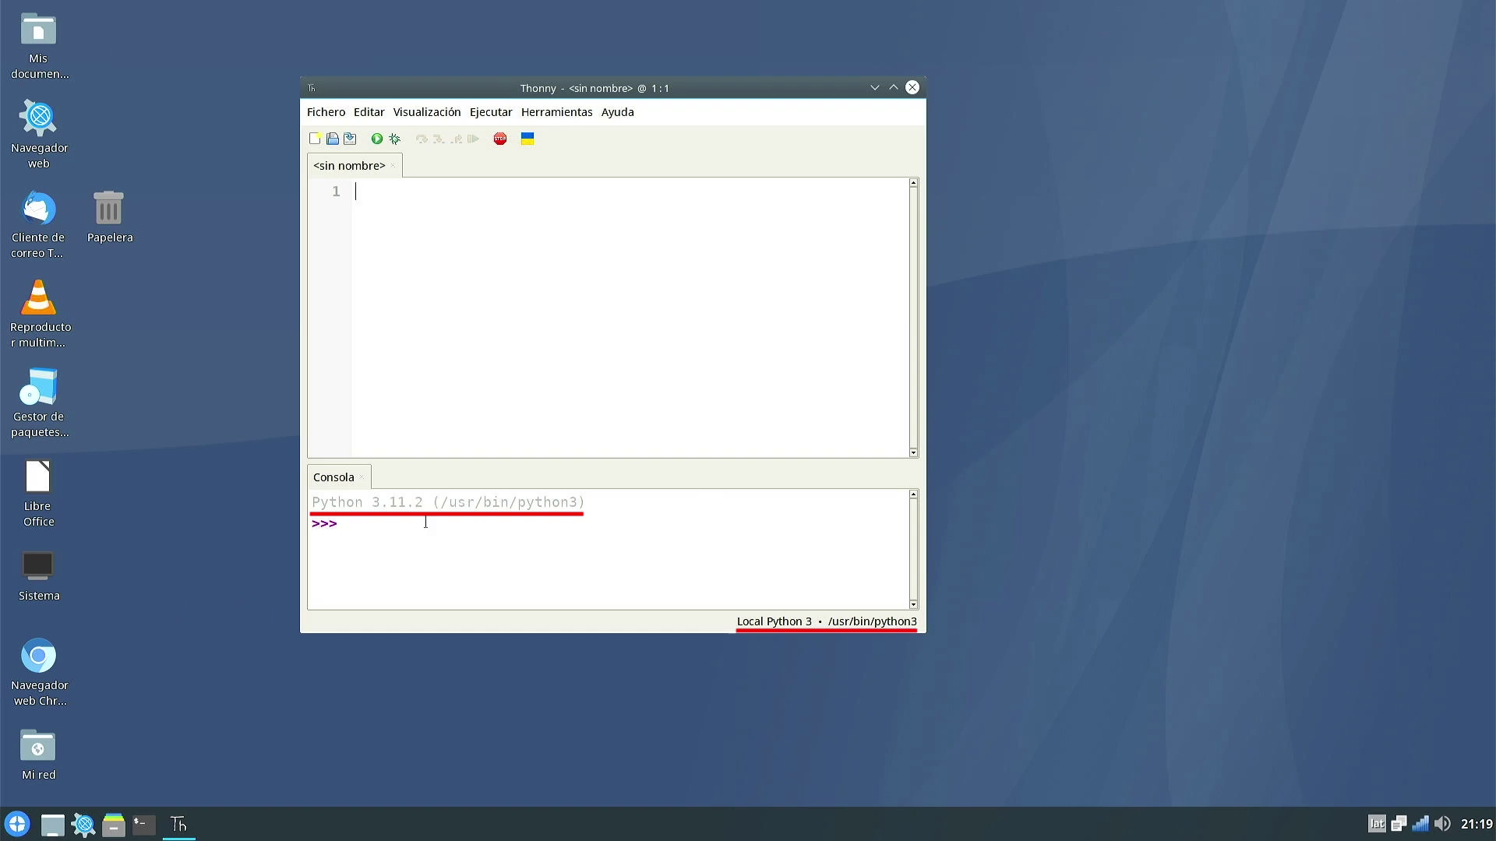
left_click(912, 87)
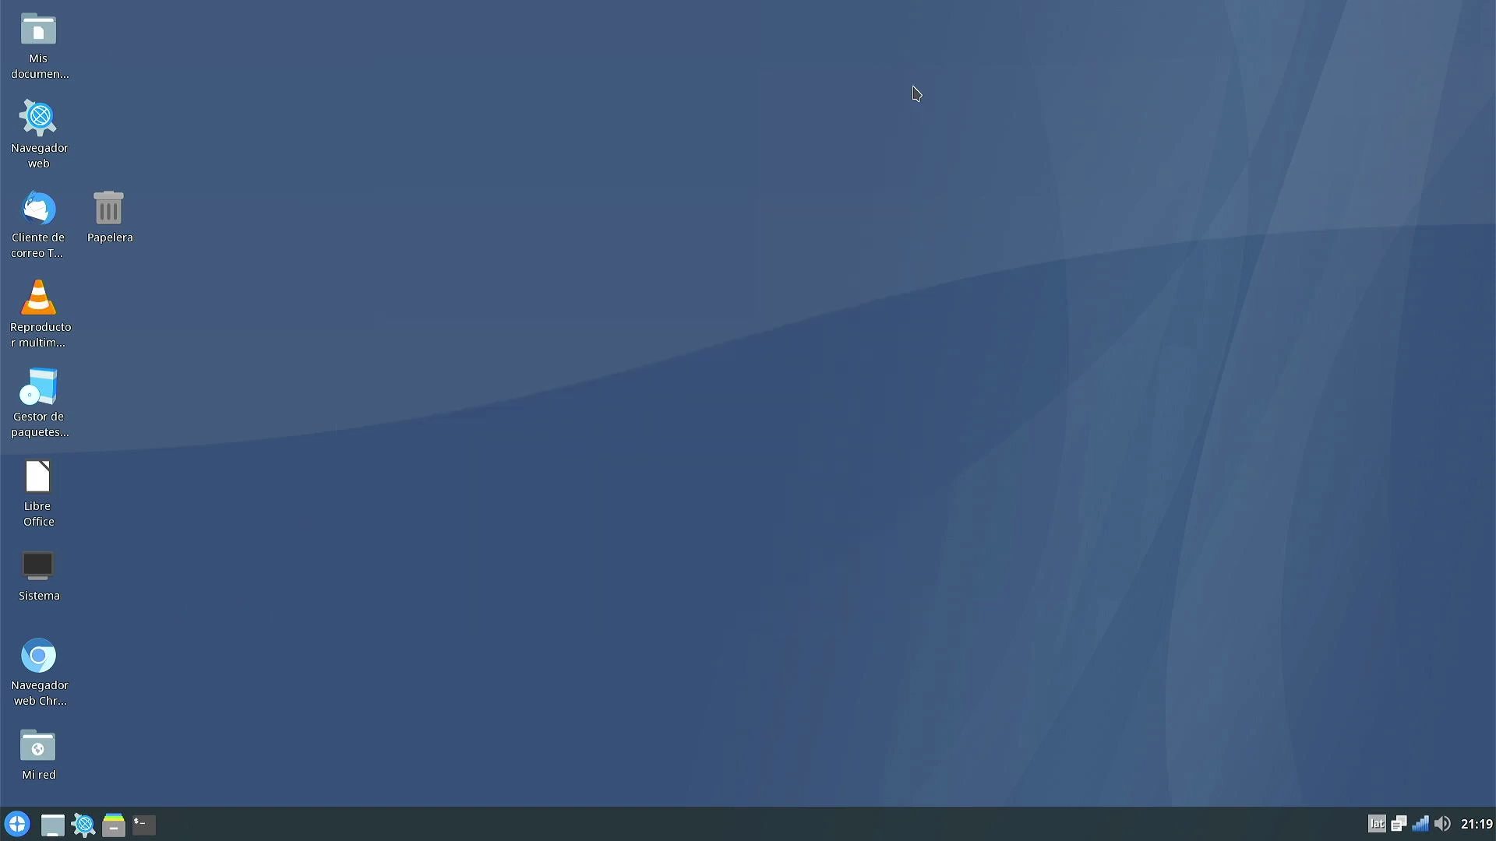
Step: Open the Q4OS Software Centre from the system applications
left_click(17, 827)
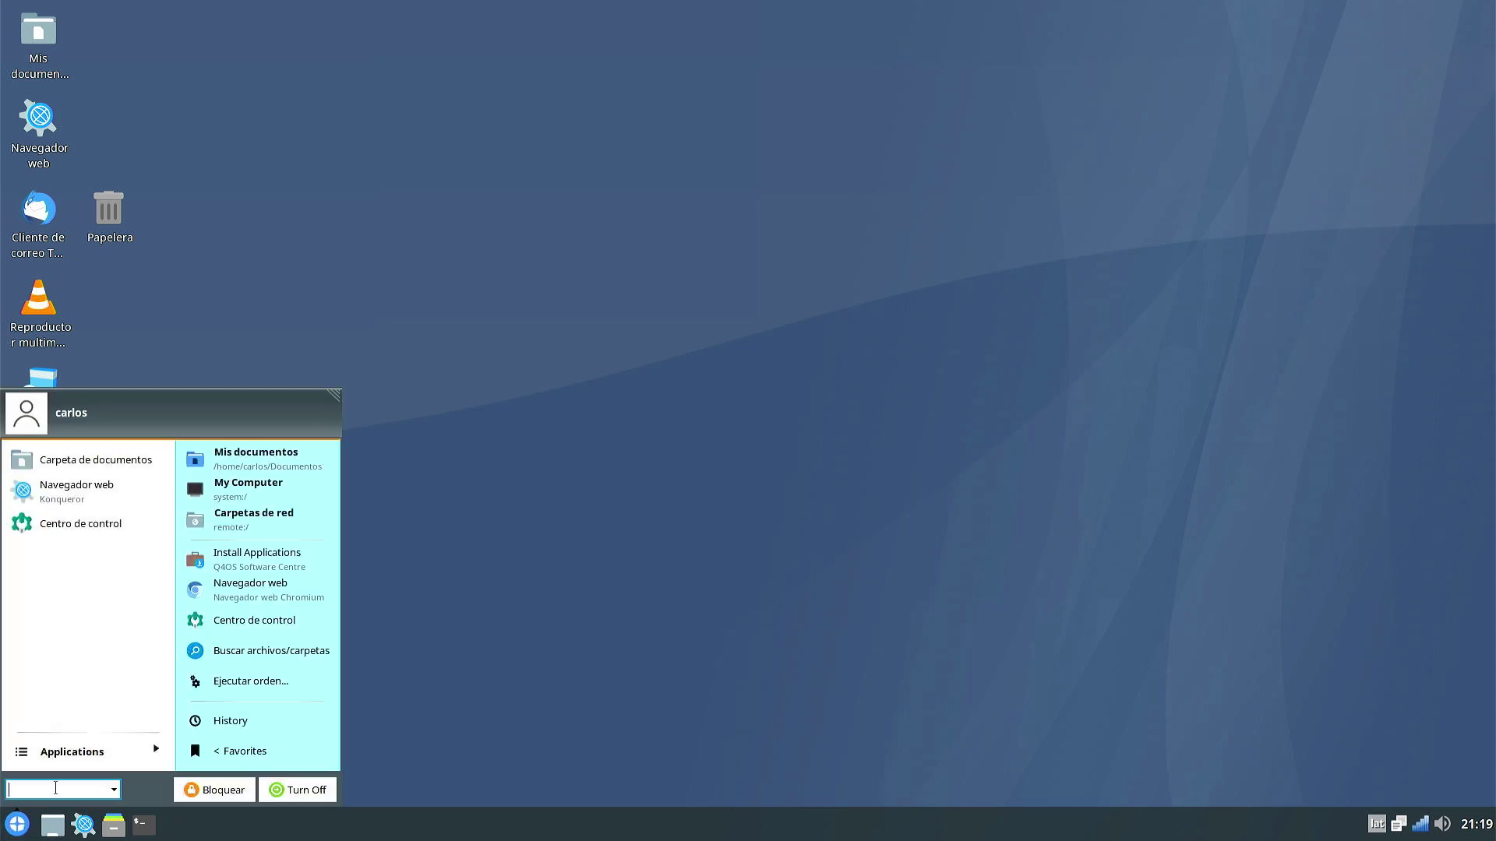
left_click(74, 753)
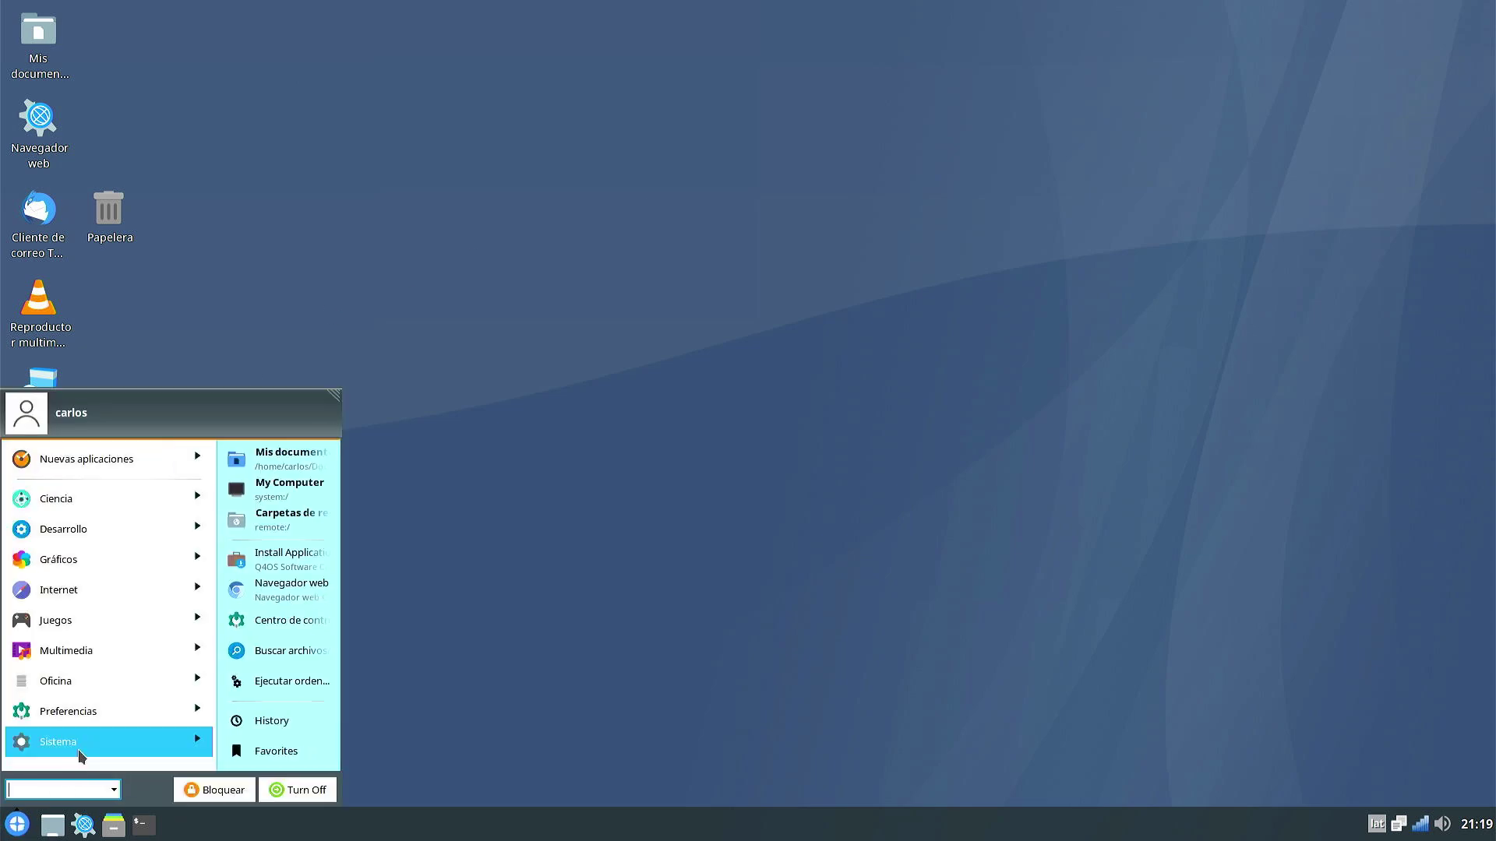
left_click(81, 754)
scroll(122, 671, "down", 4)
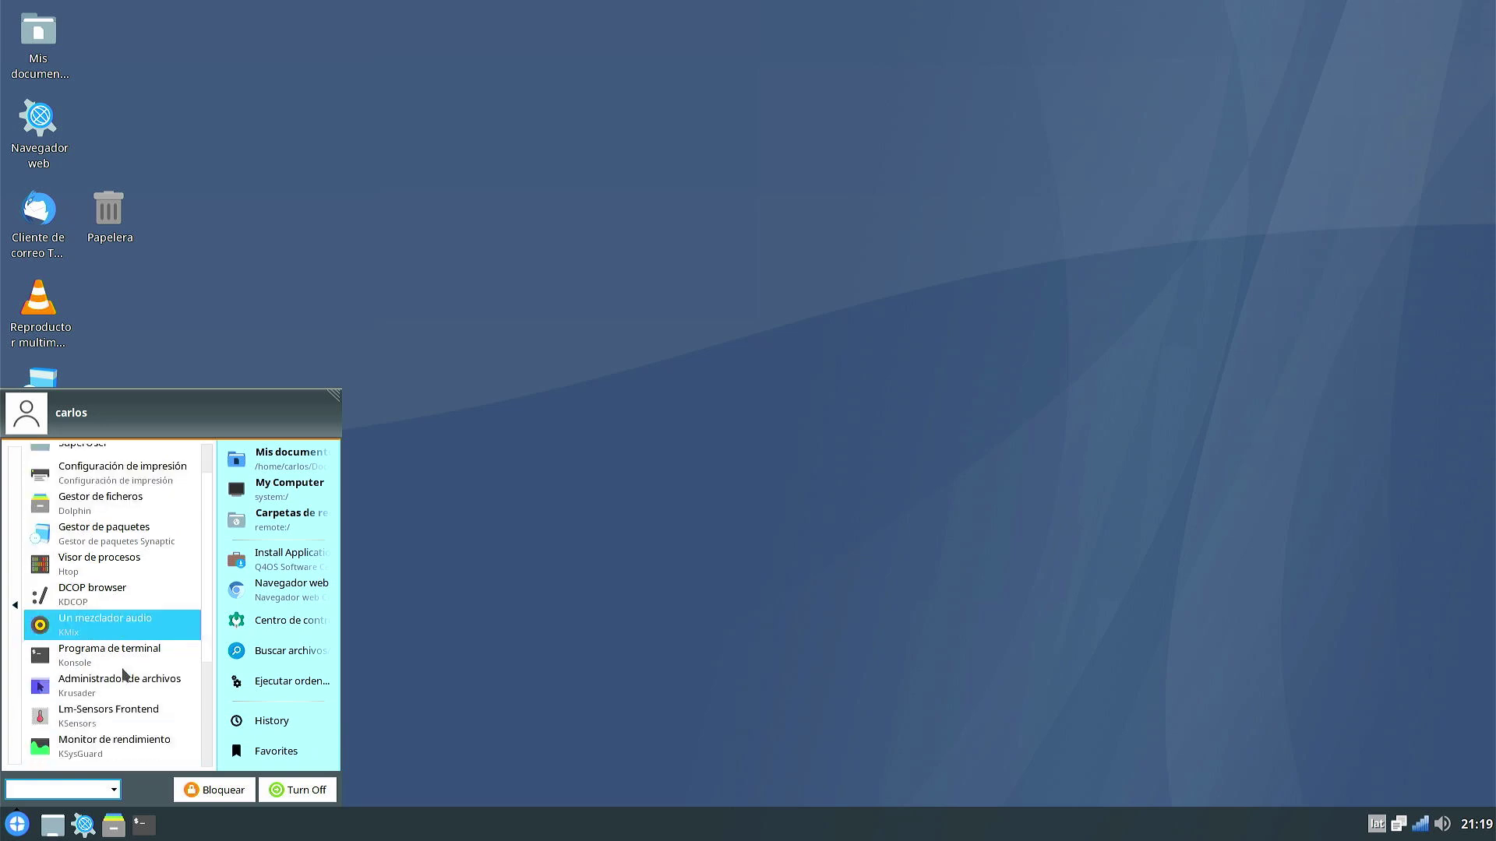
scroll(123, 675, "down", 1)
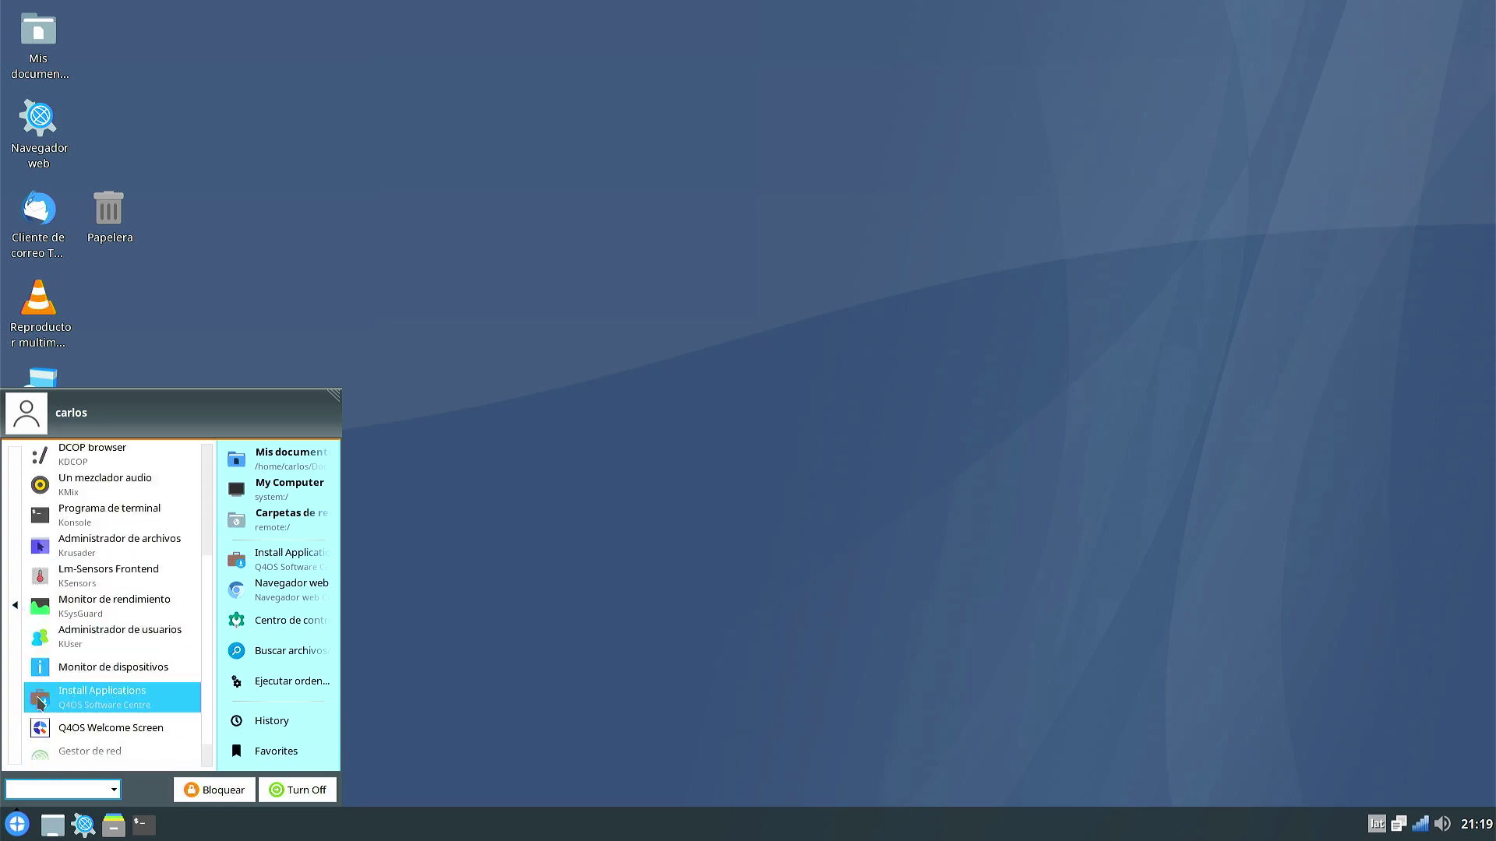
left_click(115, 696)
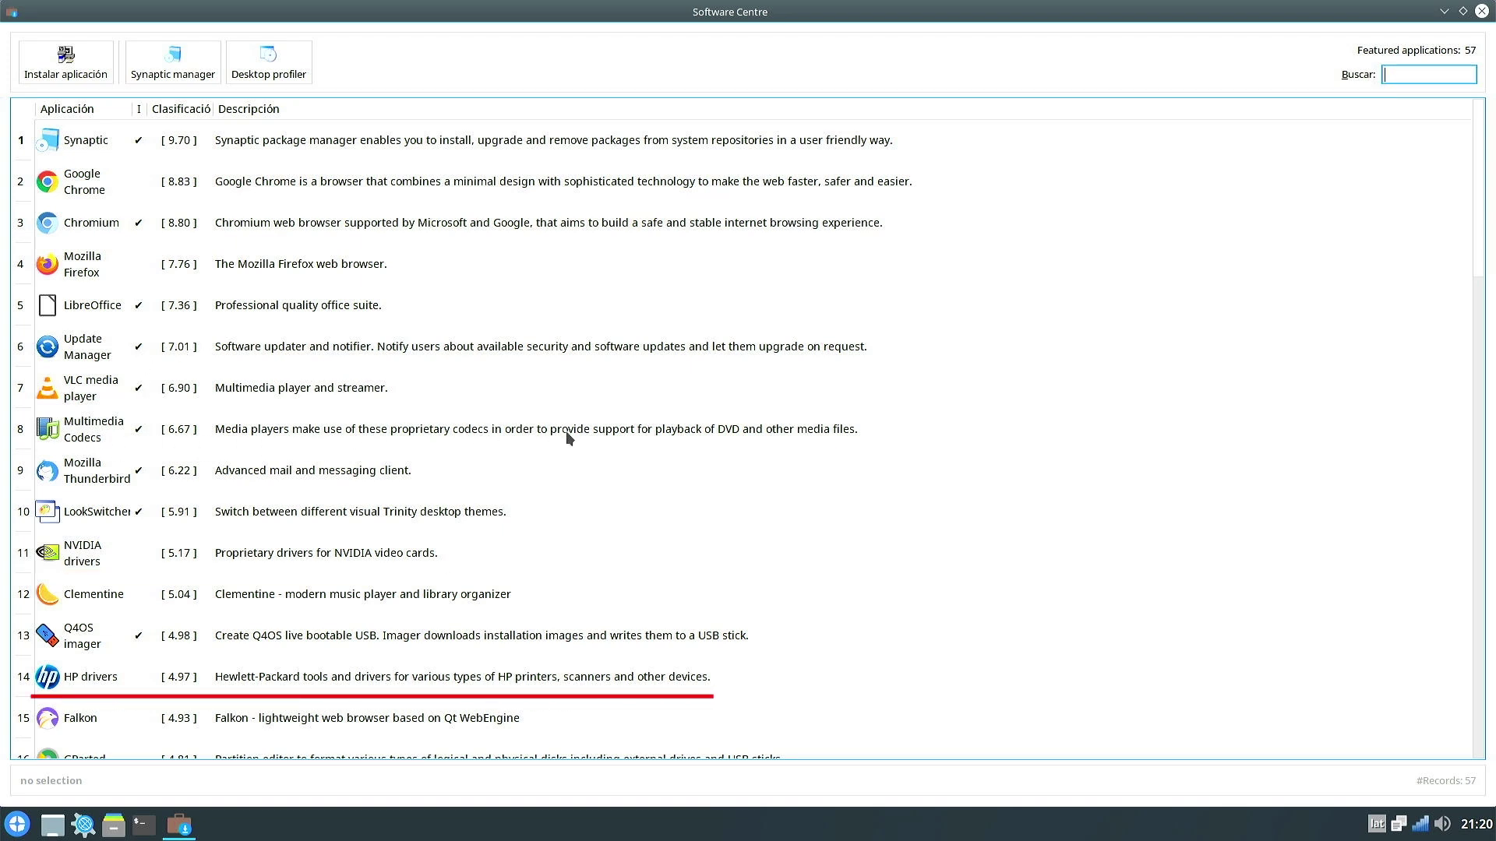
Step: Install GParted from the featured applications list, complete its setup wizard and minimise the Software Centre
scroll(566, 433, "down", 3)
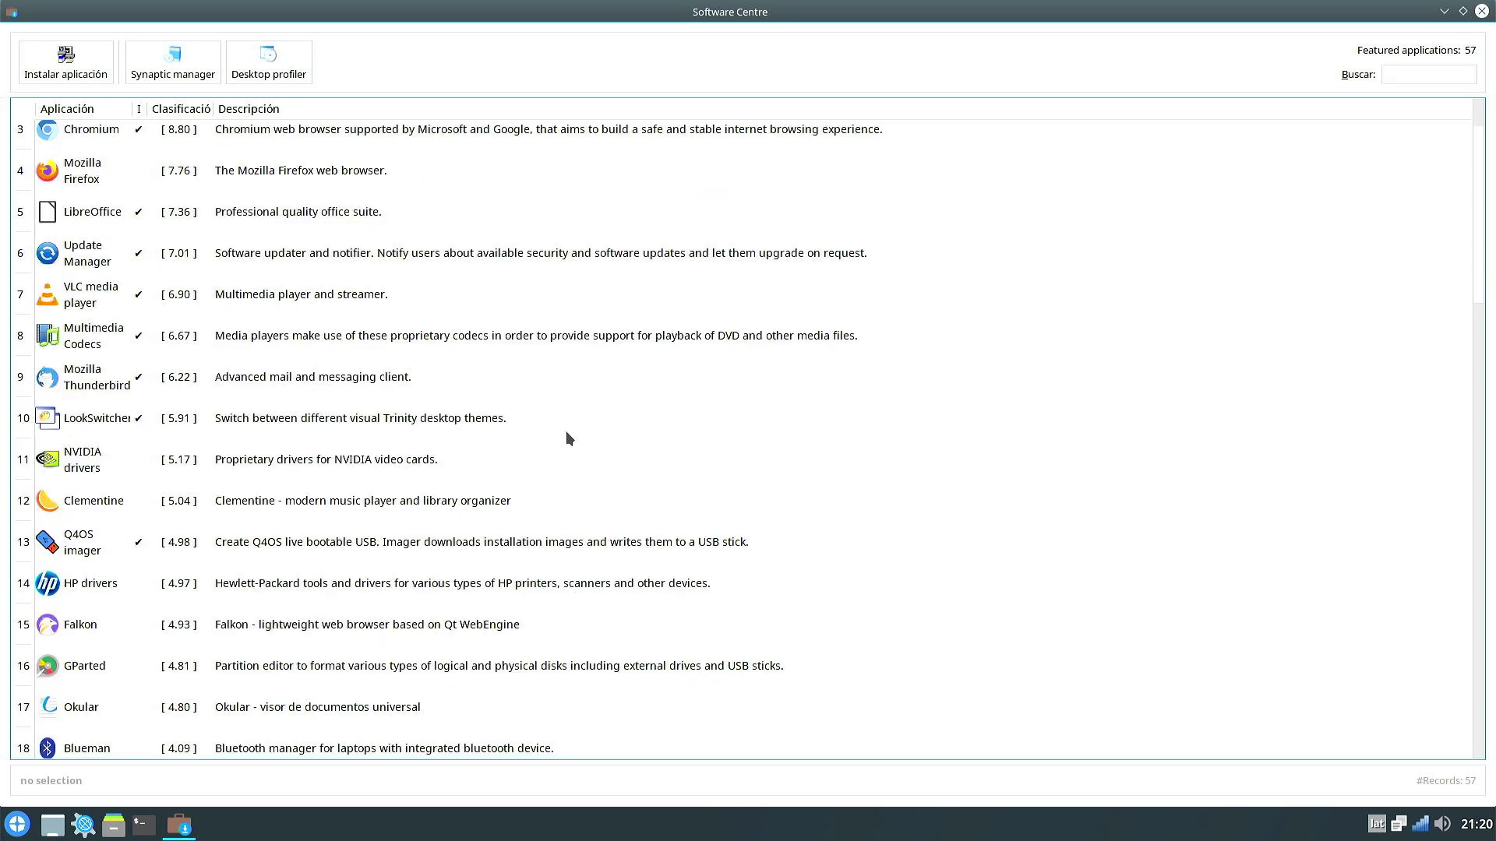
scroll(567, 437, "down", 2)
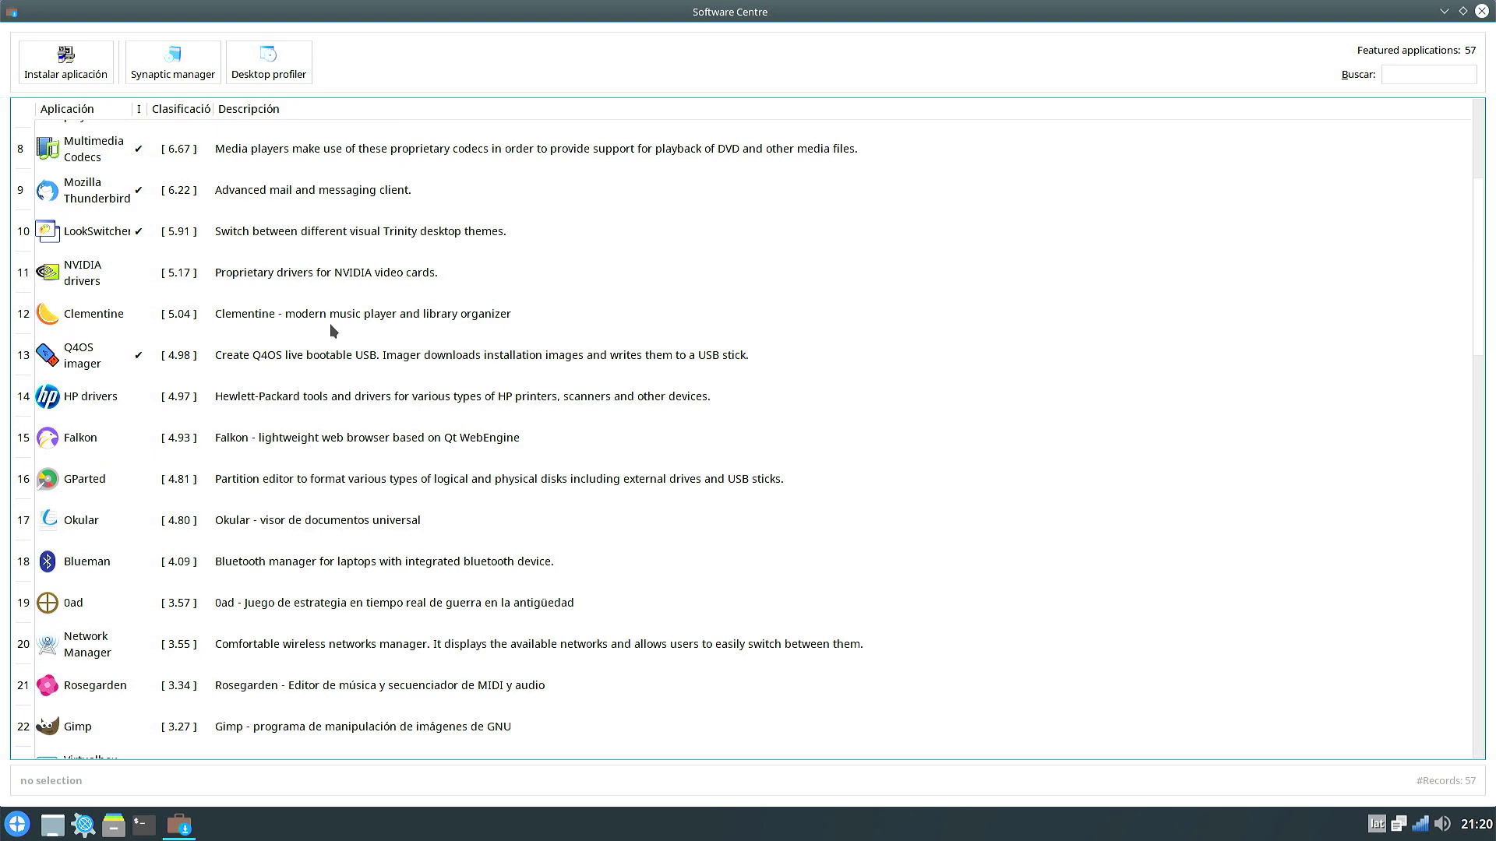
scroll(334, 331, "down", 2)
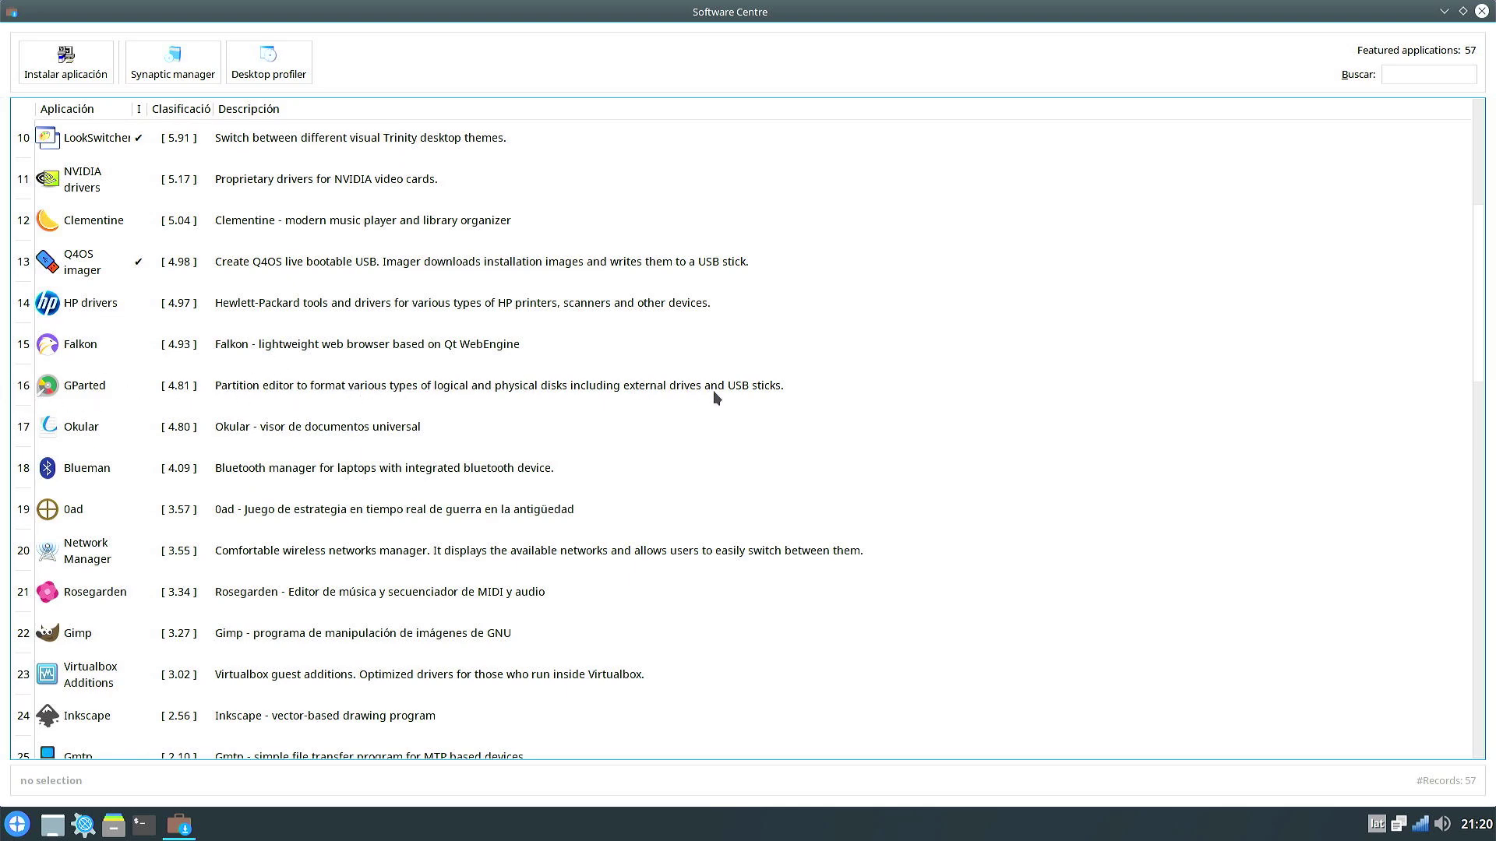
scroll(807, 395, "up", 2)
left_click(316, 454)
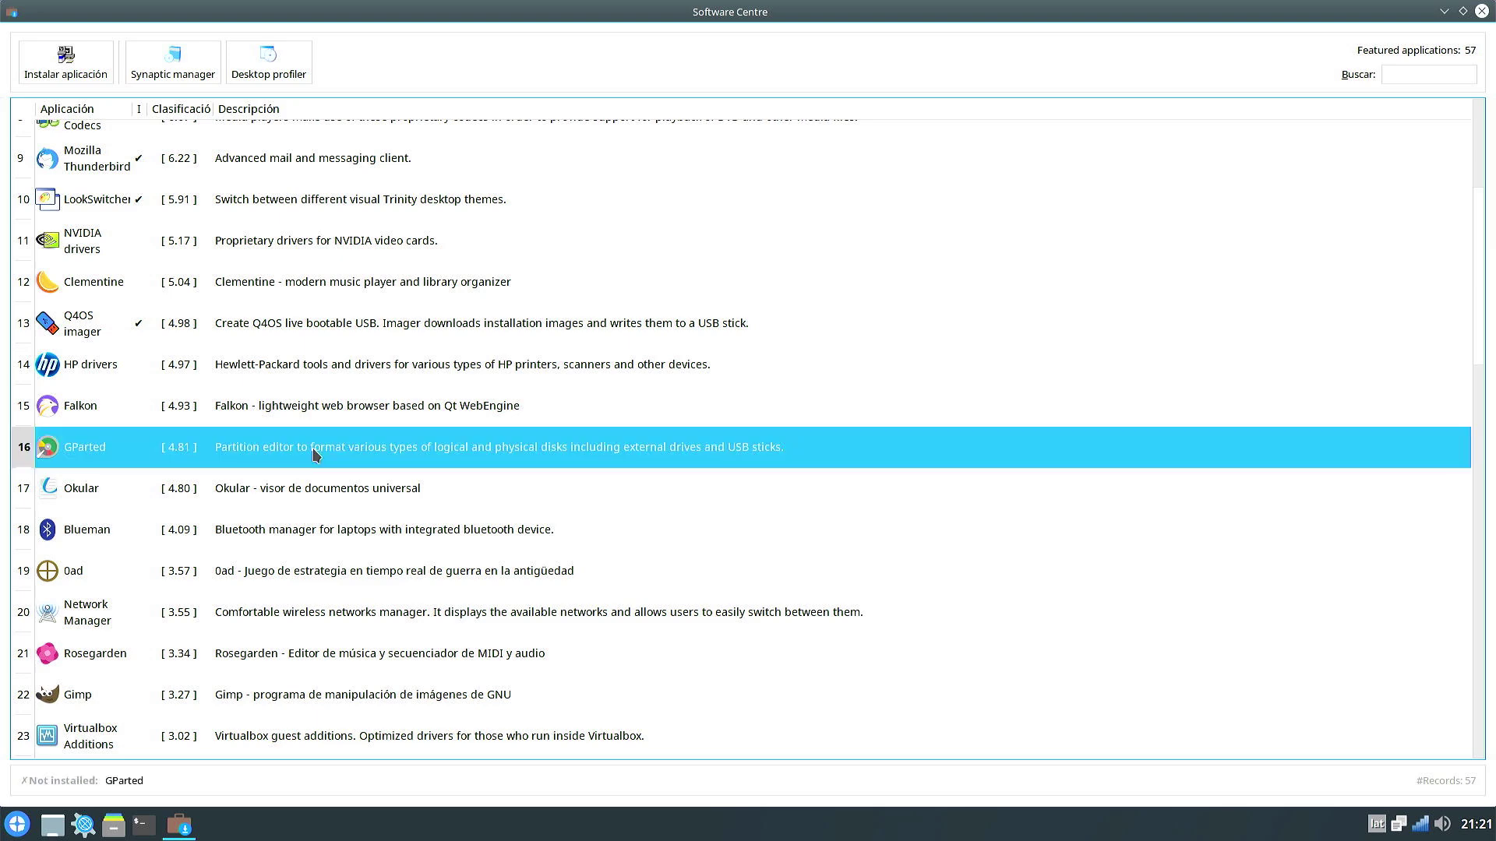
left_click(66, 62)
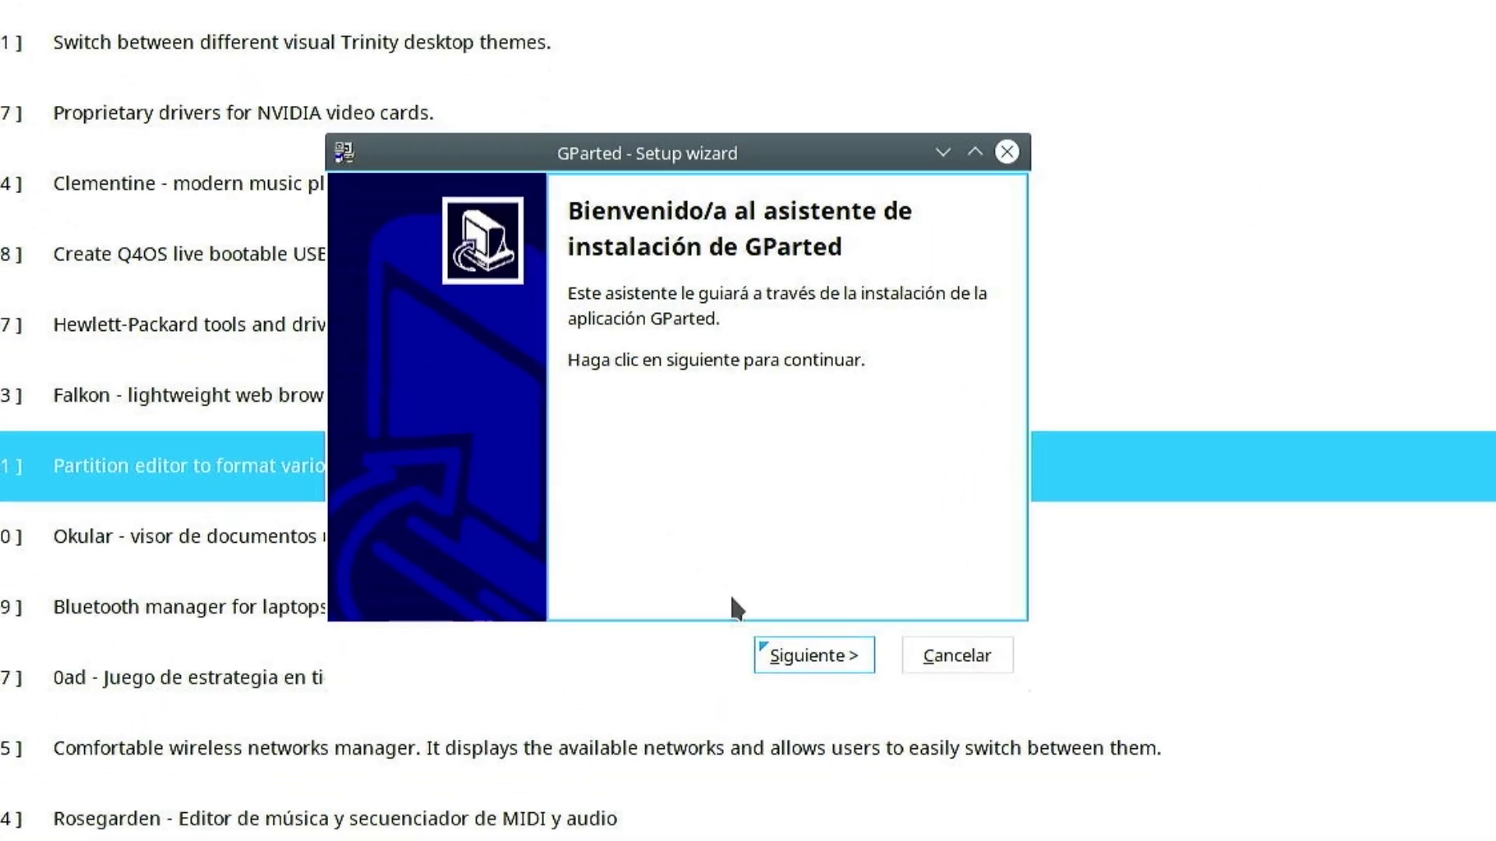
left_click(796, 656)
left_click(811, 658)
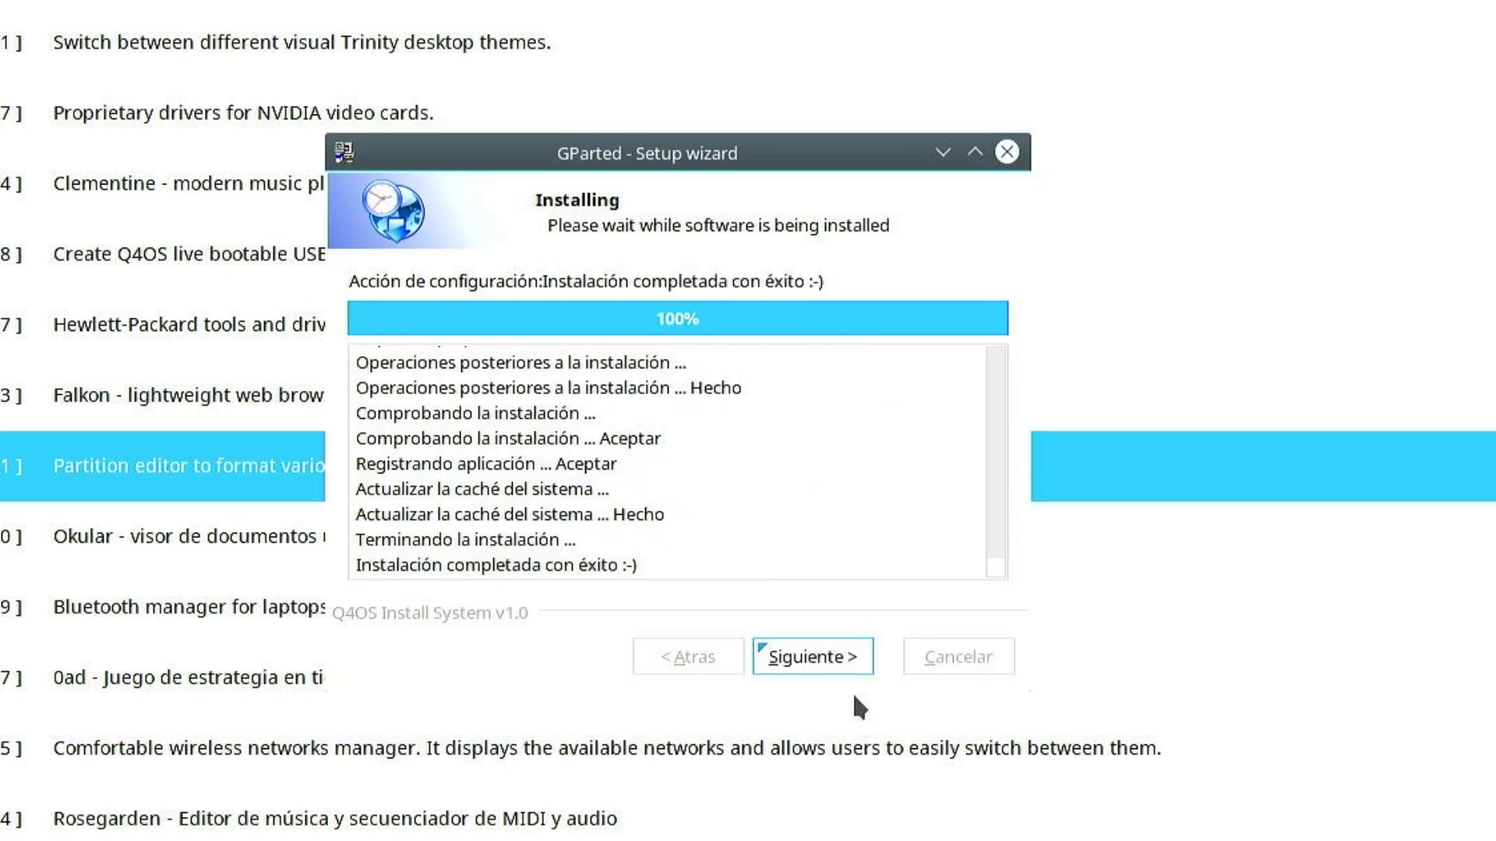
left_click(832, 659)
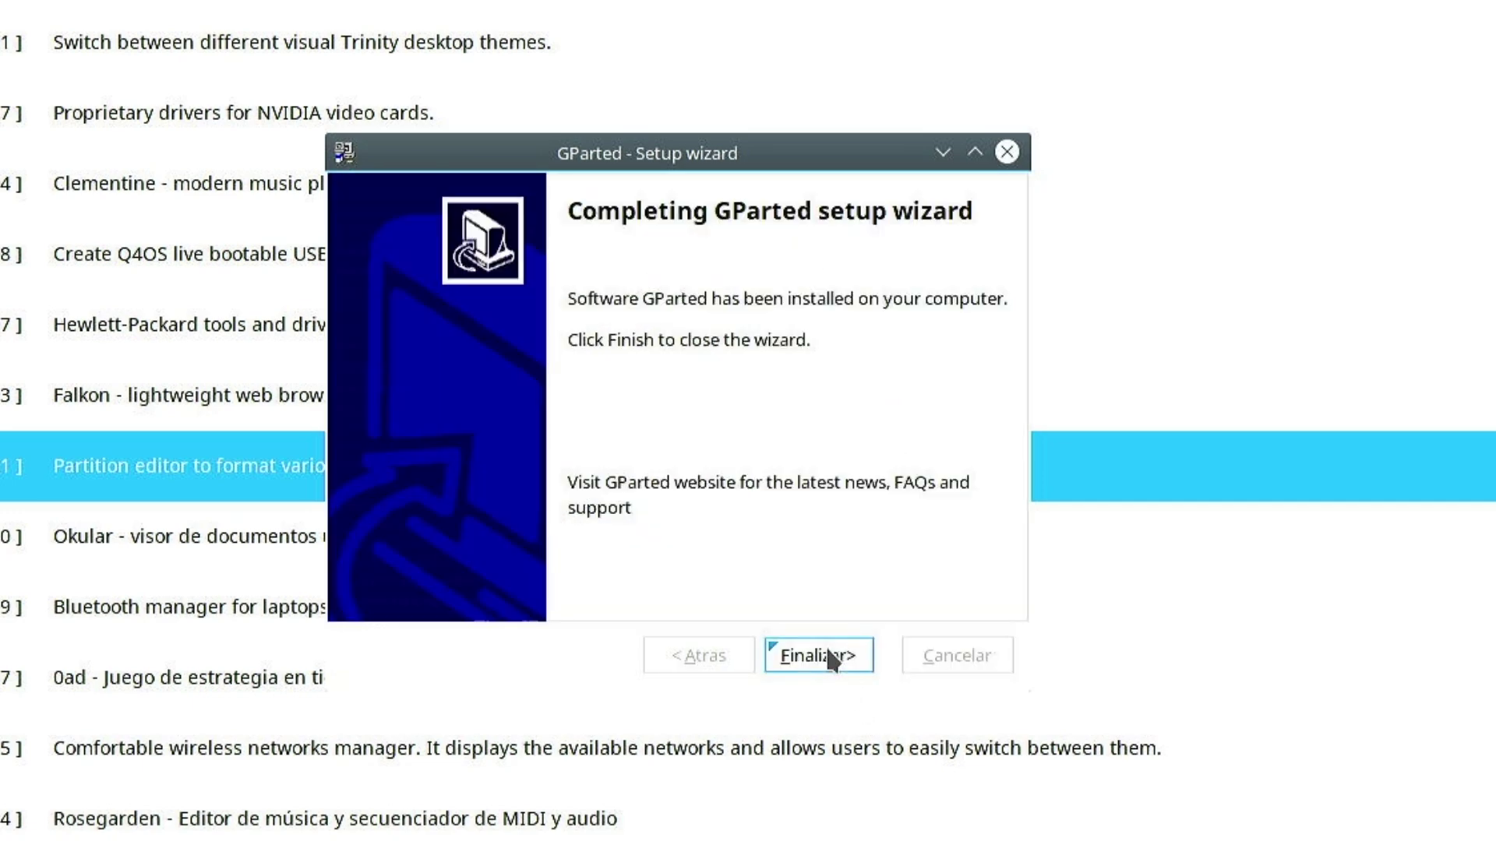
left_click(830, 656)
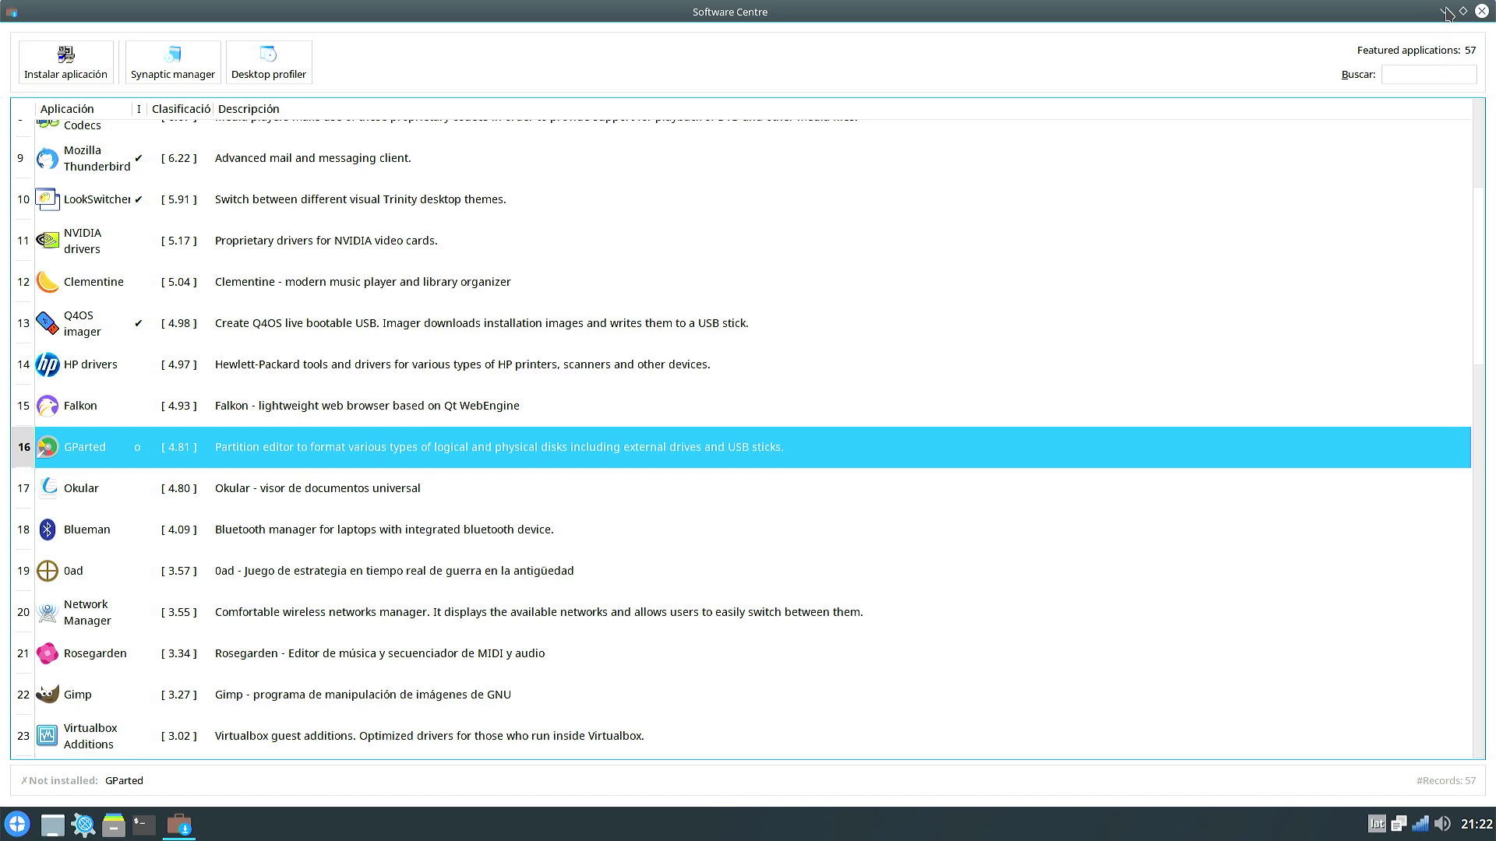
left_click(1446, 12)
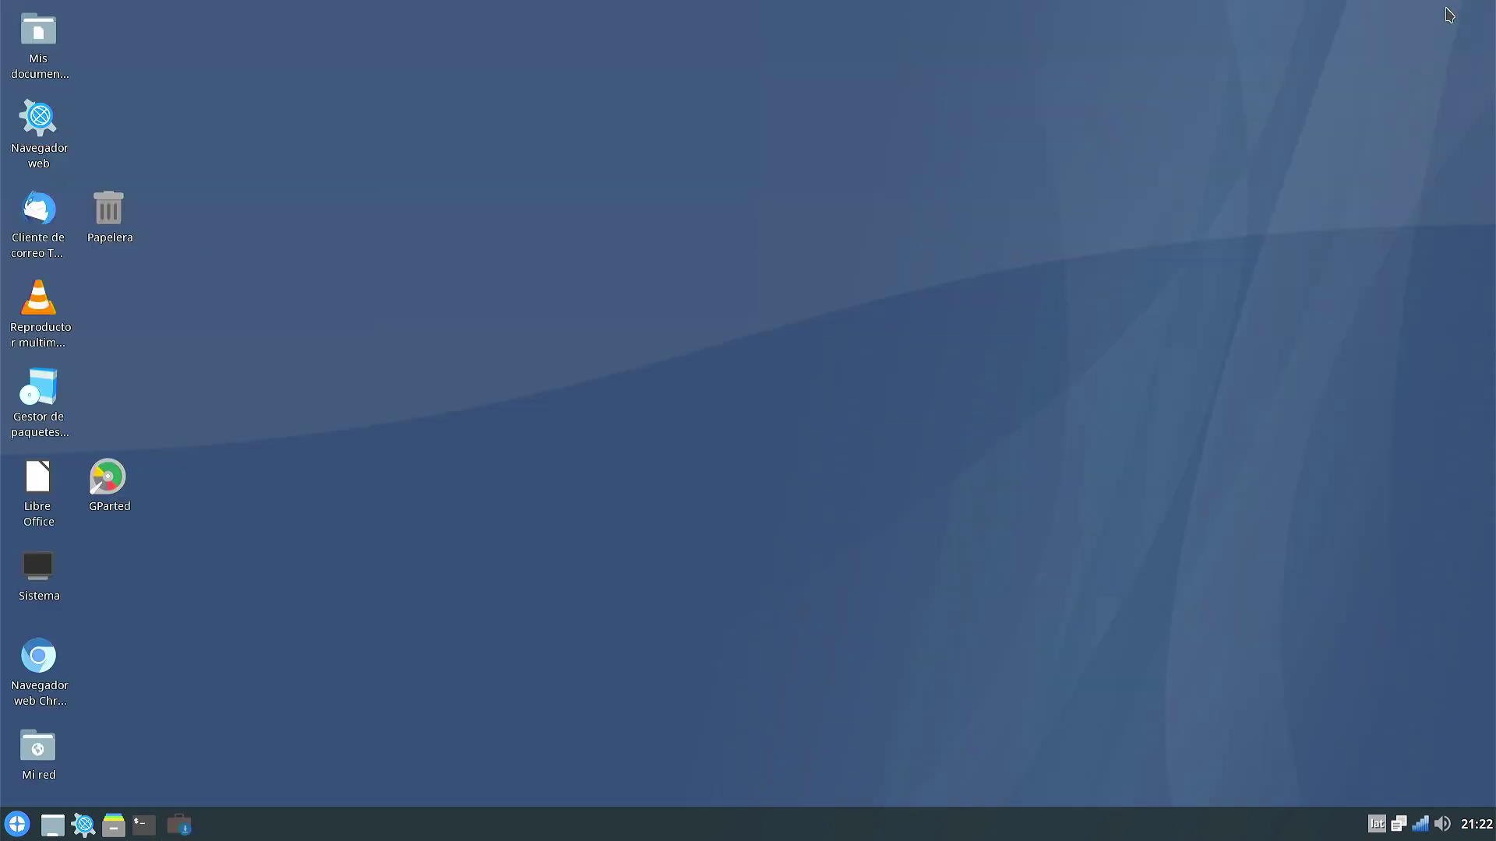
Step: Launch GParted from the system applications with the administrator password, examine the /dev/sda partitions and close it
left_click(16, 825)
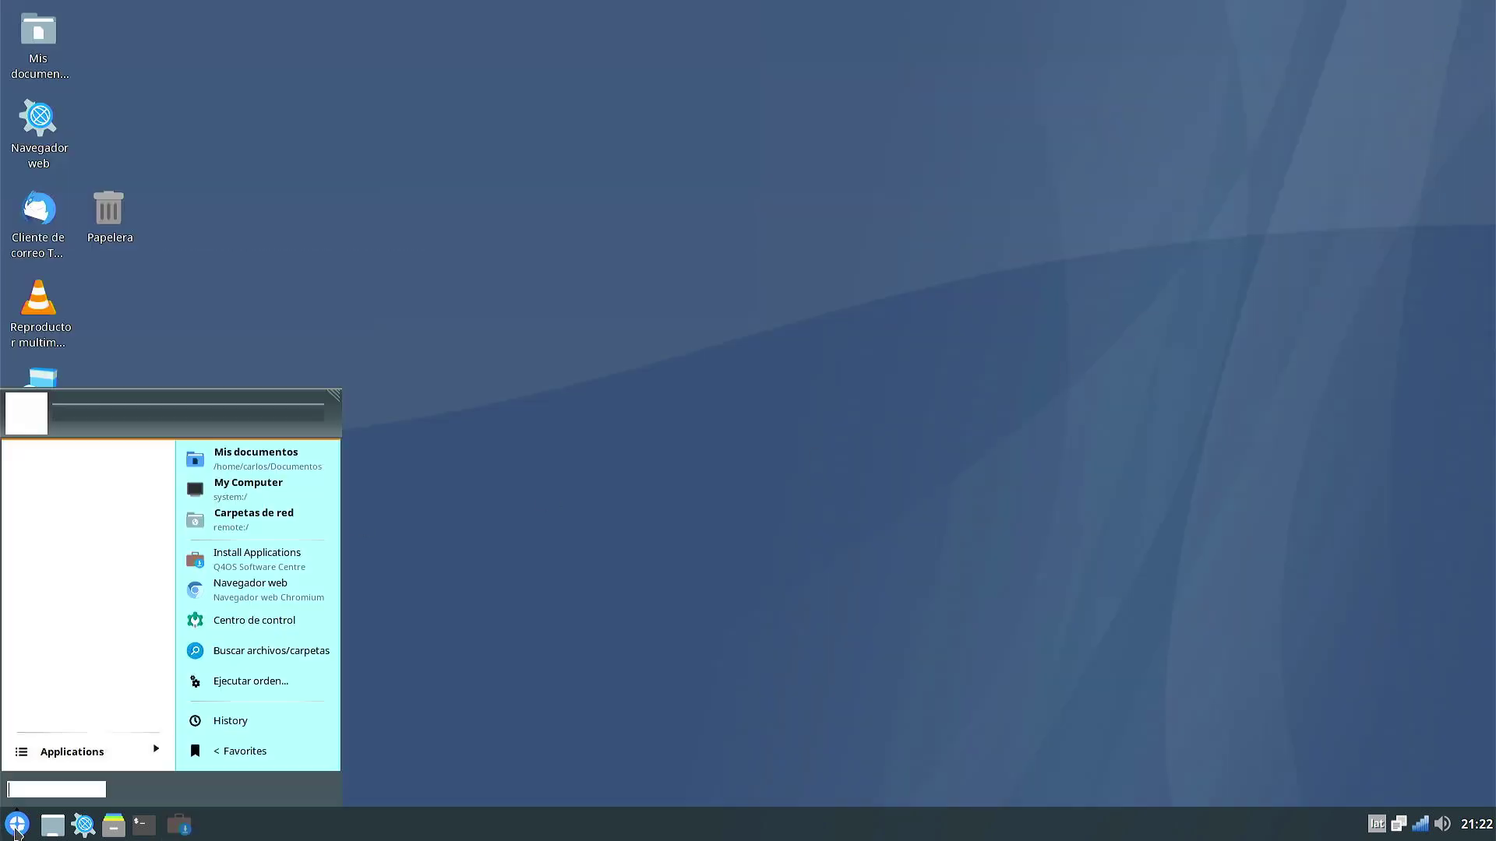
left_click(75, 750)
left_click(75, 750)
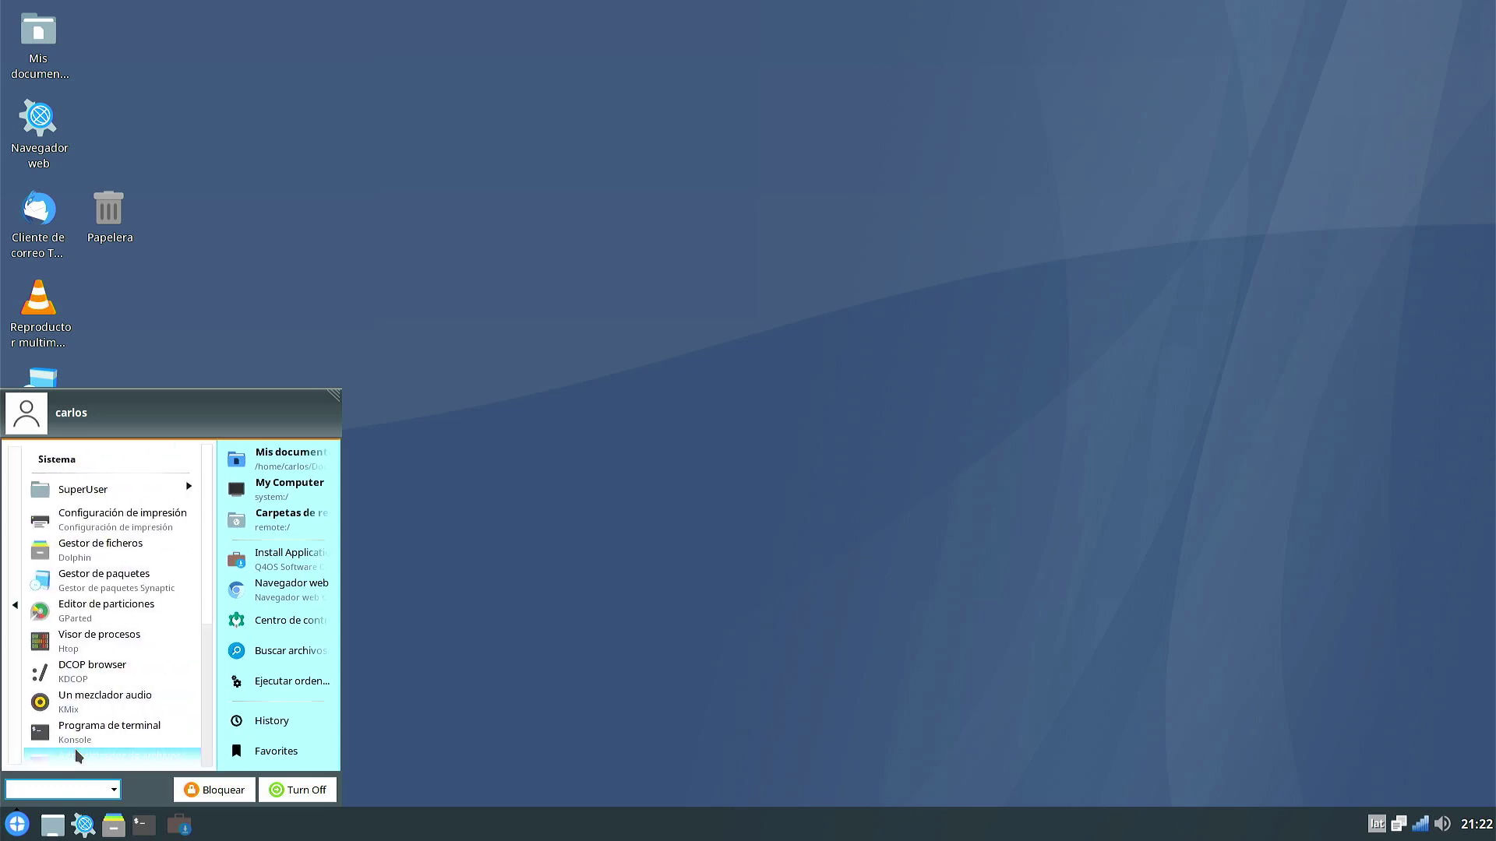
left_click(150, 615)
type("**********")
key("Return")
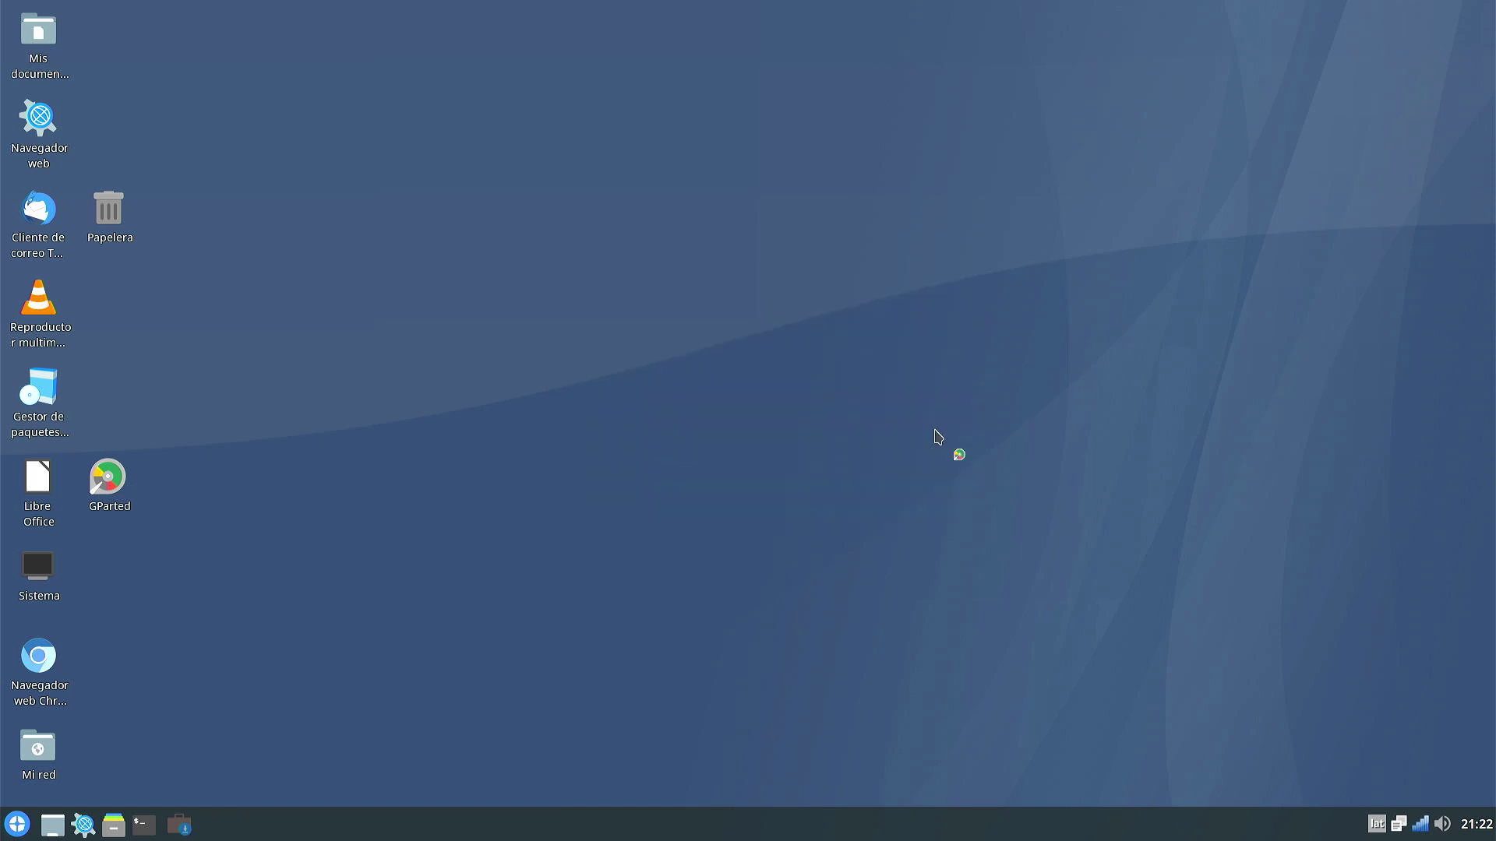
left_click_drag(366, 14, 719, 151)
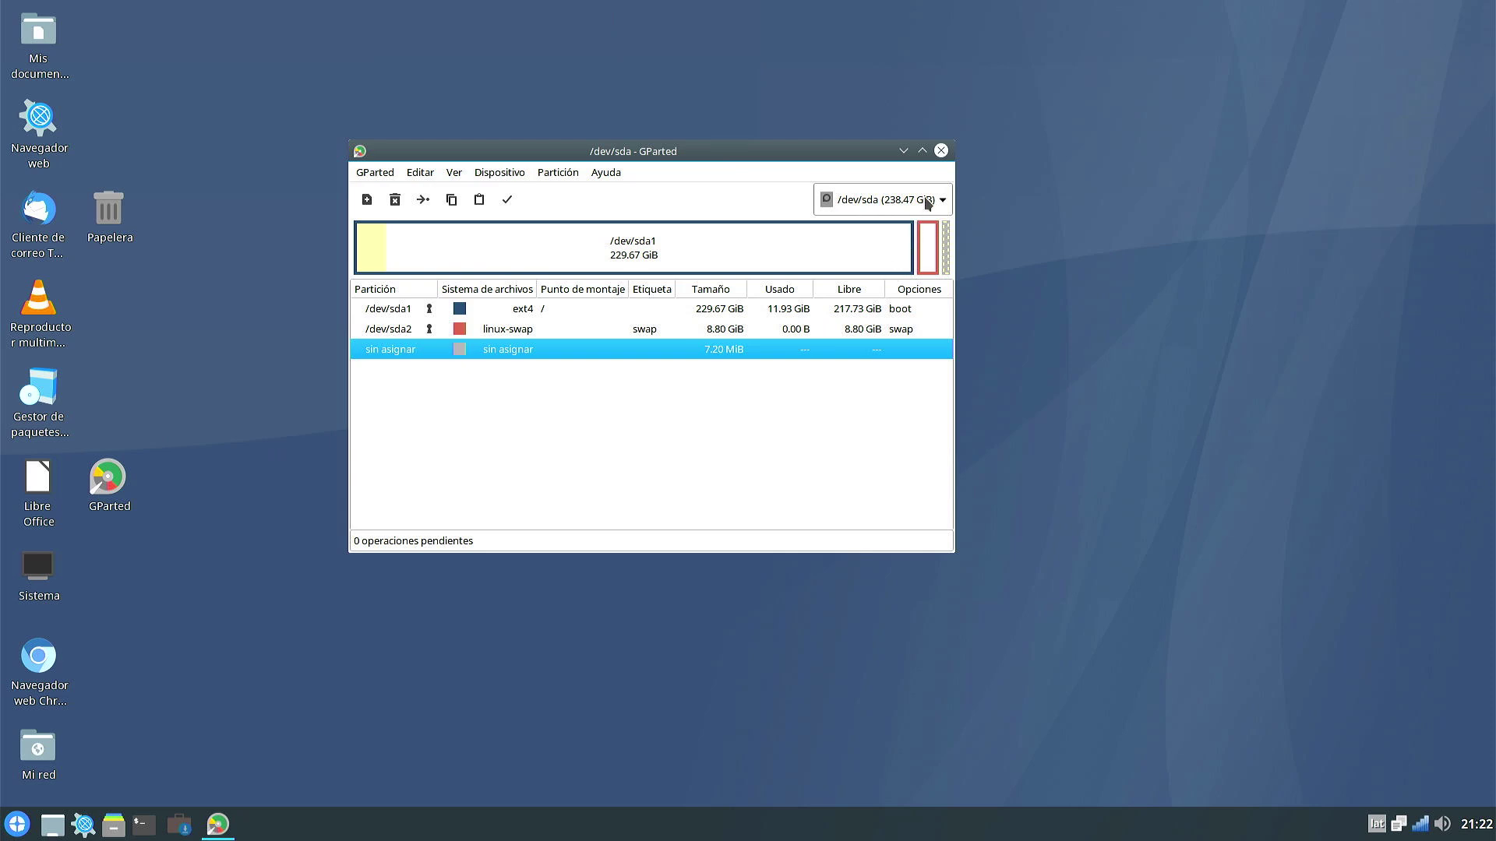
left_click(941, 152)
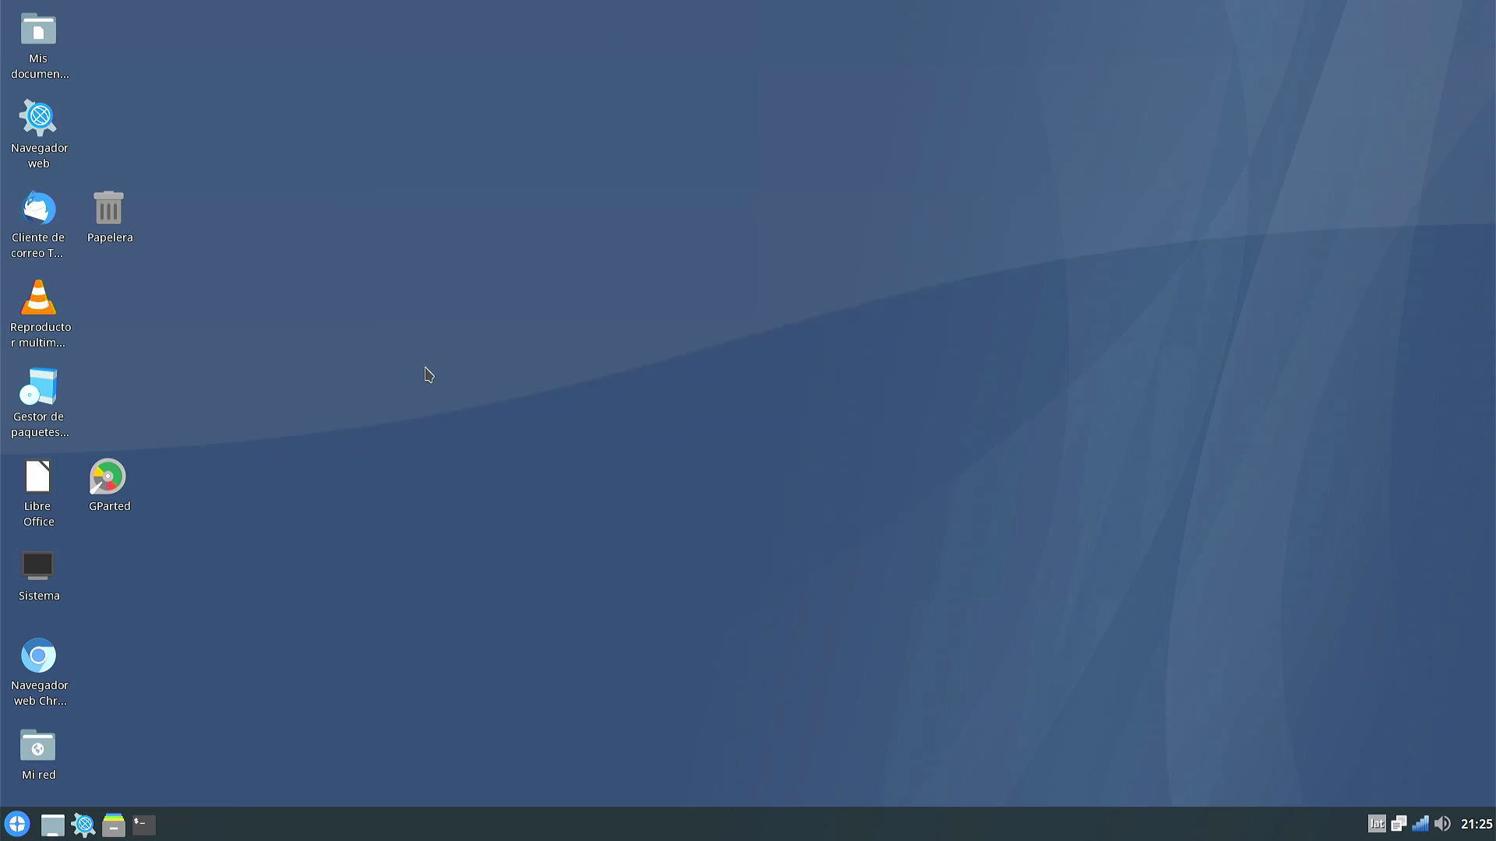
Step: Open the Konsole terminal, run "sudo apt install plasma-discover" and accept the installation with "s"
left_click(144, 826)
left_click_drag(187, 10, 521, 179)
type("sudo apt i")
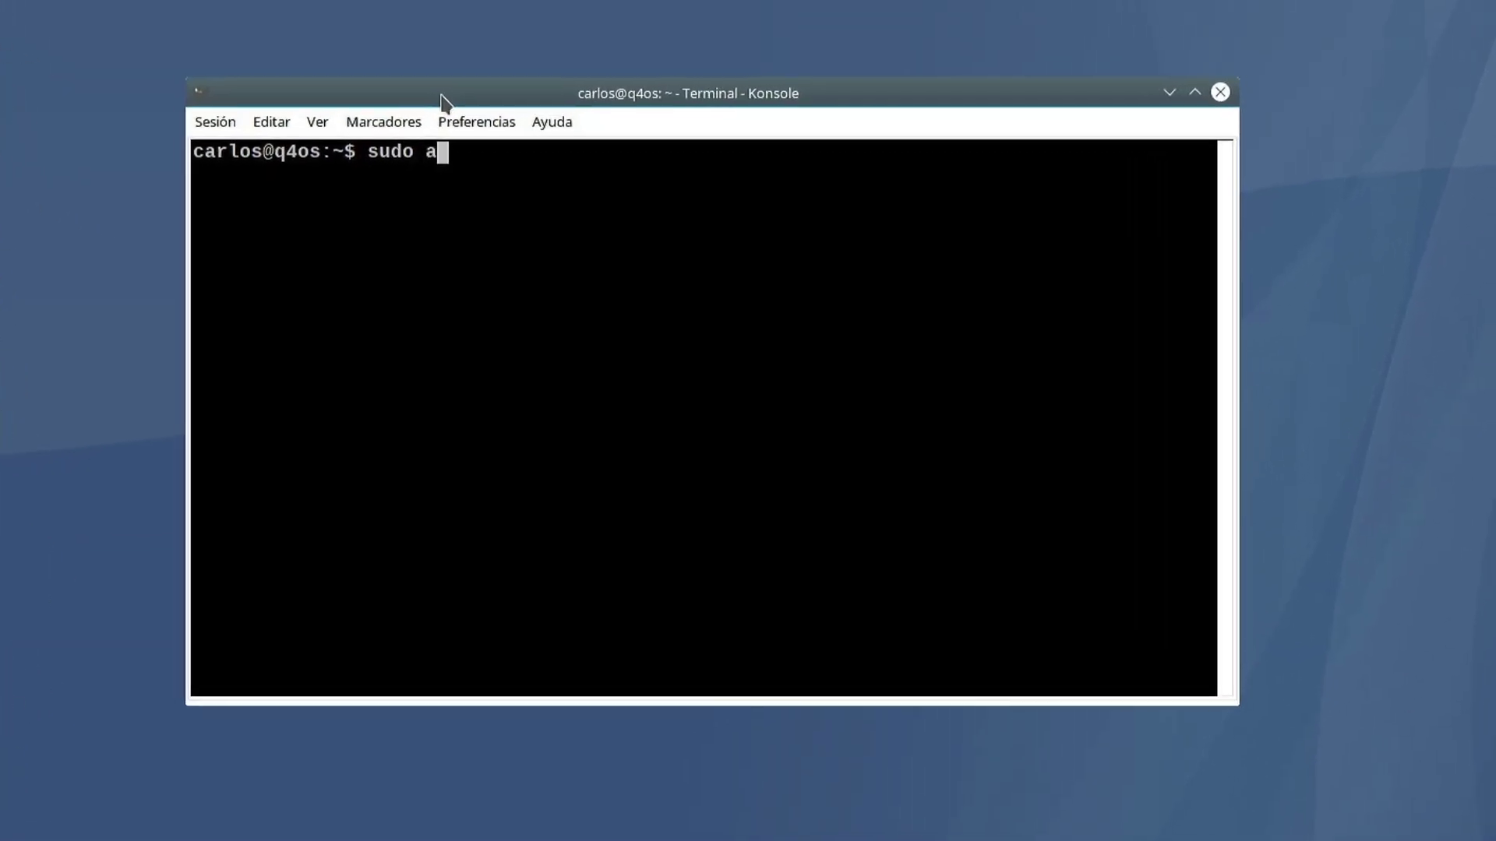
type("nsta")
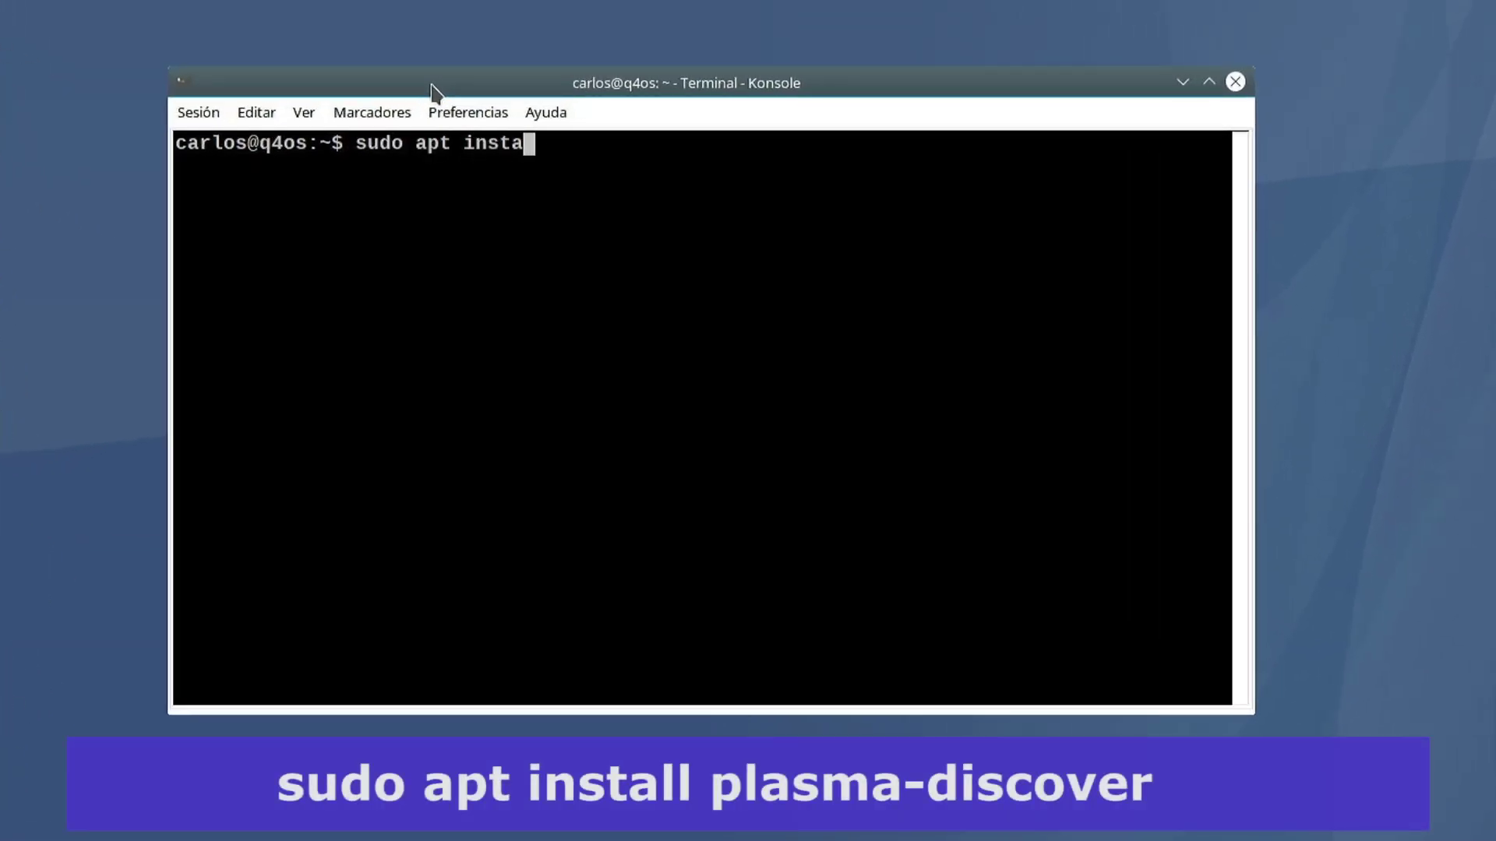
type("ll plas")
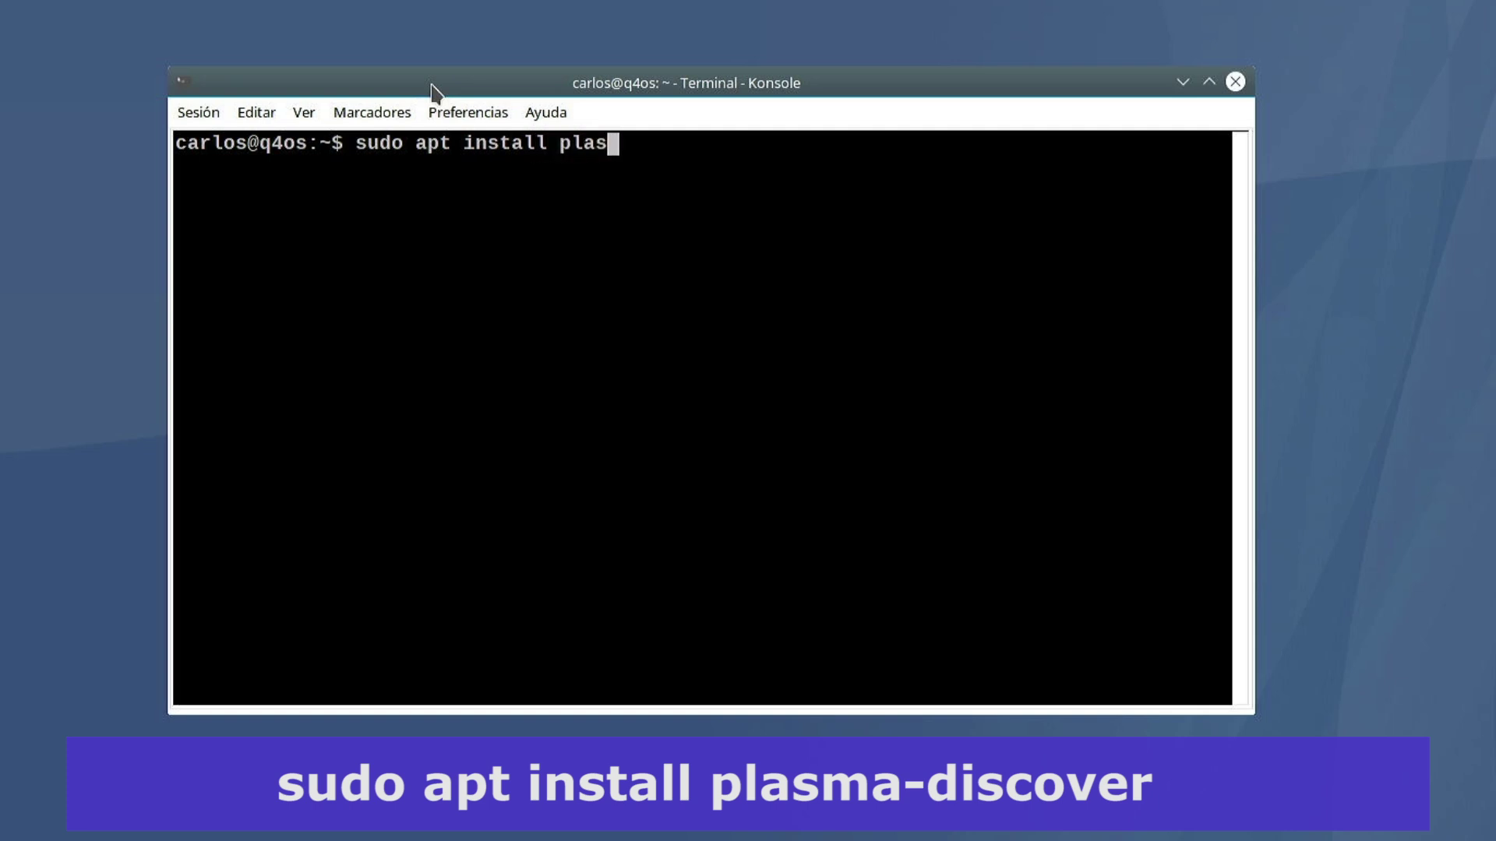
type("ma-discover")
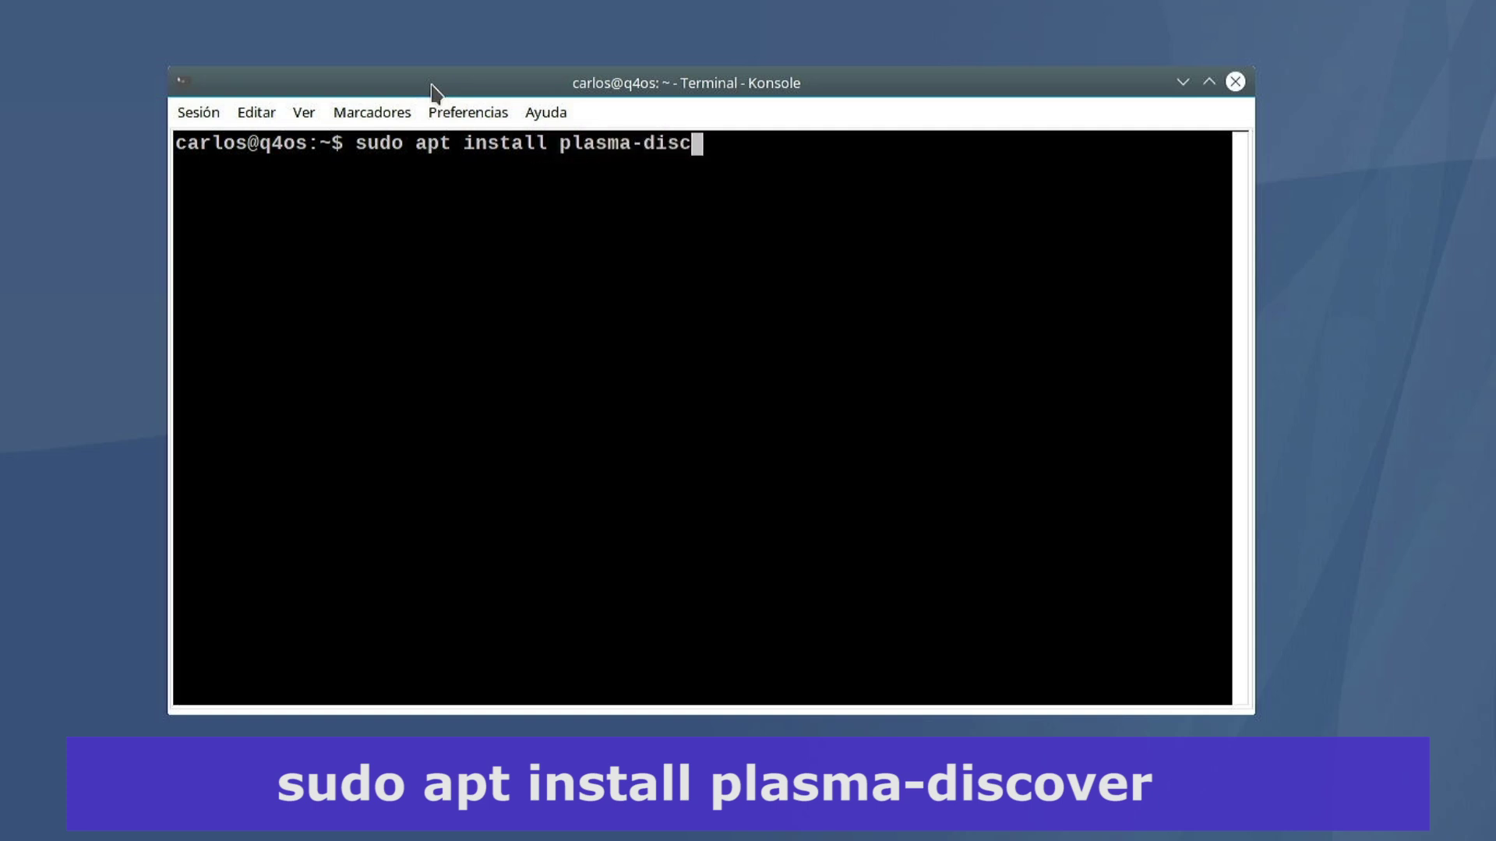
key("Return")
type("s")
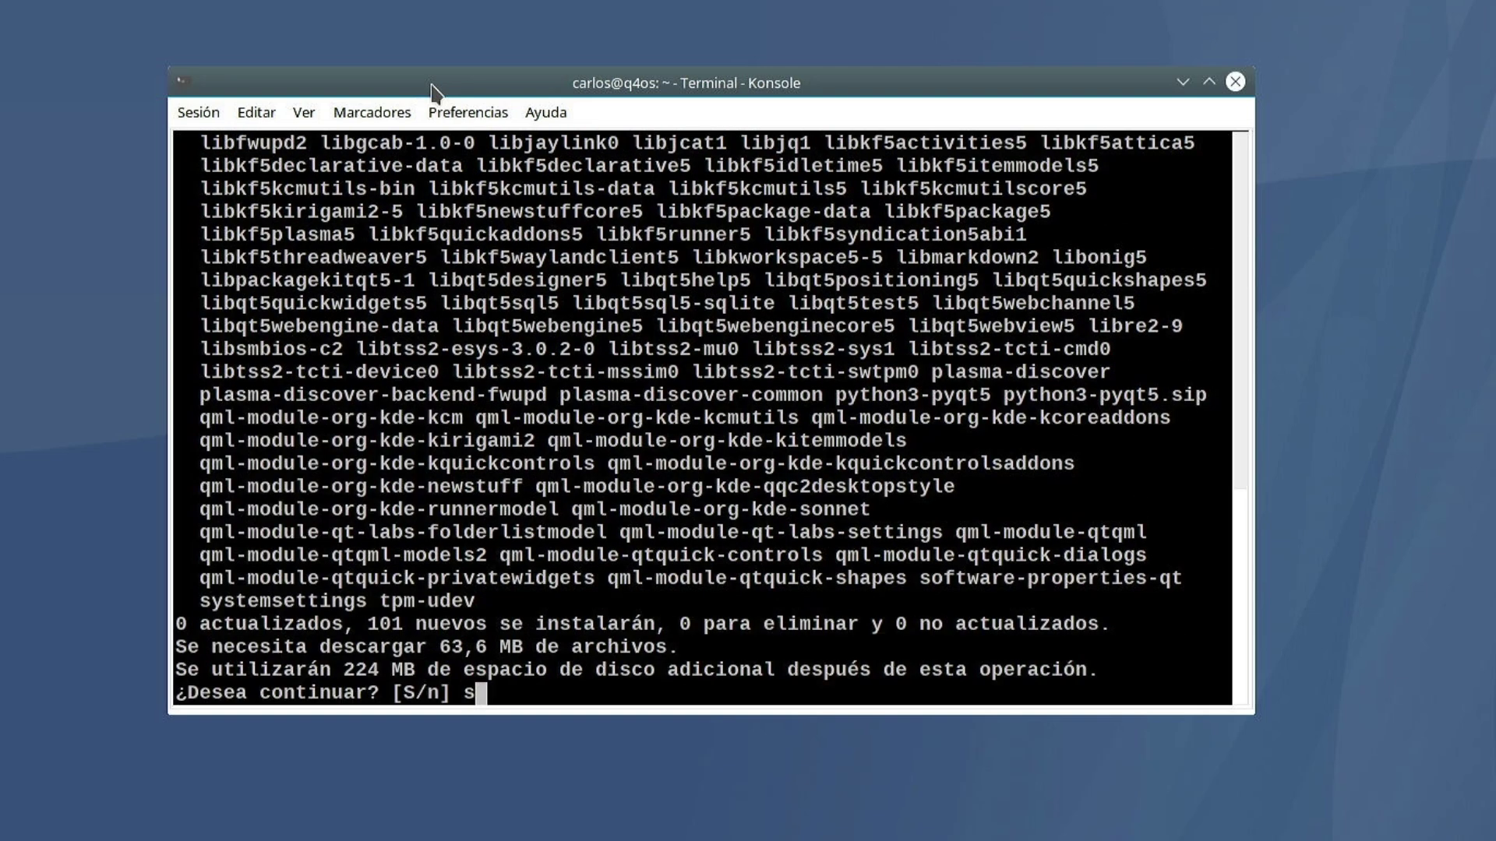
key("Return")
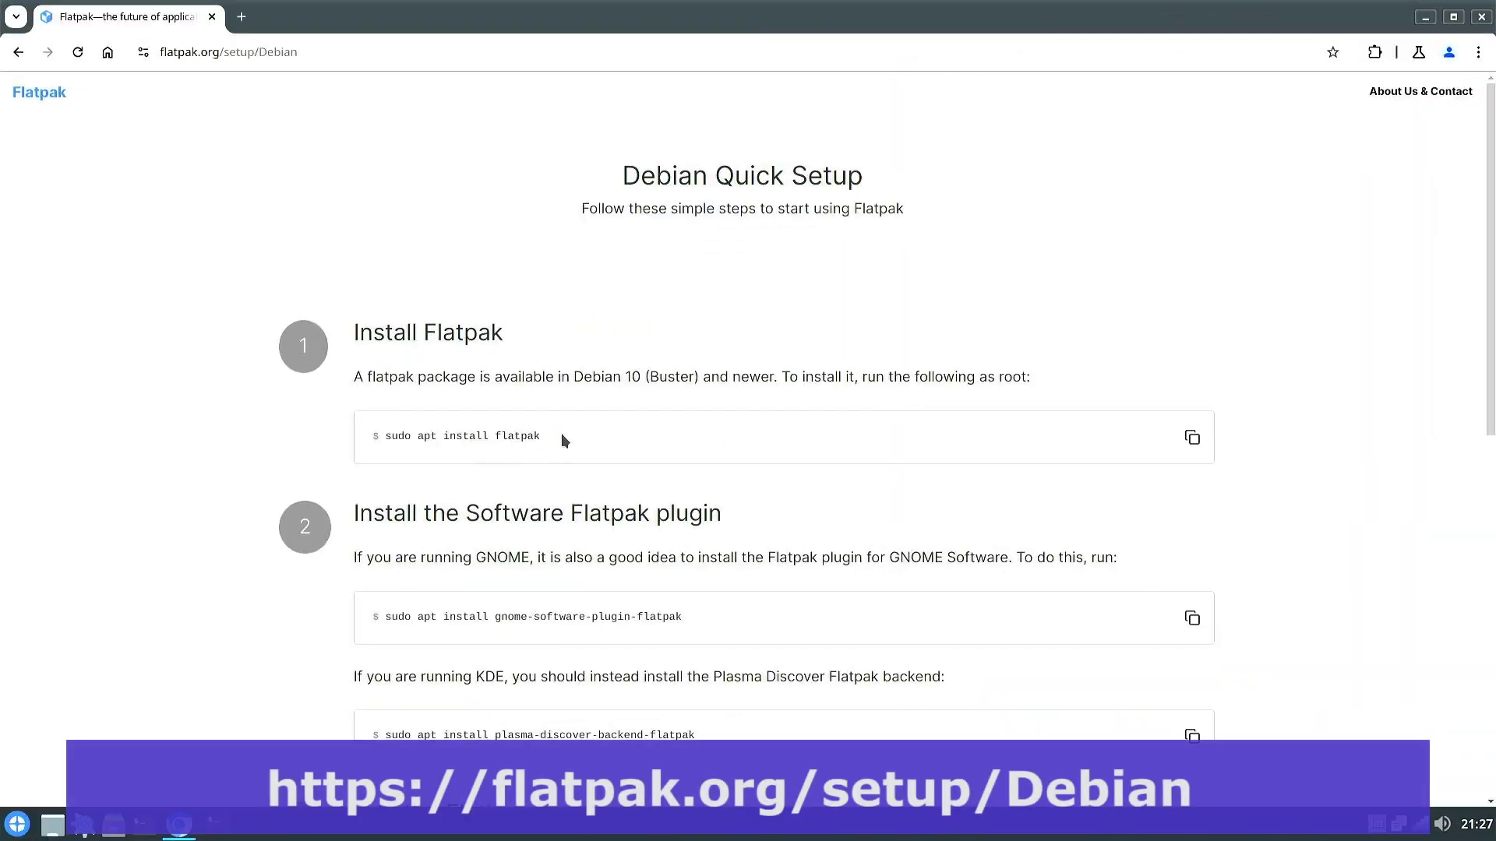
Step: Copy "sudo apt install flatpak" from the Flatpak Debian setup page, run it in Konsole and minimise the terminal
left_click_drag(555, 437, 456, 438)
left_click(408, 453)
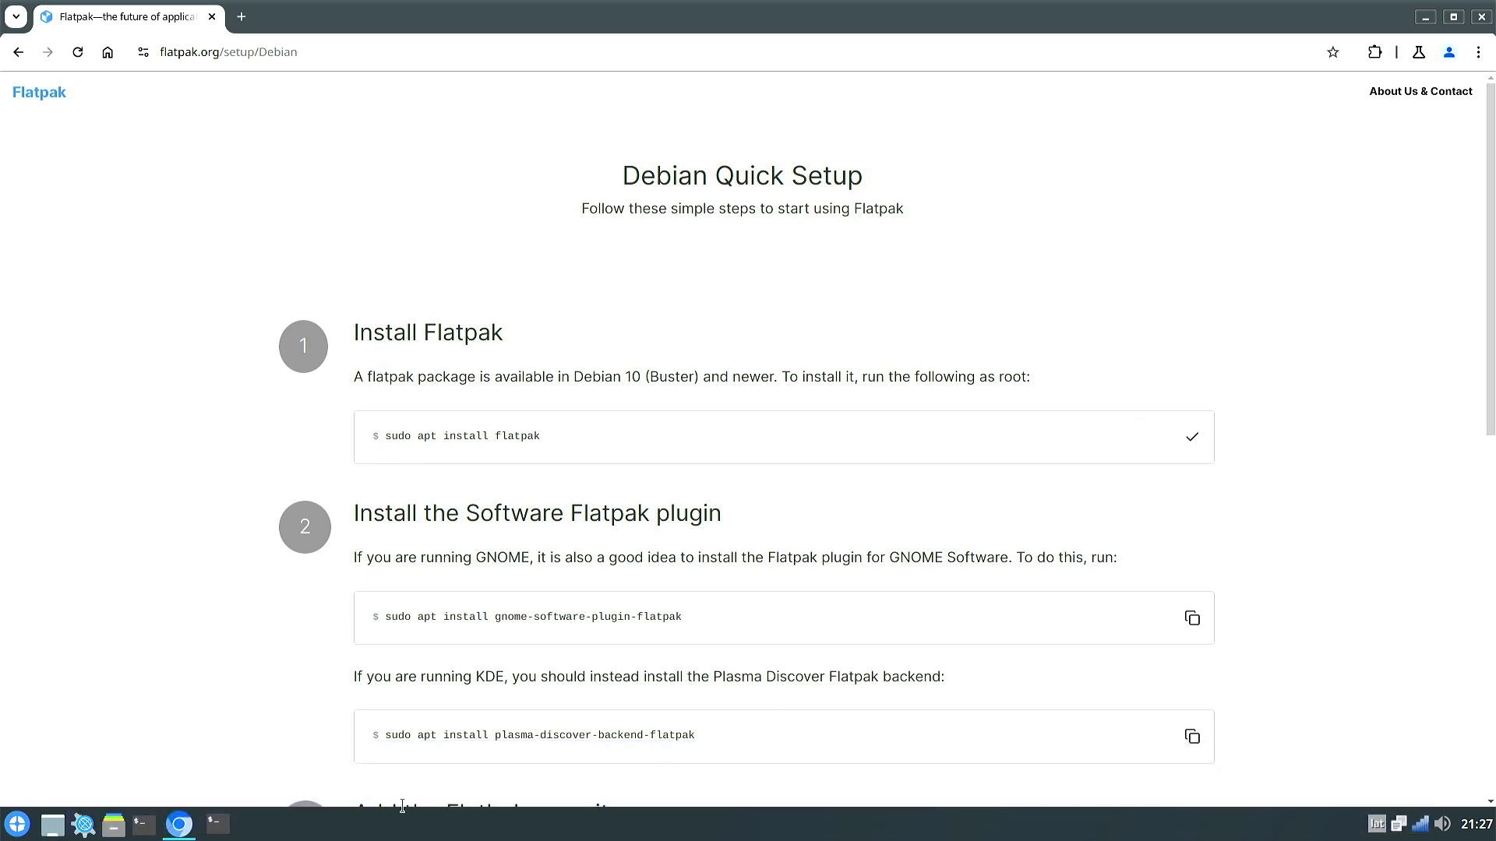
left_click(217, 824)
right_click(485, 221)
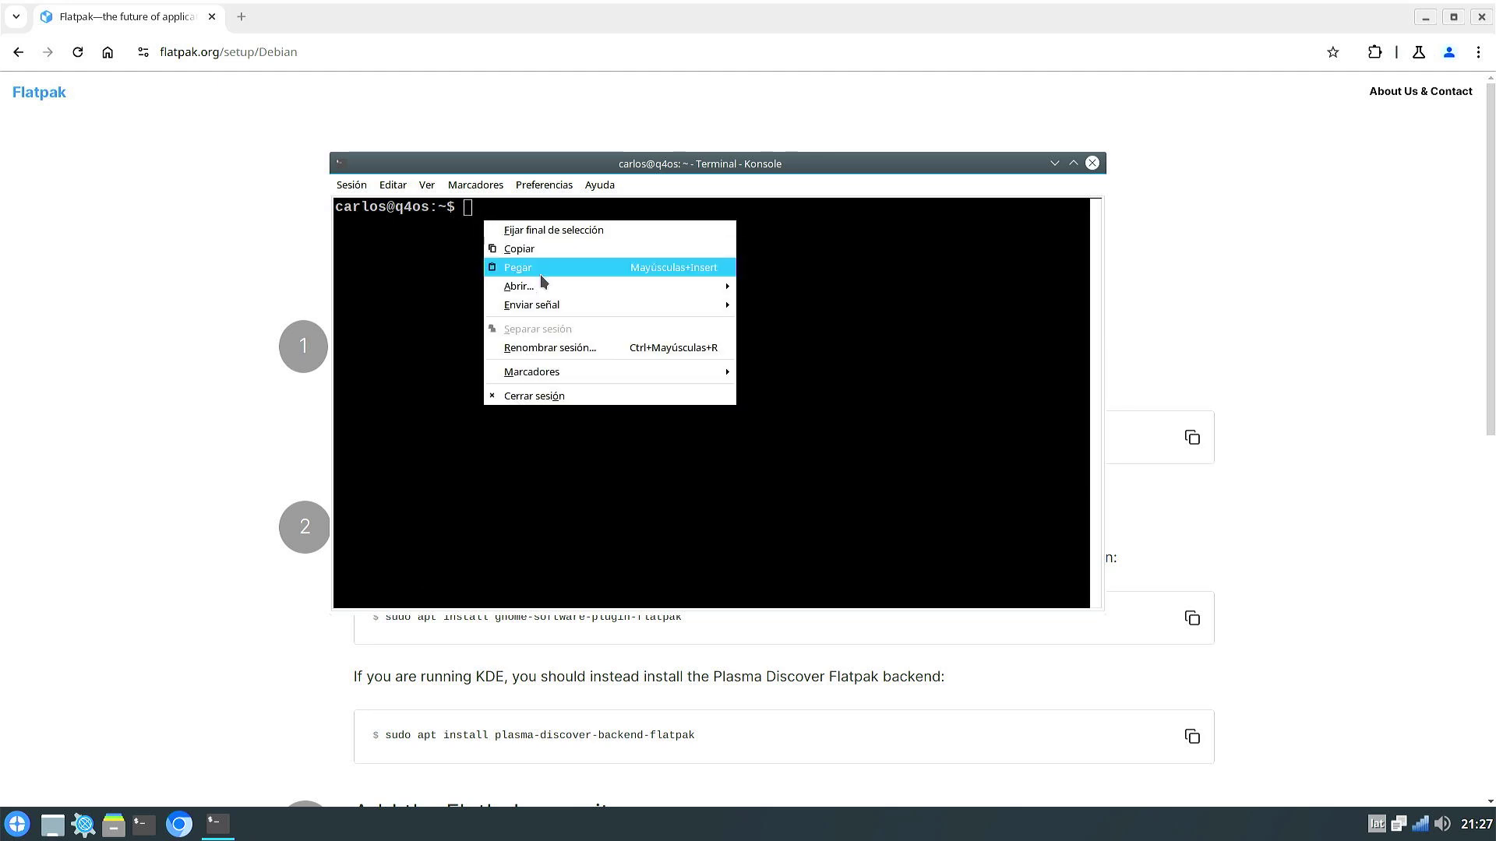
left_click(541, 270)
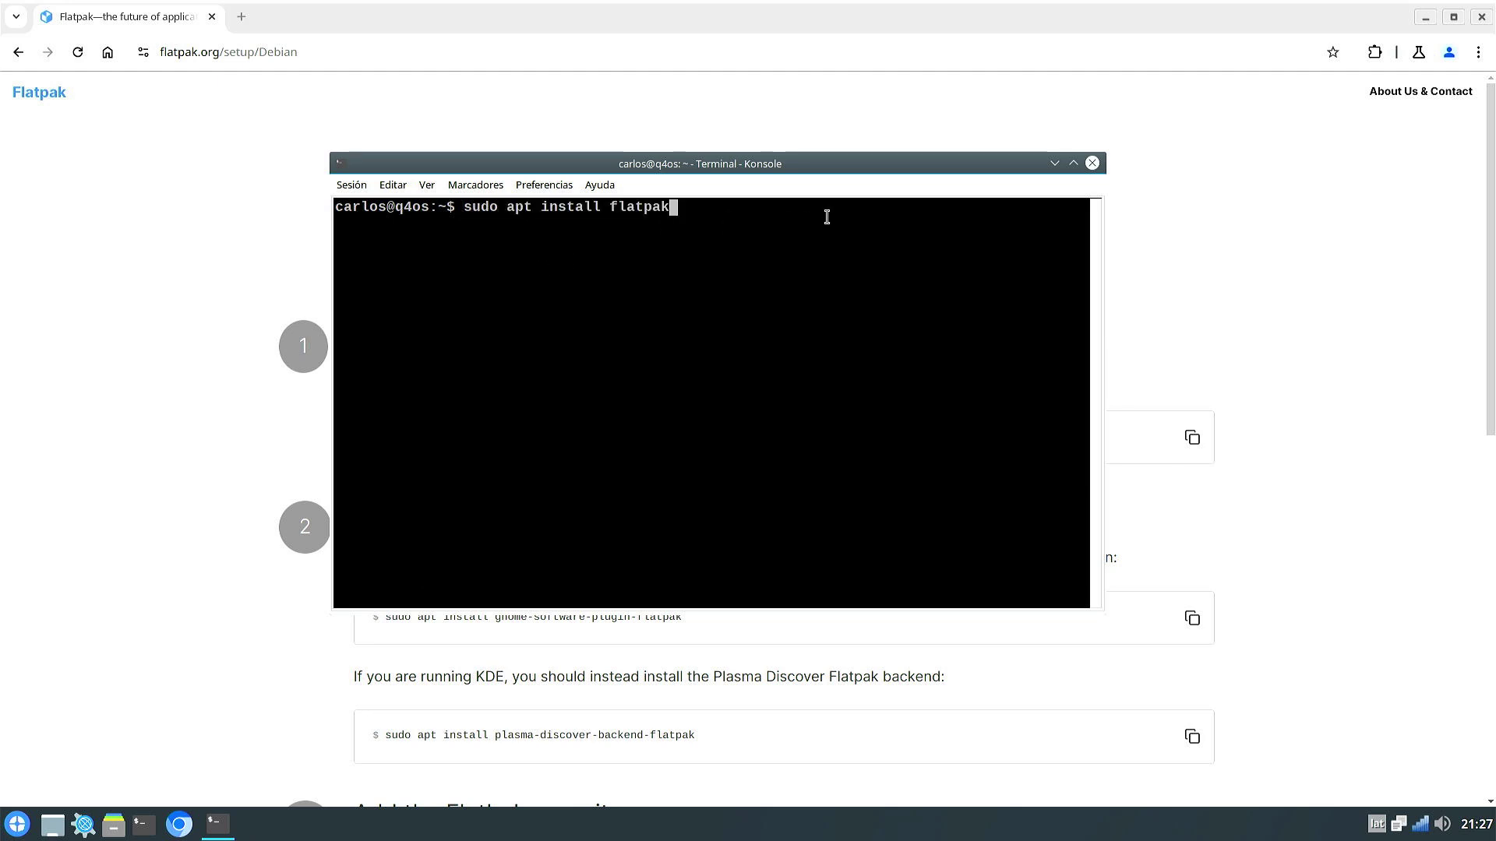
key("Return")
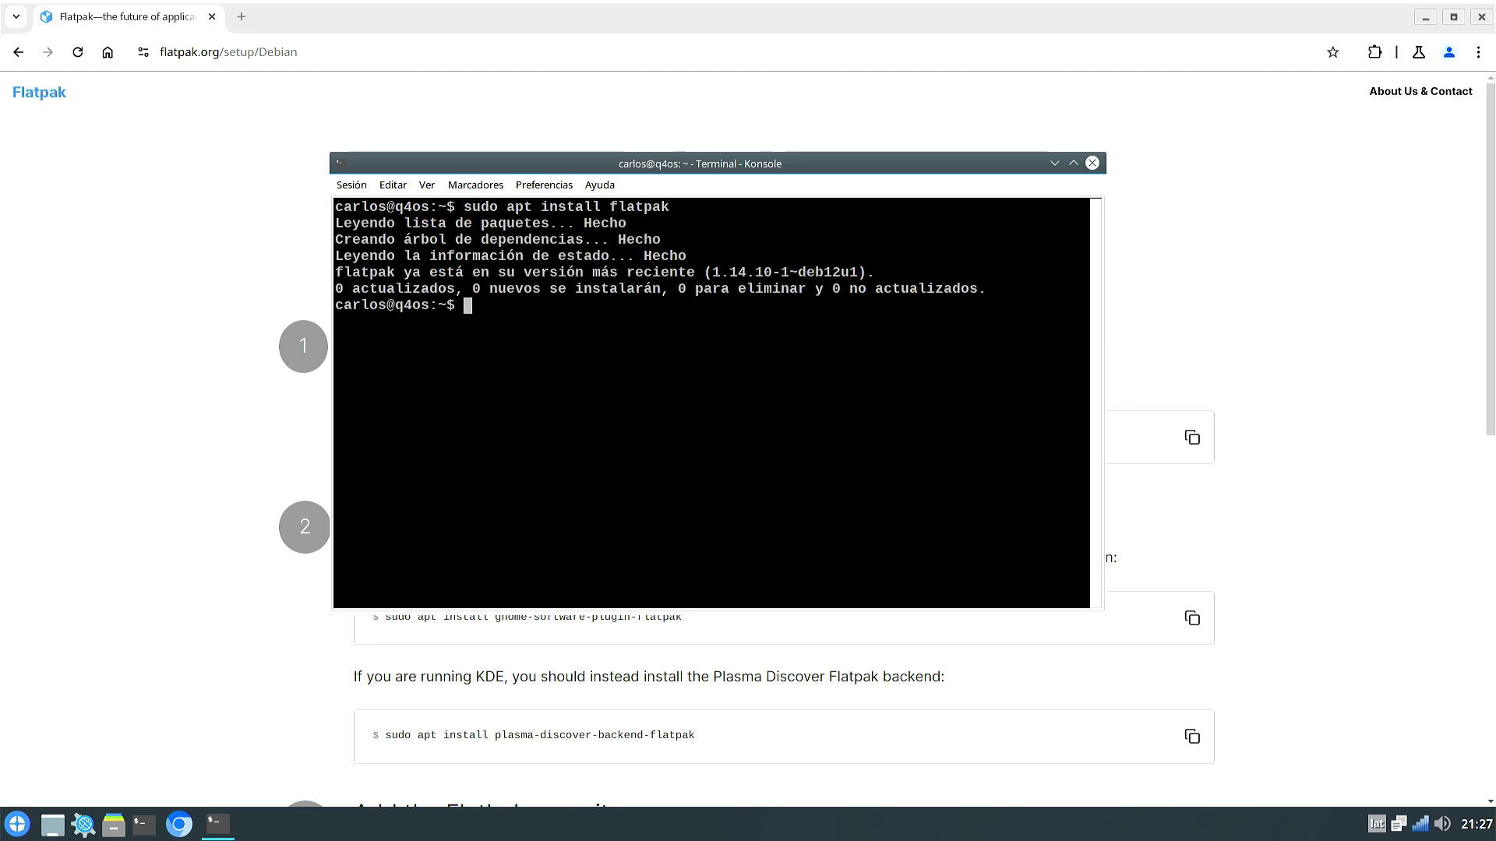
left_click(1055, 162)
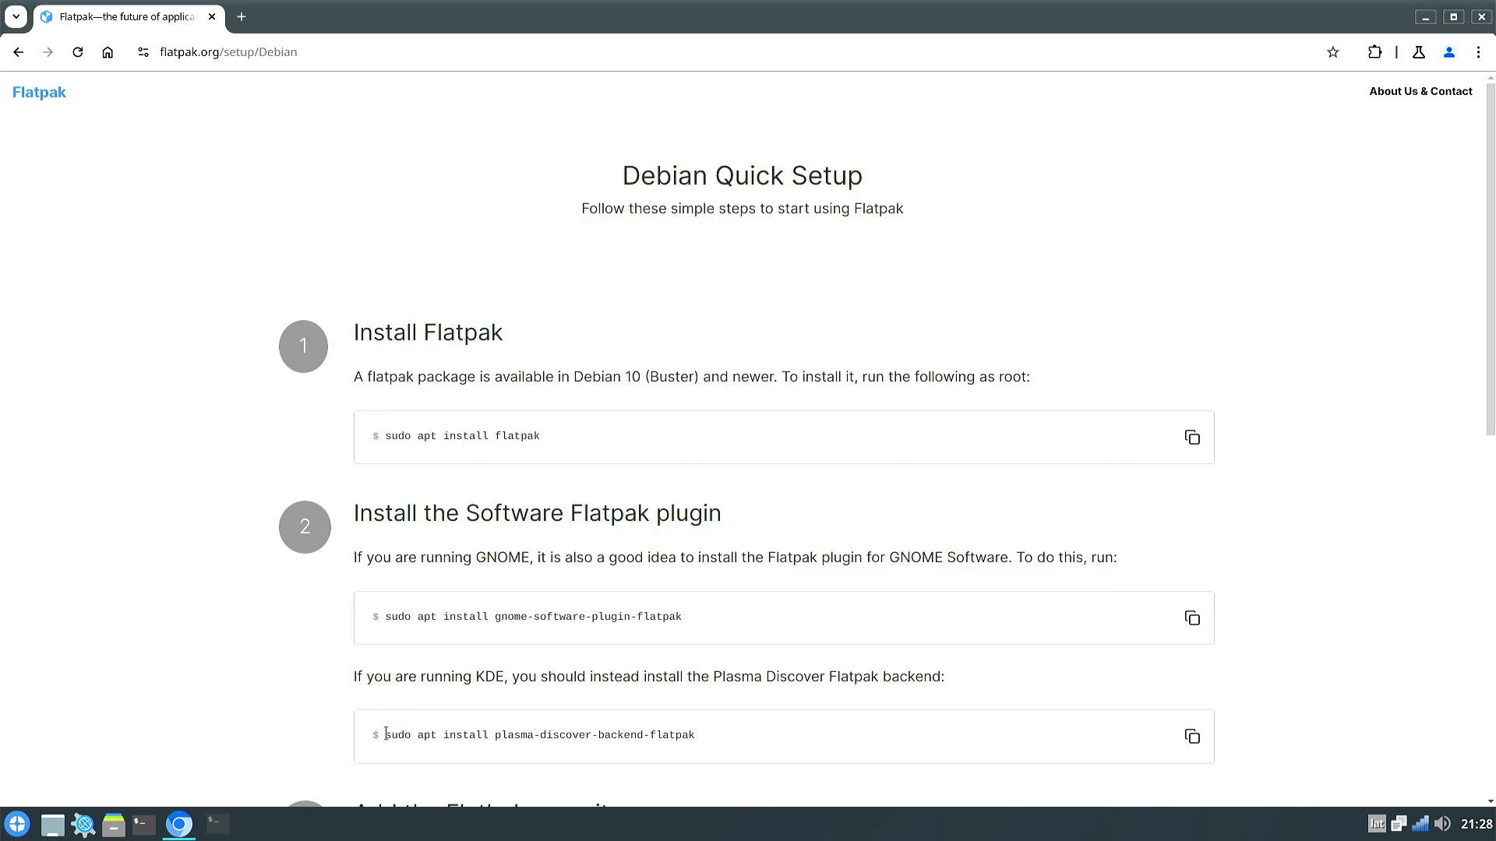
Step: Copy the KDE command "sudo apt install plasma-discover-backend-flatpak" from the page, run it in Konsole and accept with "s"
left_click_drag(386, 735, 577, 754)
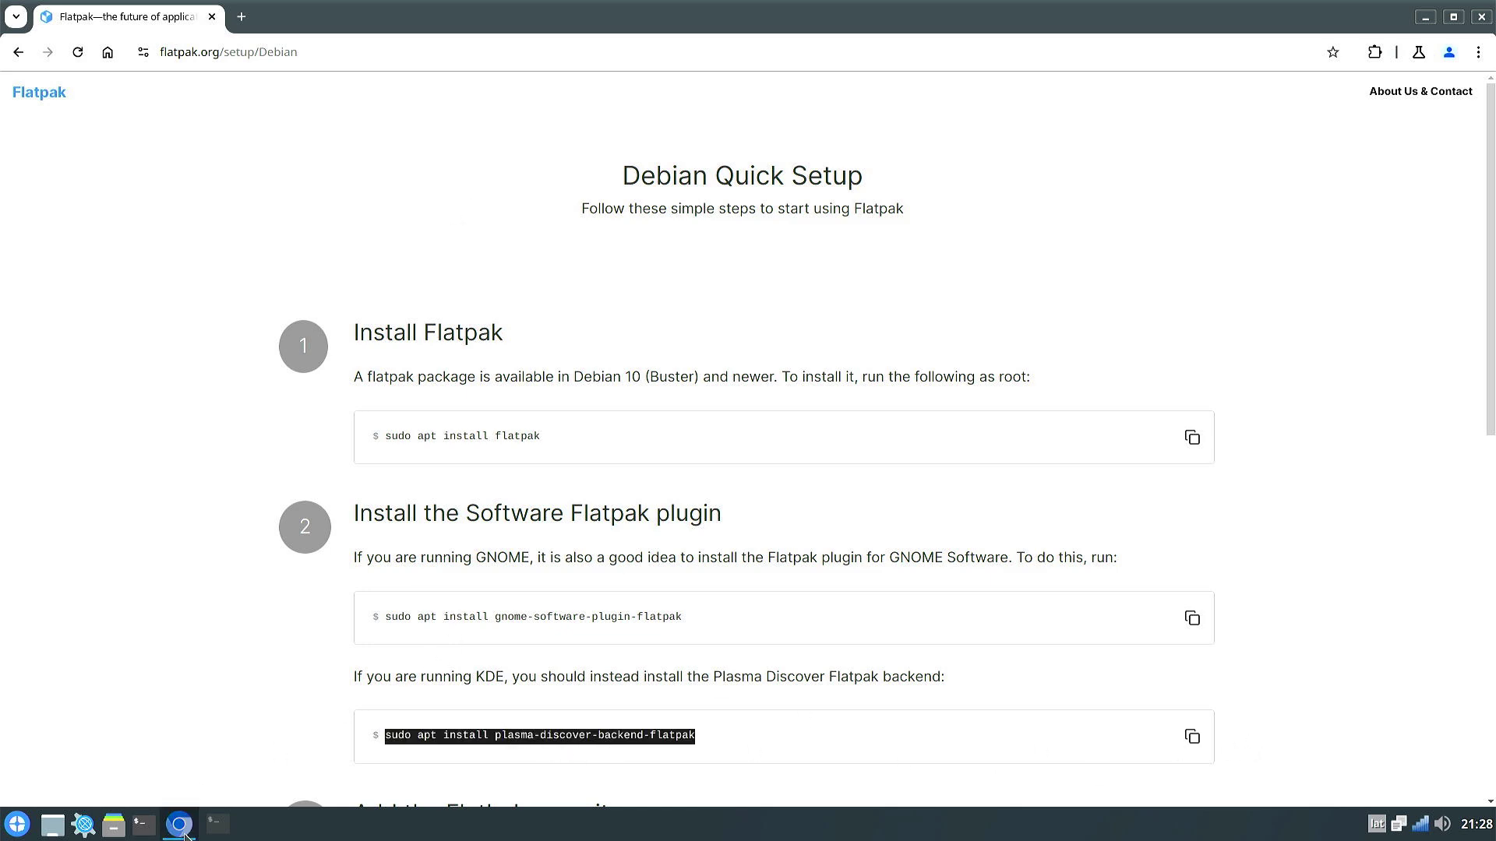
left_click(221, 825)
right_click(494, 313)
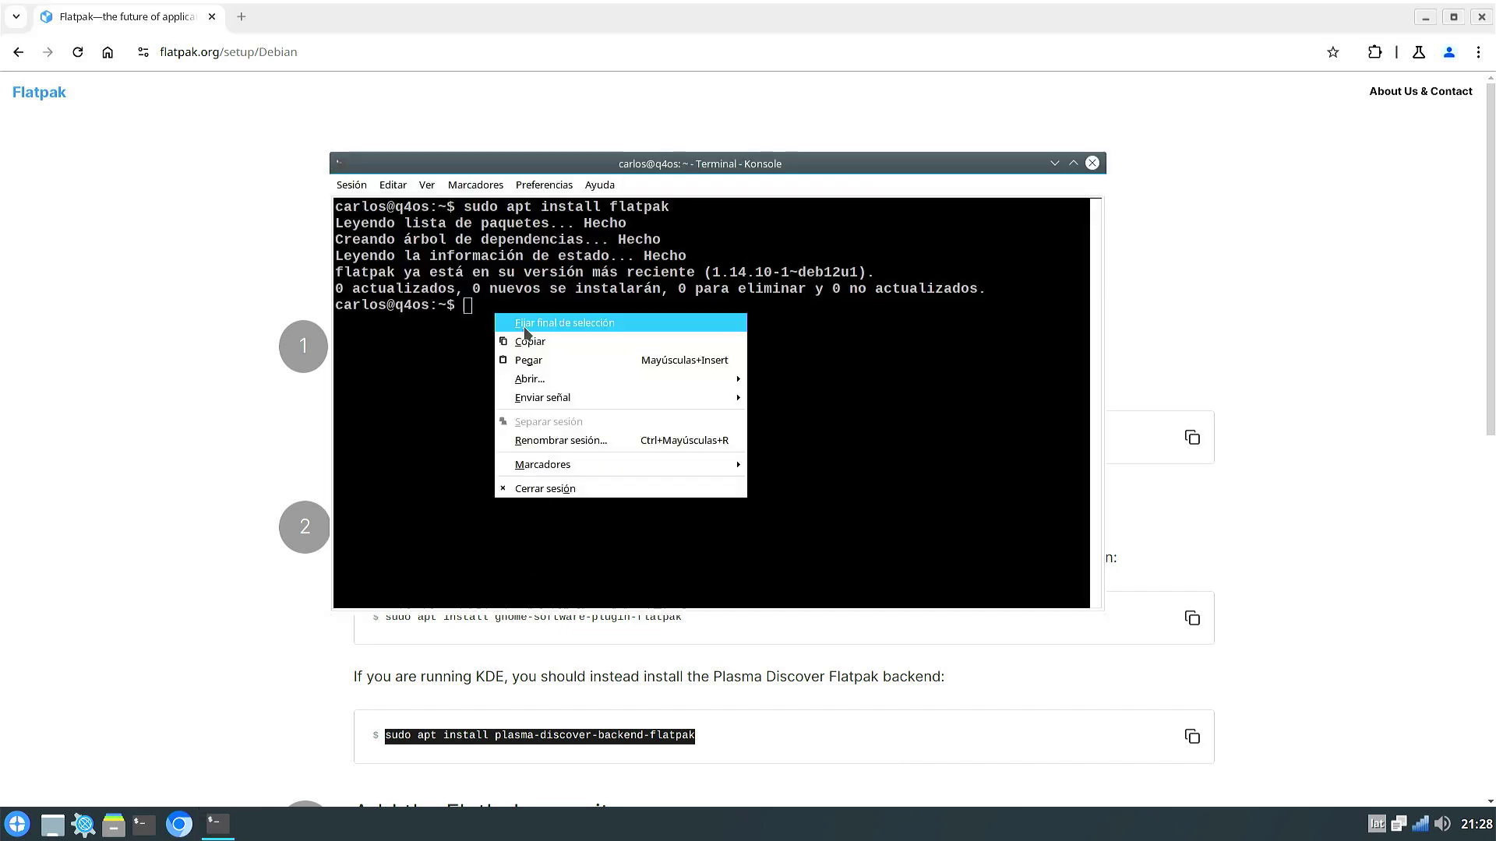
left_click(544, 363)
key("Return")
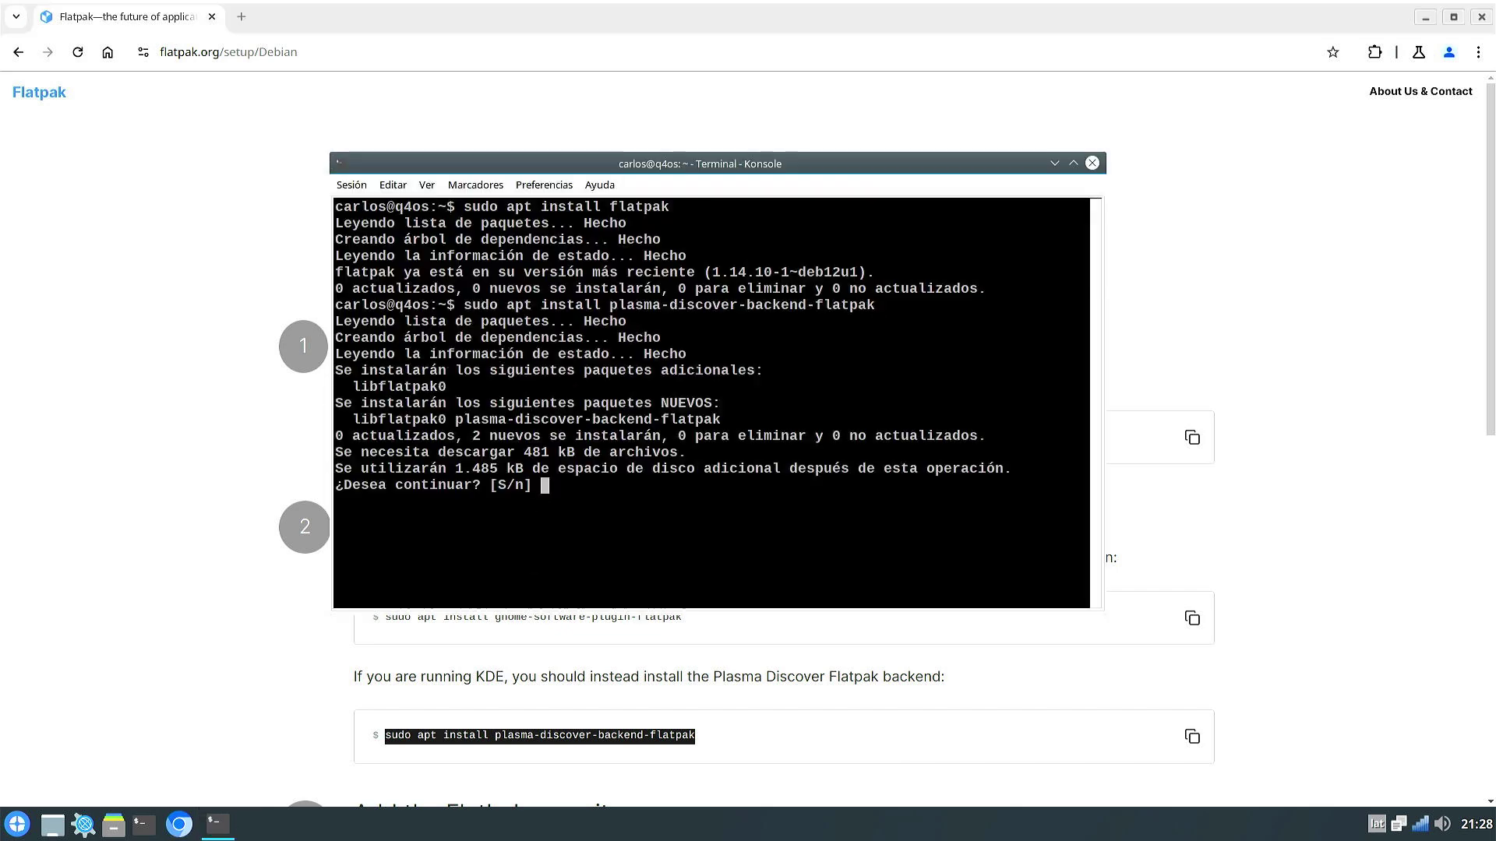
type("s")
key("Return")
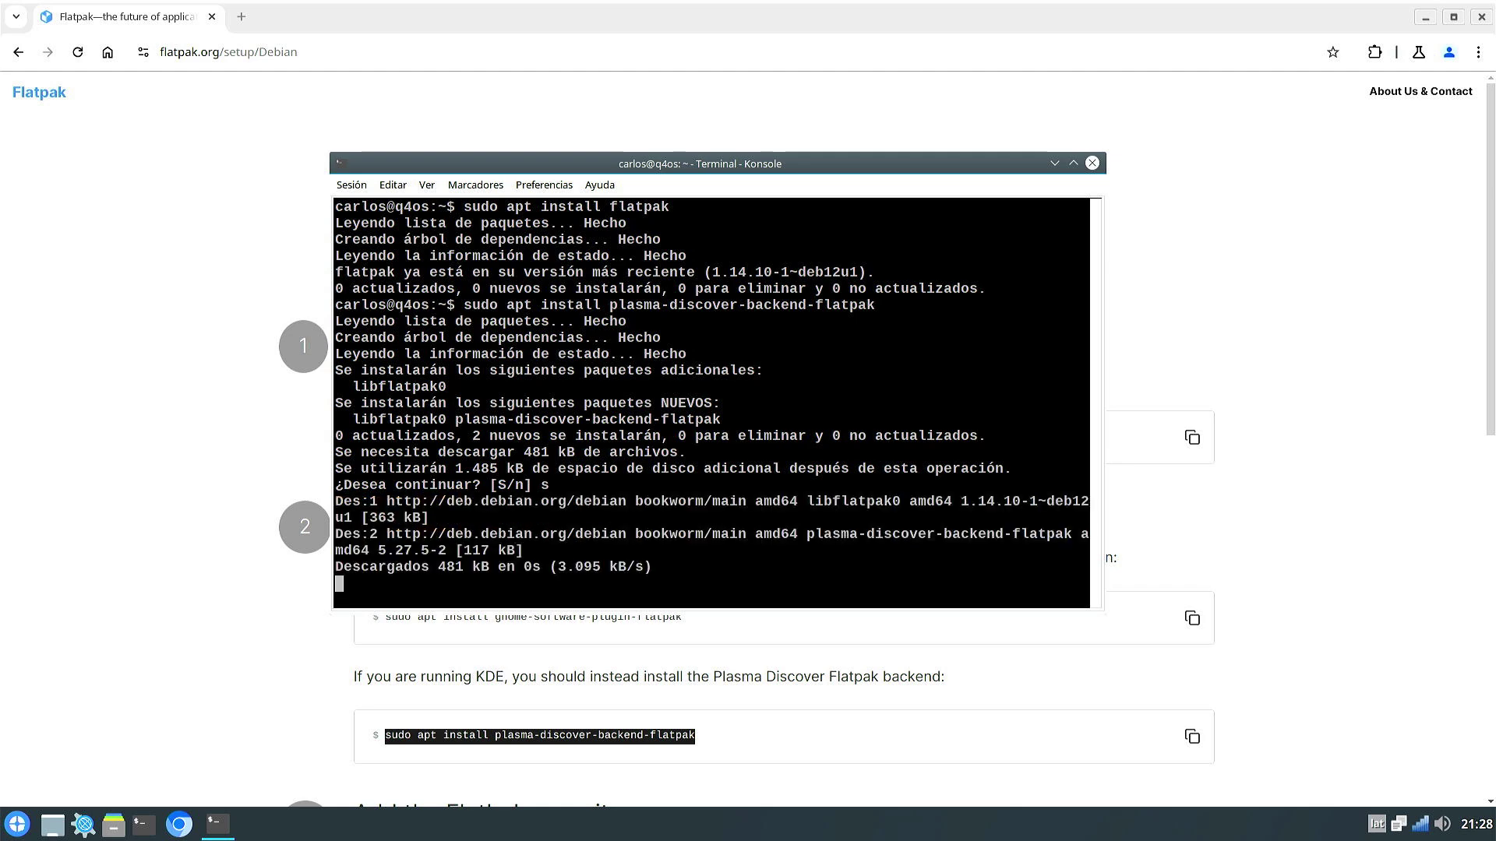
left_click(1054, 163)
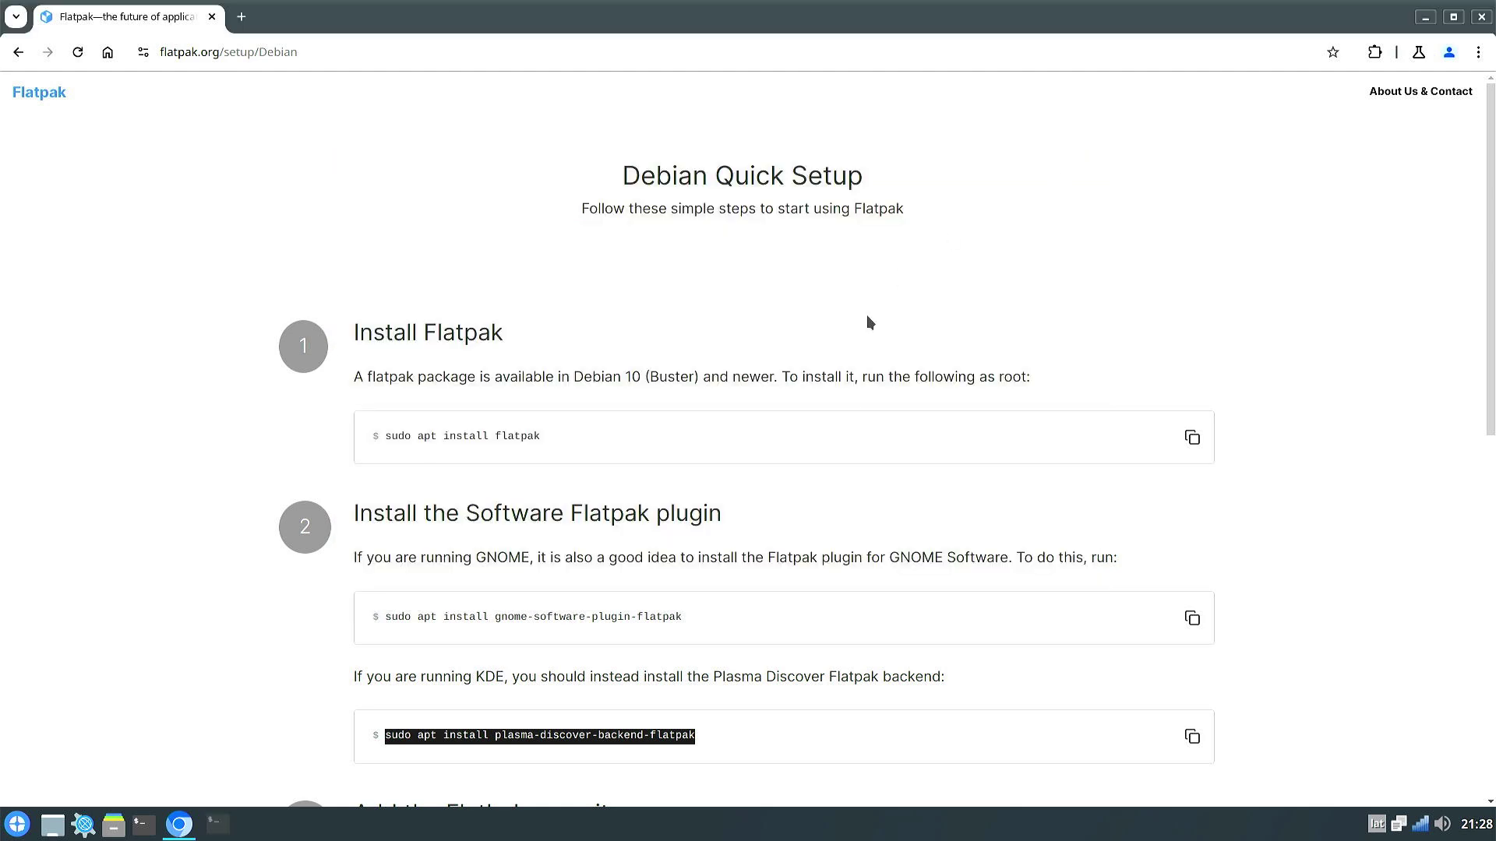
scroll(841, 395, "down", 5)
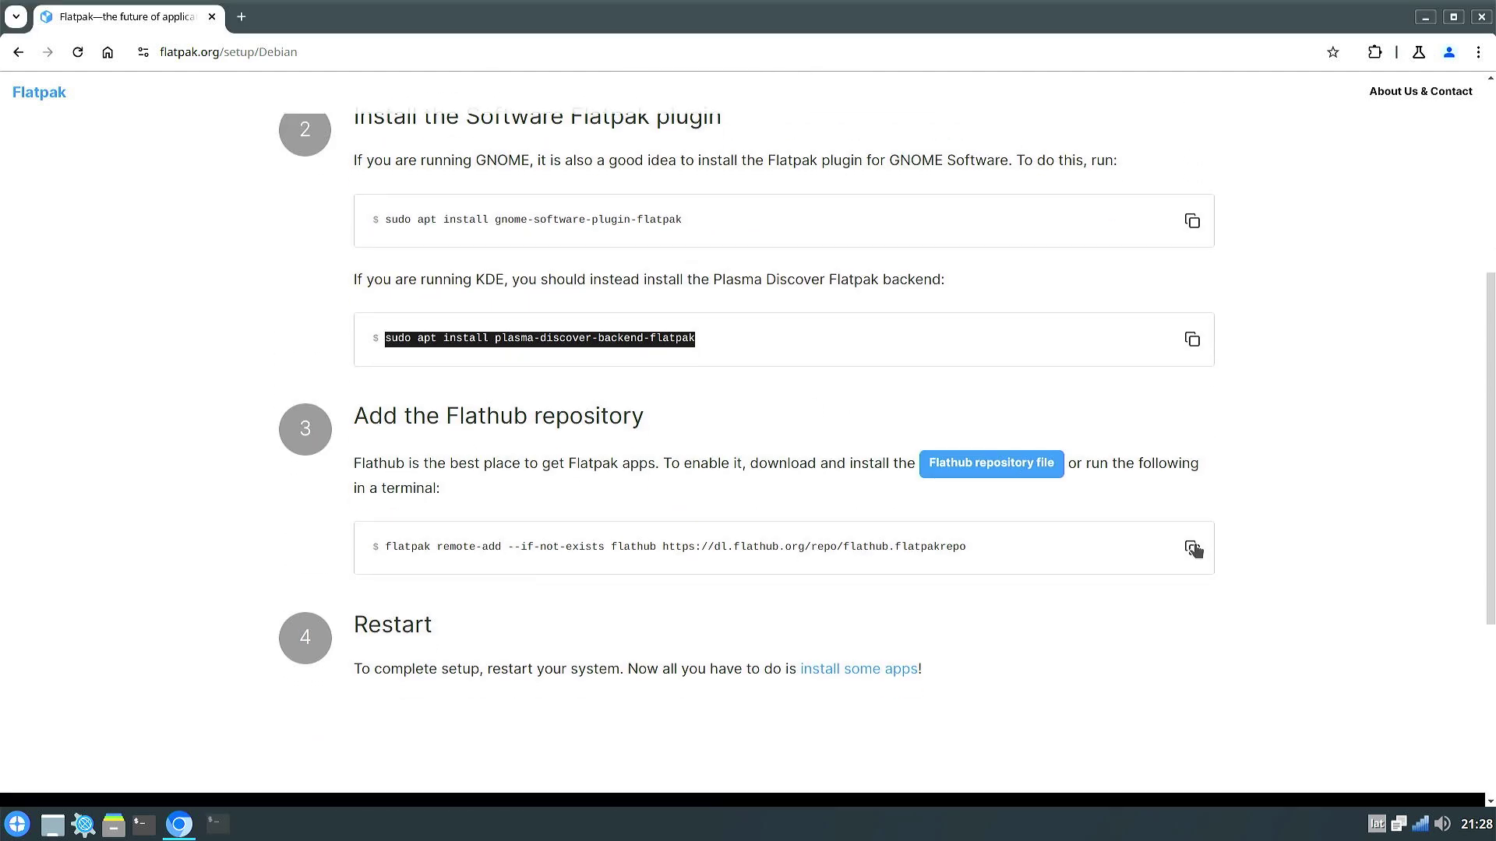
left_click(243, 823)
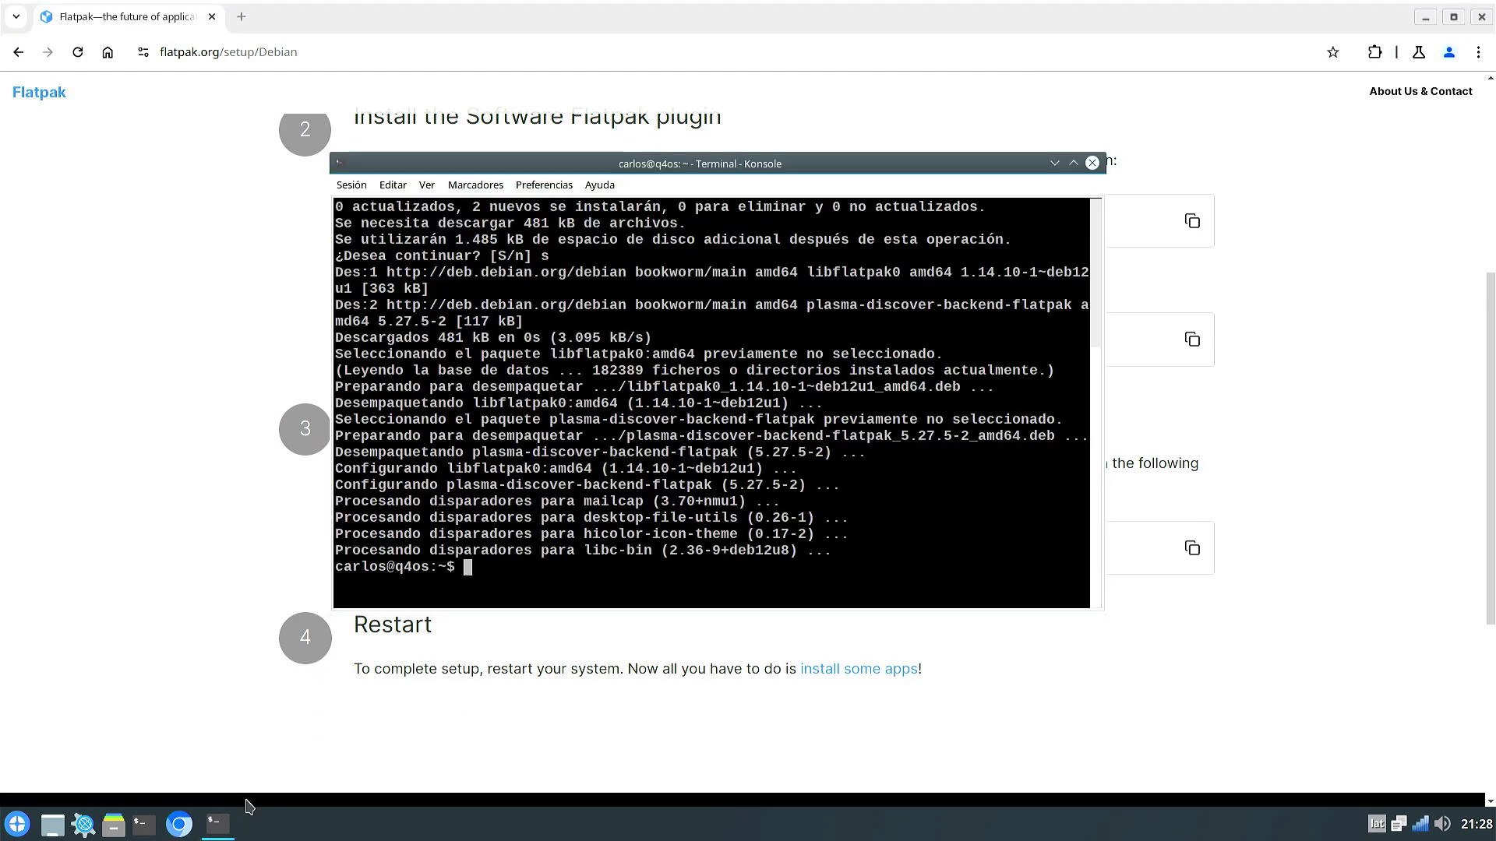
right_click(478, 575)
left_click(510, 621)
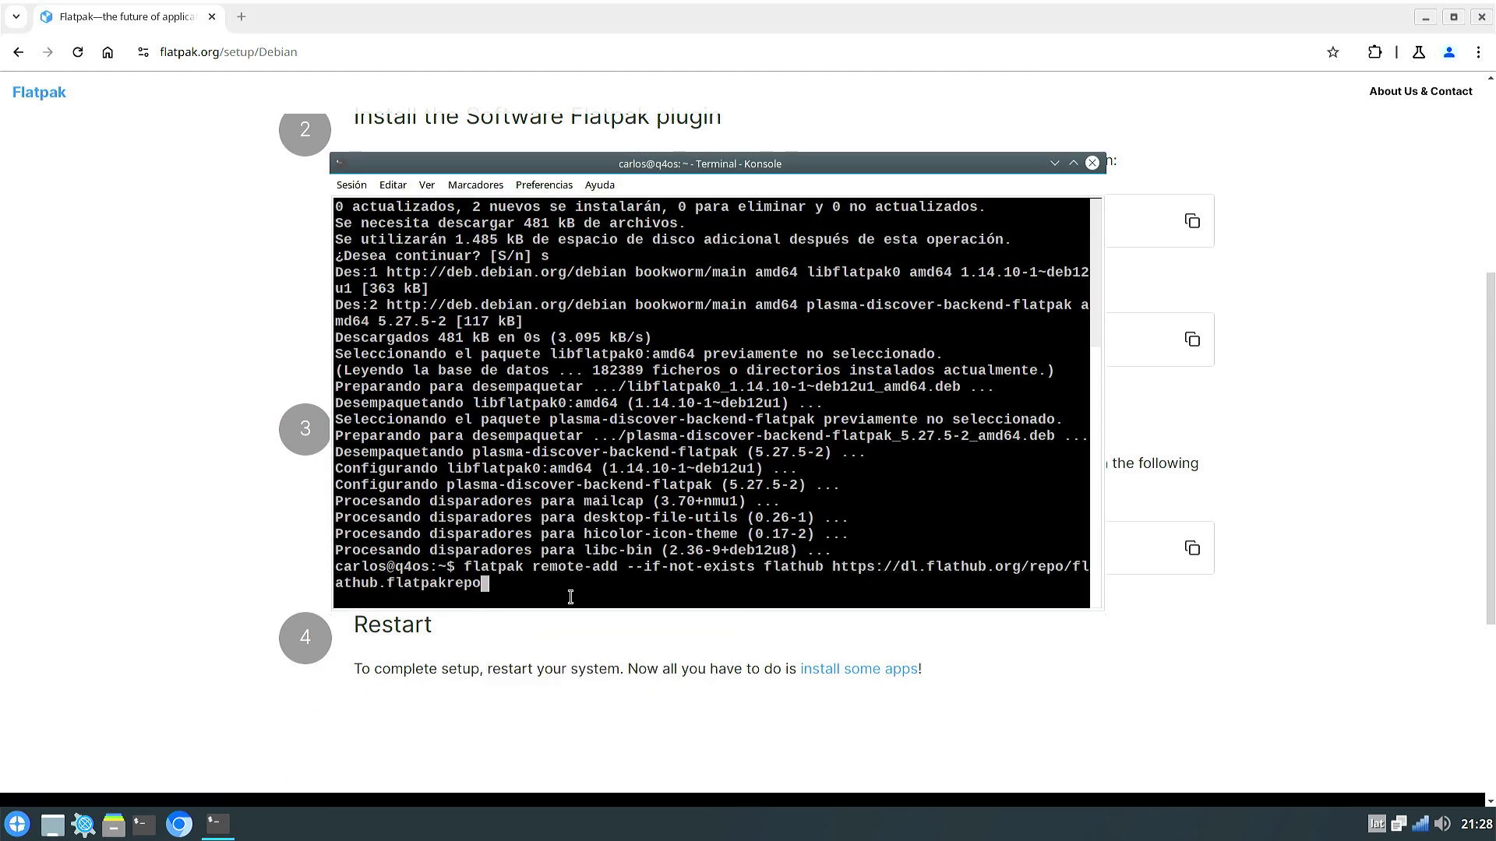
key("Return")
type("sudo reboot")
key("Return")
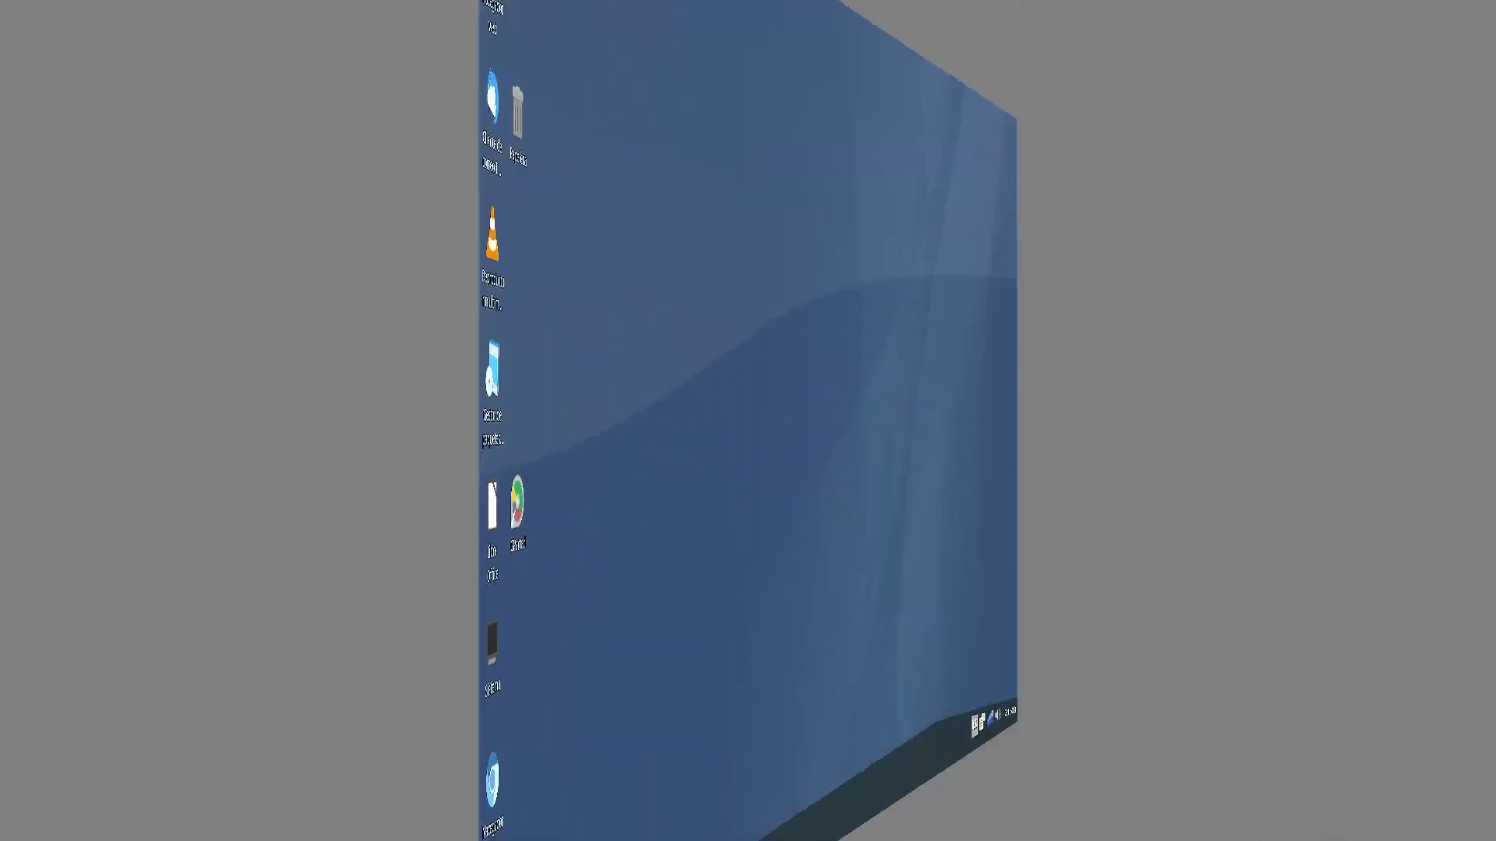
Step: Find Centro de software (Discover) among the KDE system applications, add its launcher to the taskbar and start it from there
left_click(17, 825)
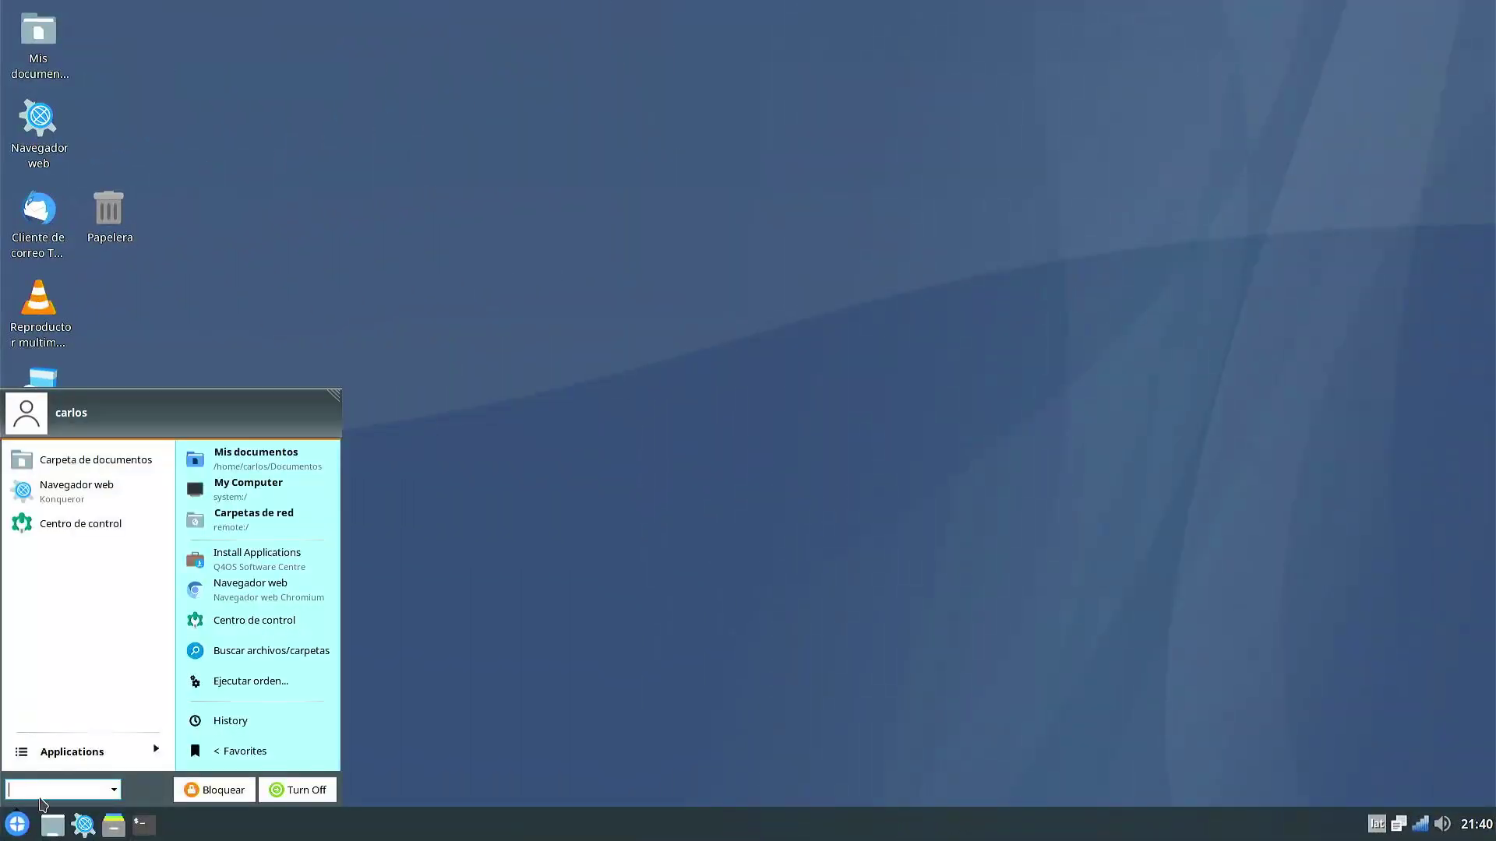
left_click(55, 755)
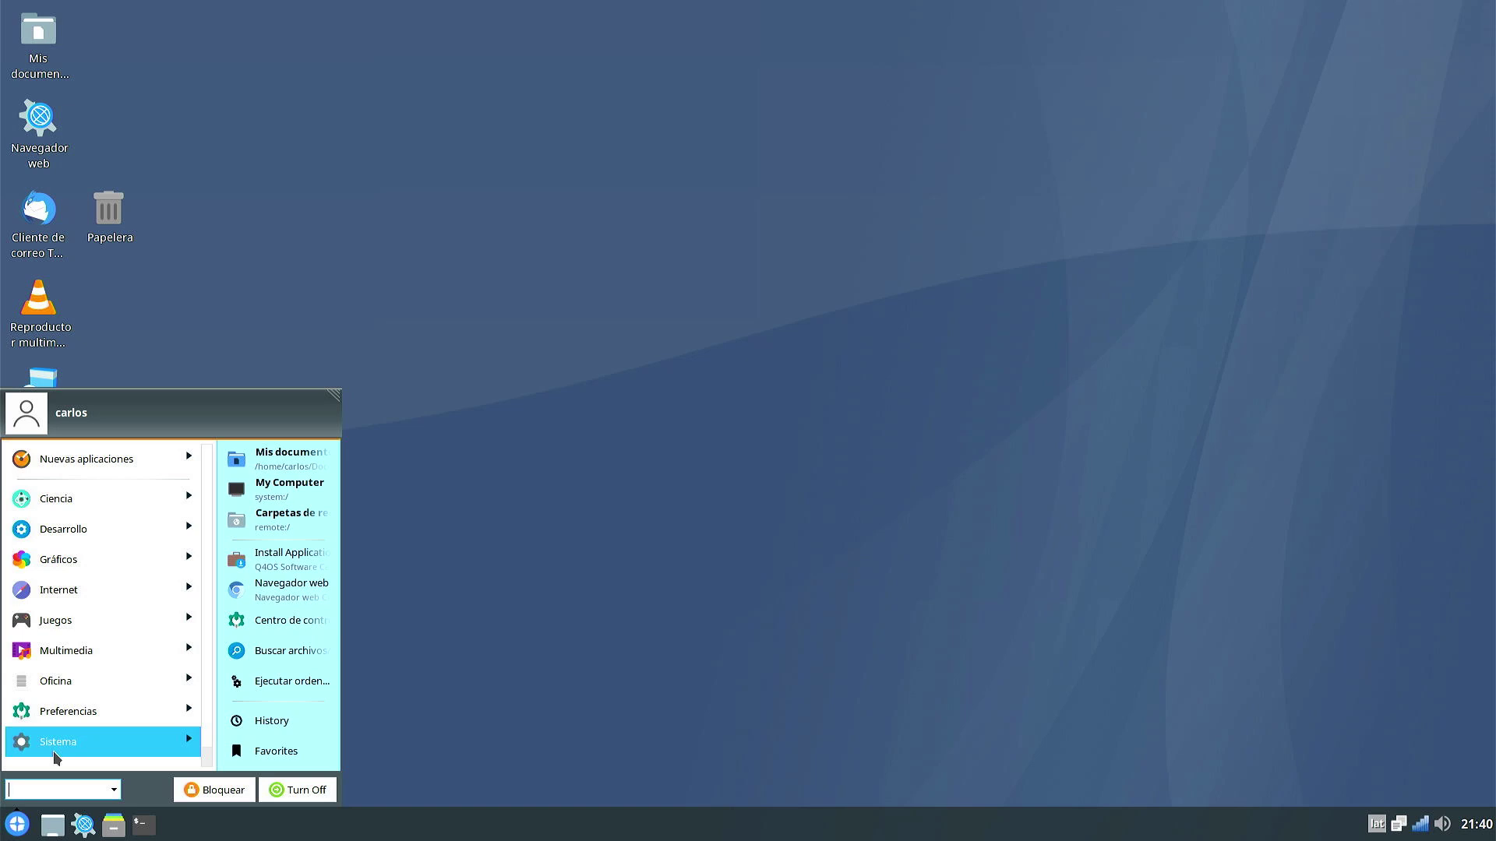
left_click(58, 752)
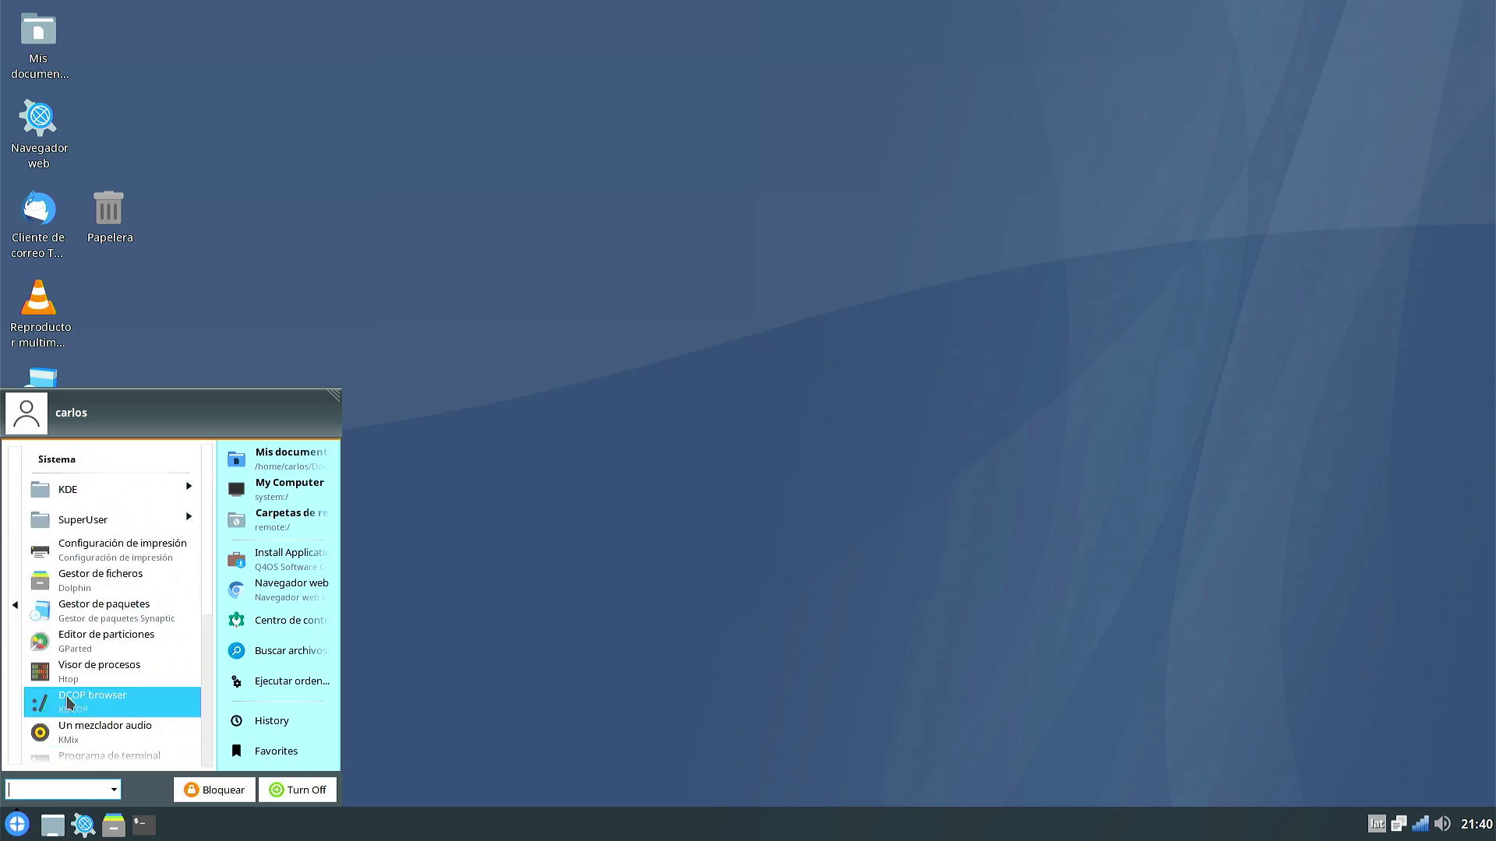
left_click(86, 492)
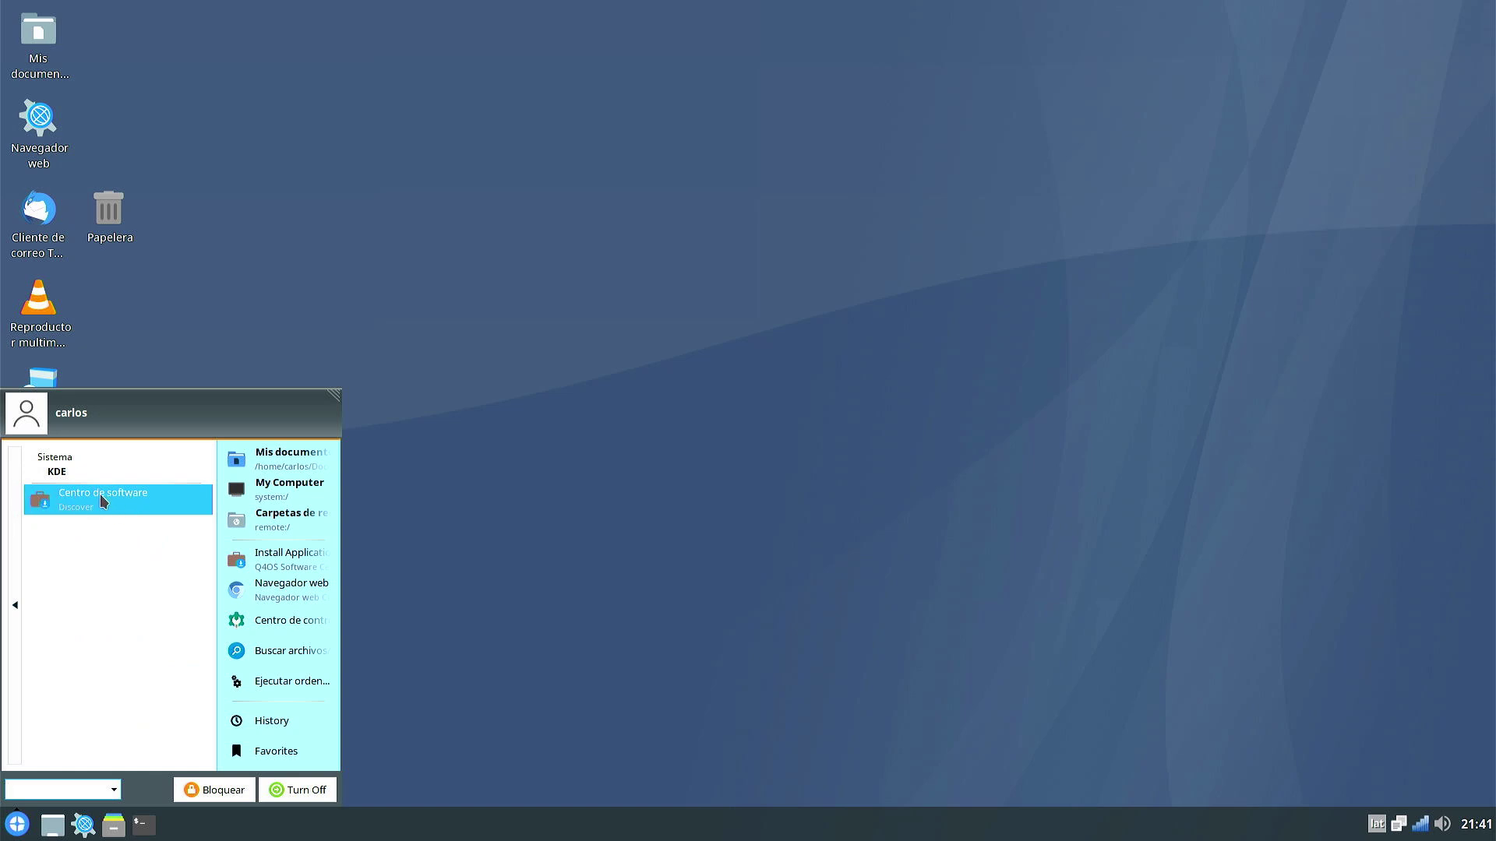
left_click_drag(33, 510, 176, 826)
left_click(178, 827)
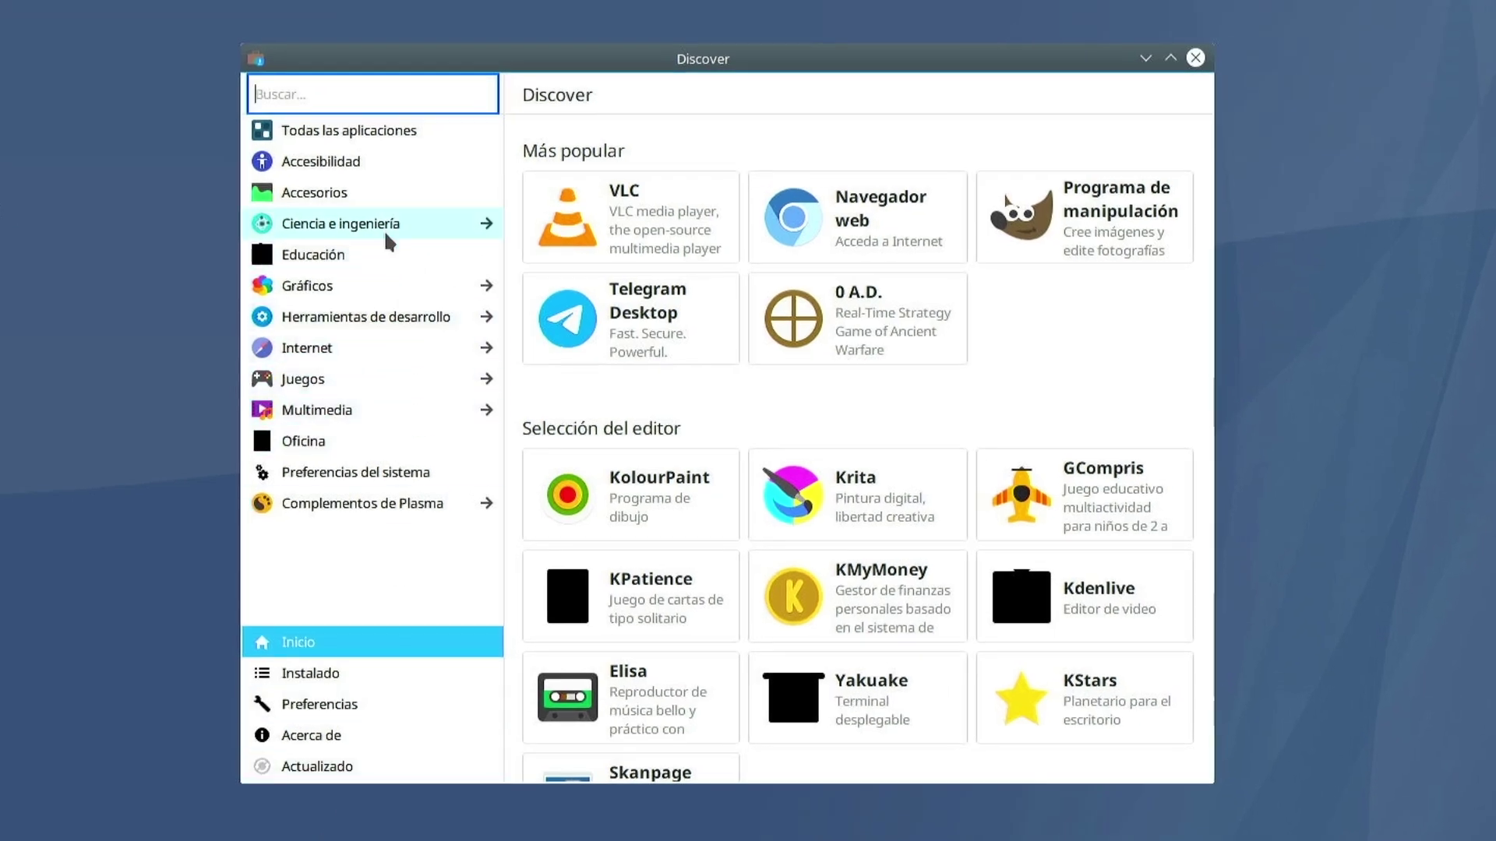
Step: Browse the Navegadores web list within the Internet category, checking which browsers are offered as Flatpak
left_click(359, 345)
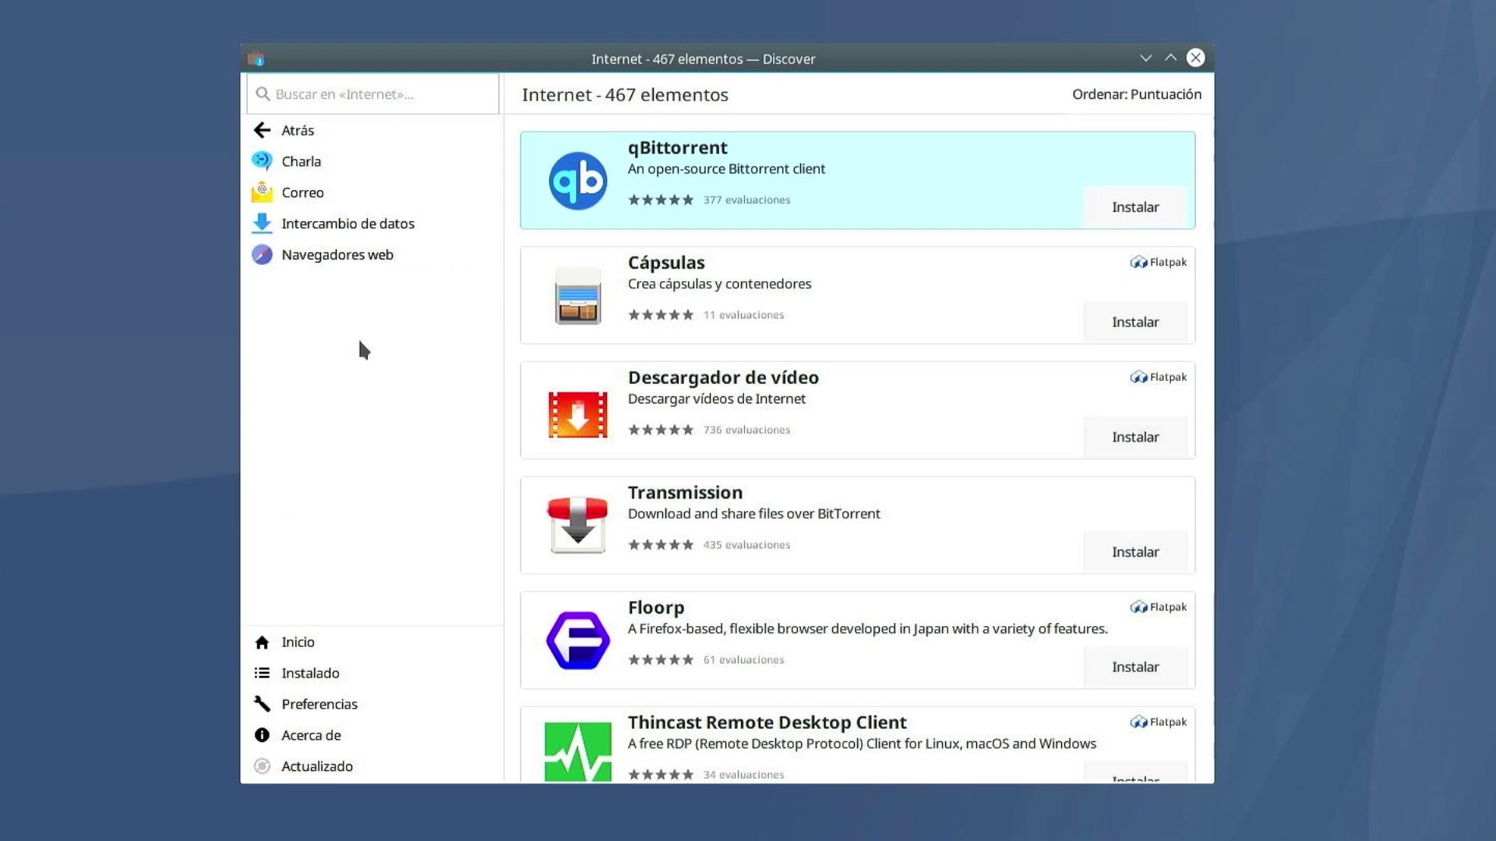
left_click(366, 260)
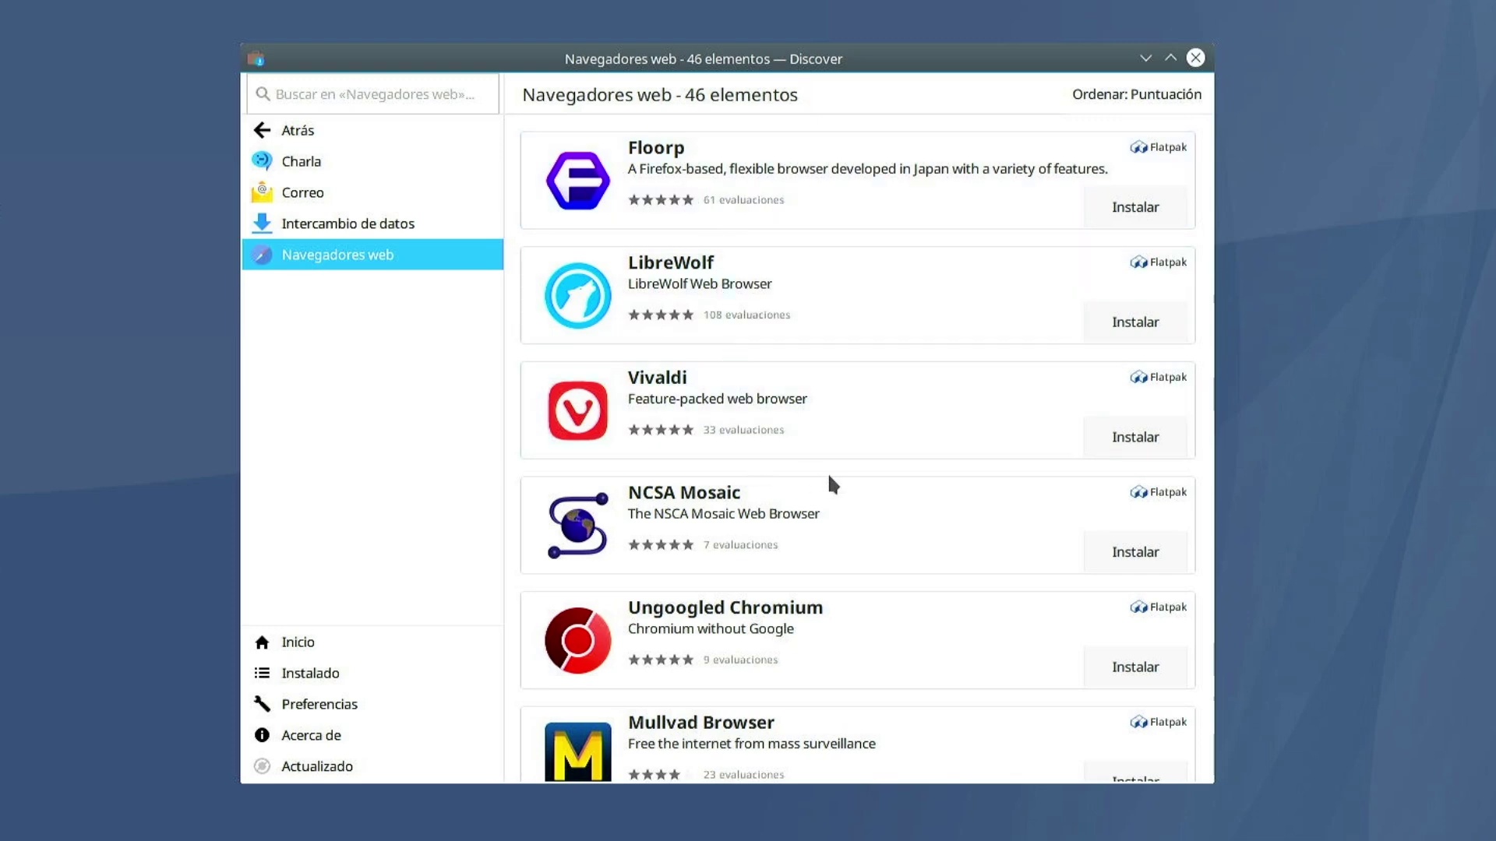
scroll(830, 479, "down", 3)
scroll(829, 477, "down", 2)
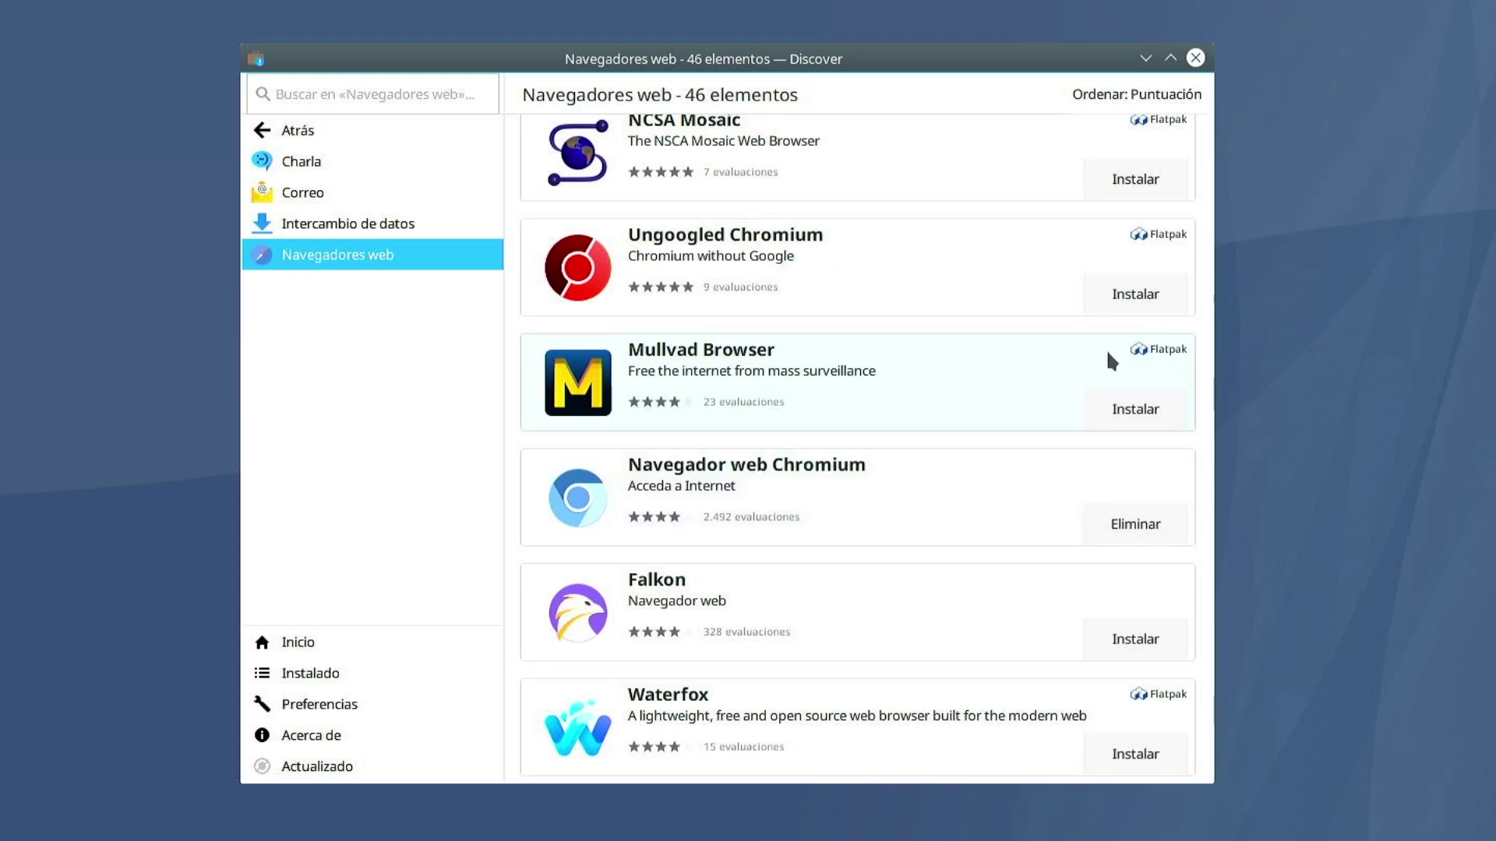
scroll(981, 427, "down", 3)
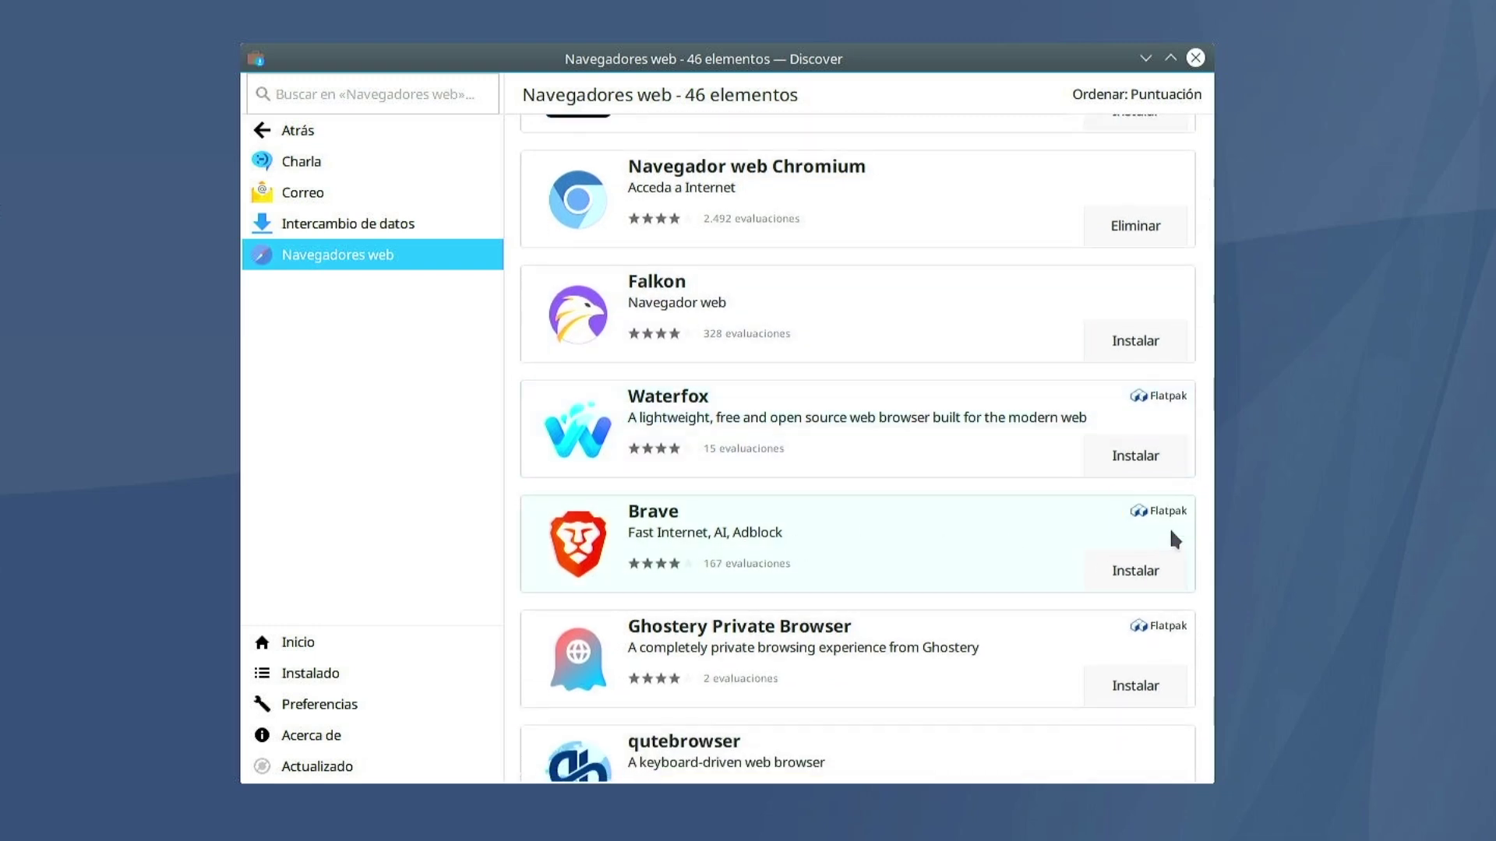
Step: Go back from the Internet category to the full catalogue and search it for "visual studio"
left_click(284, 131)
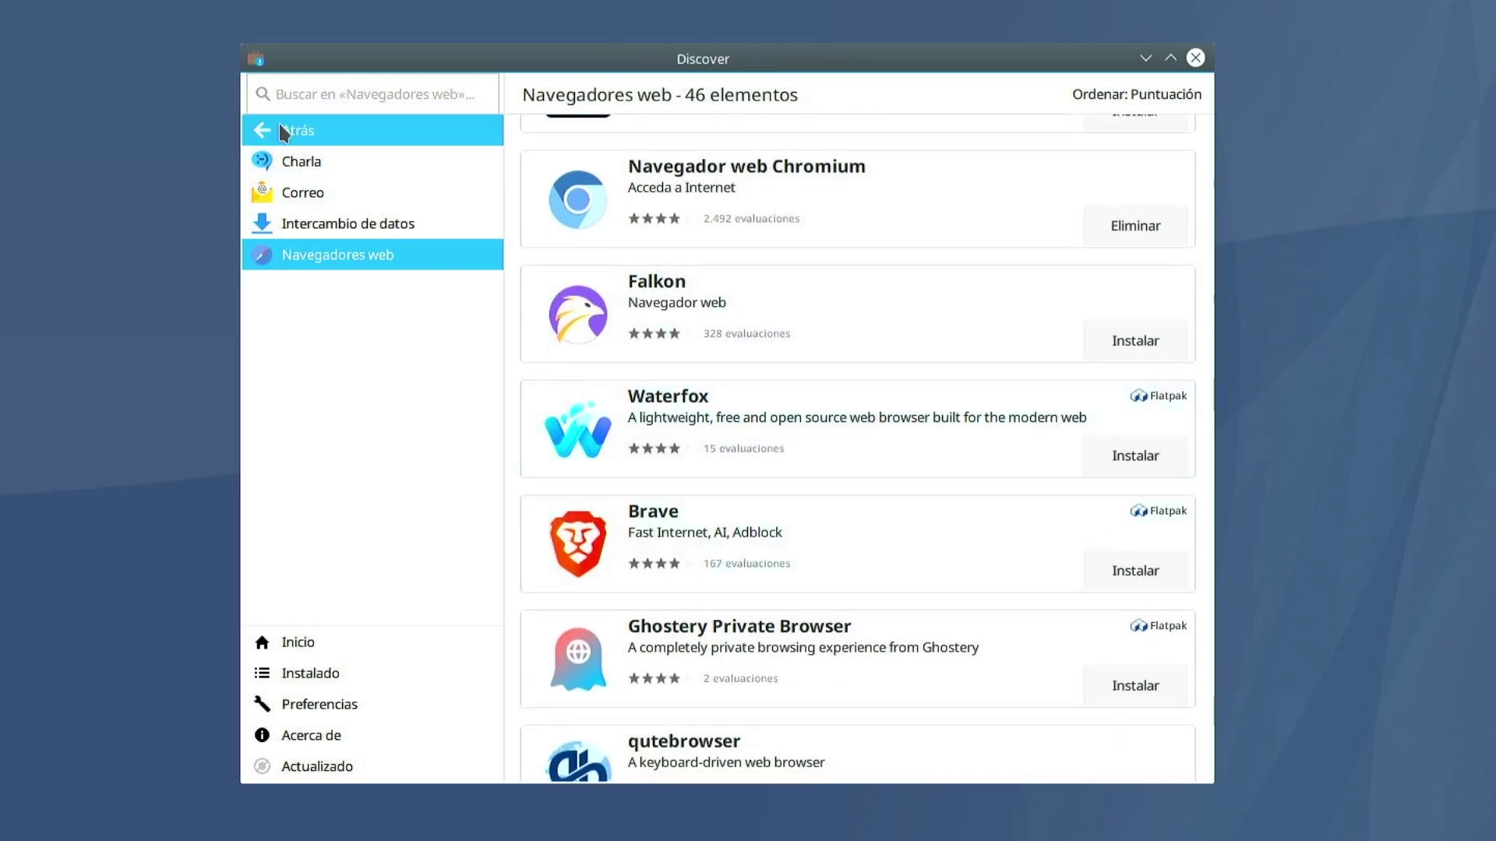
left_click(318, 87)
type("visual studio")
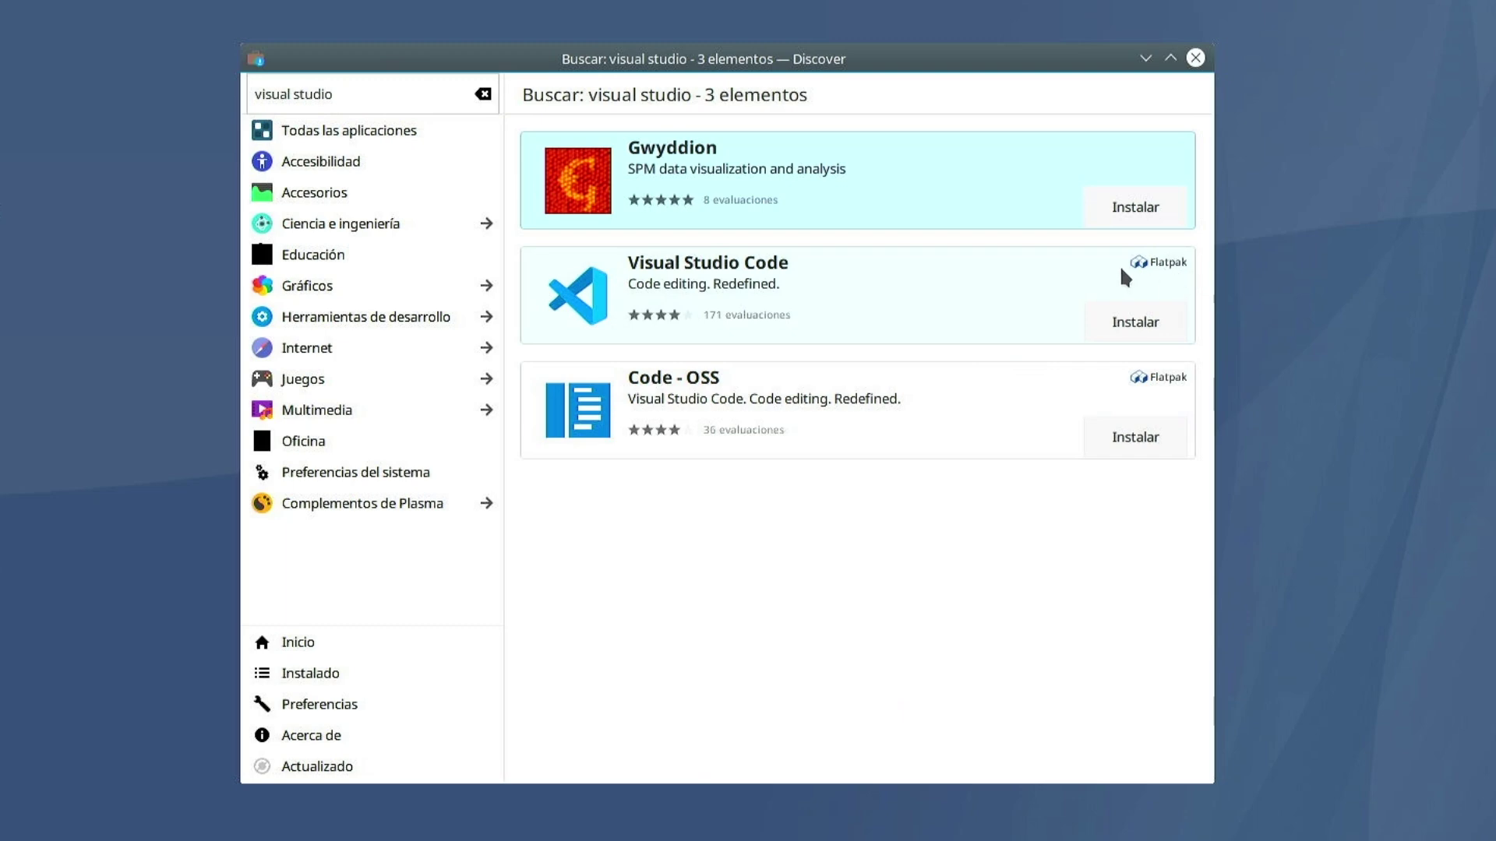
Step: Replace the search term with "spotify", run the search and close Discover
left_click(394, 93)
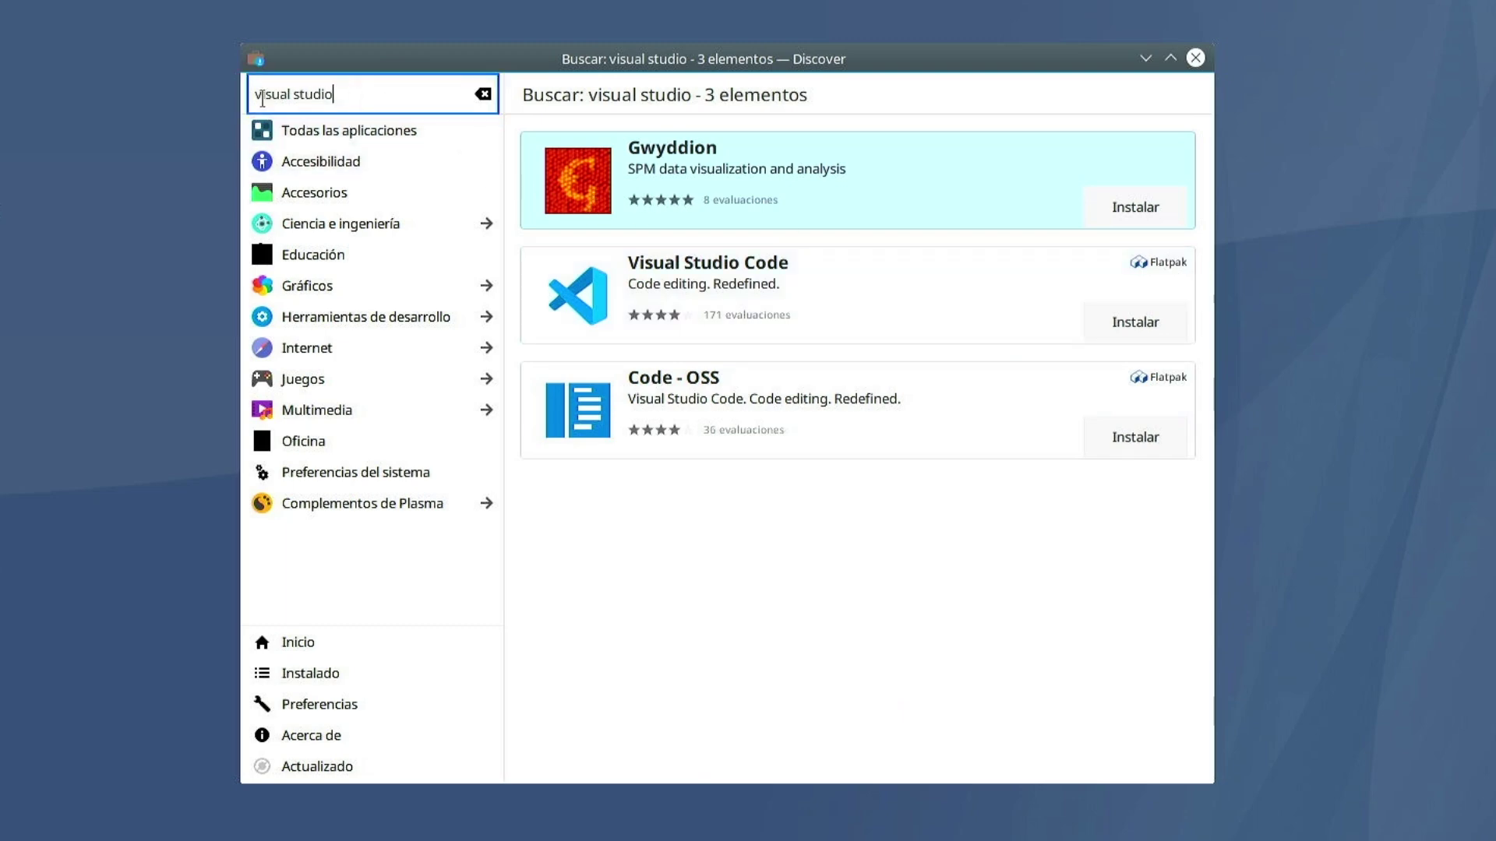
key("BackSpace")
key("ctrl+BackSpace")
key("ctrl+BackSpace")
type("spotify")
key("Return")
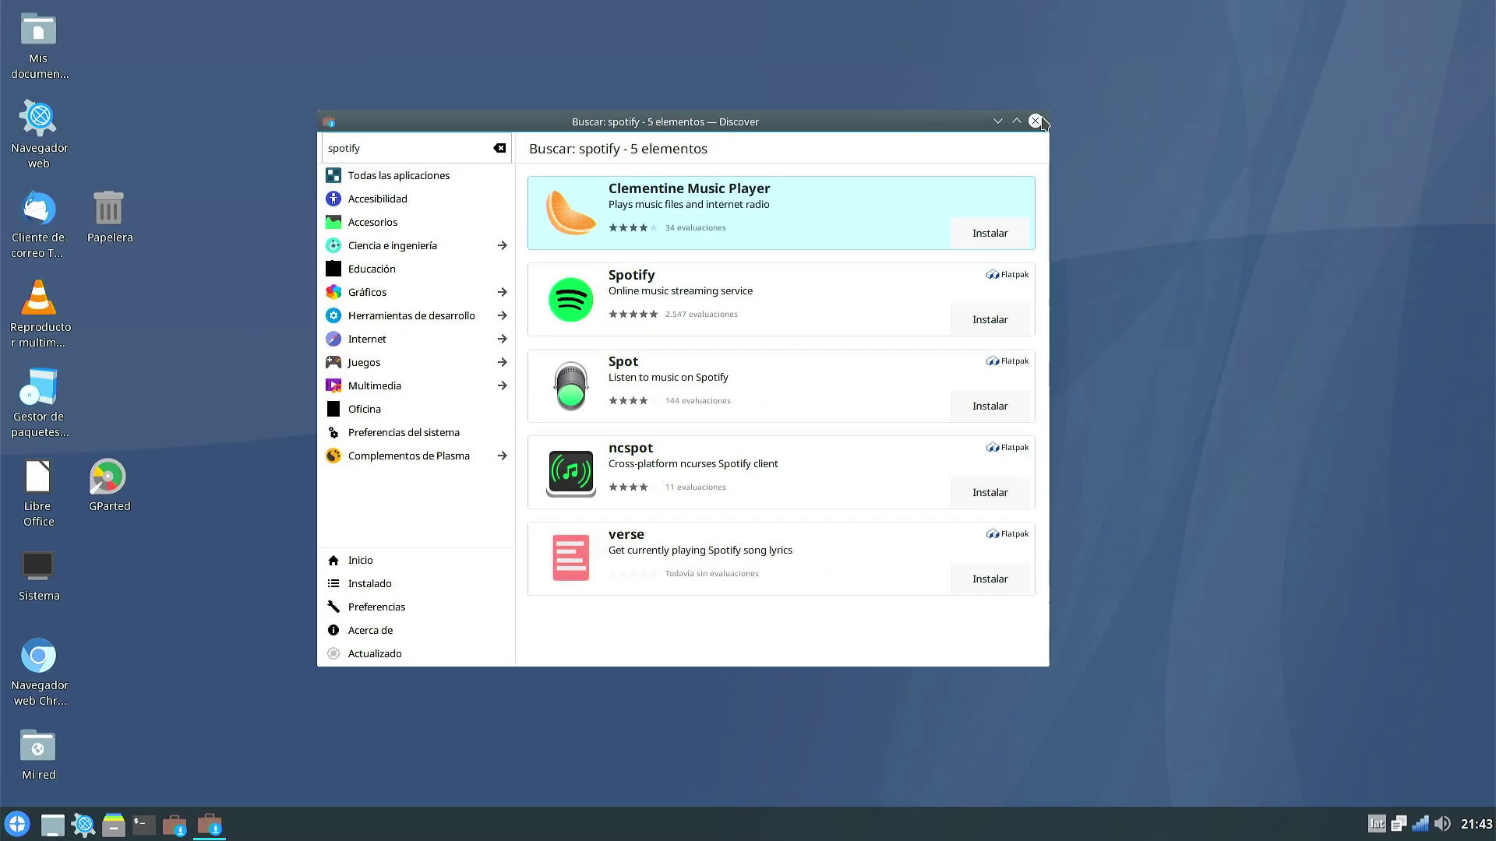
left_click(1036, 121)
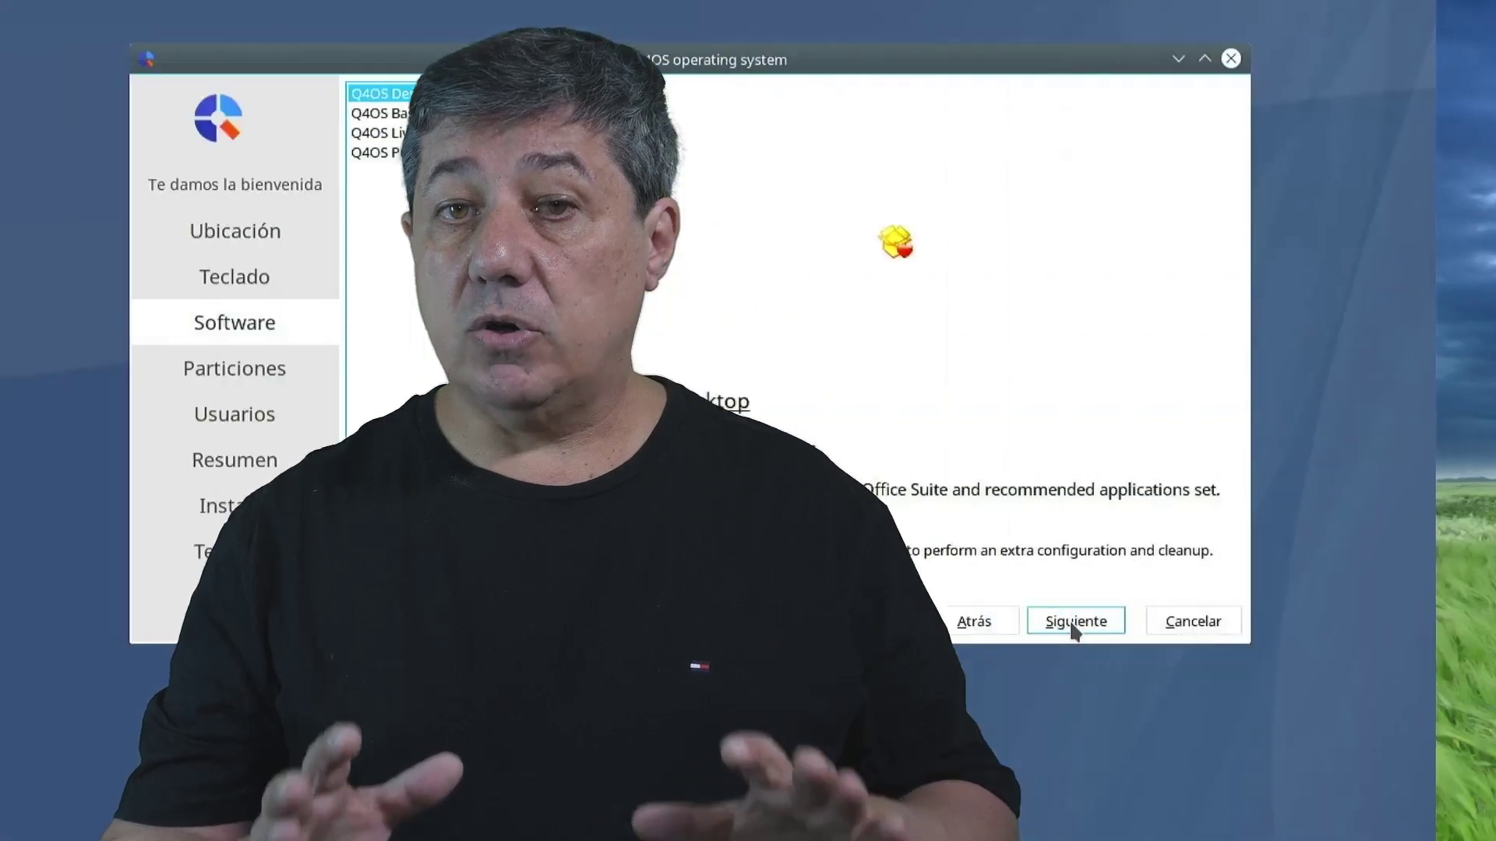
left_click(1074, 624)
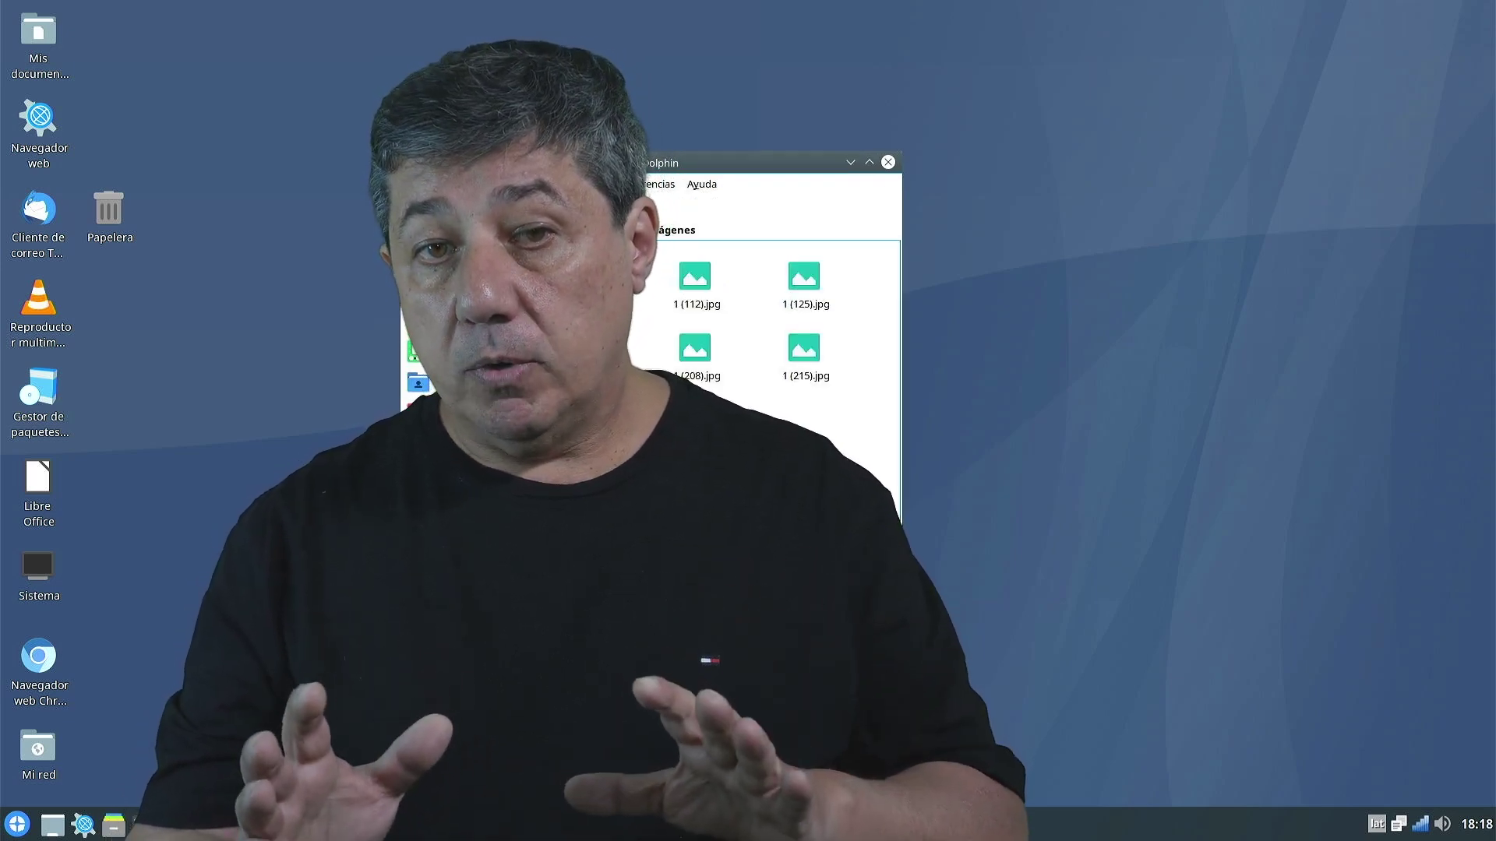
key("Return")
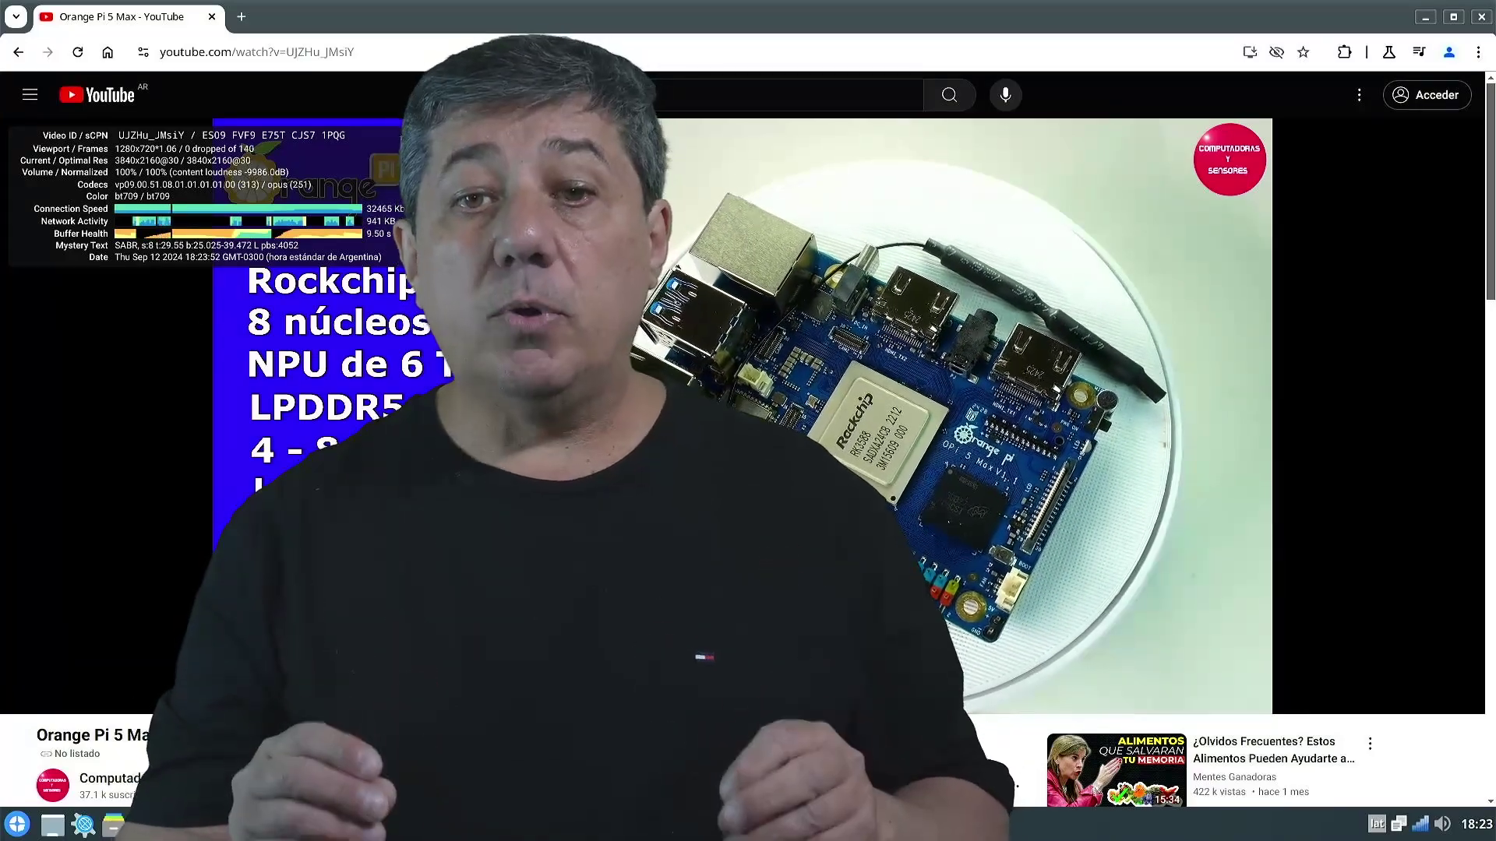
key("alt+Tab")
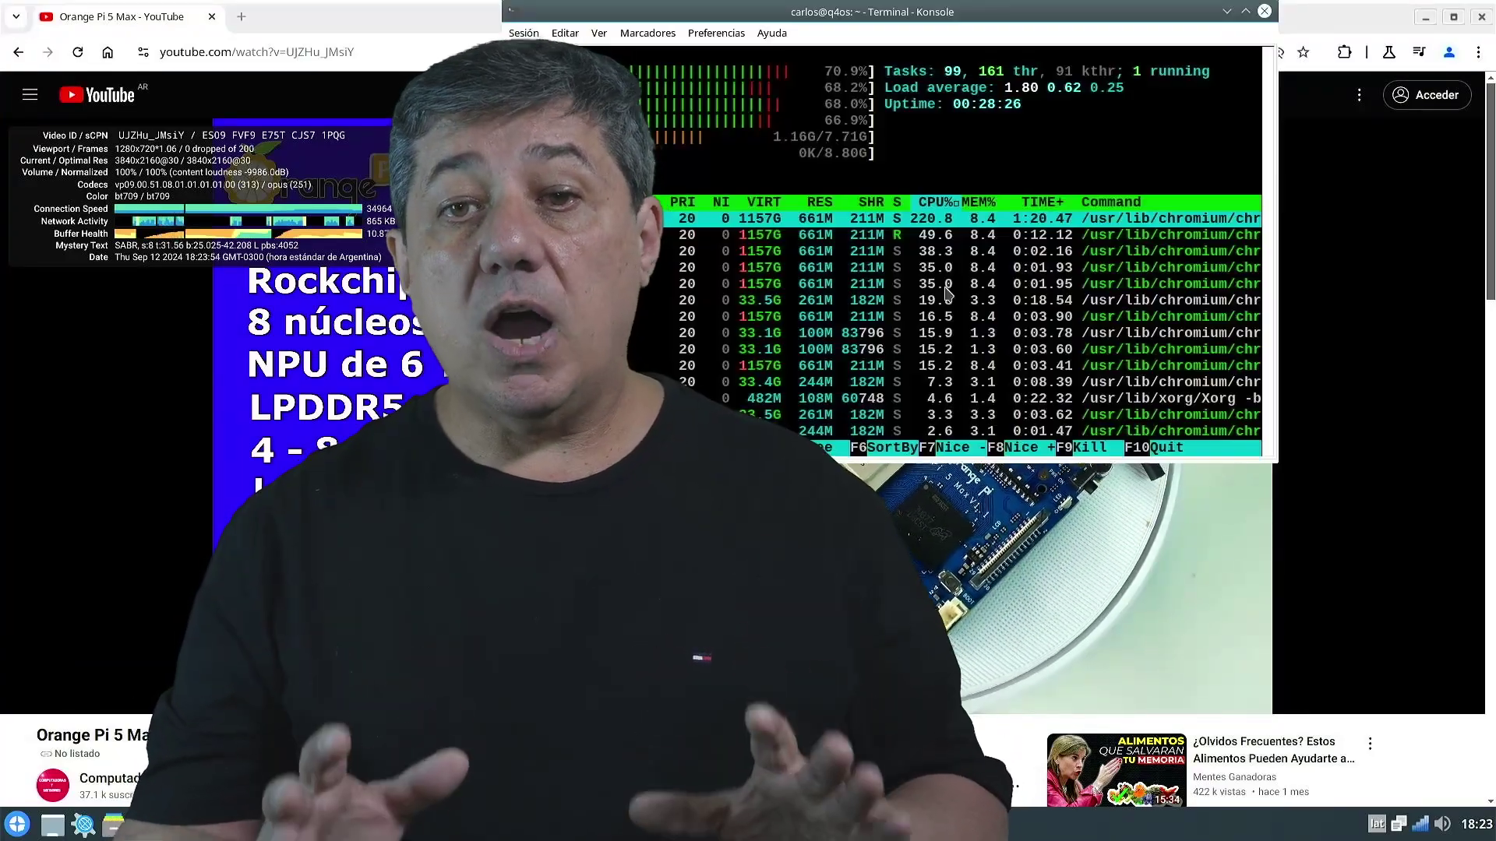
left_click_drag(746, 6, 893, 97)
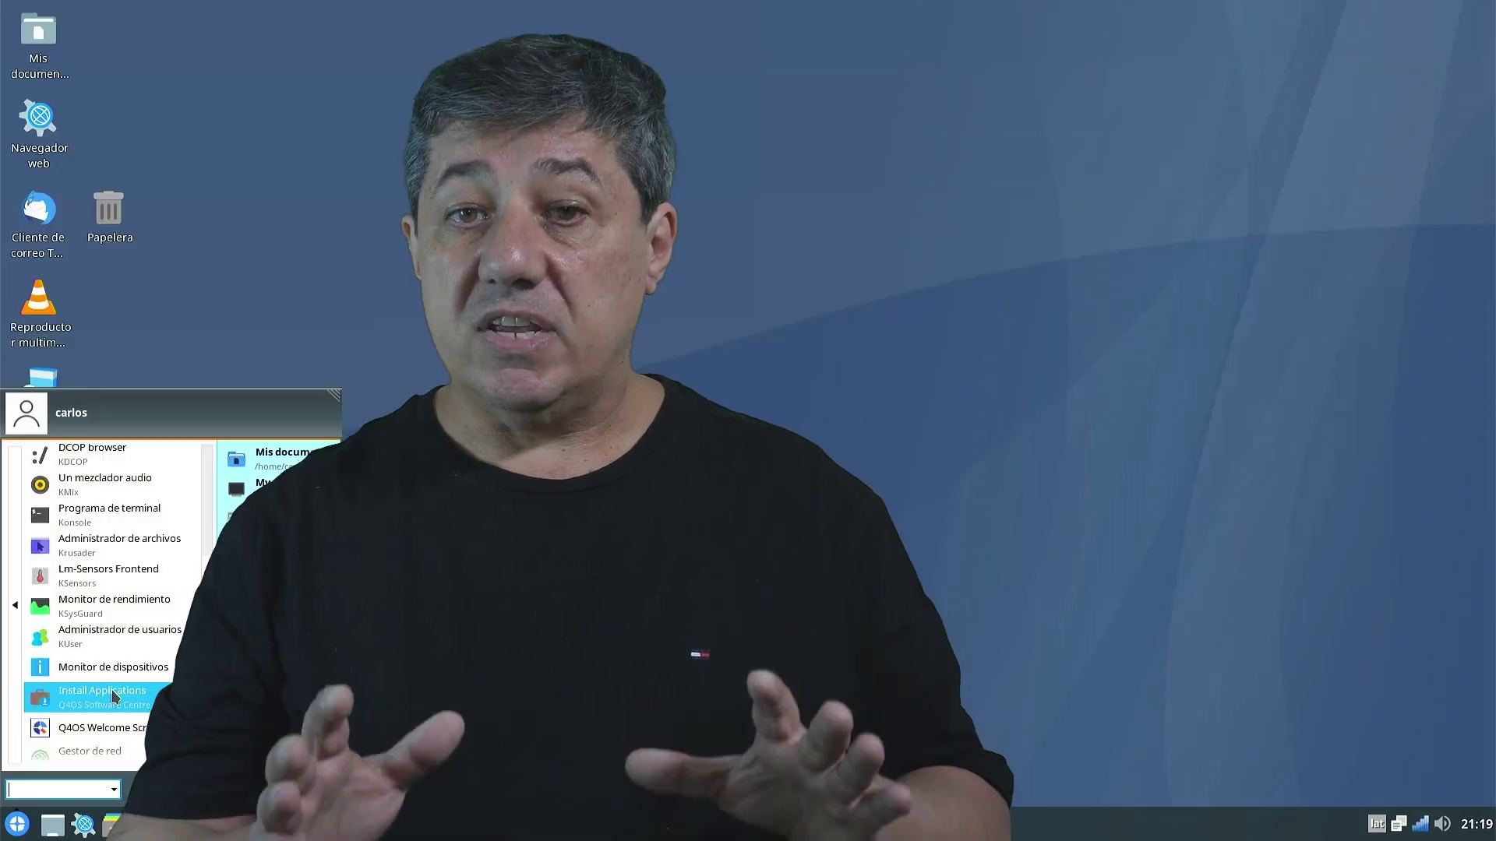
left_click(110, 689)
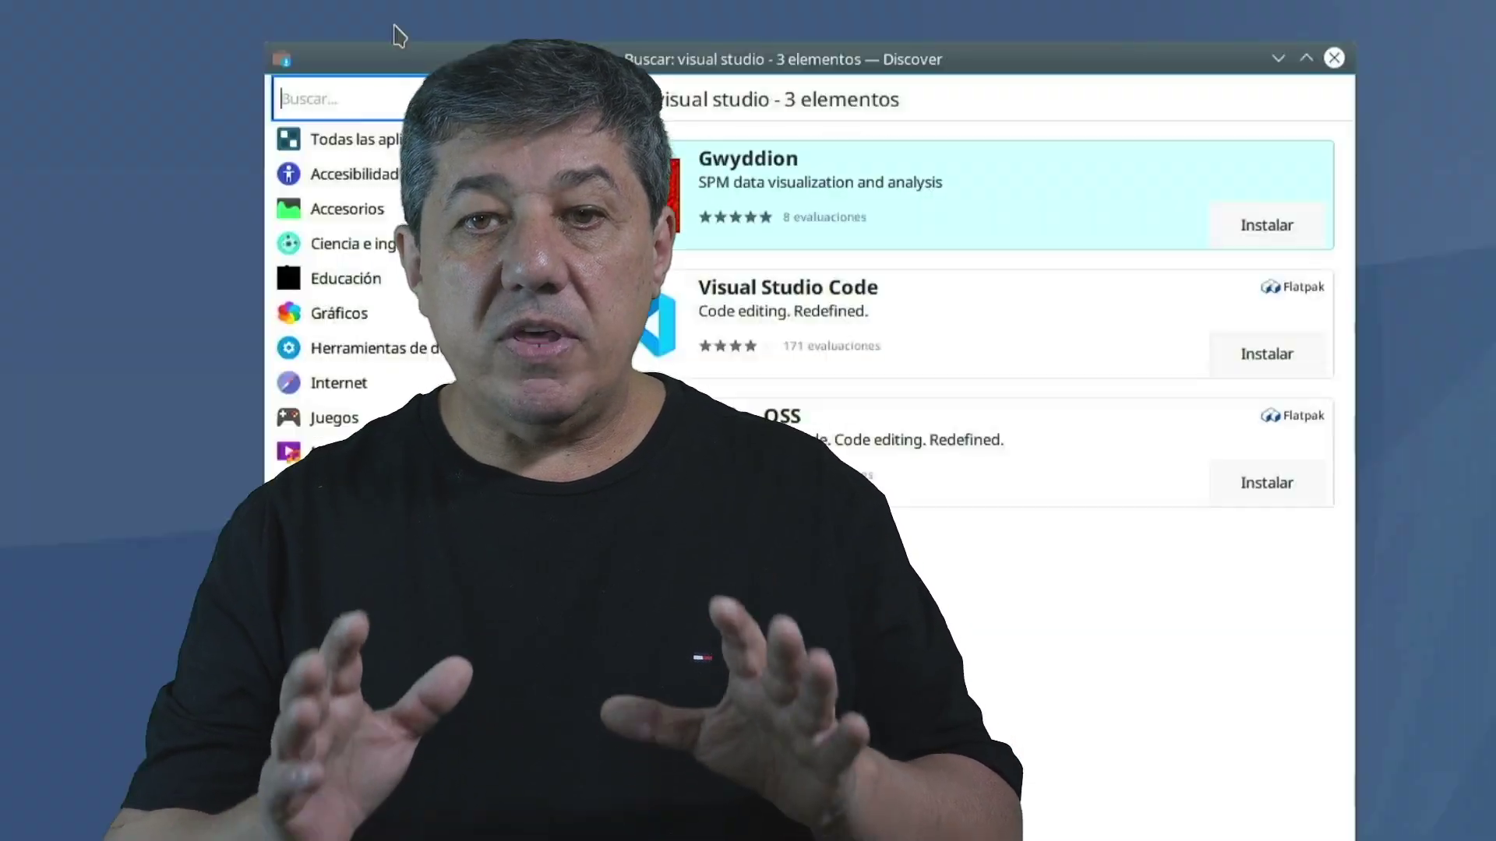
type("s")
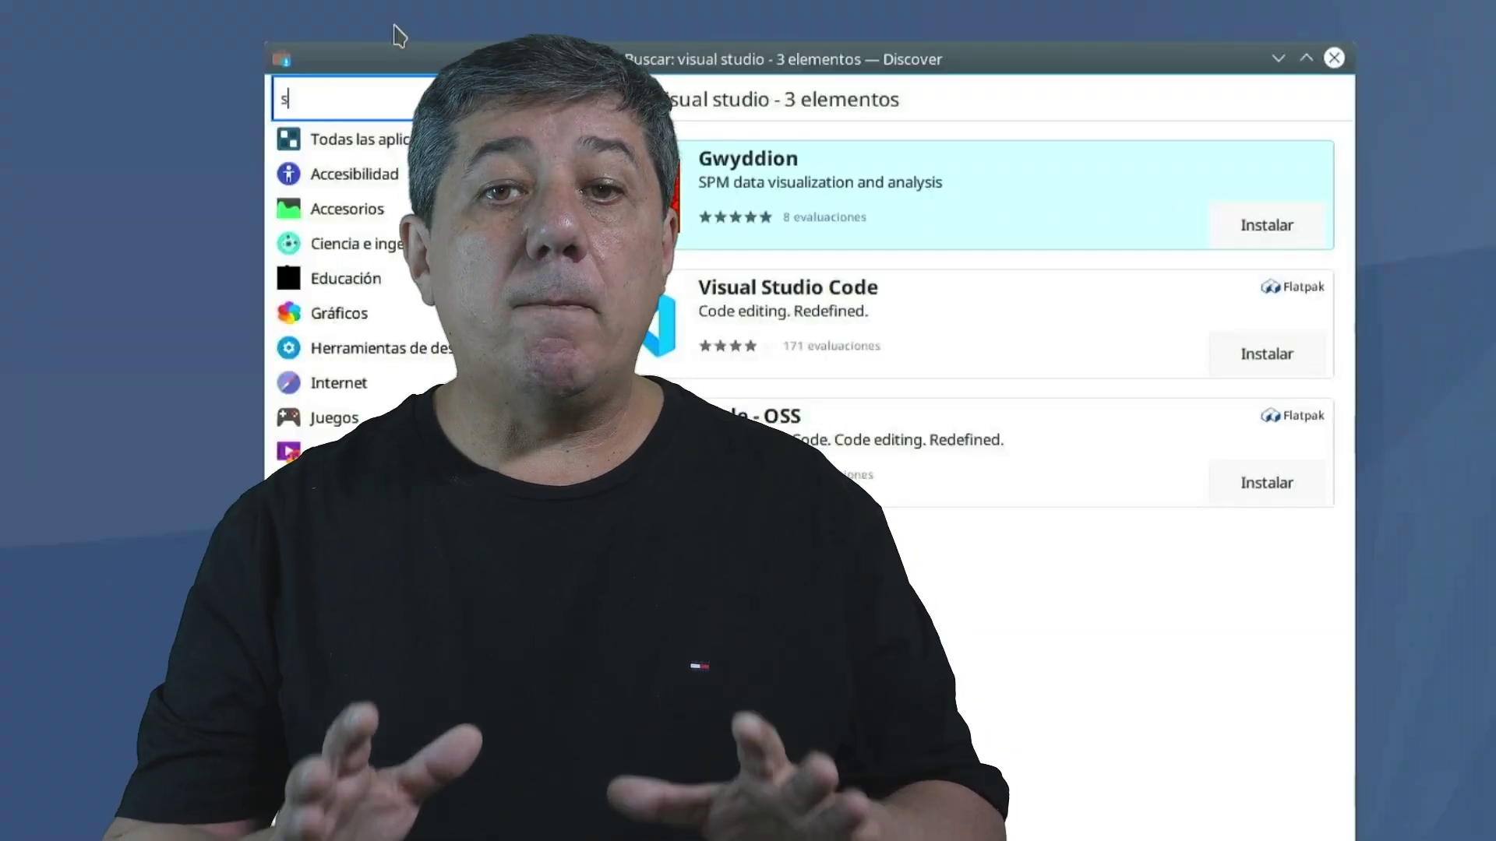
type("potify")
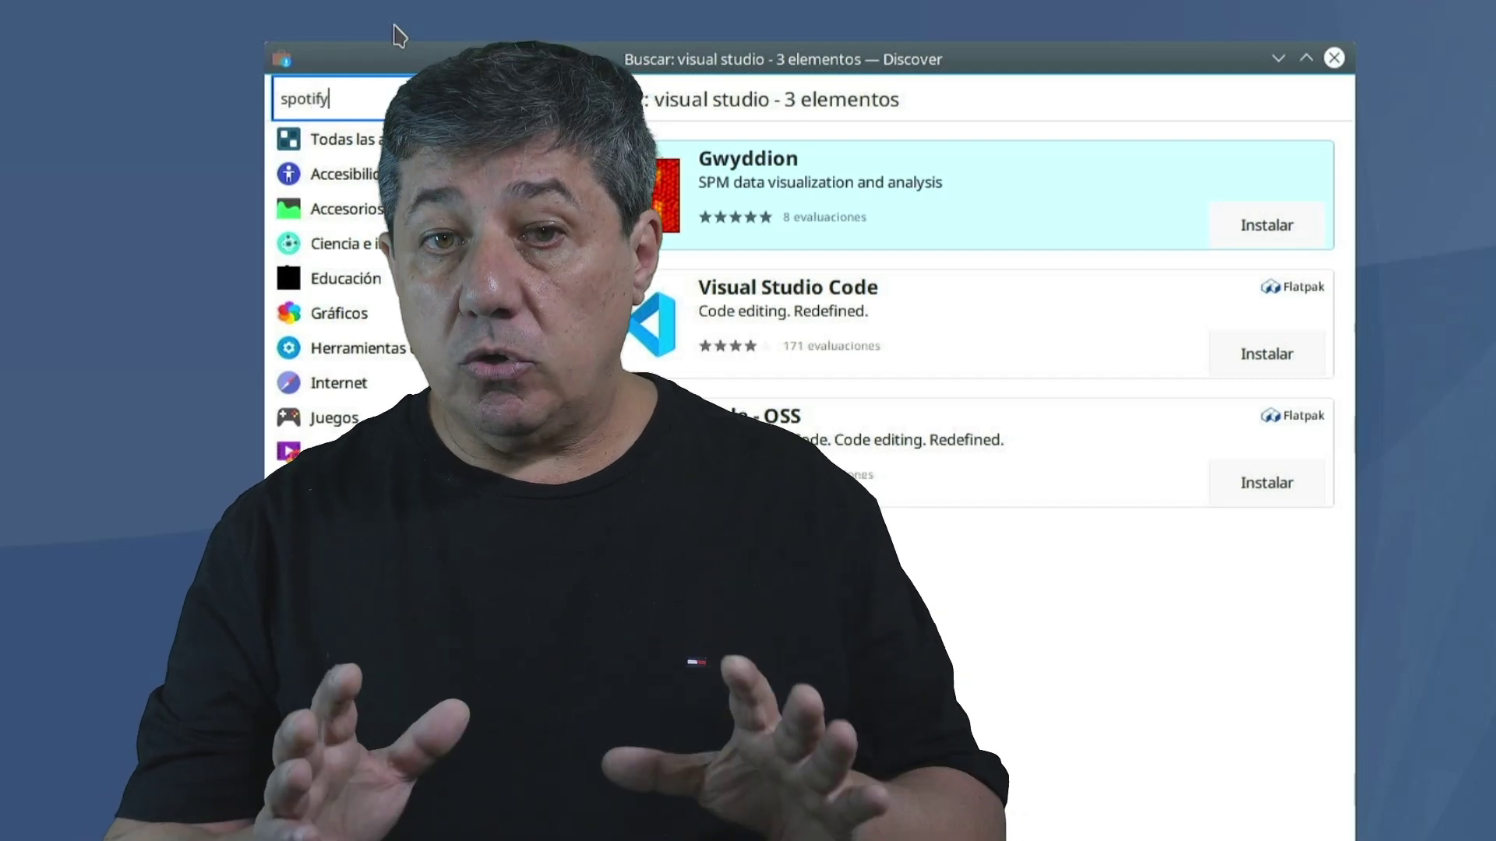